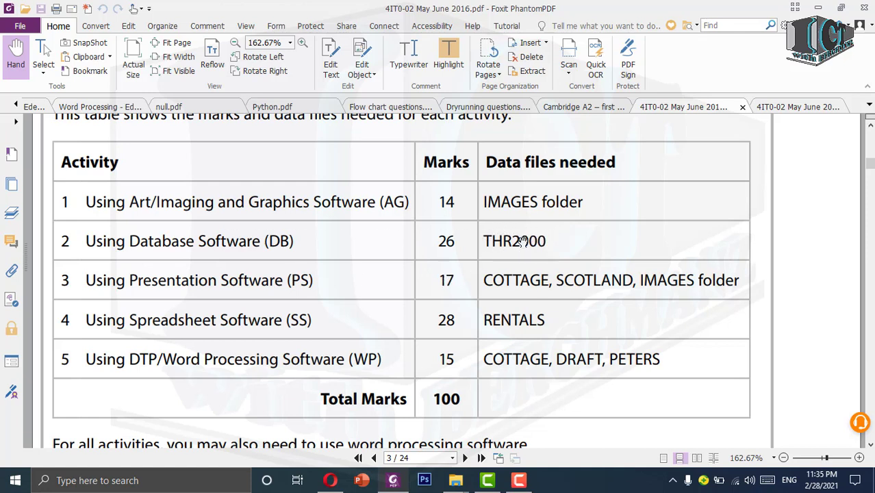
Step: Show the page 3 table of activities, marks and data files in the 4IT0-02 exam paper
mouse_move(517, 484)
Step: Scroll the exam paper to page 6, Activity 2 – Task DB1 and the CONTACT table structure
scroll(788, 311, down, 10)
scroll(788, 310, up, 5)
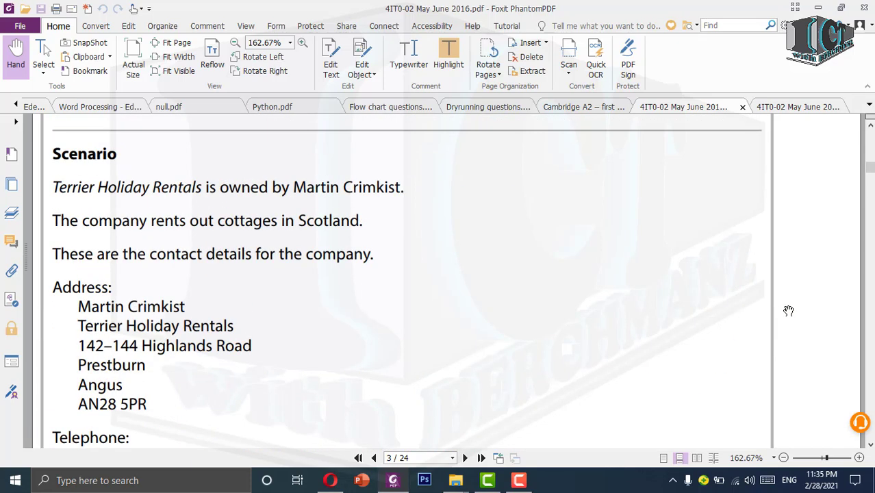
scroll(788, 311, down, 15)
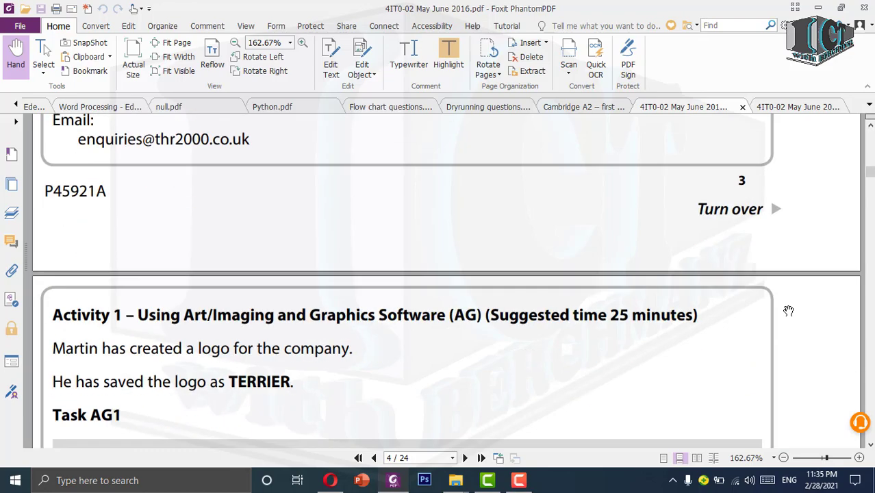
scroll(788, 310, down, 15)
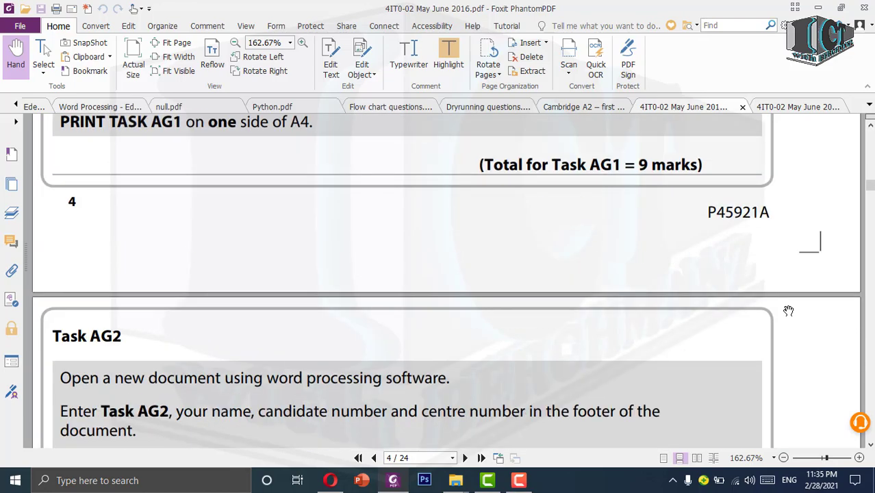
scroll(788, 311, down, 10)
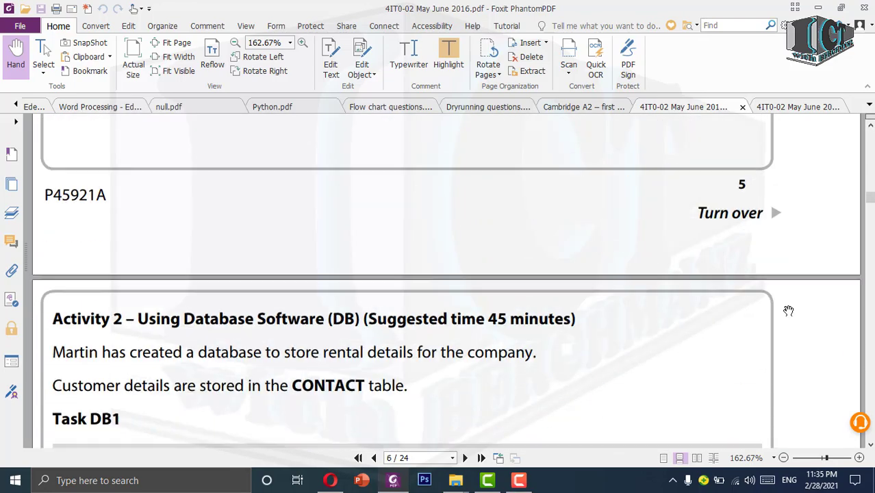
drag(582, 280, 582, 255)
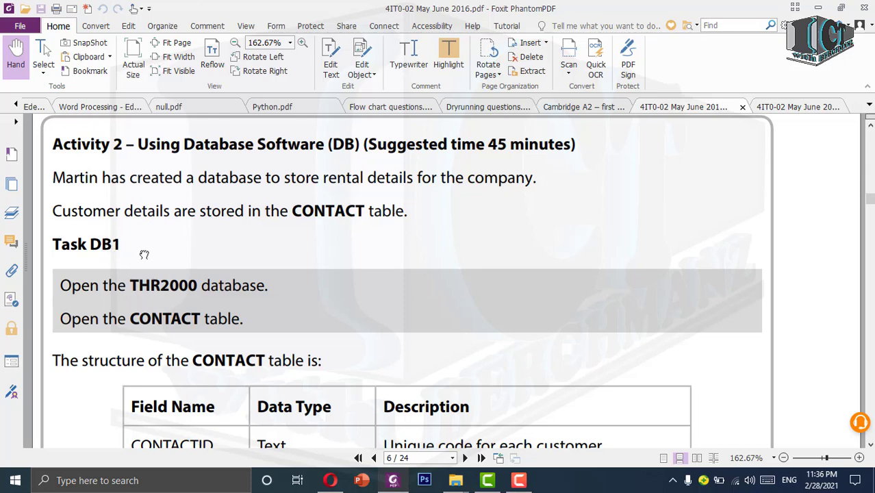
drag(143, 256, 146, 201)
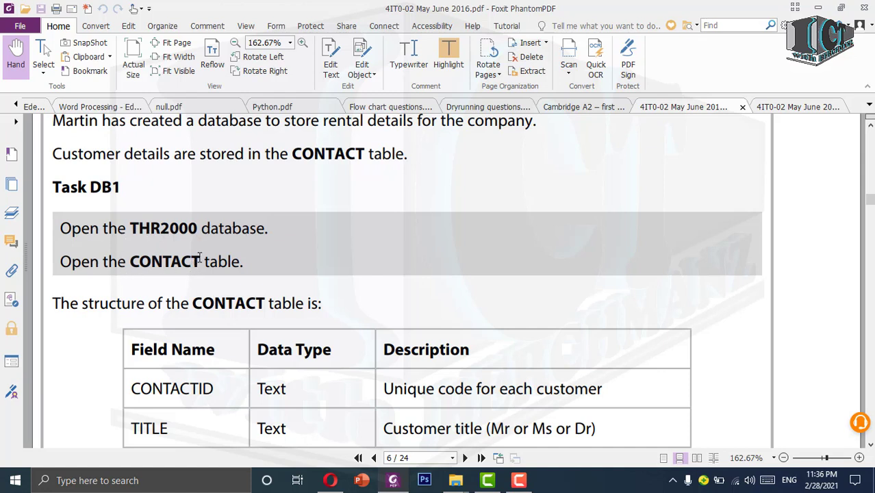
Step: Copy THR2000.accdb from the OFFICE 2007 data files folder
mouse_move(462, 487)
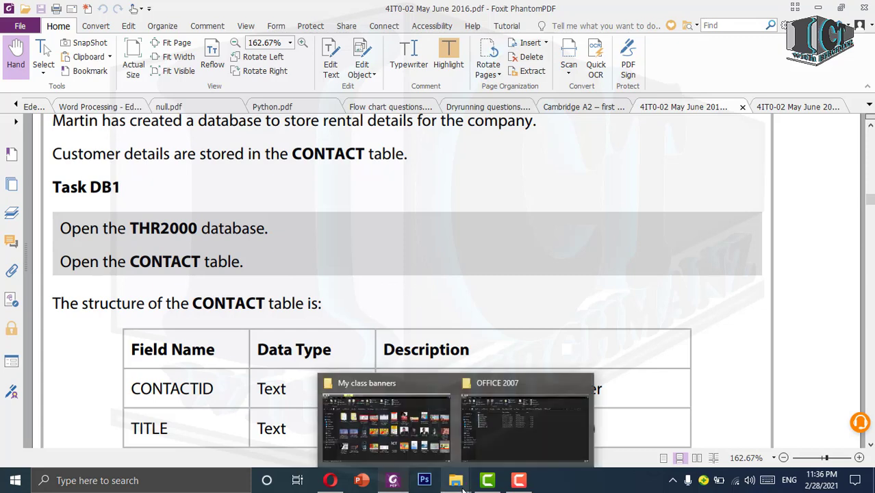
click(502, 438)
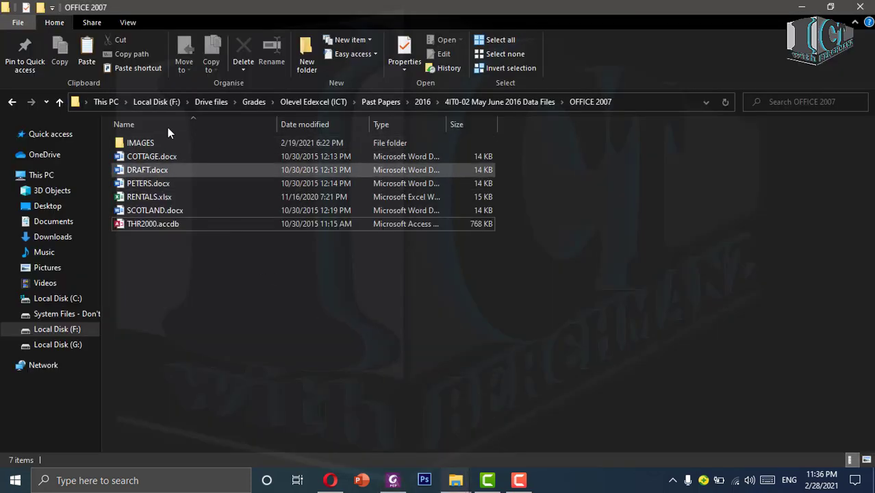
click(143, 227)
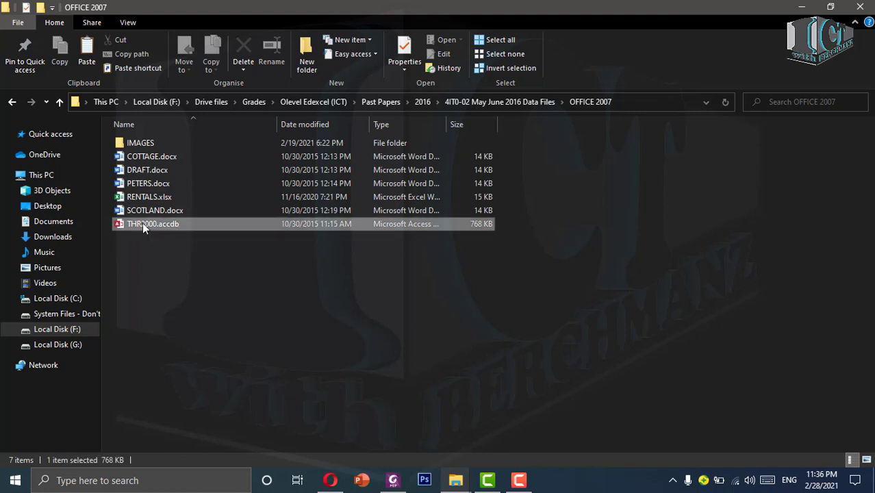
right_click(143, 228)
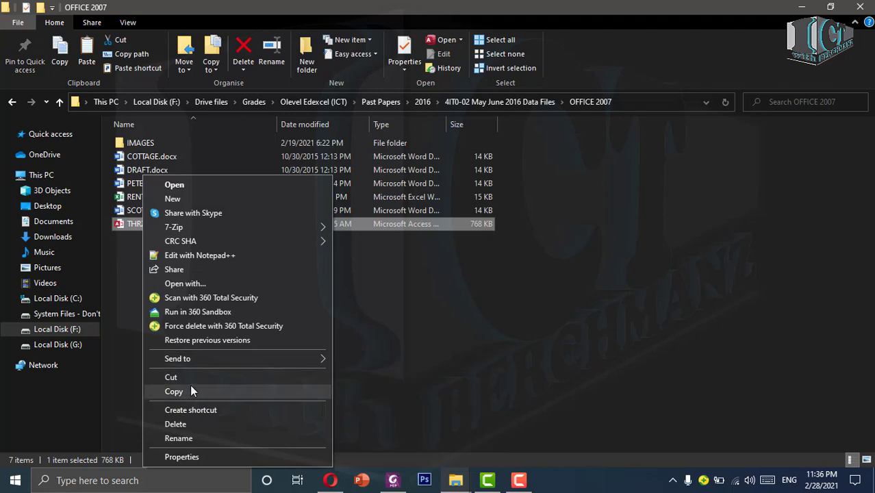
click(192, 391)
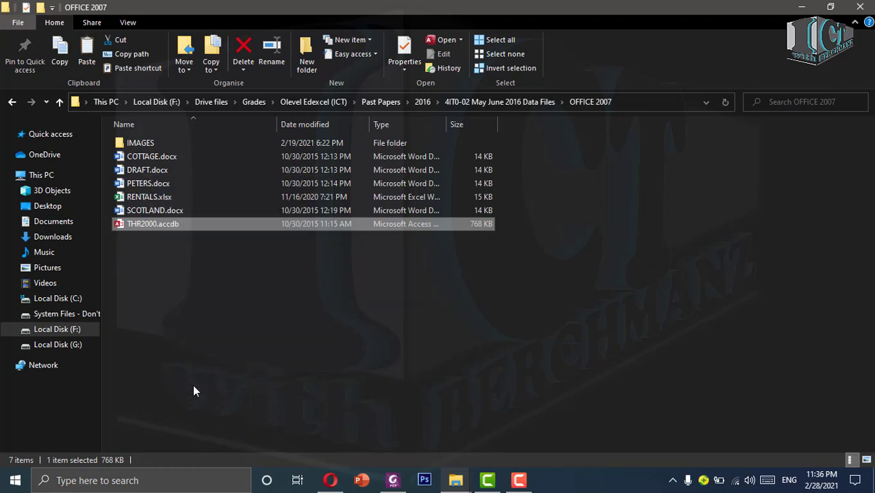
Step: Paste the THR2000 database into the desktop's 2016 Database Edexcel folder
key(super+d)
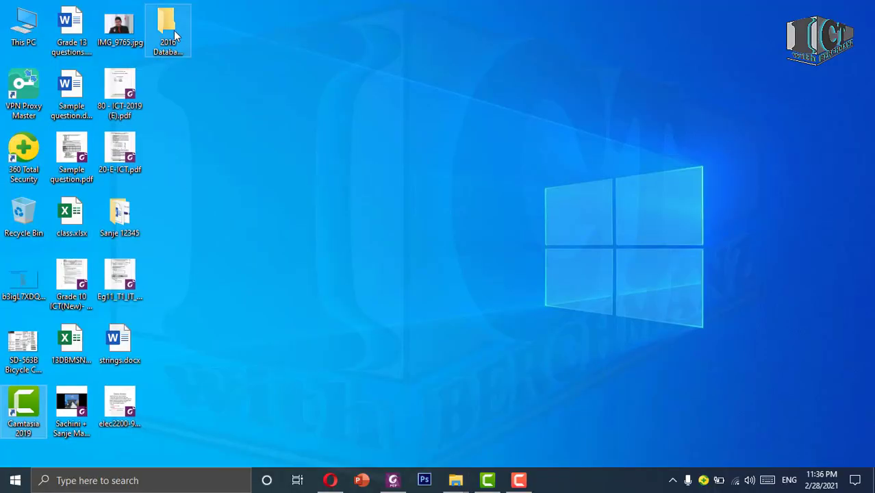
click(170, 22)
double_click(169, 22)
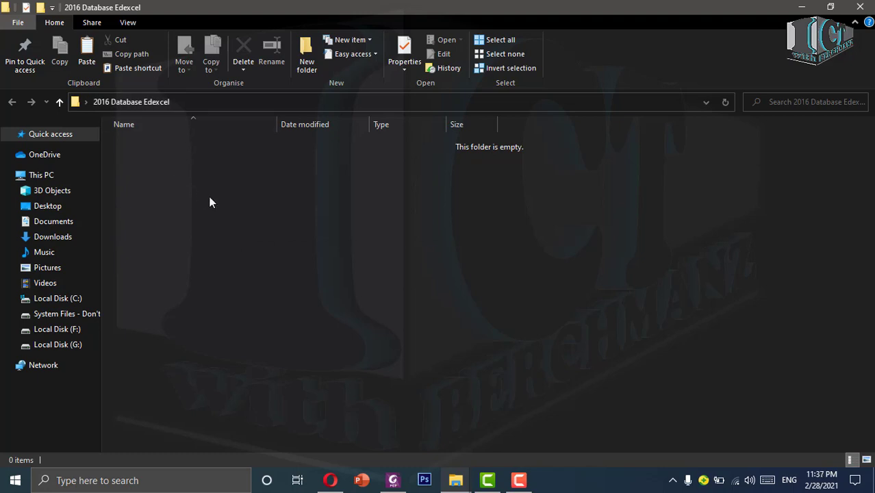
key(ctrl+v)
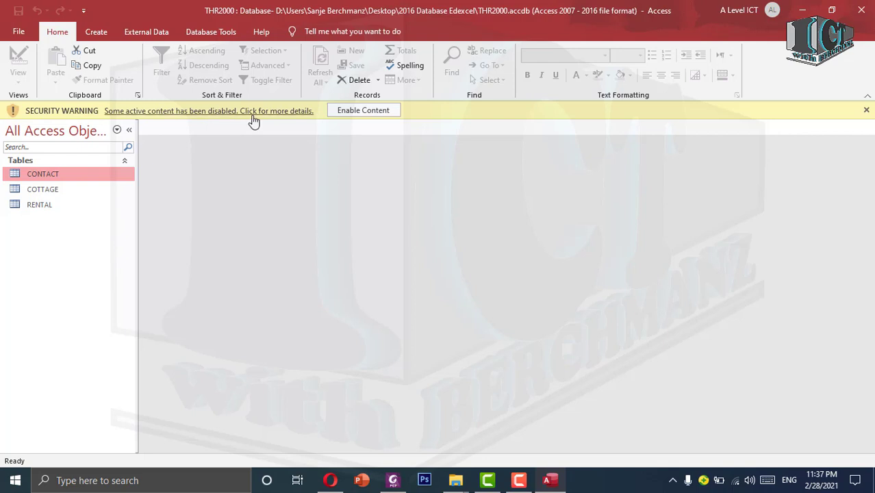
Step: Enable the THR2000 database content and open the CONTACT table's 22 records
click(381, 114)
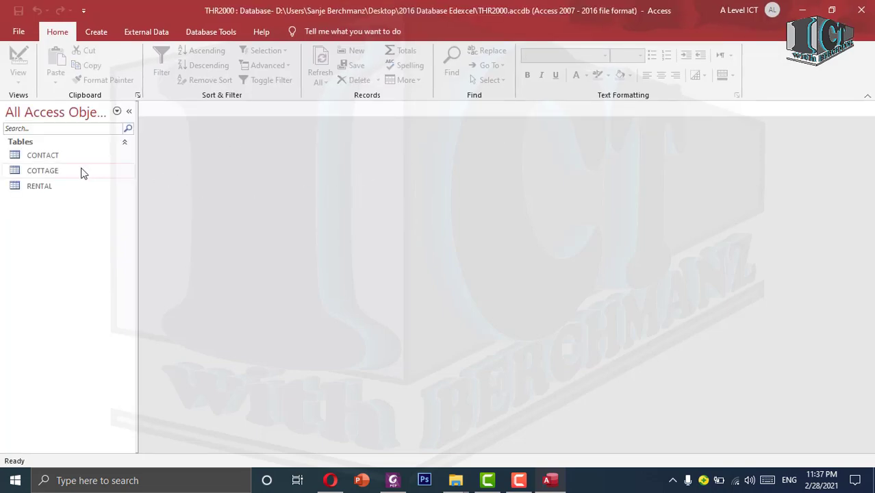
click(53, 158)
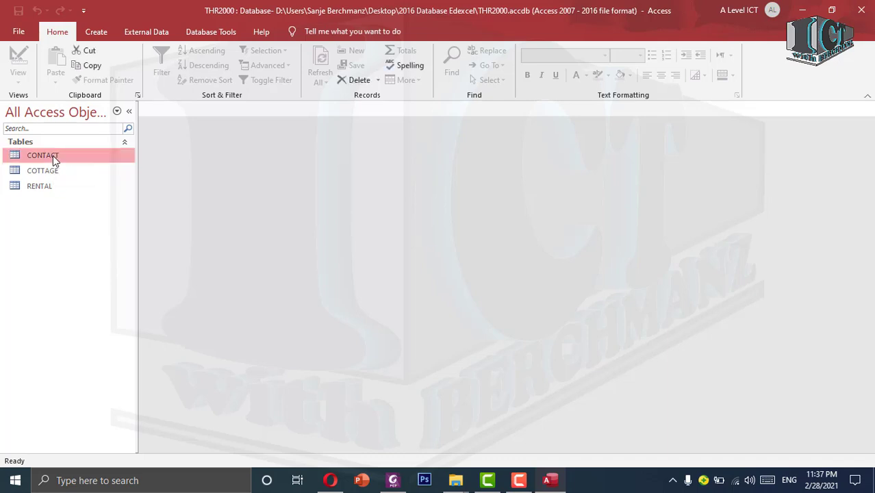
double_click(53, 156)
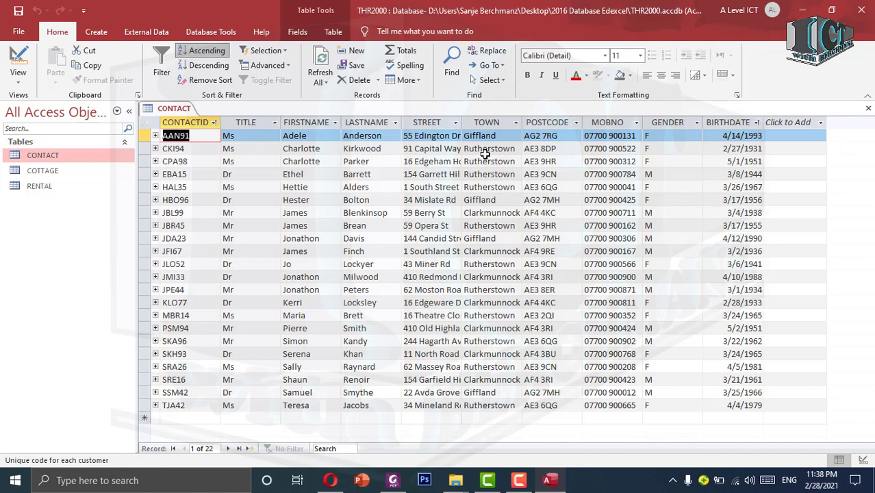
Step: AutoFit every CONTACT column, CONTACTID through BIRTHDATE, to its contents
double_click(461, 122)
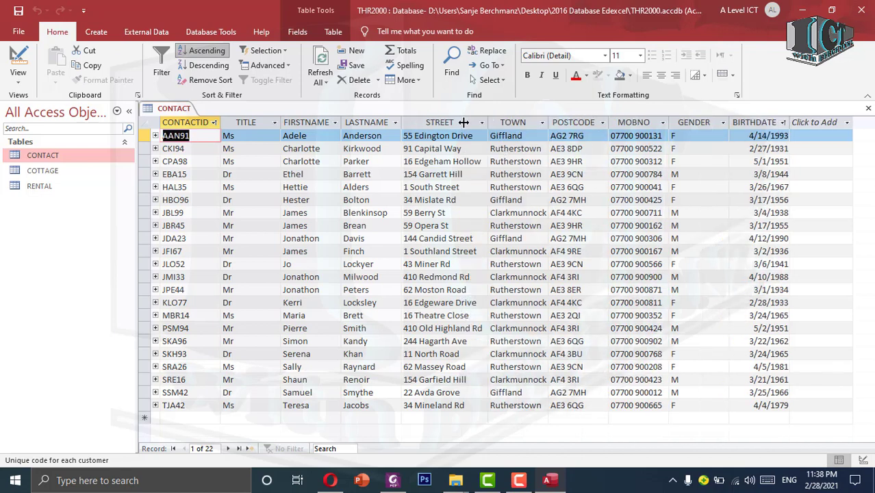
double_click(547, 121)
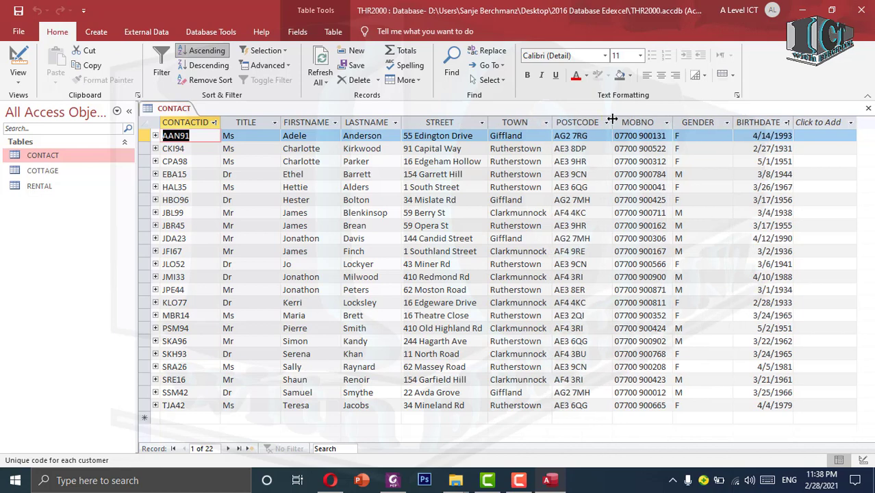
double_click(671, 121)
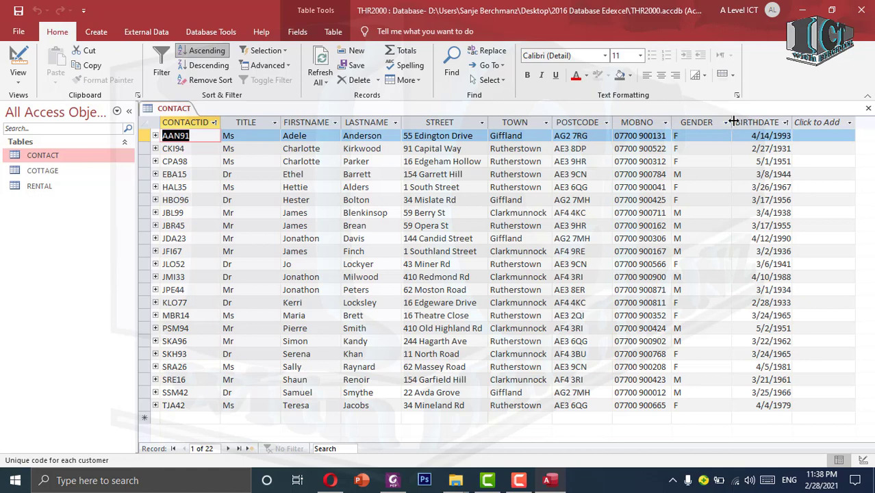
double_click(731, 122)
double_click(781, 122)
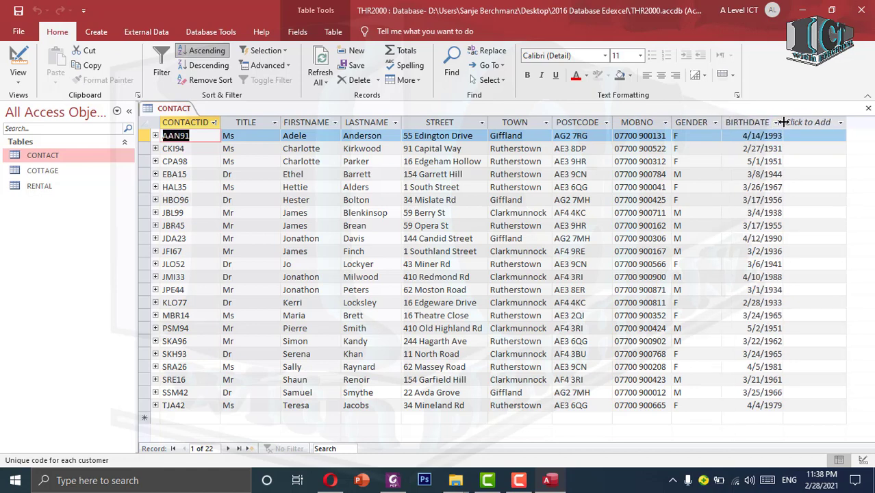
double_click(219, 122)
double_click(284, 122)
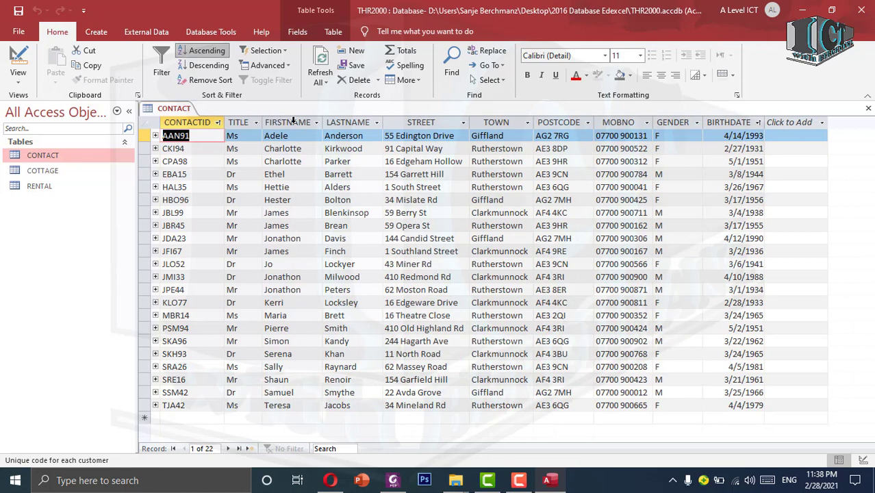
double_click(322, 122)
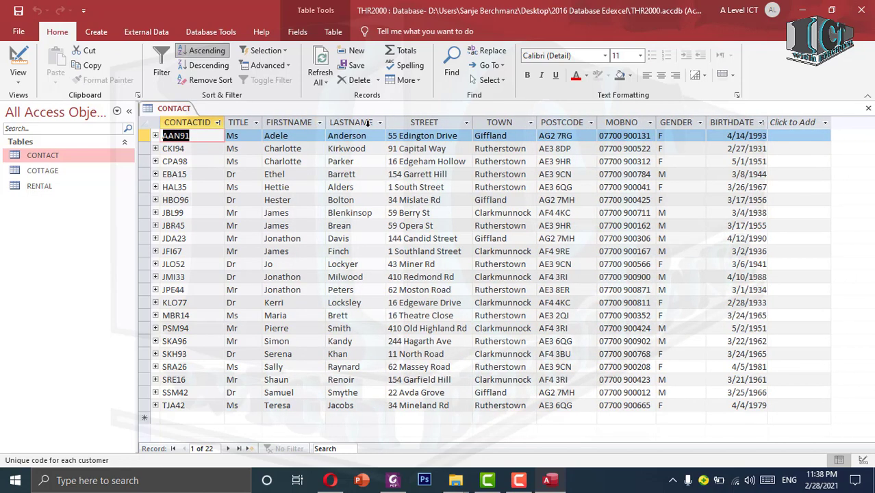
double_click(385, 122)
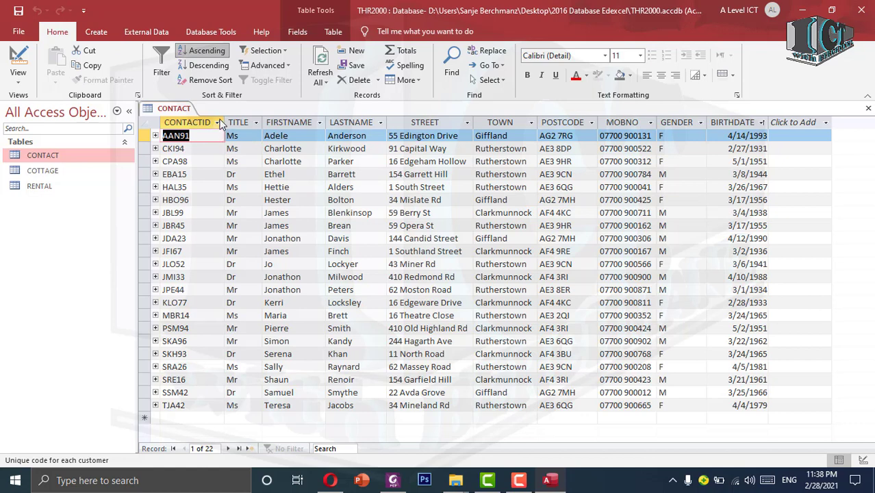
click(197, 148)
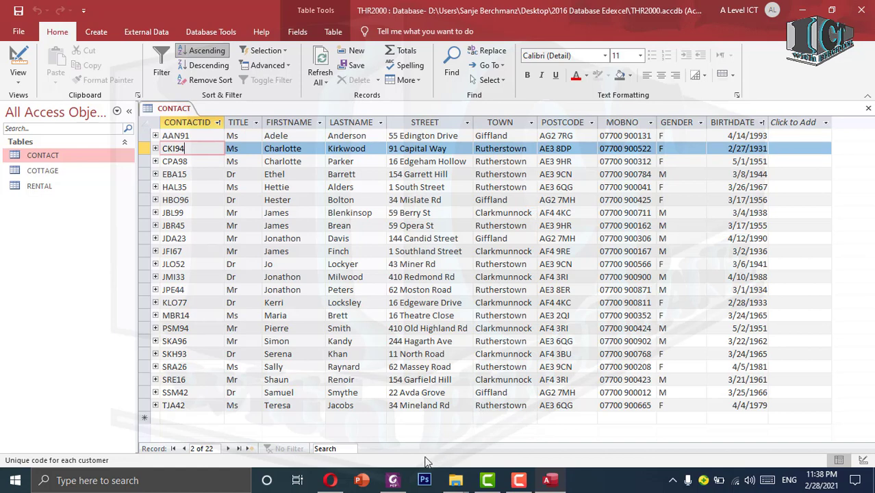
Step: Review the CONTACT field list in the exam paper, then return to the CONTACT datasheet
click(392, 479)
drag(351, 298, 356, 207)
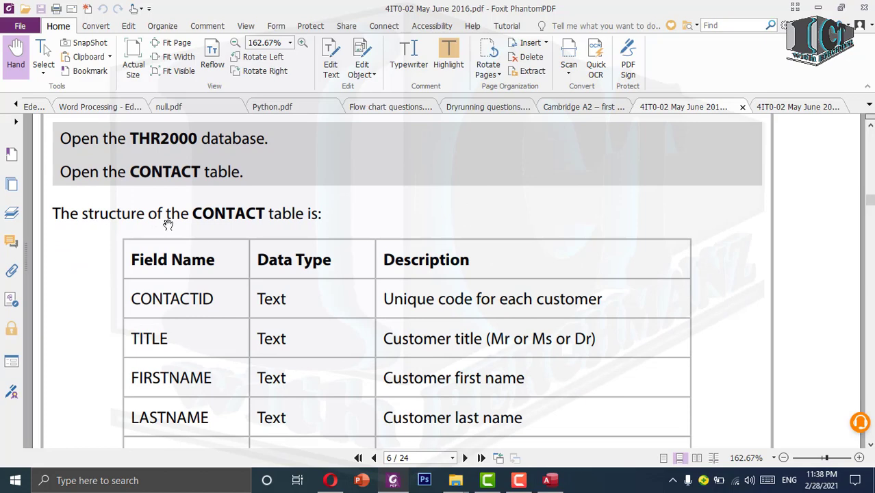
scroll(181, 317, down, 1)
scroll(182, 320, down, 5)
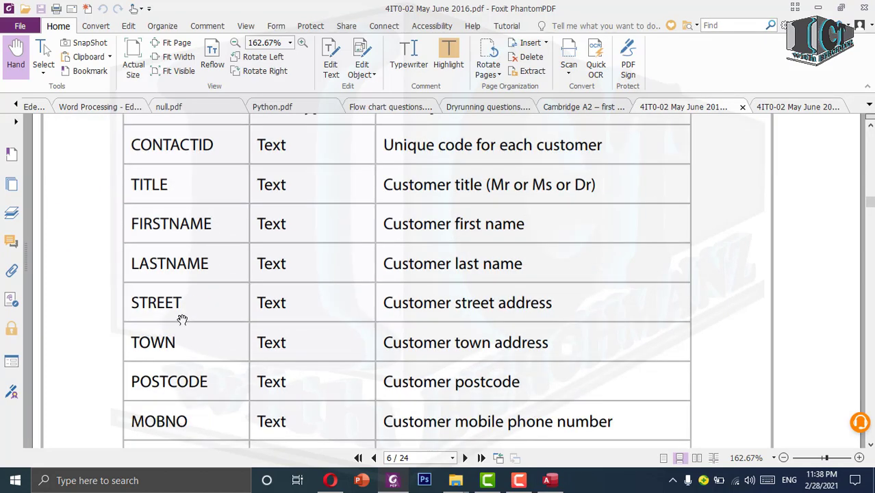
scroll(182, 319, down, 1)
scroll(182, 320, up, 6)
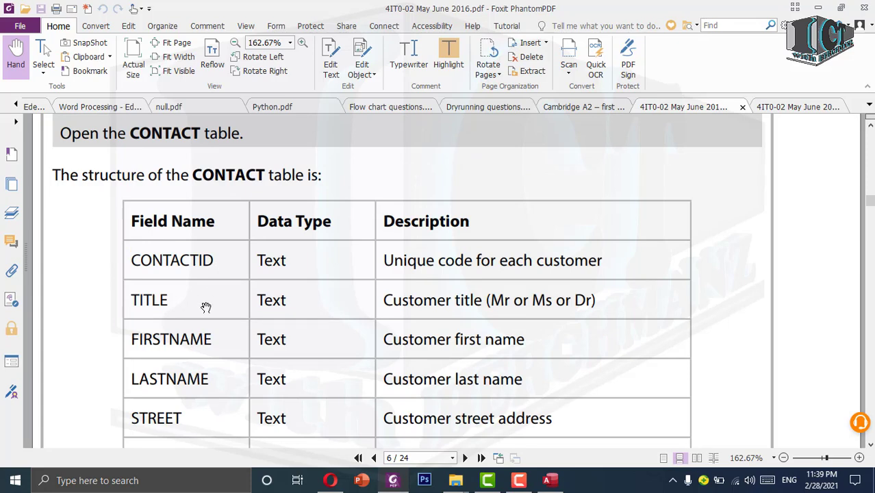
scroll(202, 375, down, 3)
scroll(203, 376, down, 2)
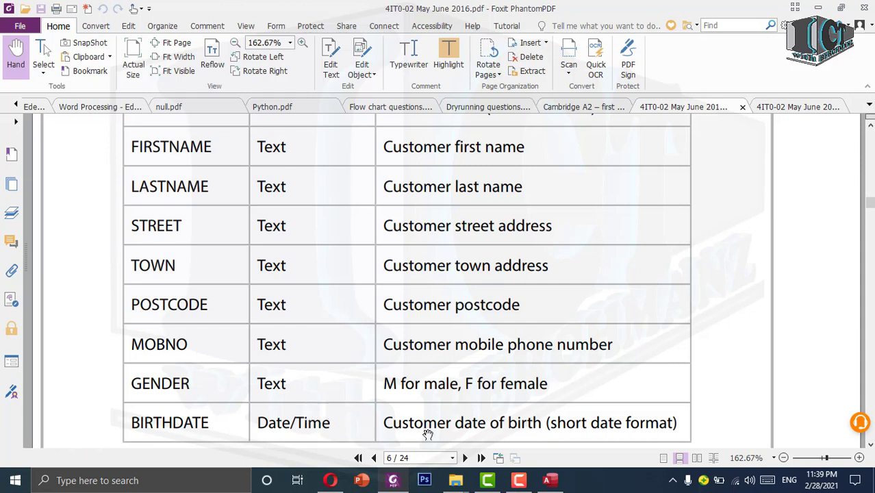
click(560, 482)
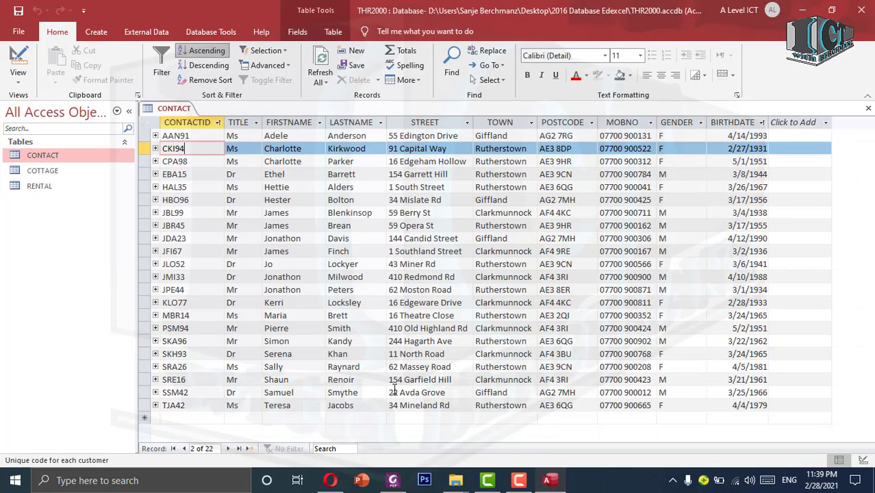
Step: Make CONTACTID the CONTACT table's primary key in Design View, then return to Datasheet View
click(19, 75)
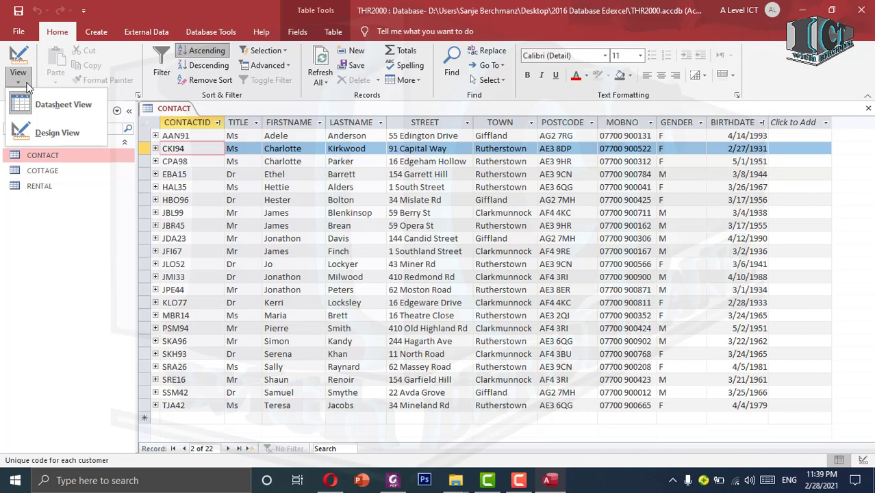
click(37, 135)
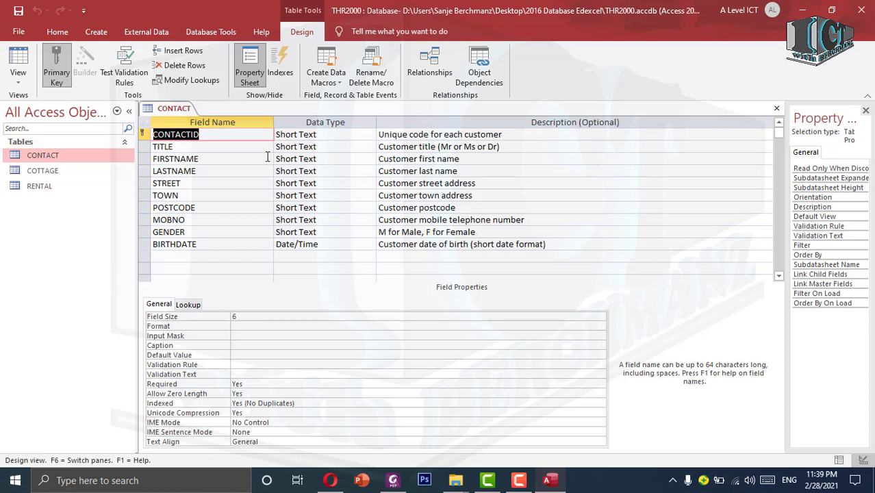
click(201, 134)
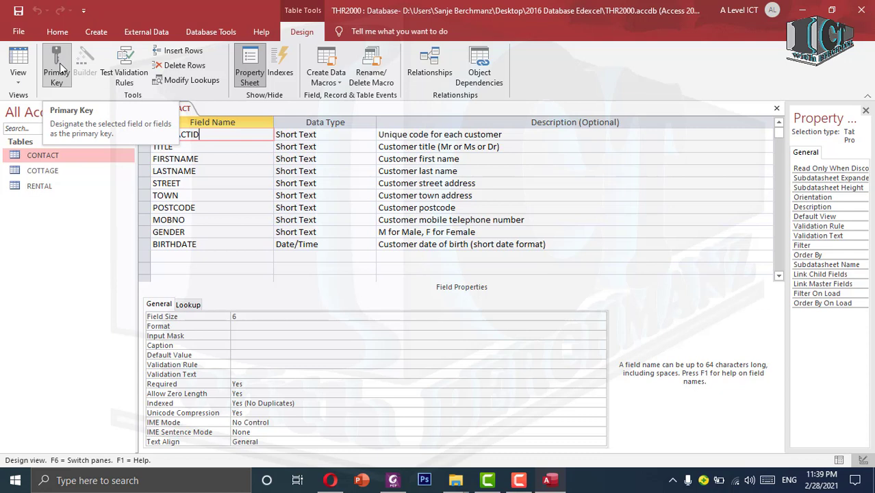
click(57, 62)
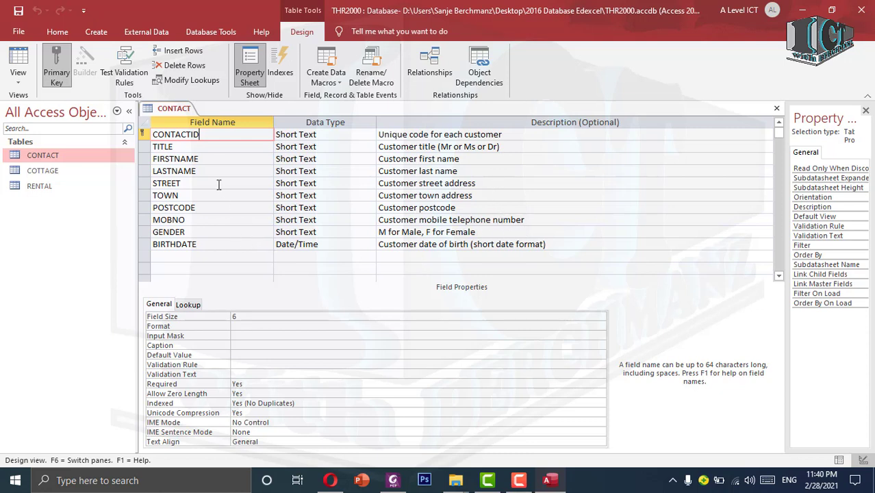
click(19, 84)
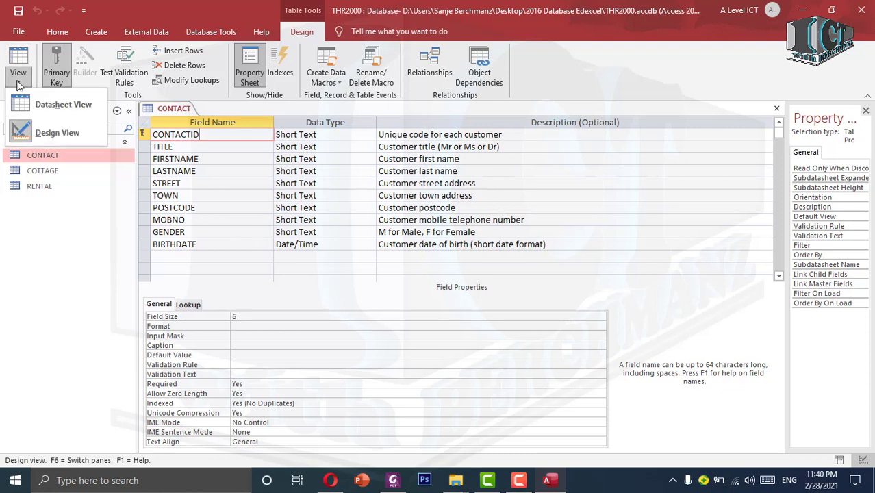
click(41, 104)
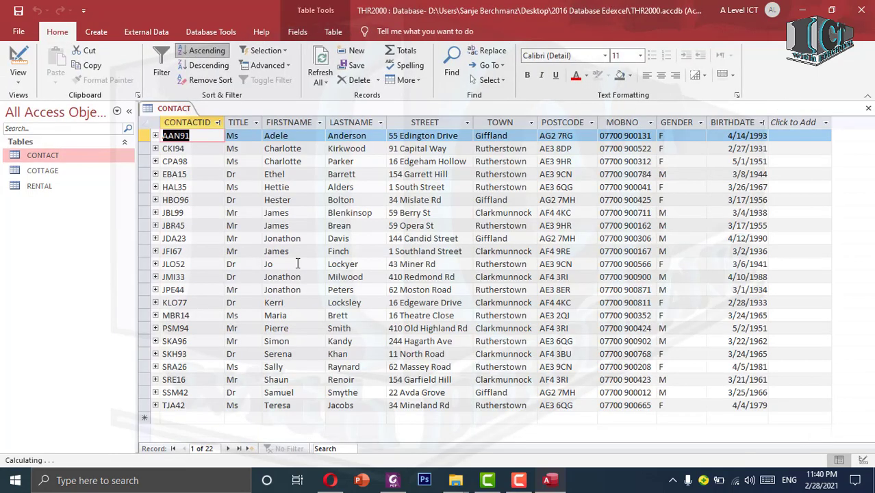
click(394, 483)
Step: Read the Task DB1 instructions and launch Word 2019 from Windows search
scroll(407, 302, down, 5)
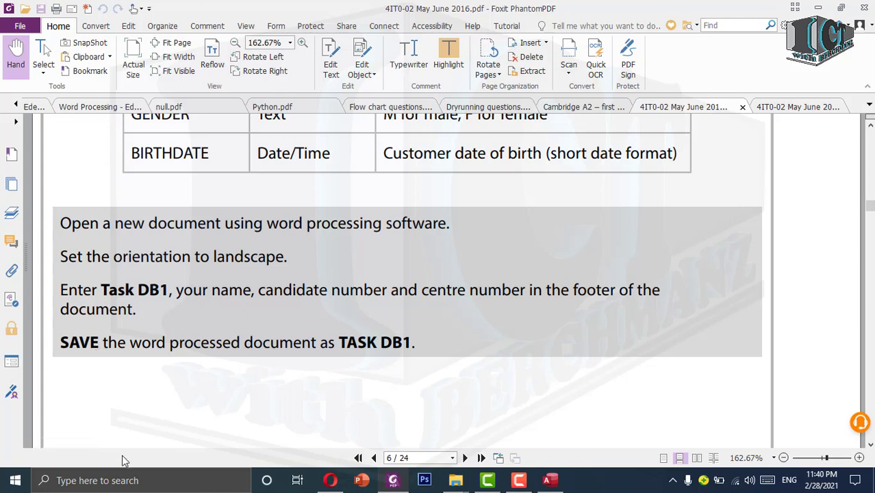
click(96, 479)
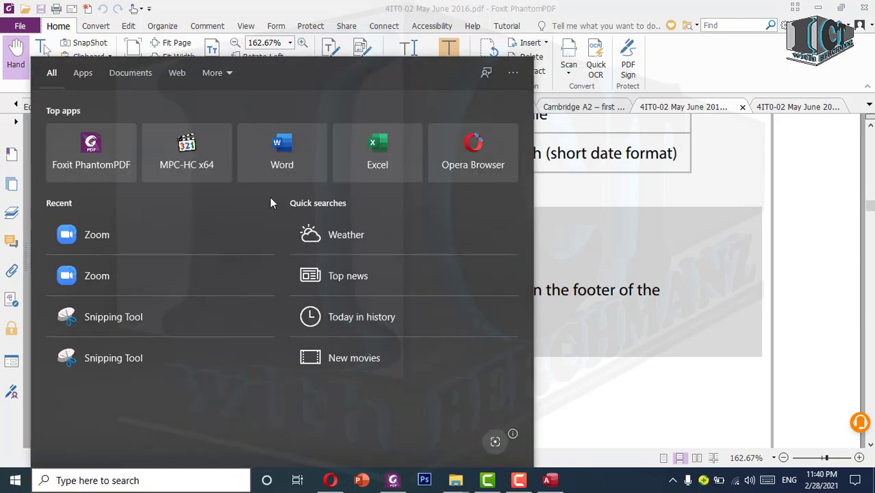
click(282, 154)
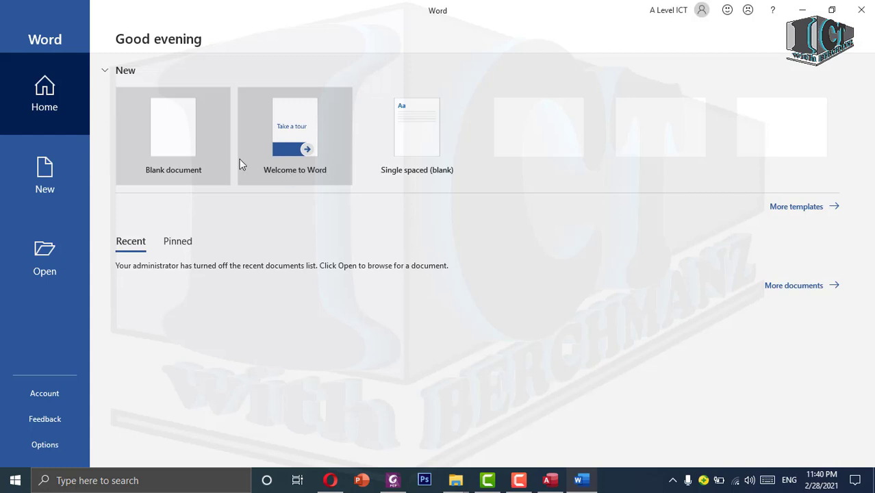
Step: Create a blank Word document, Document1, and show its Layout settings
click(176, 141)
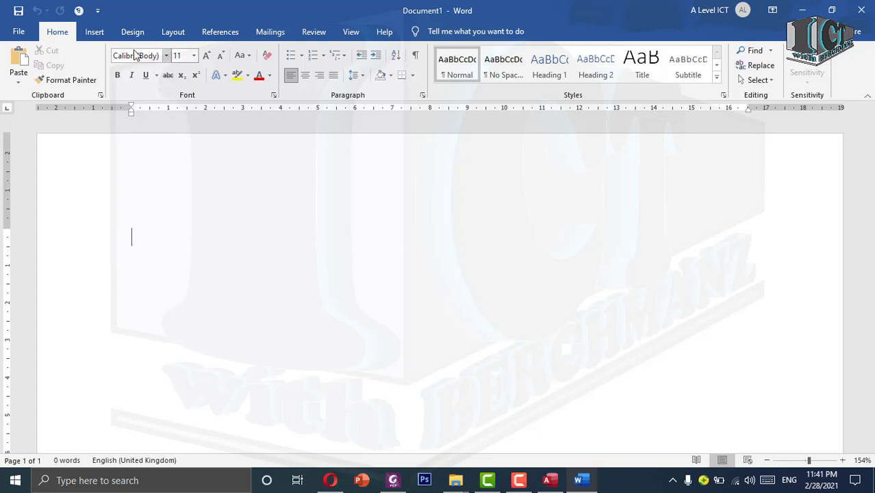
click(164, 32)
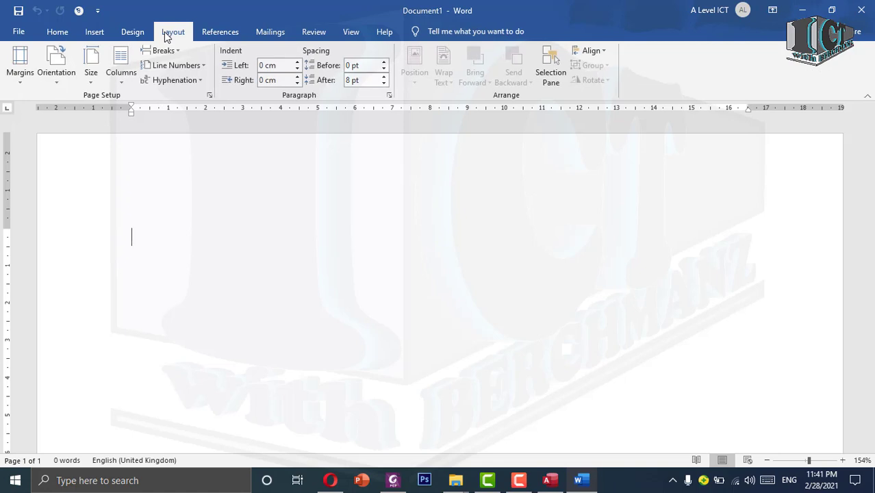
Step: Set the page to A4 landscape with Normal 2.54 cm margins
click(89, 81)
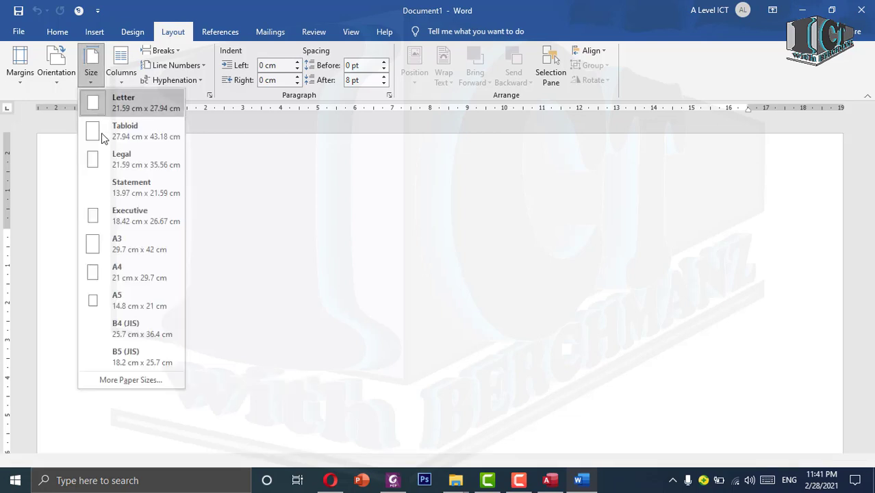
click(117, 268)
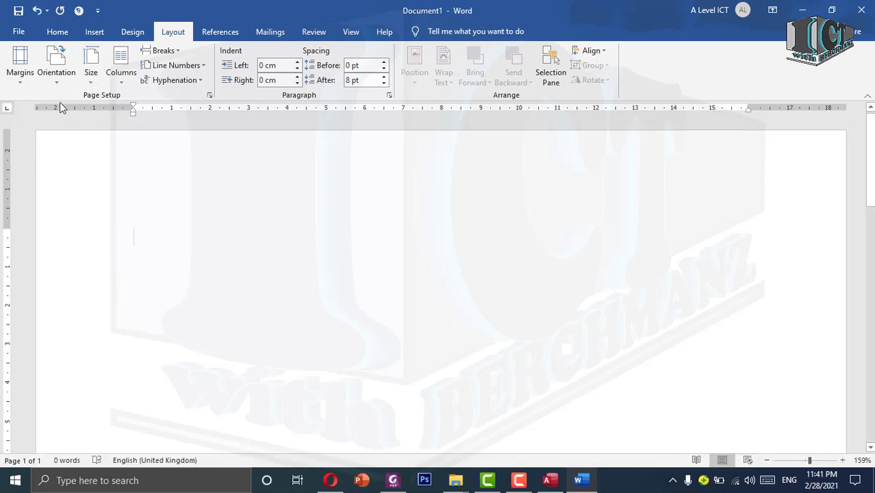
click(41, 82)
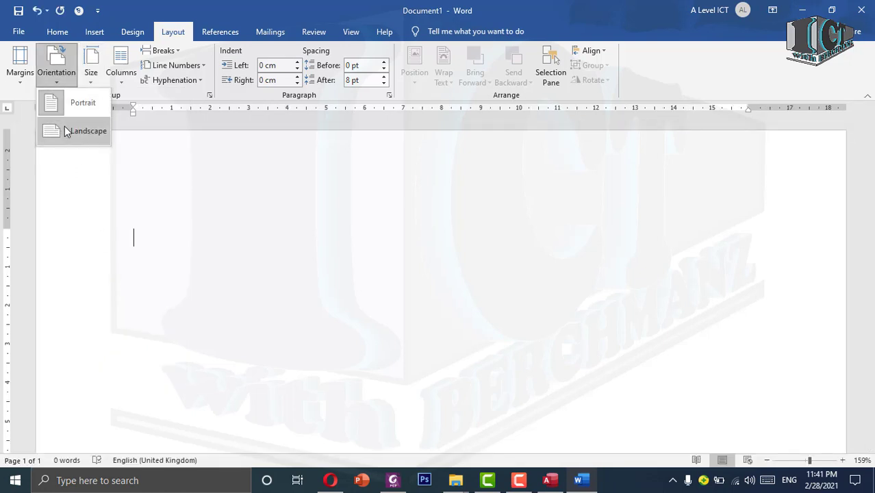
click(106, 156)
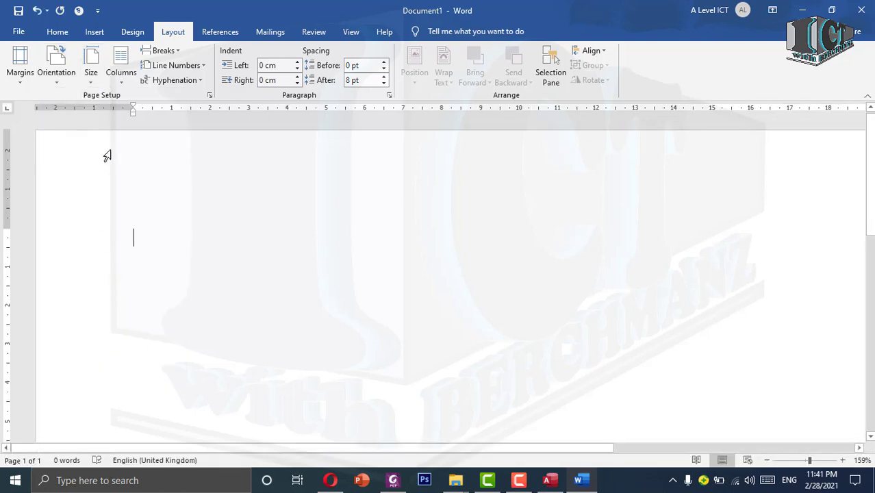
click(19, 77)
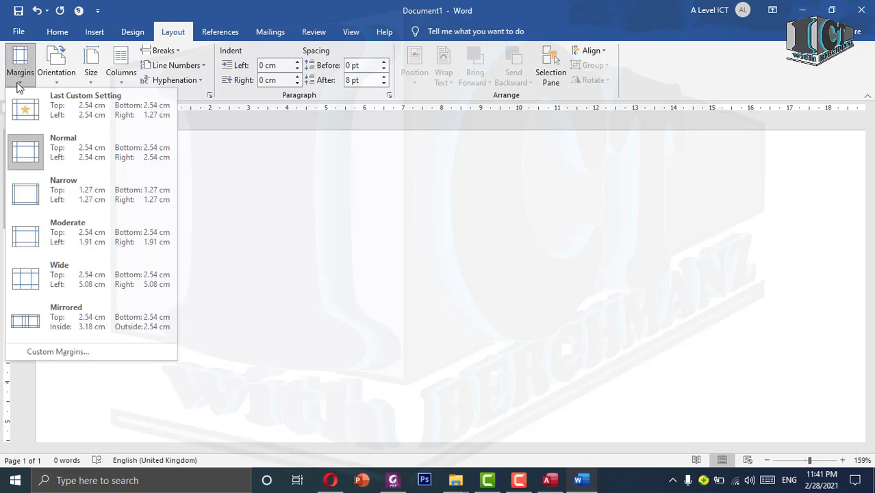
click(81, 162)
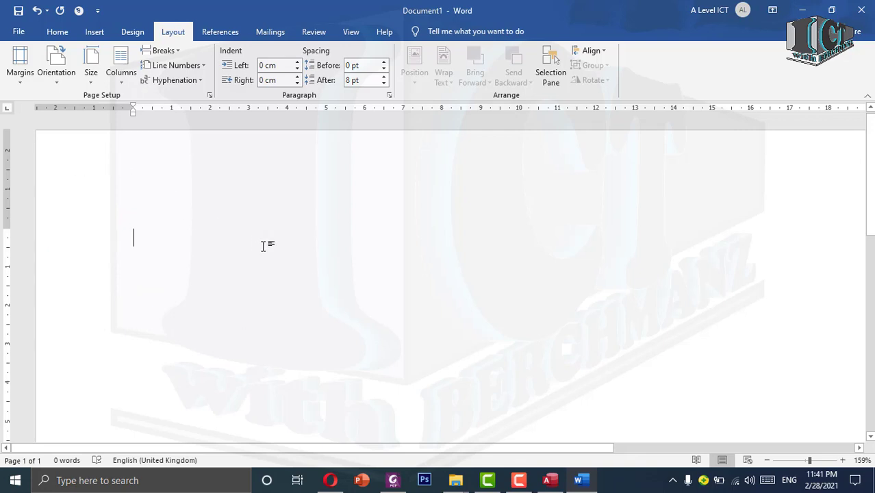
Step: Zoom out to 60% so the whole landscape page is visible
click(767, 459)
click(767, 460)
click(767, 460)
click(767, 460)
click(767, 459)
click(767, 460)
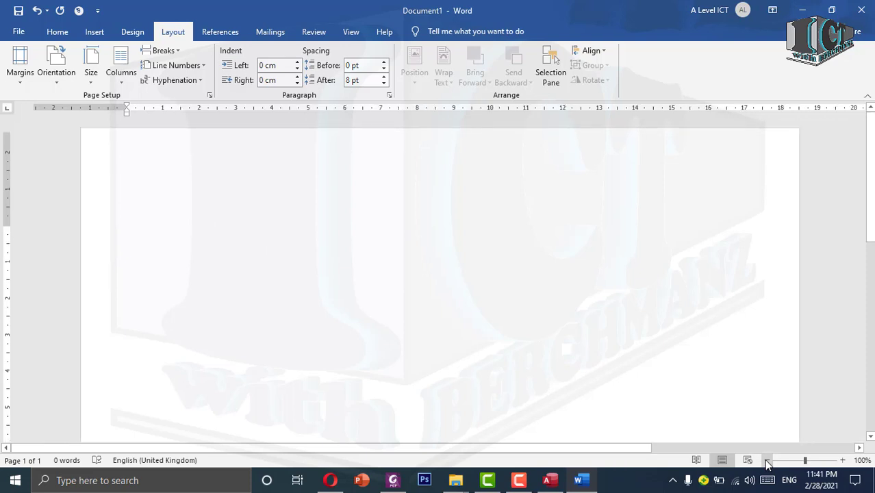
click(767, 460)
click(767, 459)
click(767, 460)
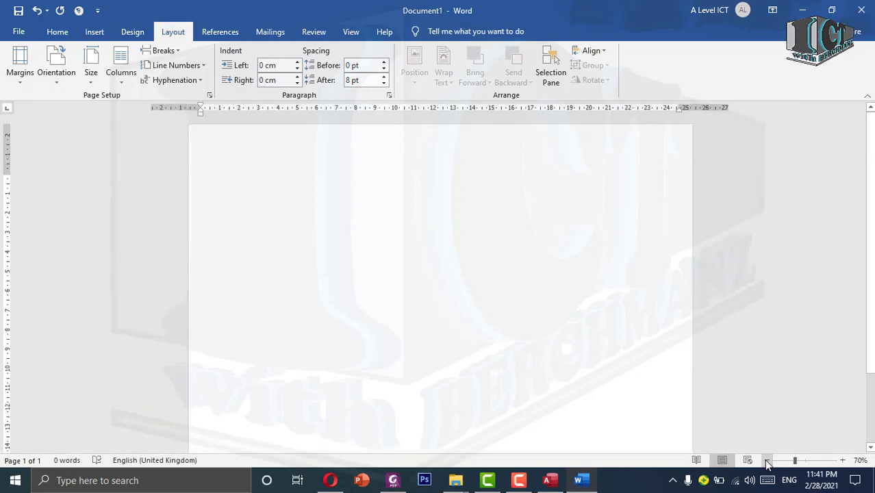
click(767, 459)
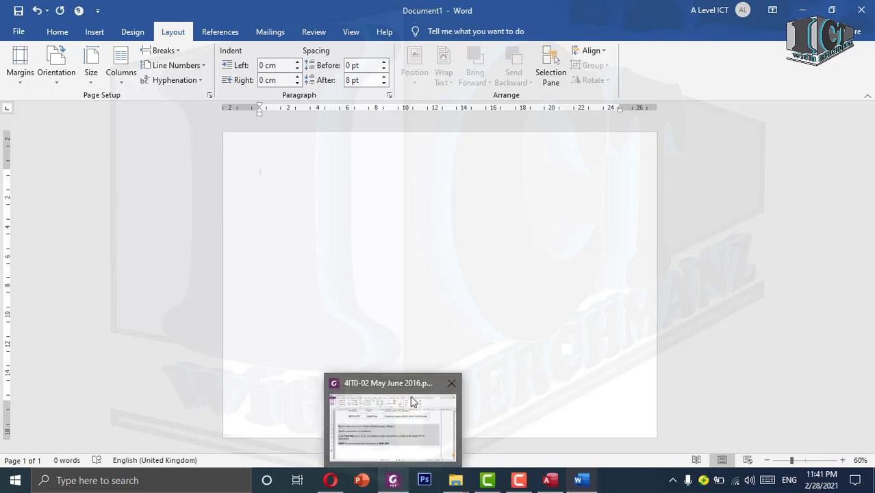
click(401, 483)
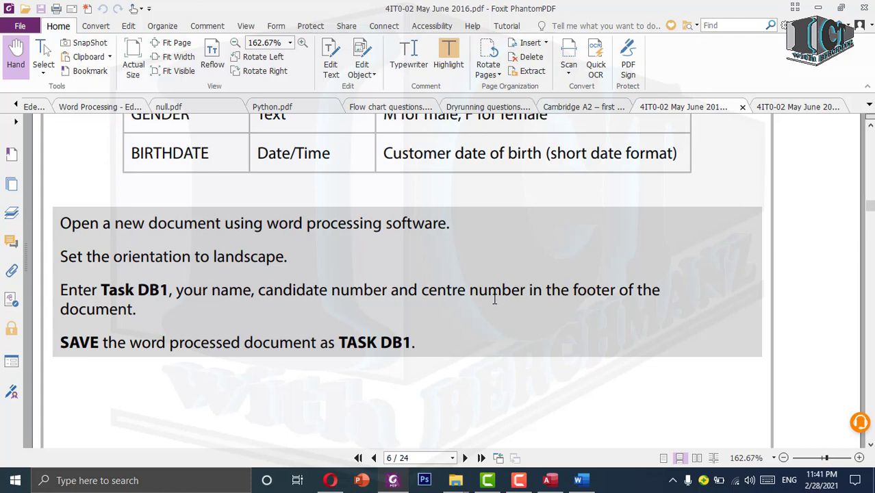
click(581, 479)
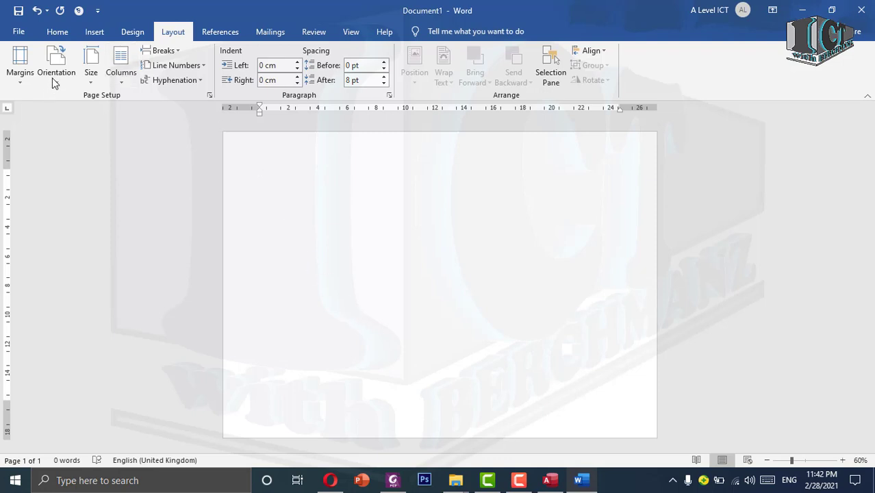
Step: Open Document1's empty page footer for editing from the Insert > Footer menu
click(94, 32)
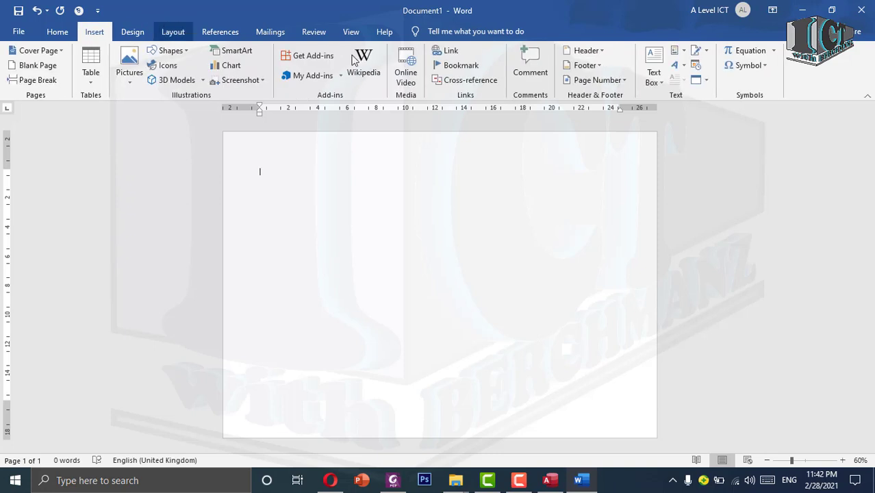
click(600, 66)
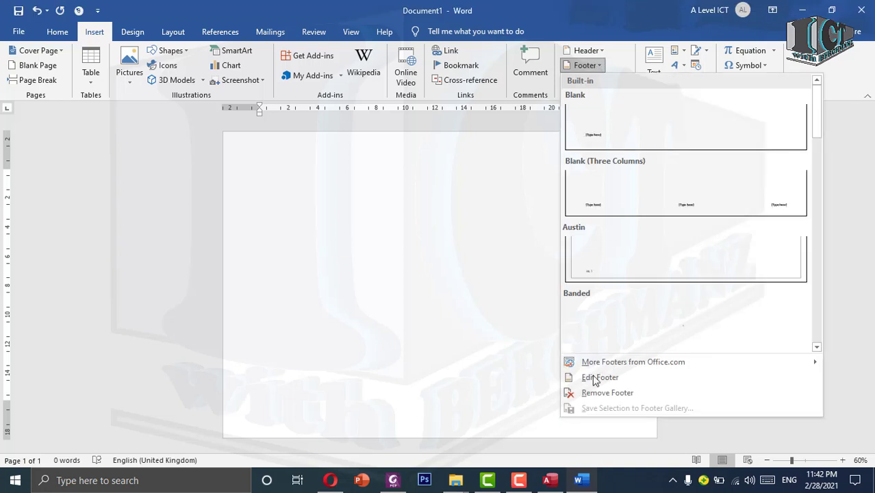
click(595, 379)
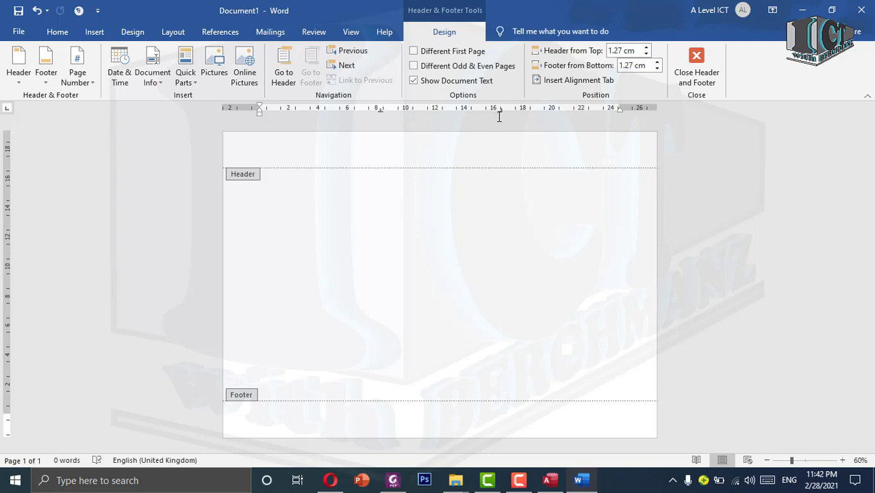
click(59, 32)
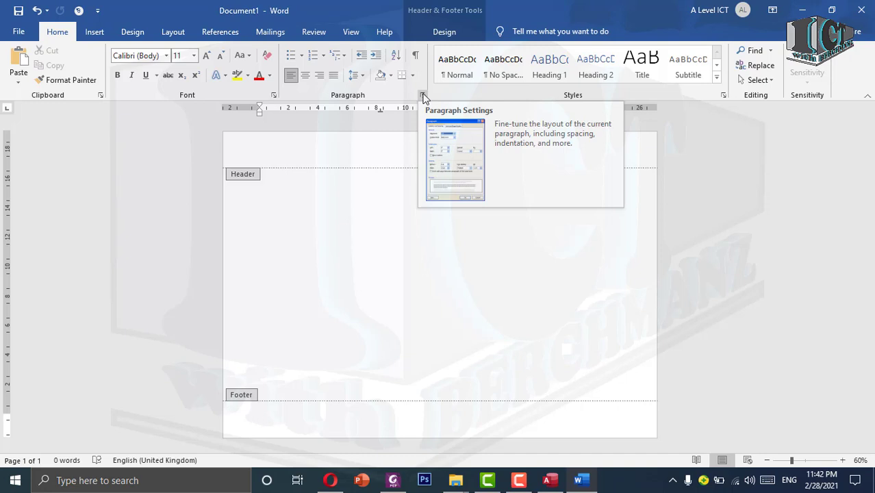
Step: Clear all tab stops in the footer's Tabs dialog, then dismiss it
click(422, 96)
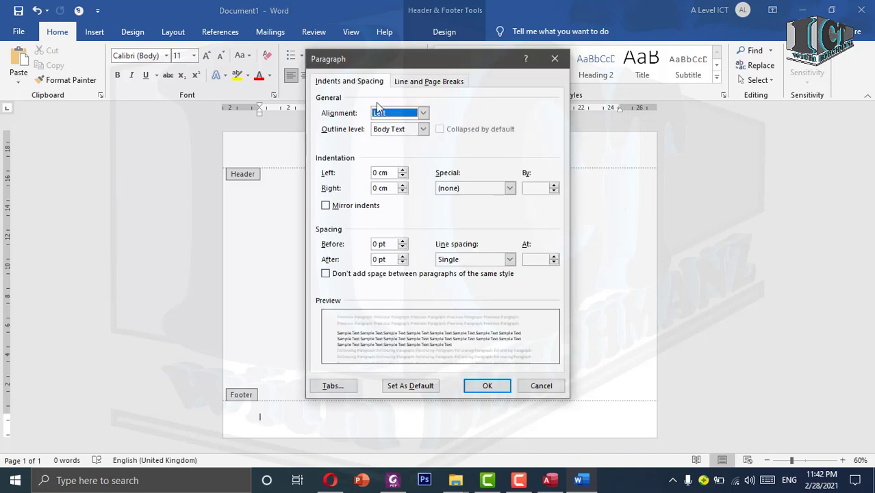
click(334, 386)
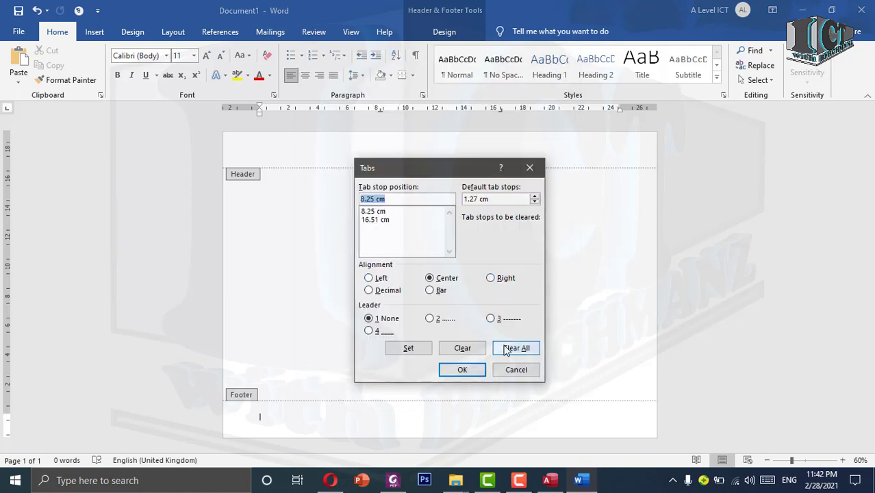
click(506, 349)
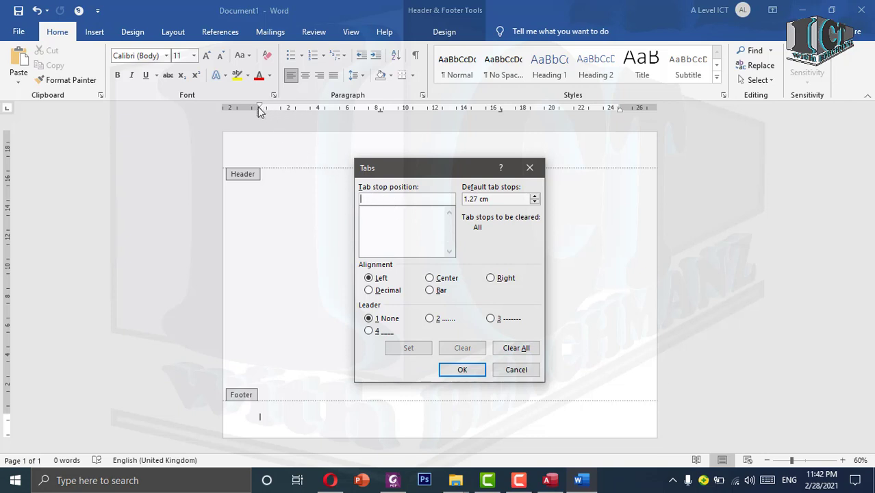
click(845, 461)
key(Escape)
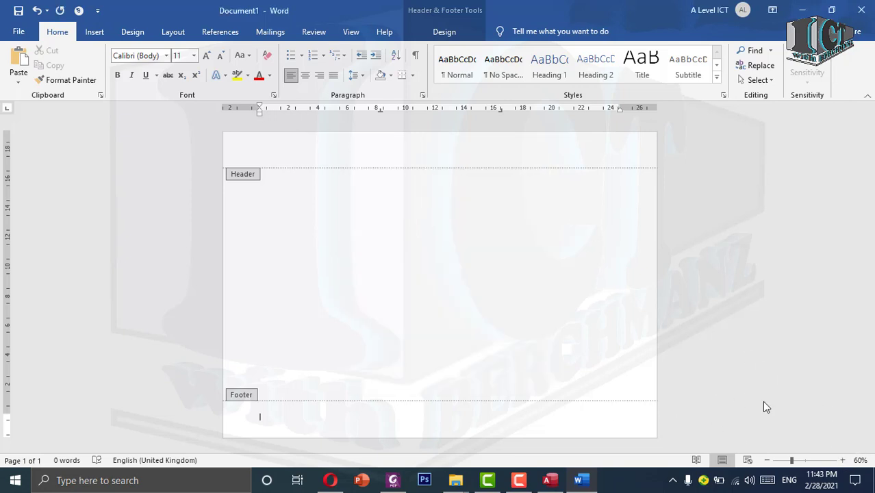
Step: Zoom in on the footer and clear the 8.25 cm and 16.51 cm tab stops again
click(841, 459)
click(841, 461)
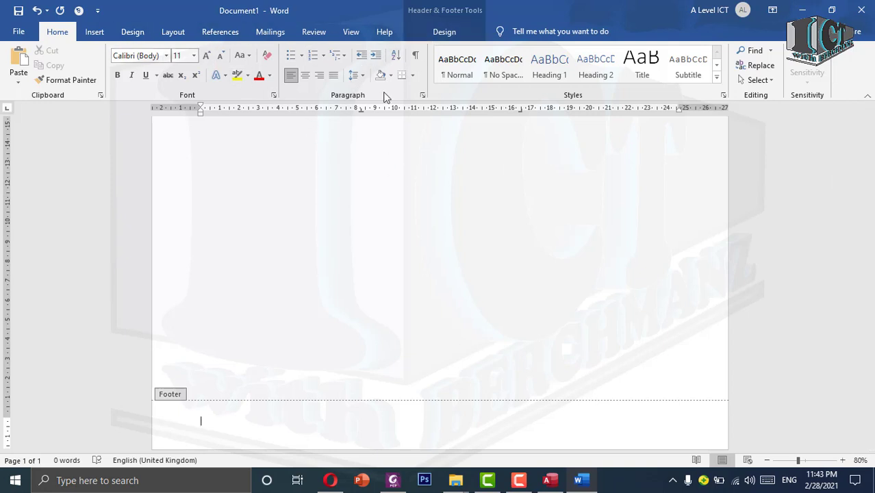
click(423, 95)
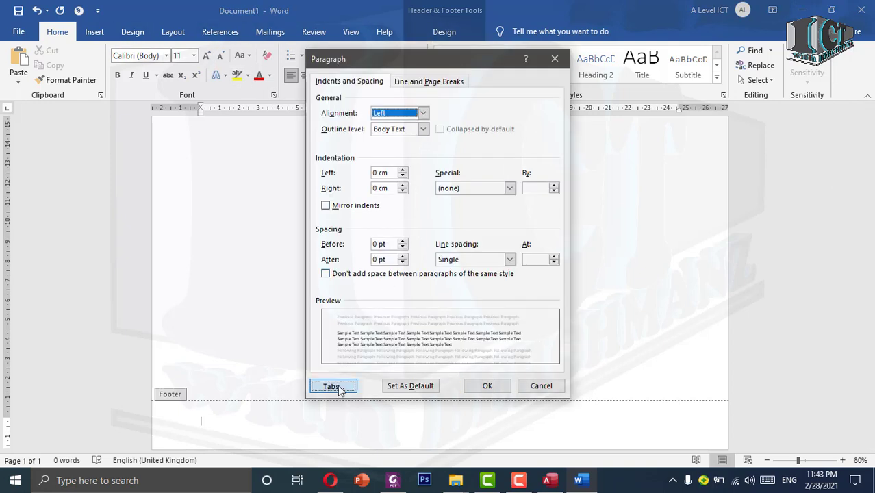
click(334, 386)
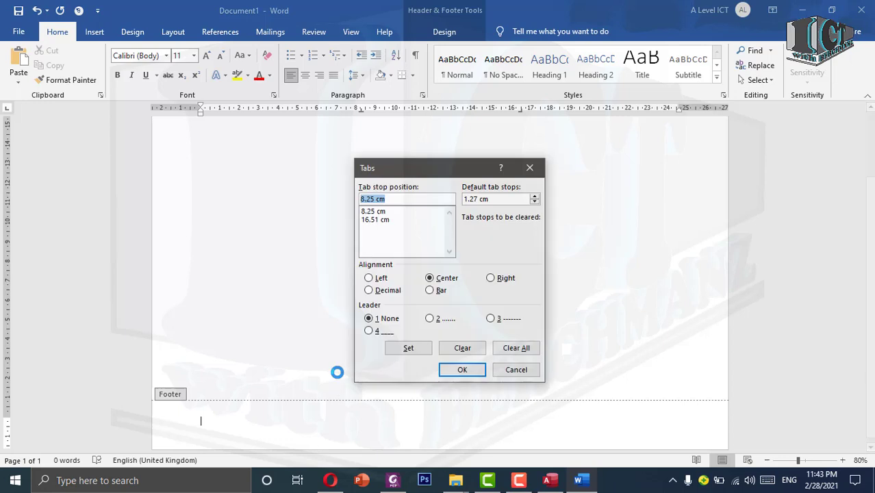
click(513, 350)
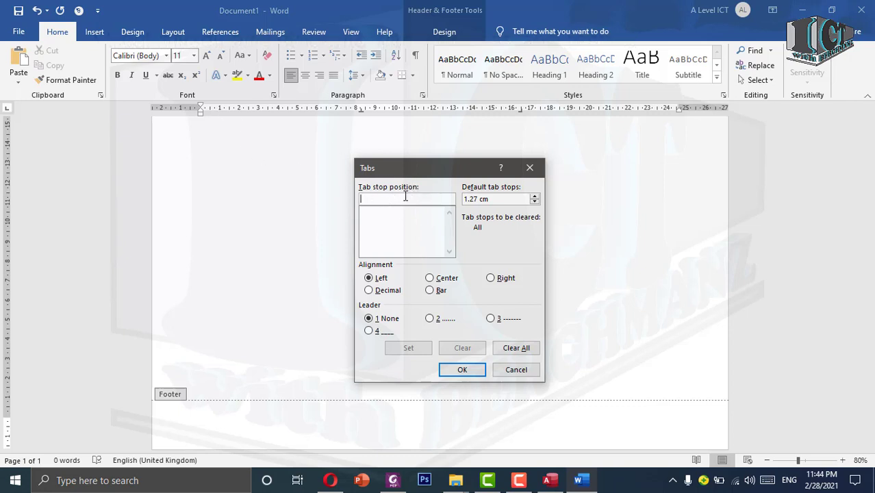
Step: Add left tab stops at 1, 5, 14 and 20 cm to the footer and apply them
text(1)
click(423, 351)
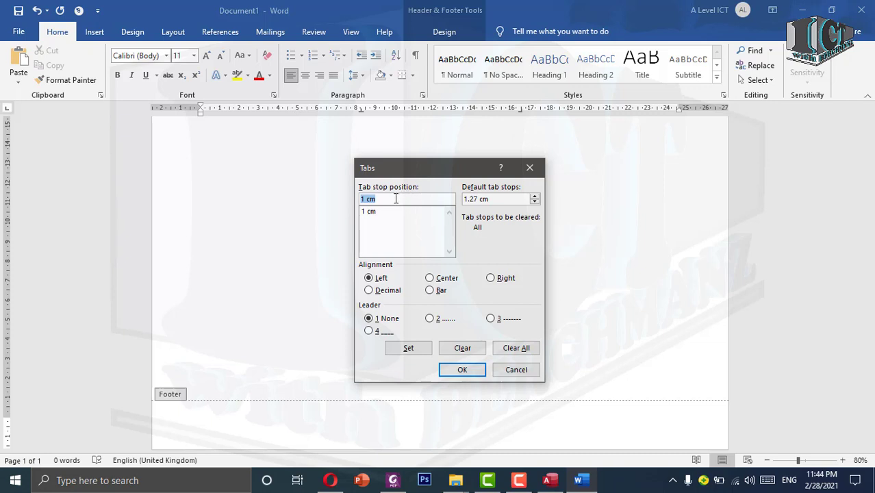
text(5)
click(410, 349)
text(14)
click(409, 348)
text(20)
click(406, 347)
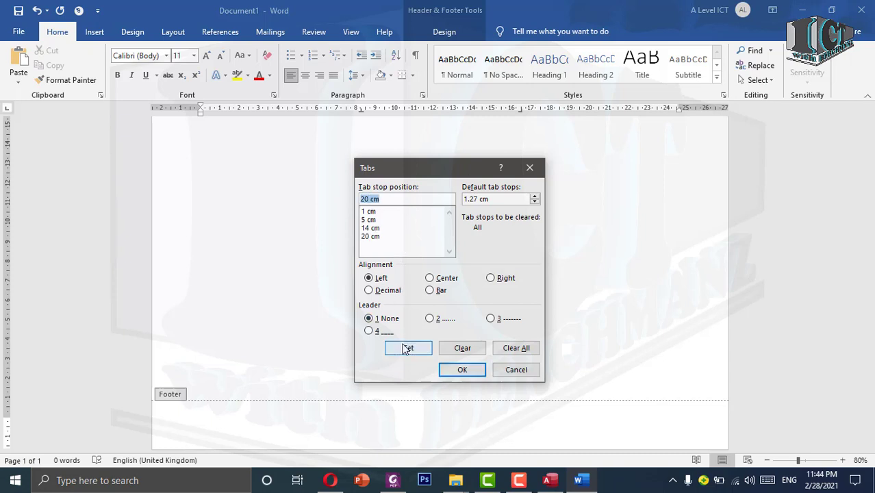
click(462, 369)
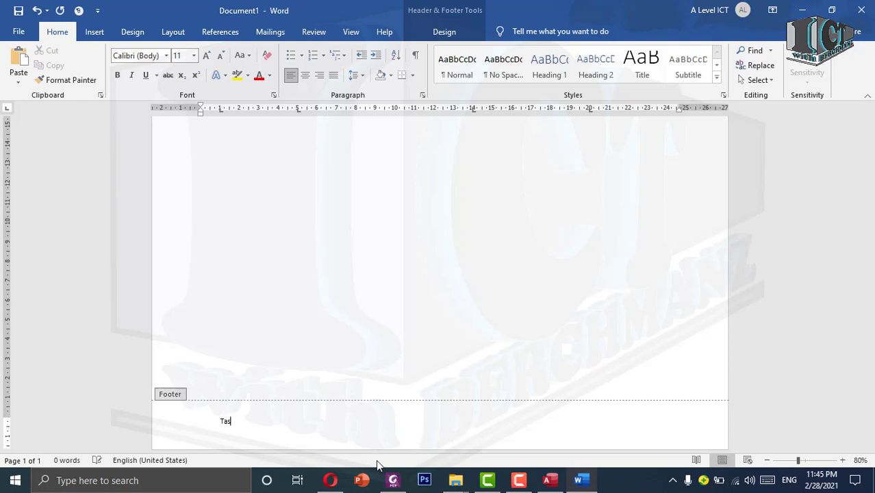
Step: Type Task DB1, a tab and the candidate's name into the footer, checking the task PDF
text(DB1)
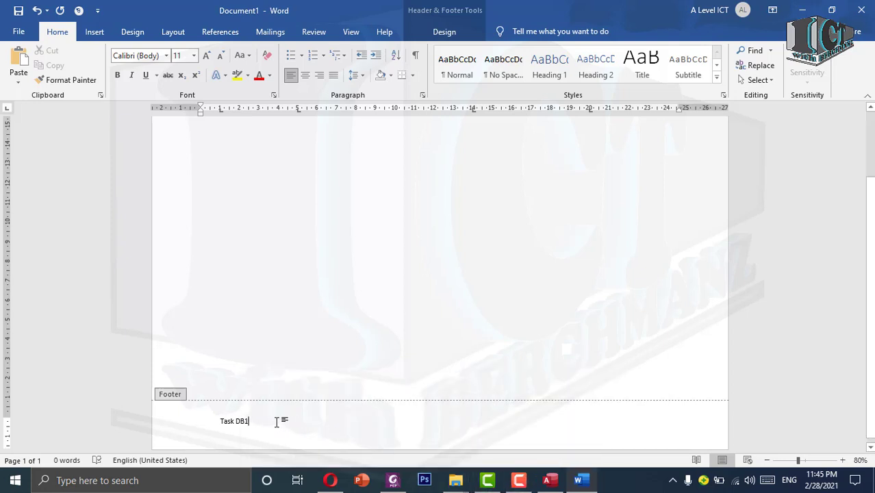
key(Tab)
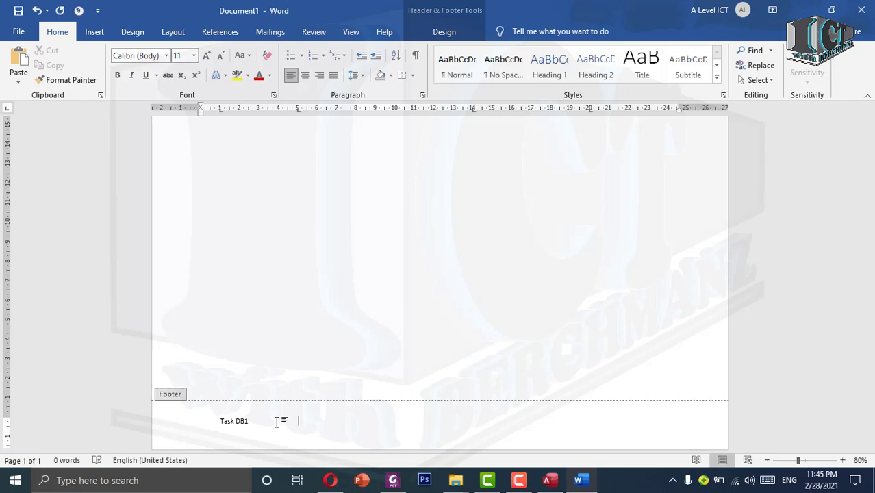
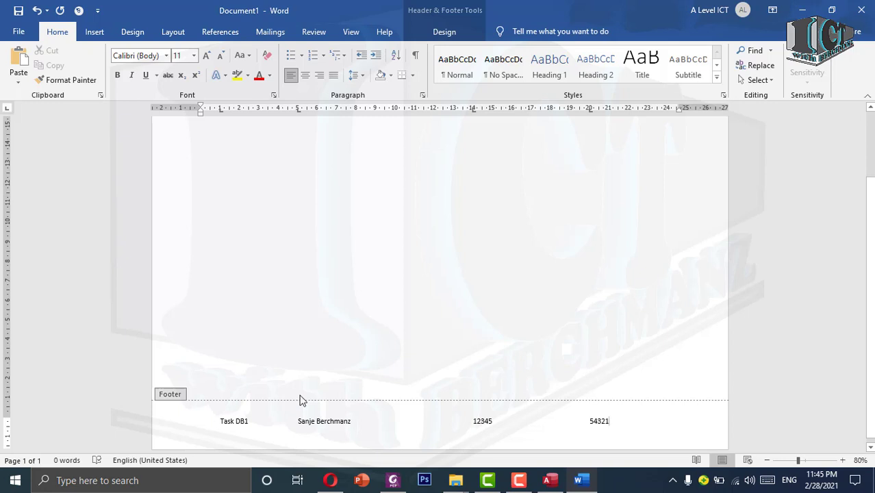
click(393, 480)
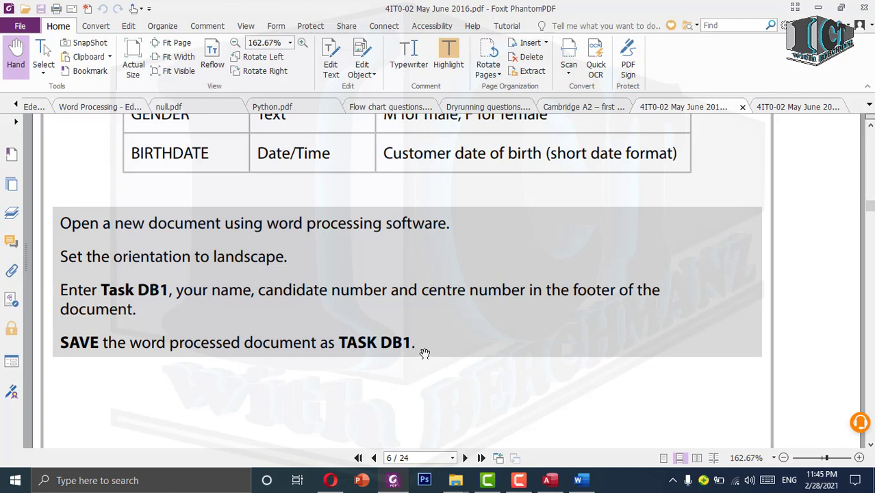
click(395, 482)
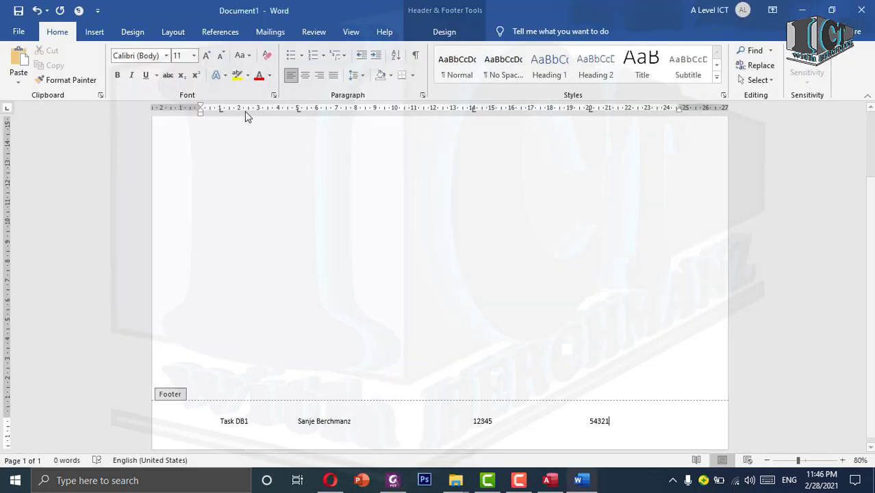
Step: Close header and footer editing
click(452, 33)
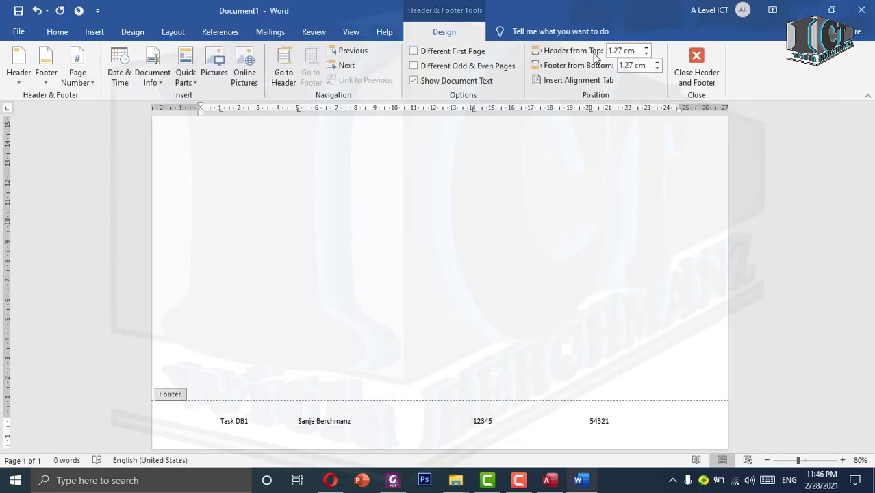
click(695, 75)
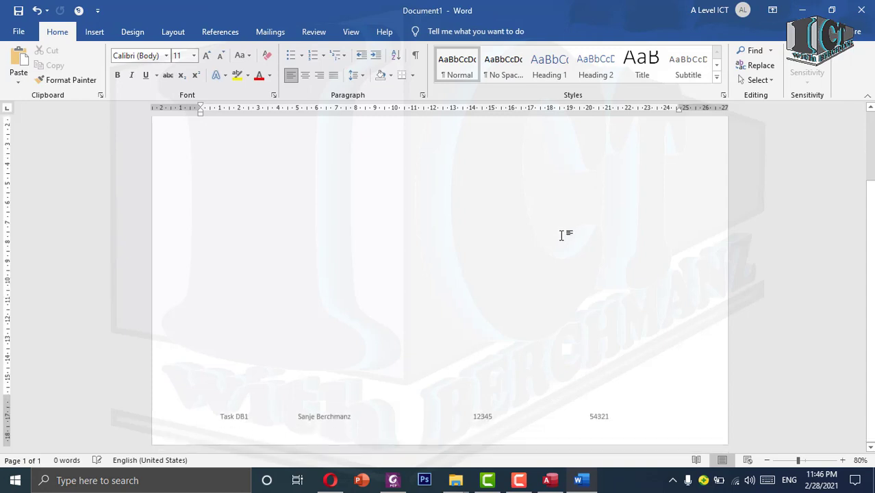
scroll(322, 287, up, 10)
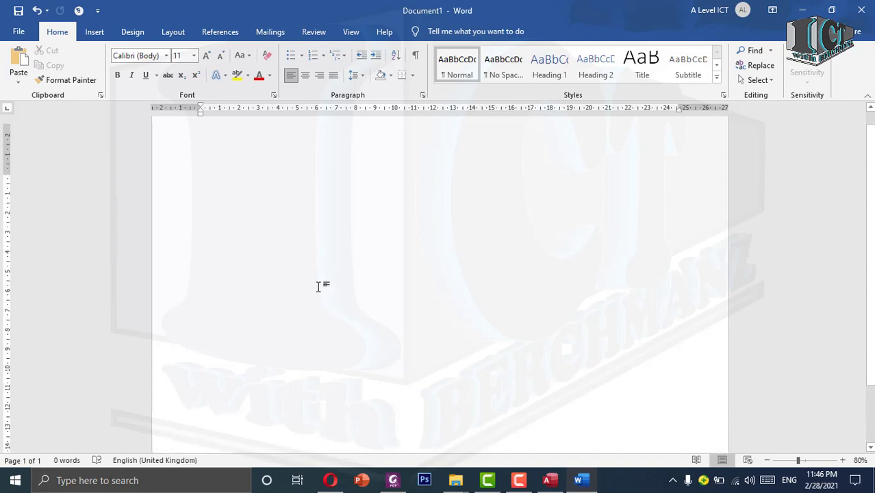
Step: Save the Word document as TASK DB1.docx in Desktop > 2016 Database Edexcel
click(28, 32)
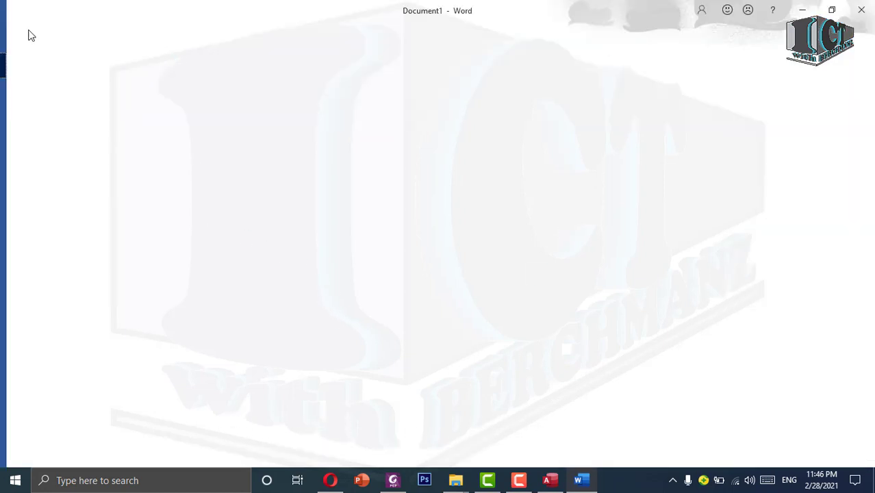
click(28, 204)
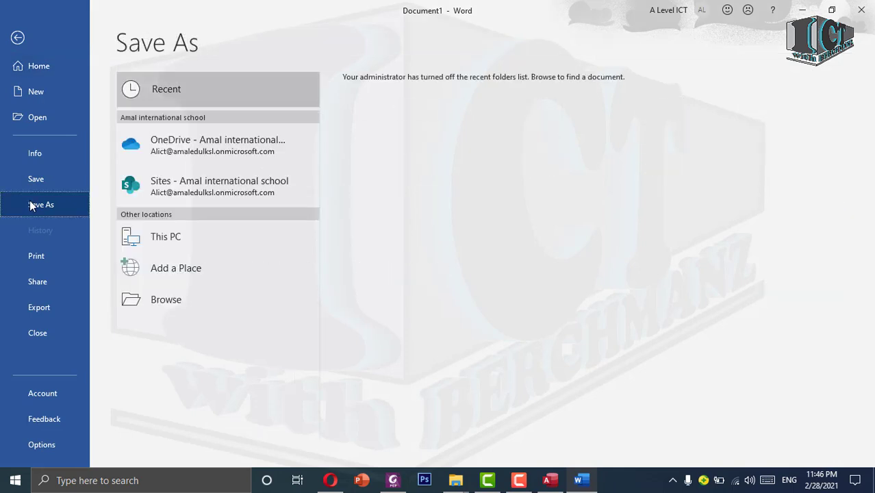
click(189, 299)
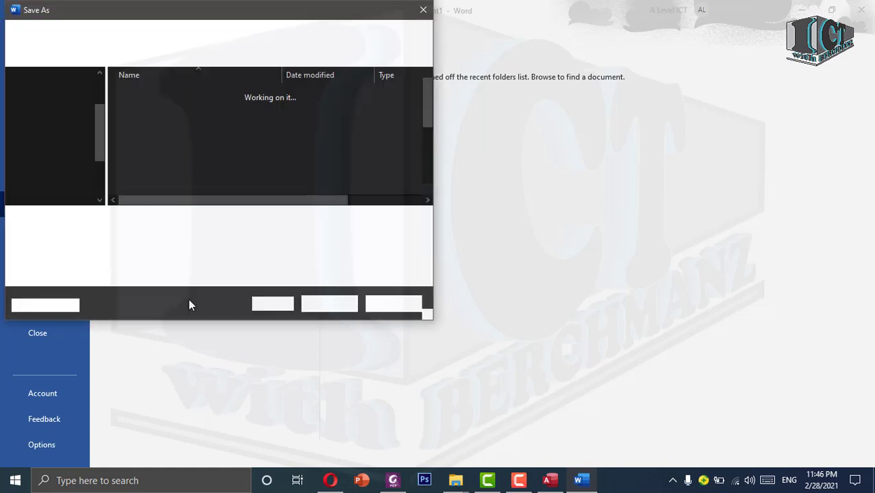
click(55, 110)
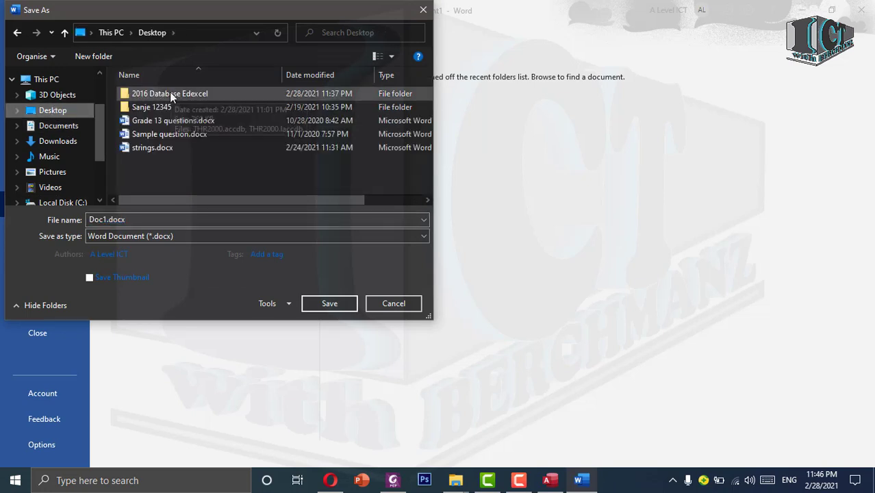
click(180, 95)
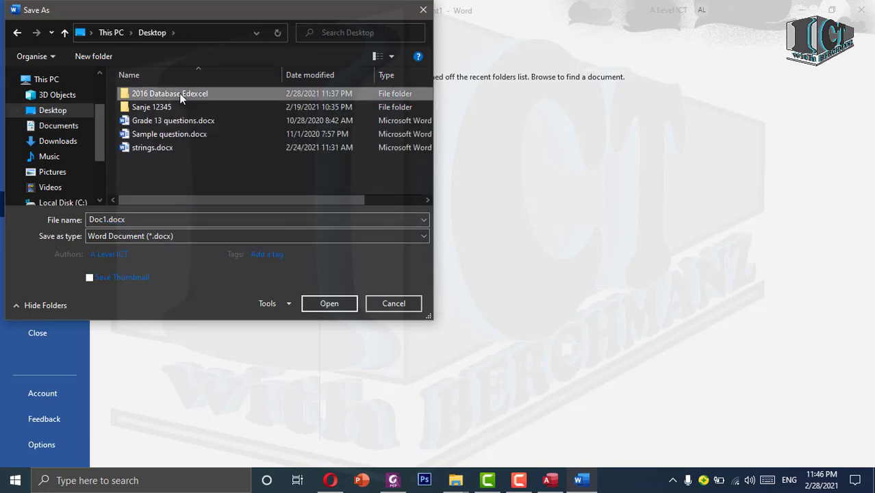
double_click(180, 95)
click(137, 219)
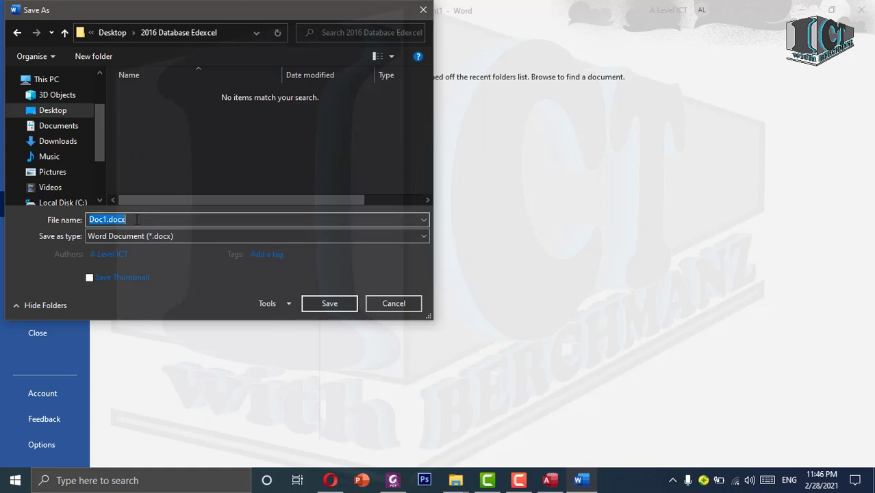
text(TASK DB1)
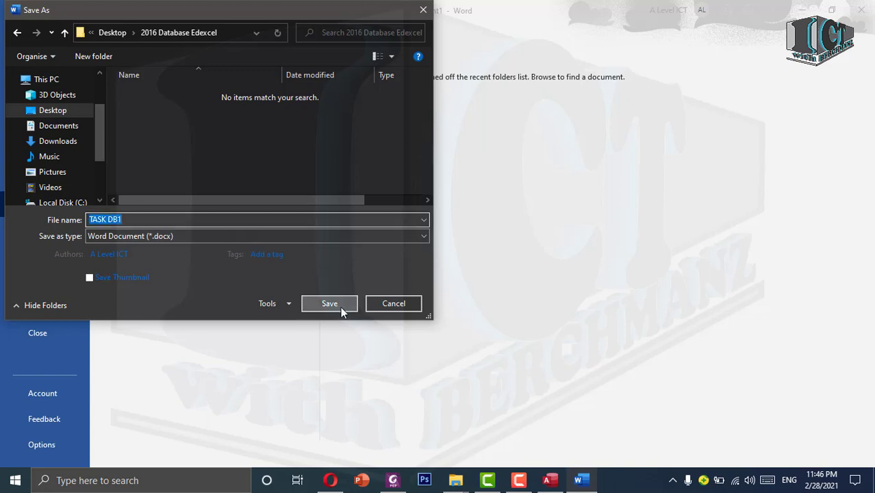
click(342, 306)
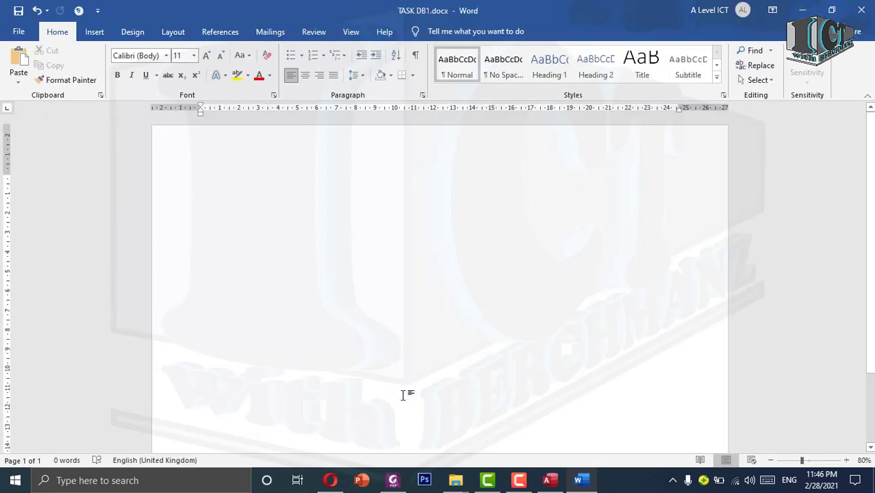
Step: Scroll the exam PDF to page 7's table of new CONTACT details
click(393, 479)
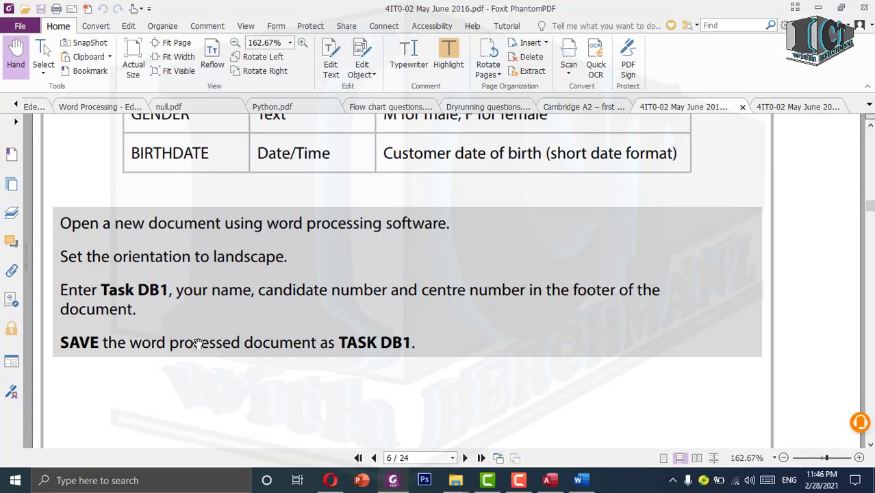
scroll(216, 329, down, 2)
scroll(218, 327, down, 2)
scroll(218, 327, up, 2)
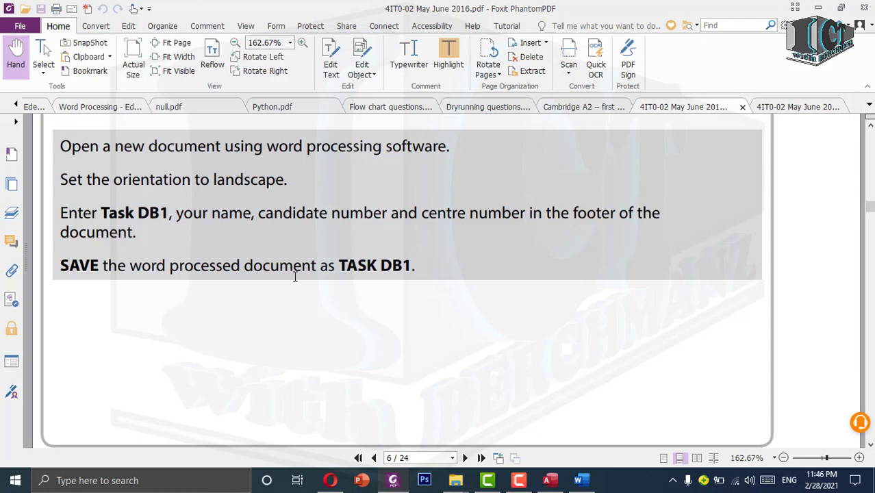
scroll(295, 276, down, 5)
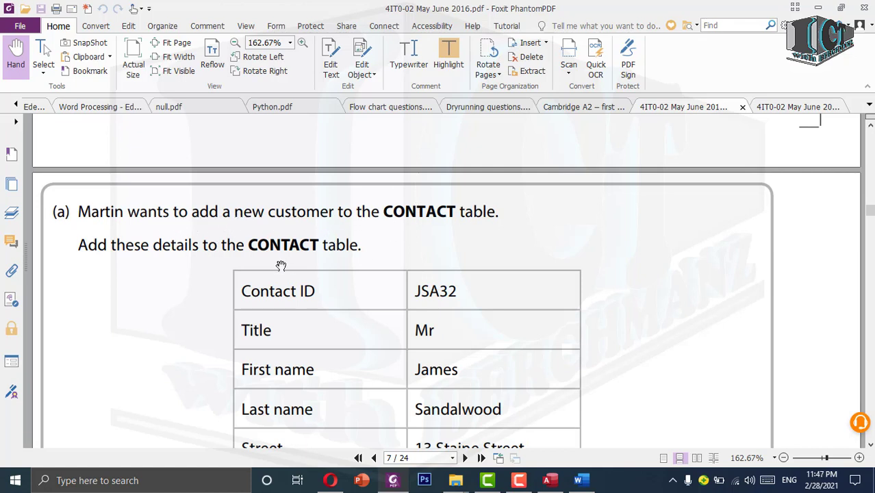
scroll(264, 264, down, 3)
scroll(261, 260, down, 4)
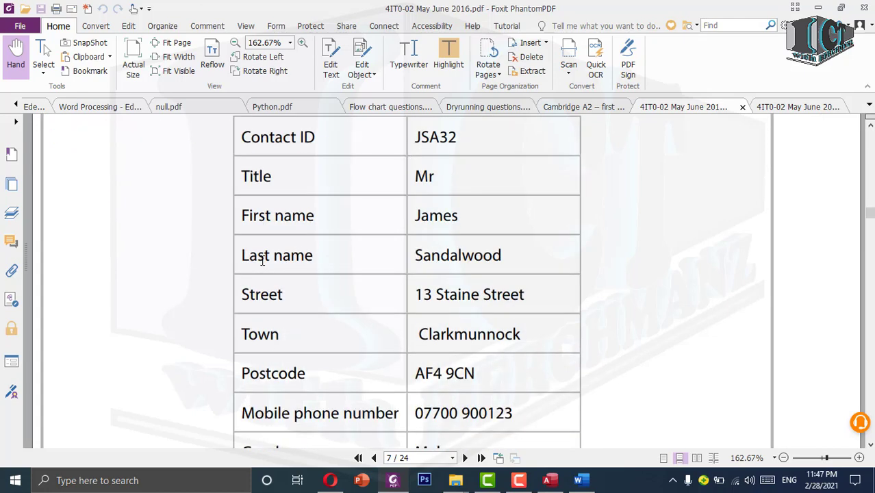
scroll(262, 259, up, 4)
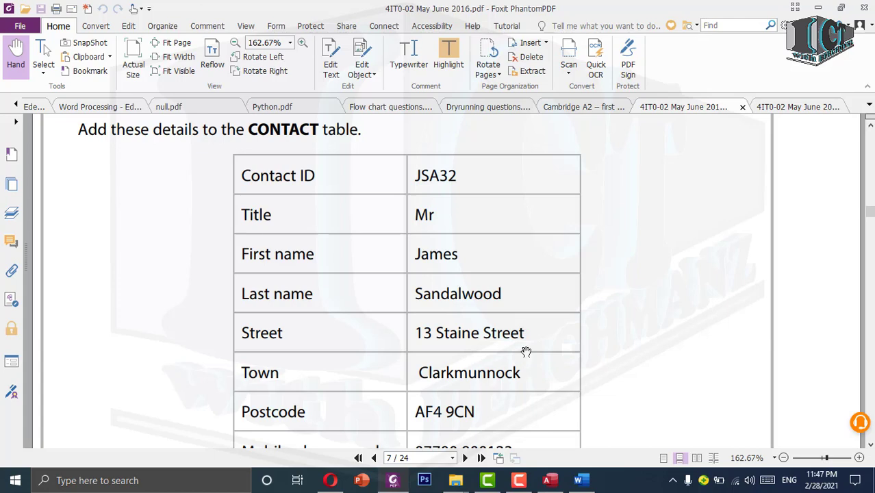
Step: Start a new CONTACT record and paste the contact ID copied from the exam paper
click(554, 430)
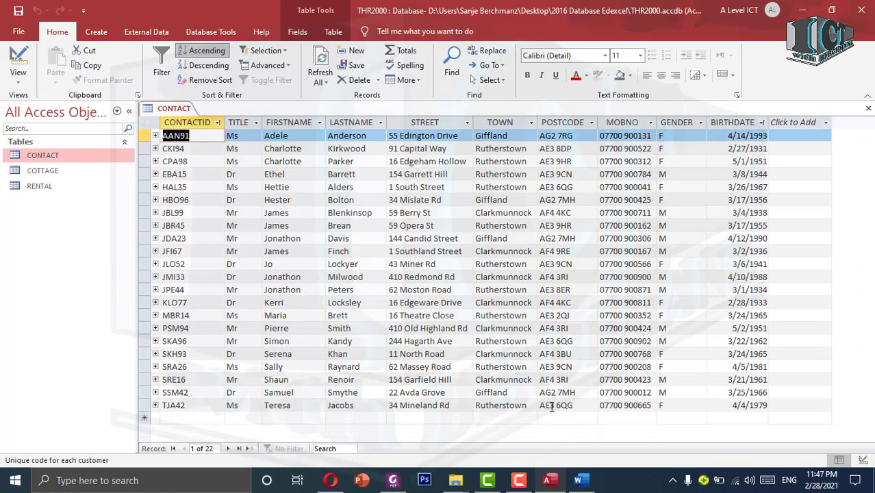
click(195, 417)
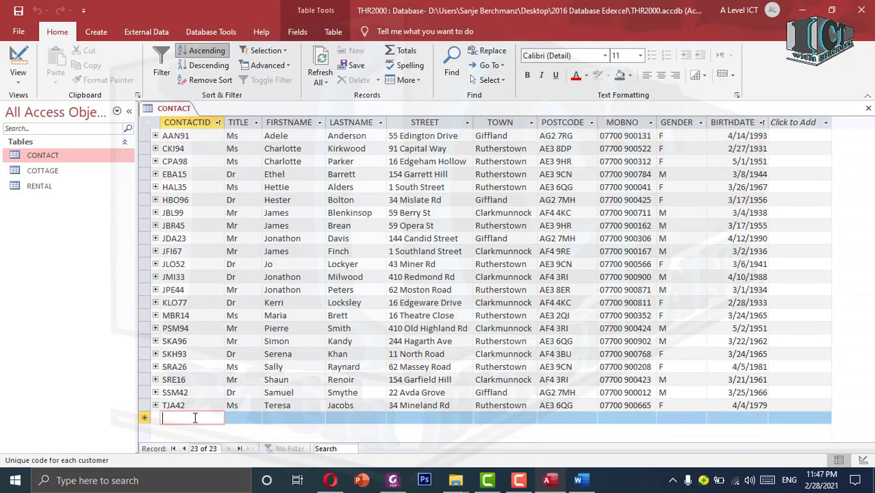
click(392, 480)
drag(461, 176, 416, 176)
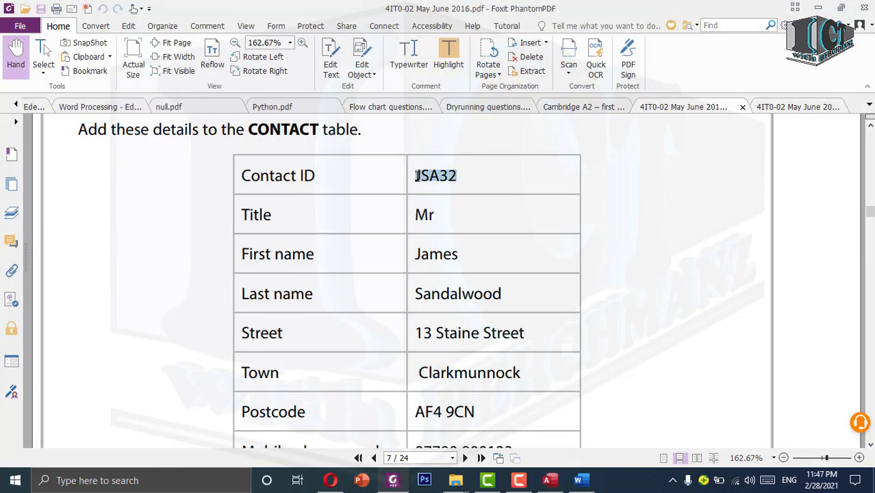
click(425, 159)
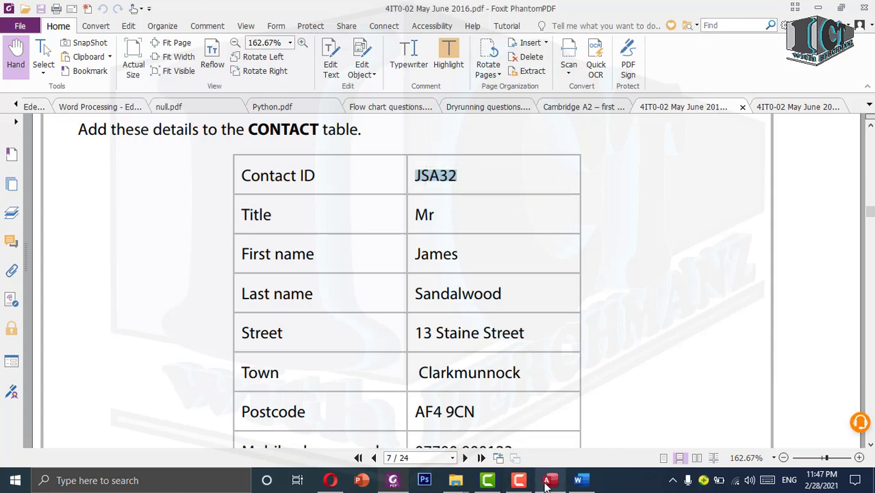
click(549, 481)
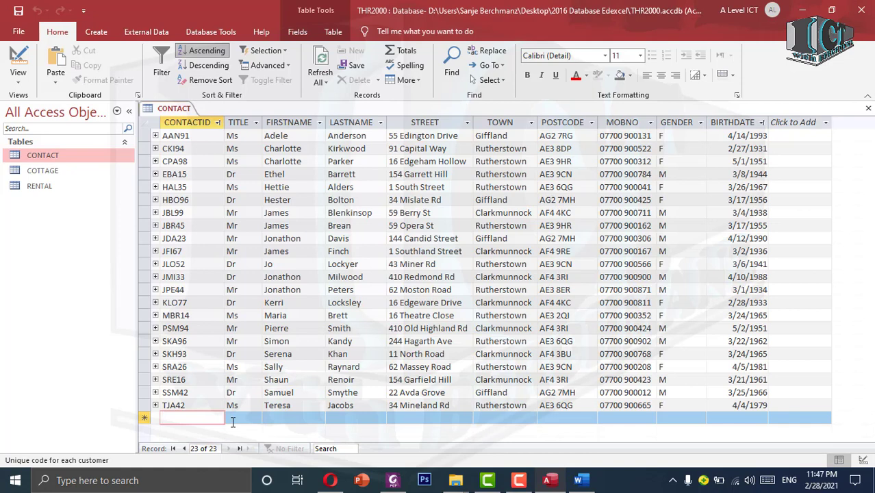
key(ctrl+v)
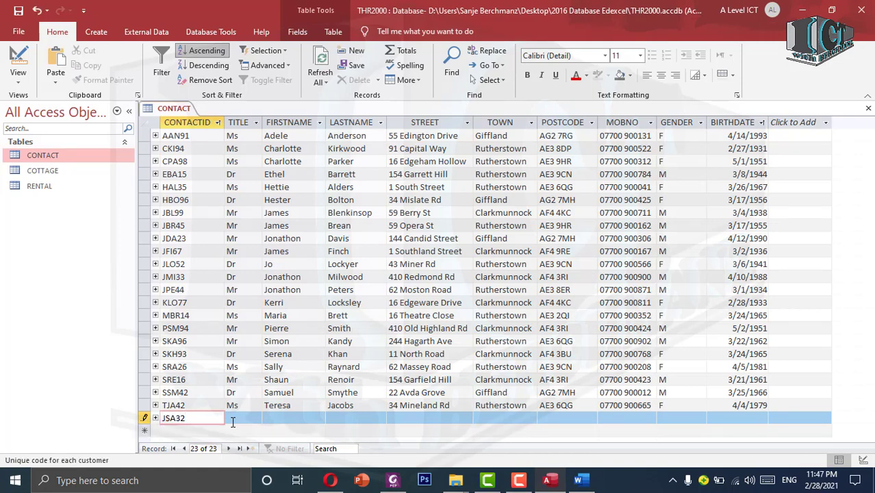
key(Tab)
Step: Paste the title Mr and the first name from the paper into the new record
click(392, 479)
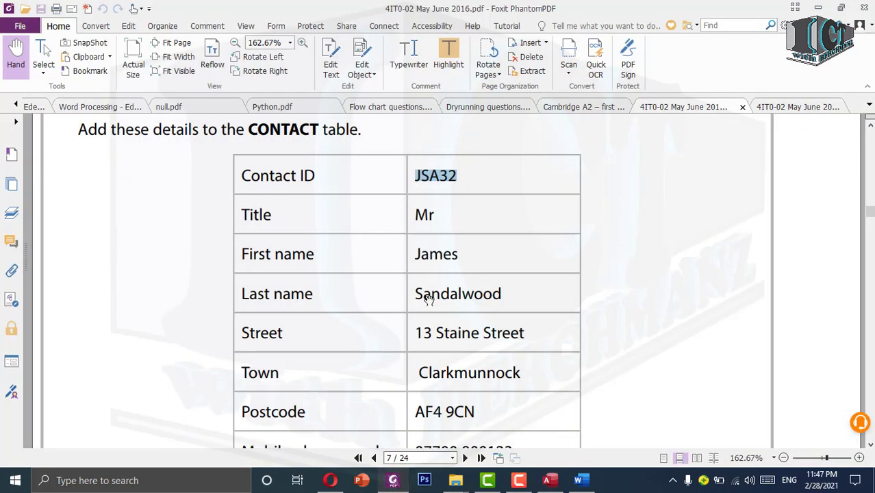
drag(433, 215, 410, 214)
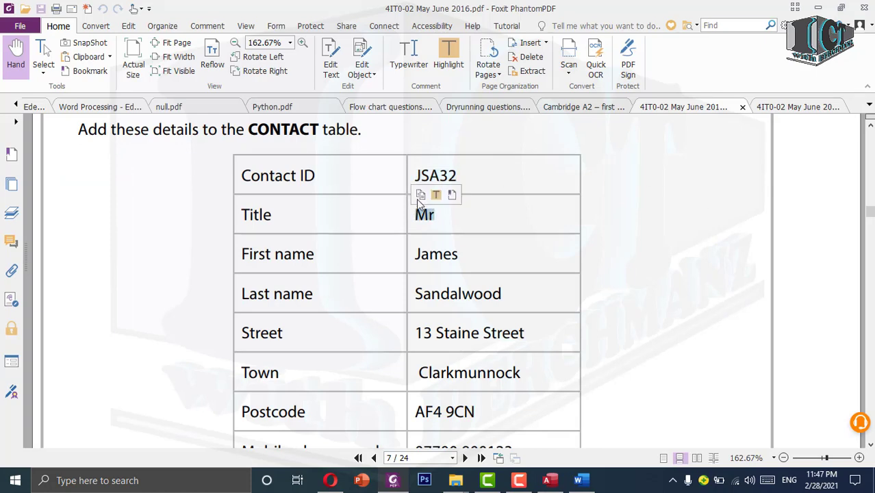
click(548, 483)
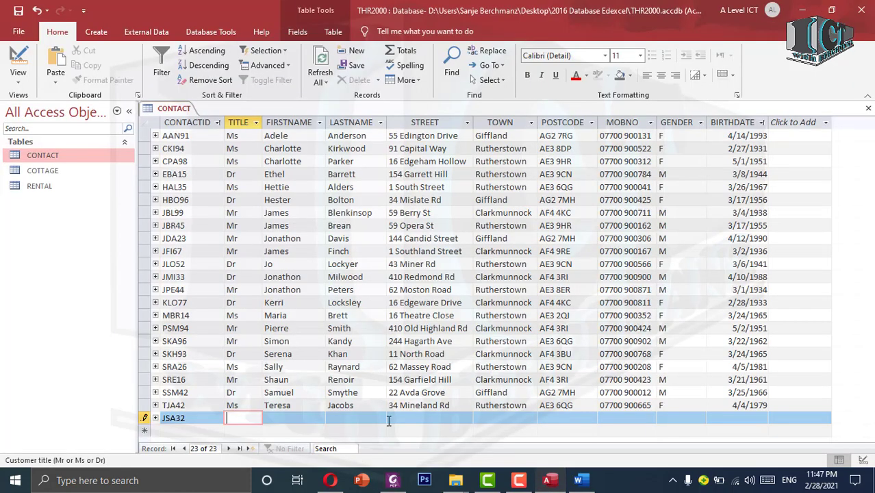
key(ctrl+v)
click(392, 479)
drag(460, 254, 415, 254)
click(546, 480)
click(285, 417)
key(ctrl+v)
Step: Copy the last name and street from the paper into the new record
click(393, 480)
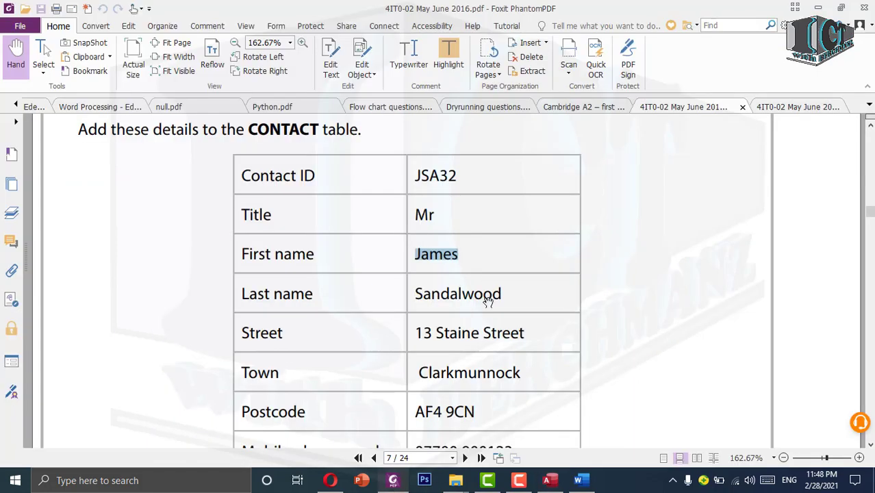
drag(503, 293, 415, 294)
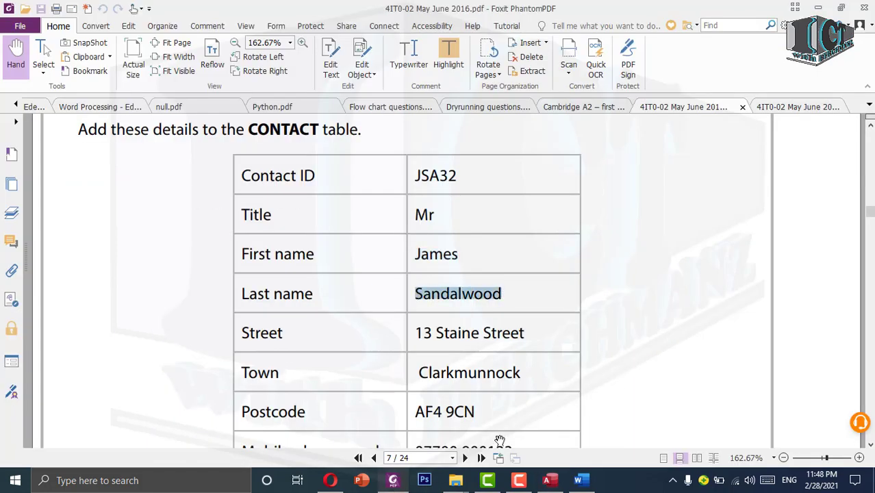
click(546, 480)
click(349, 417)
key(ctrl+v)
click(392, 480)
drag(524, 333, 415, 333)
click(547, 480)
click(445, 418)
key(ctrl+v)
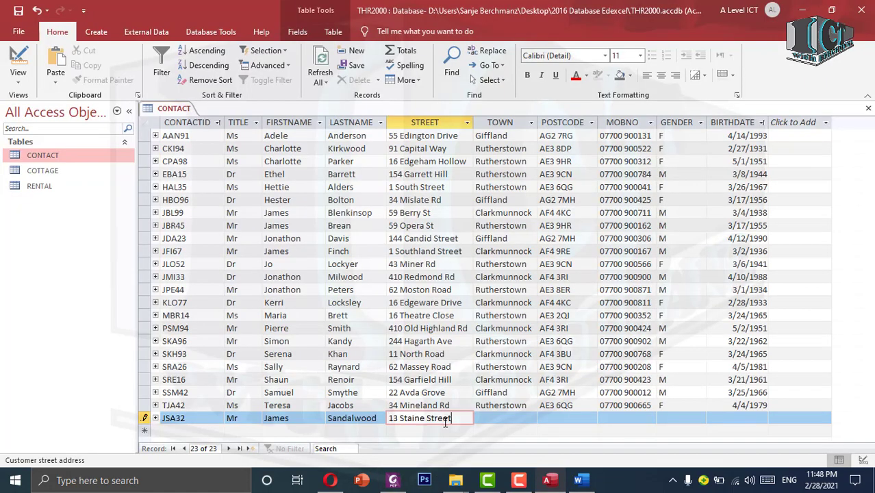
Step: Copy the town and postcode from the paper into the new record
click(455, 480)
click(392, 480)
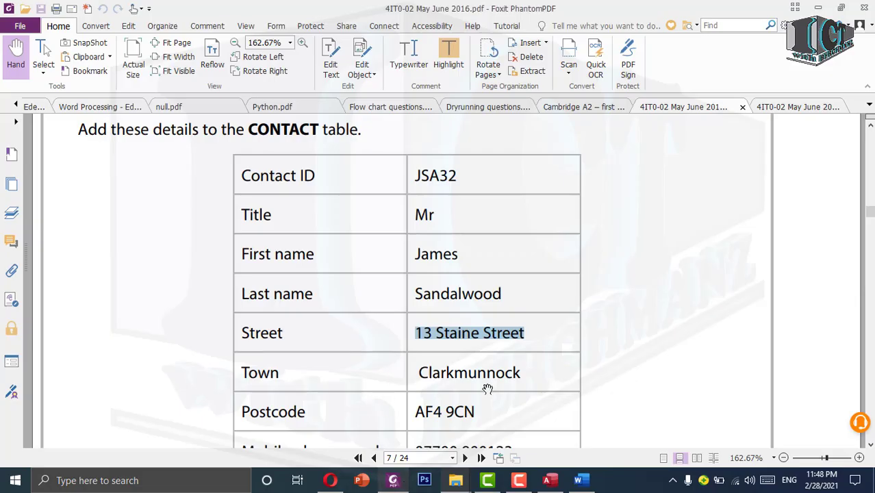
drag(524, 372, 419, 373)
click(548, 479)
click(496, 419)
key(ctrl+v)
click(392, 480)
drag(479, 411, 415, 414)
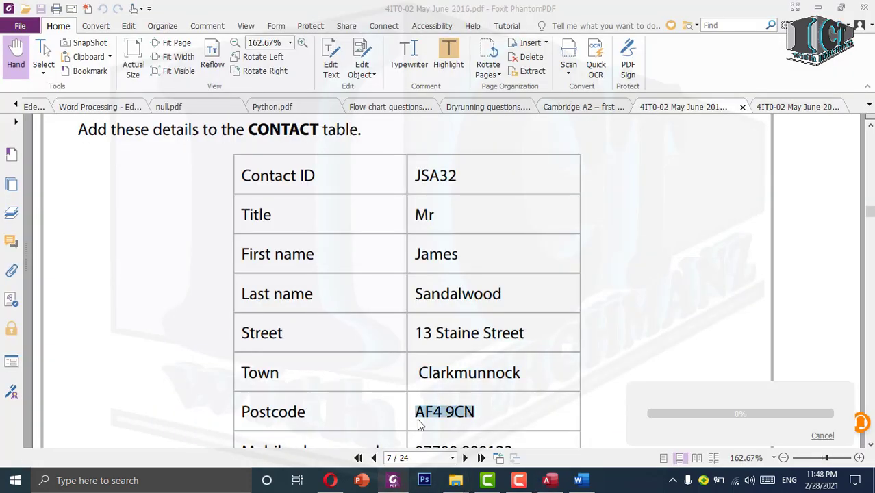
key(ctrl+c)
click(548, 480)
click(544, 419)
key(ctrl+v)
click(601, 420)
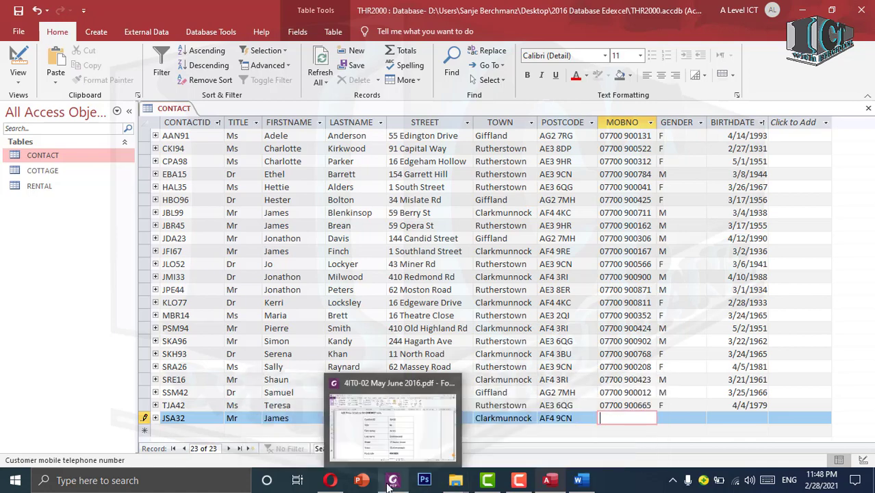
Step: Copy the mobile number from the exam paper into the new record's MOBNO field
click(389, 483)
scroll(506, 294, down, 3)
drag(513, 297, 414, 301)
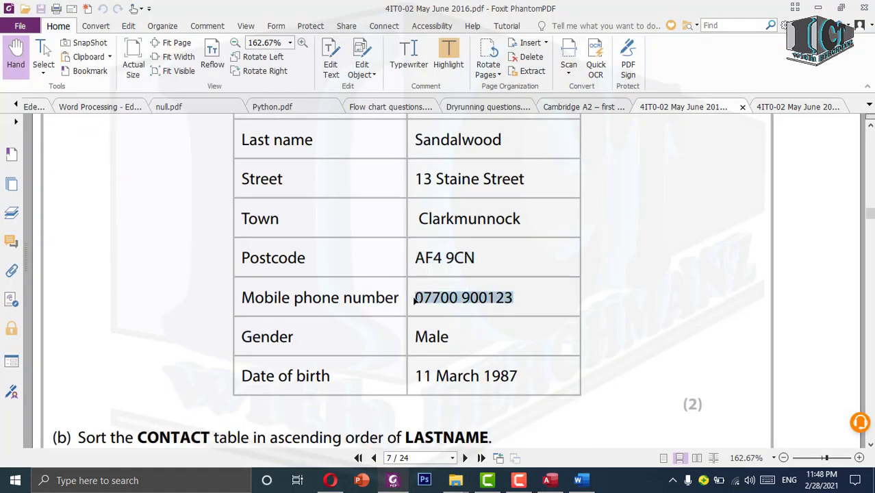
key(ctrl+c)
click(547, 480)
key(ctrl+v)
key(Tab)
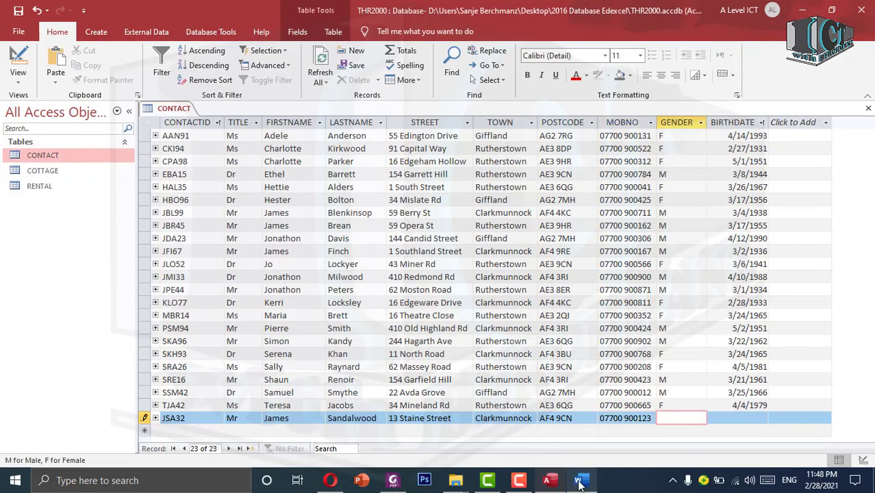
Step: Check the remaining contact details in the exam paper against the record
key(alt+Tab)
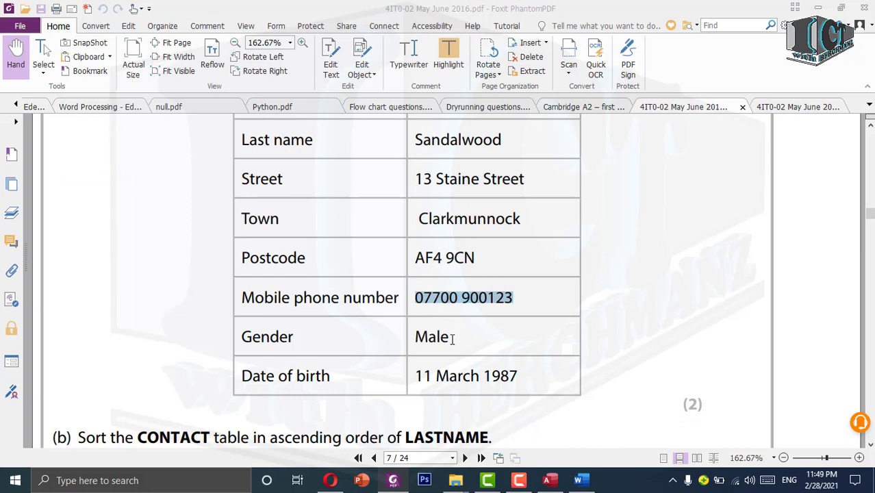
click(549, 480)
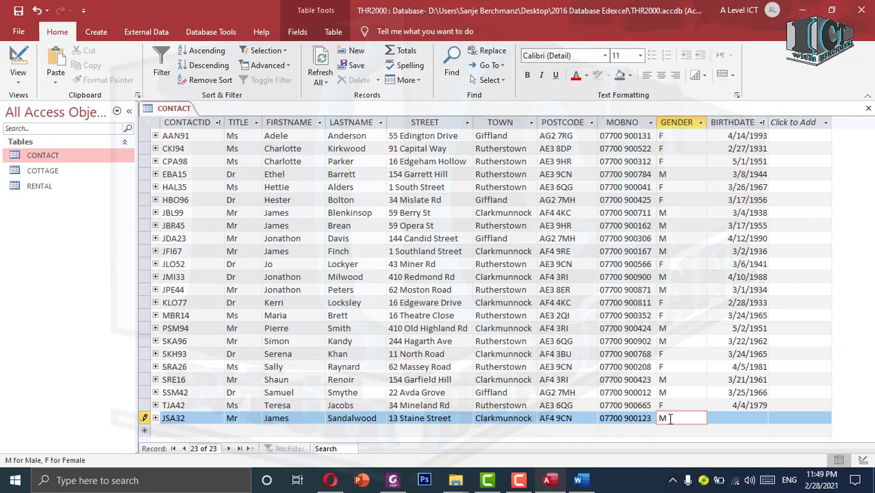
mouse_move(554, 484)
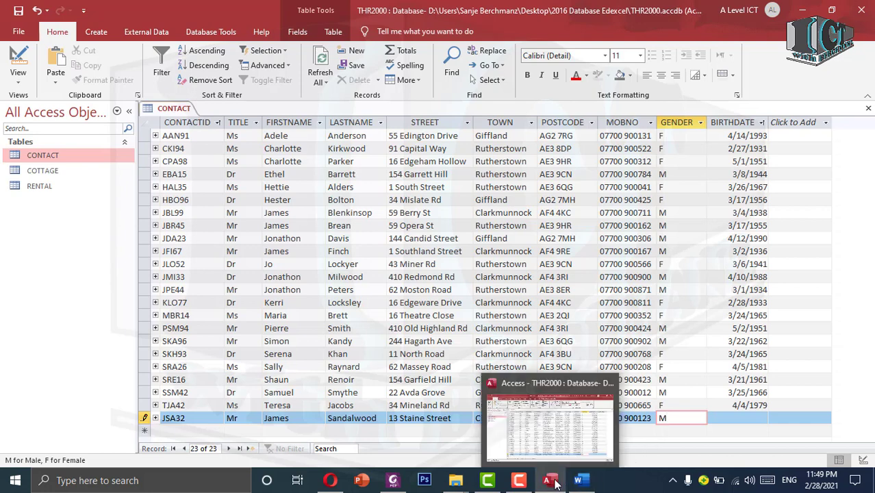
click(392, 479)
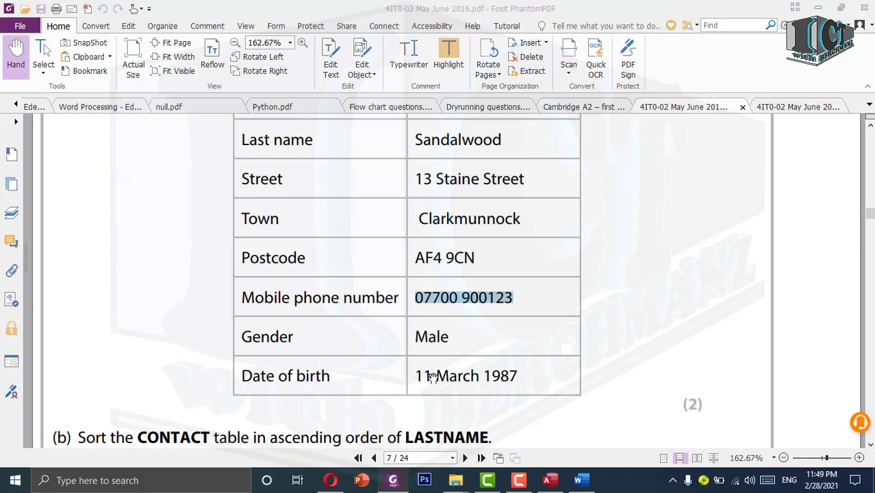
click(548, 480)
click(756, 419)
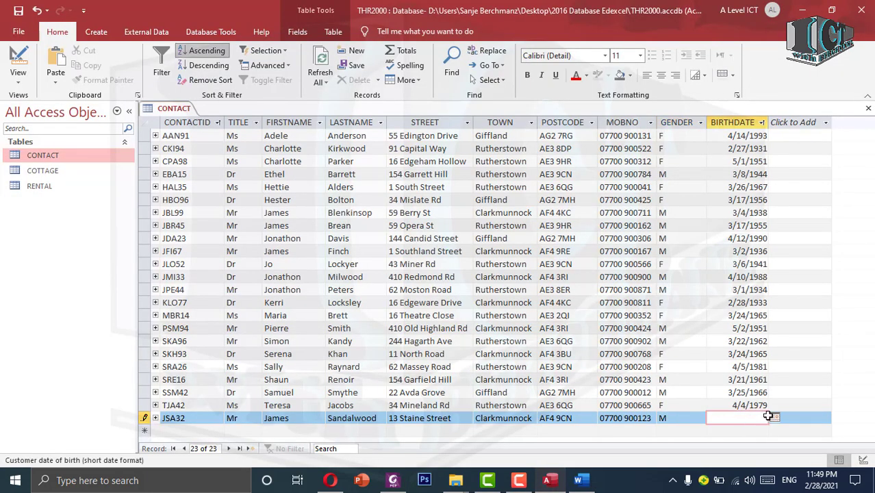
click(773, 419)
click(760, 365)
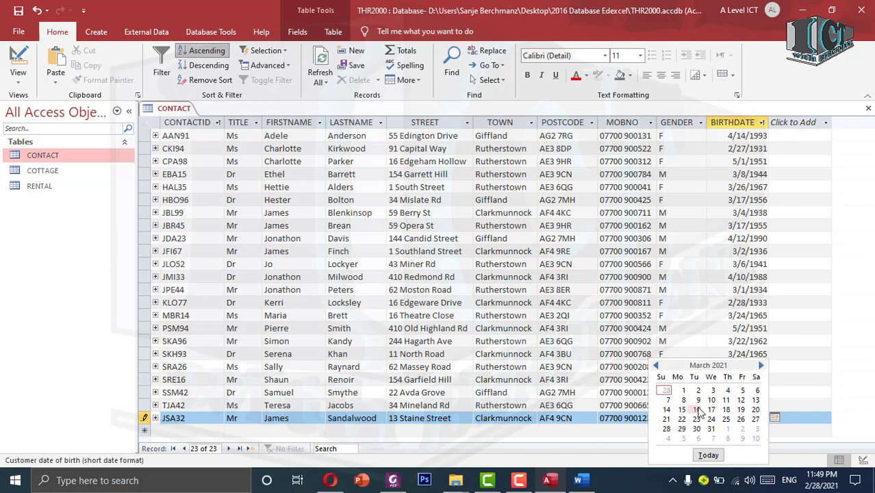
click(727, 401)
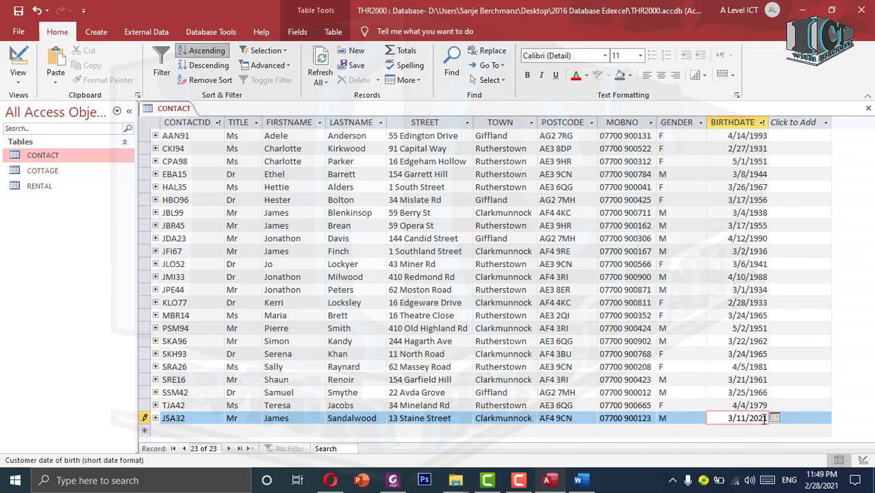
drag(766, 418, 748, 418)
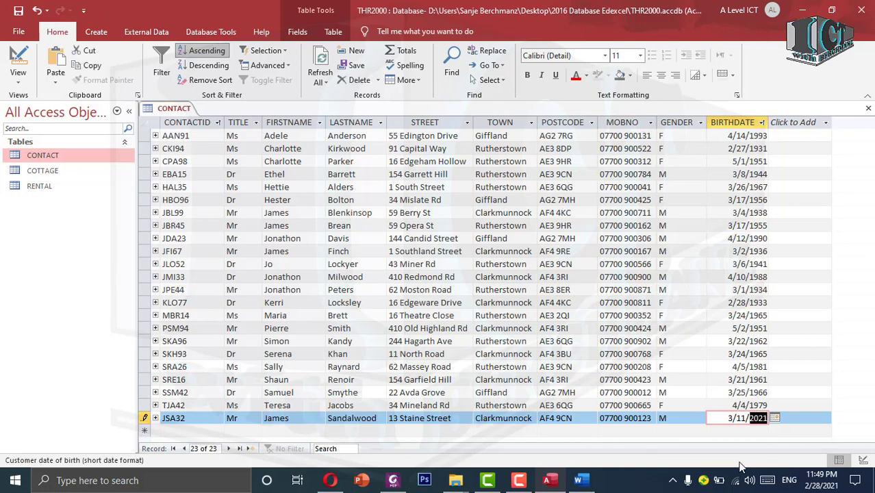
text(1987)
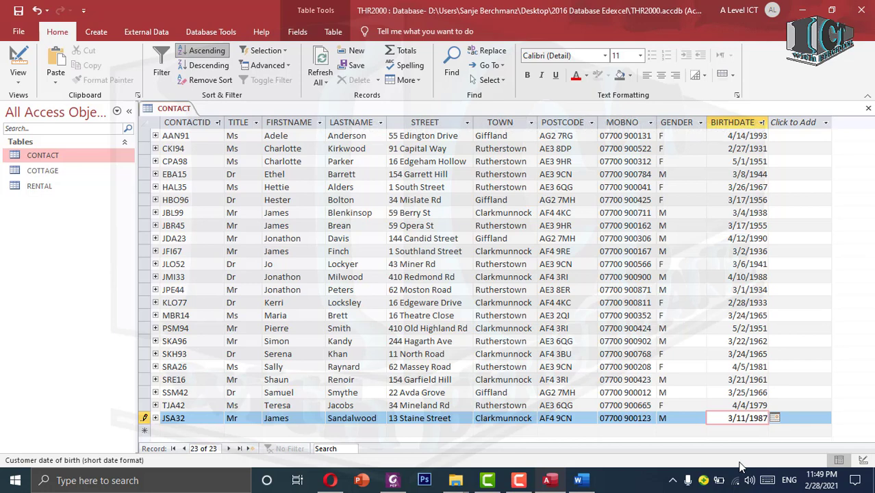
click(727, 406)
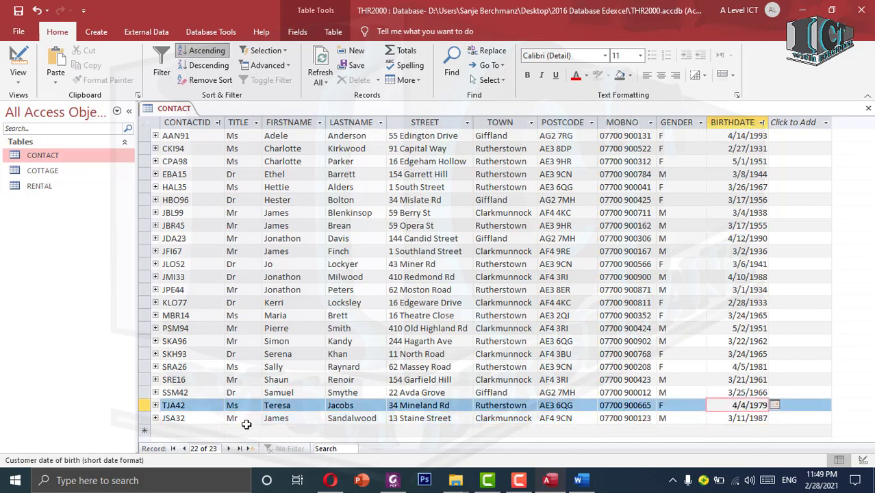
Step: Scroll the exam paper to part (b) on sorting by LASTNAME, then return to Access
click(394, 482)
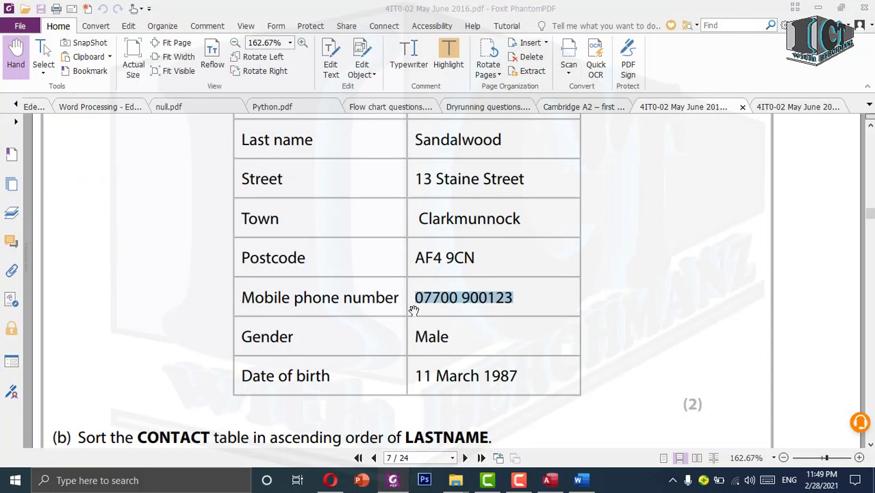
scroll(413, 314, down, 3)
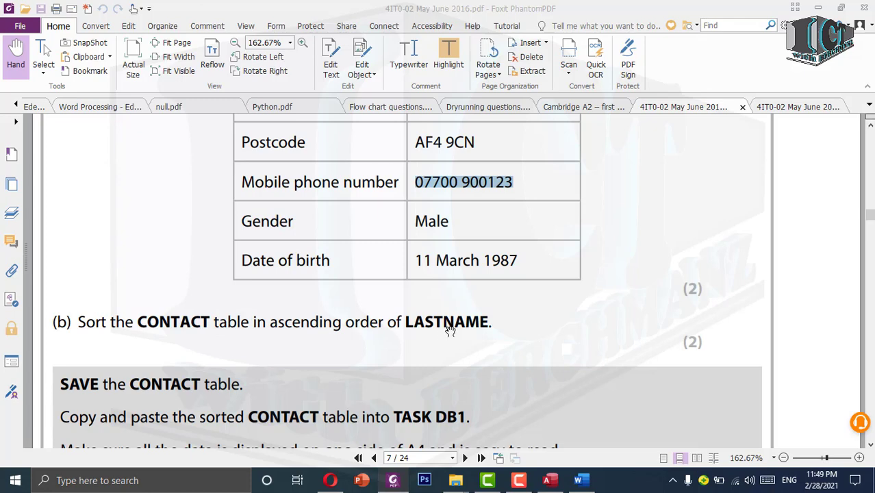
mouse_move(549, 480)
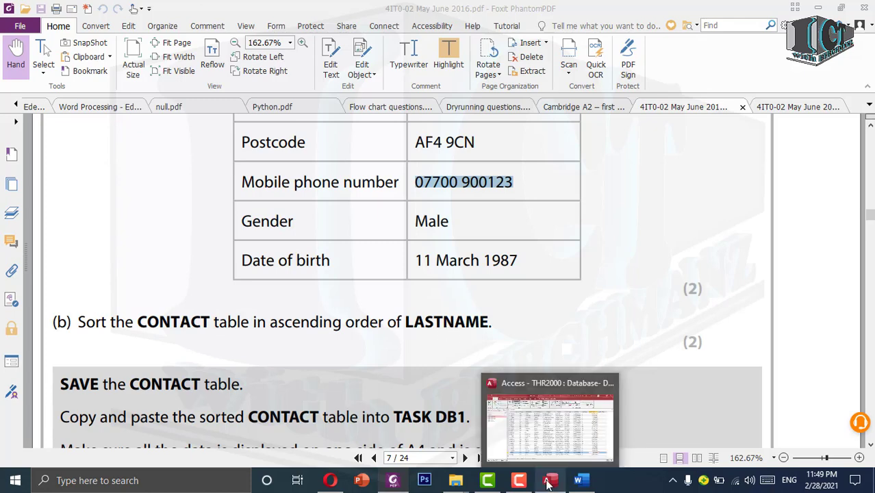
click(521, 450)
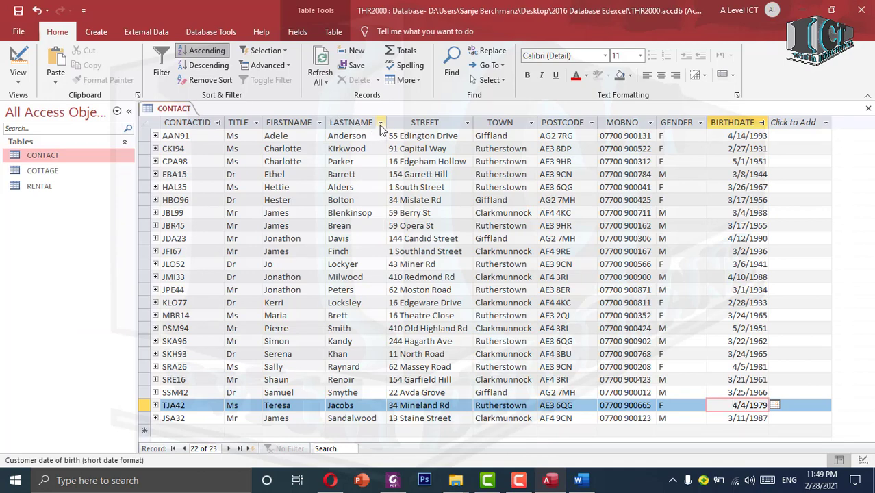
Step: Sort the CONTACT table A to Z on LASTNAME and check the new record's row
click(381, 124)
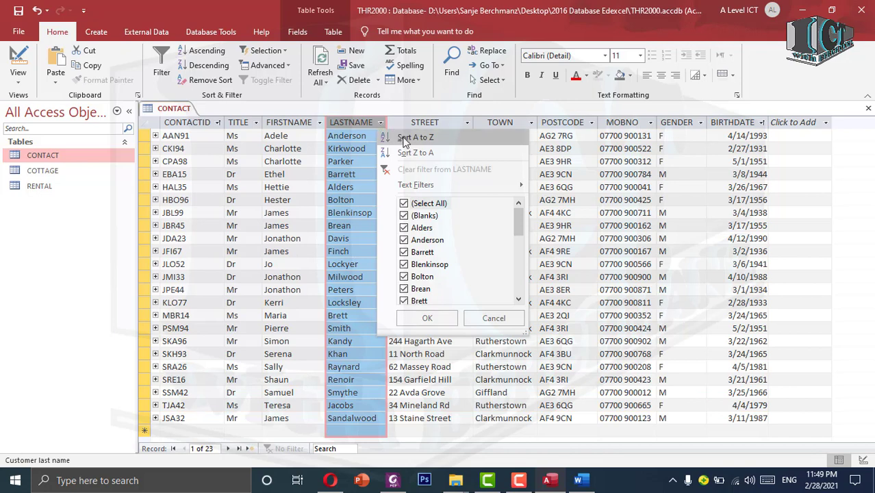
click(404, 139)
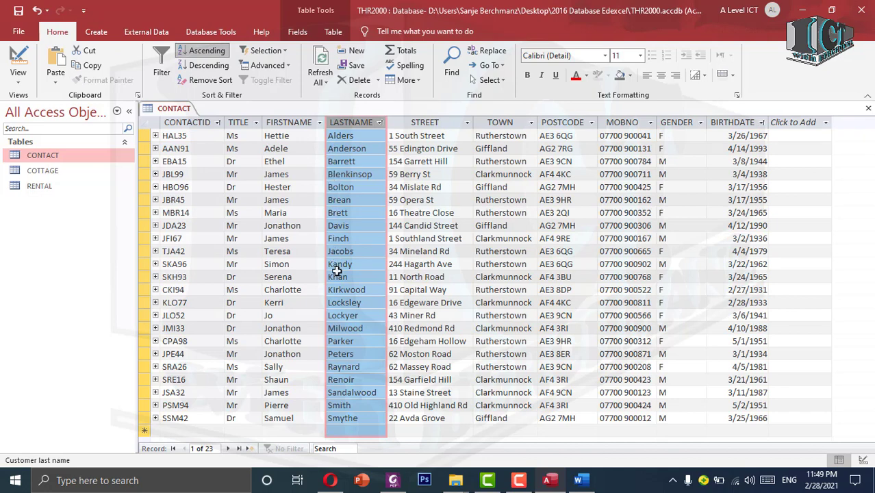
click(368, 289)
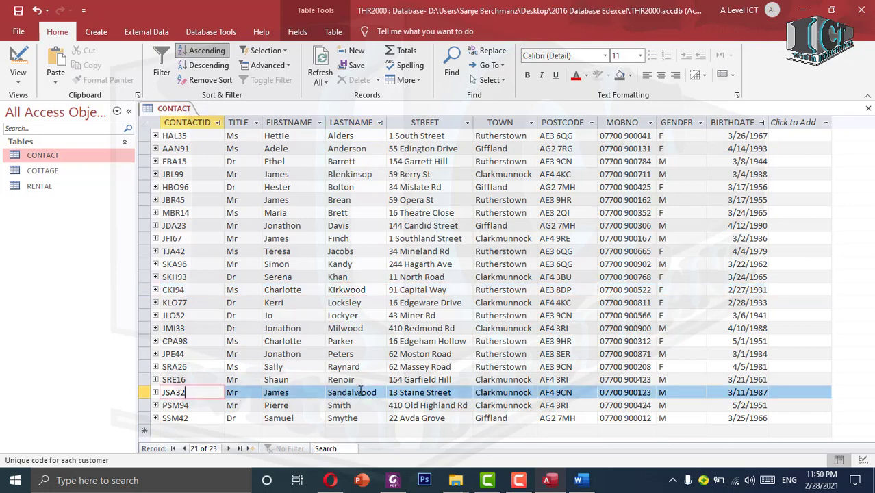
click(198, 407)
click(197, 417)
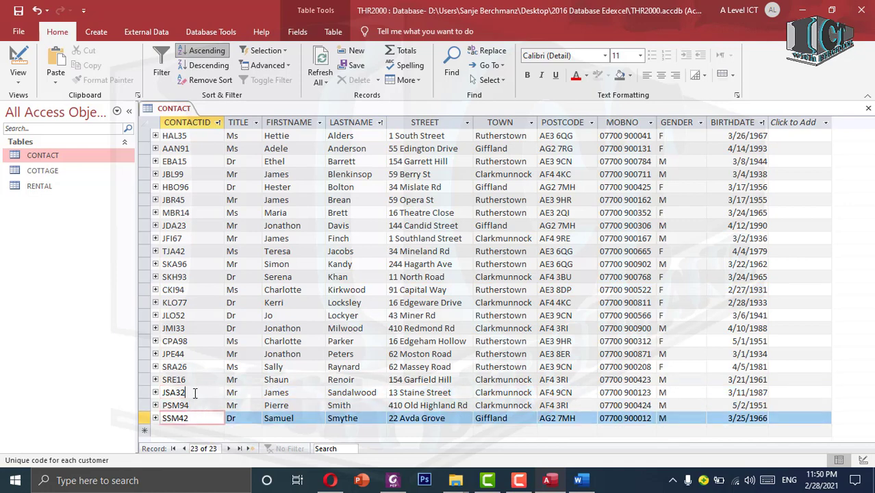
click(194, 393)
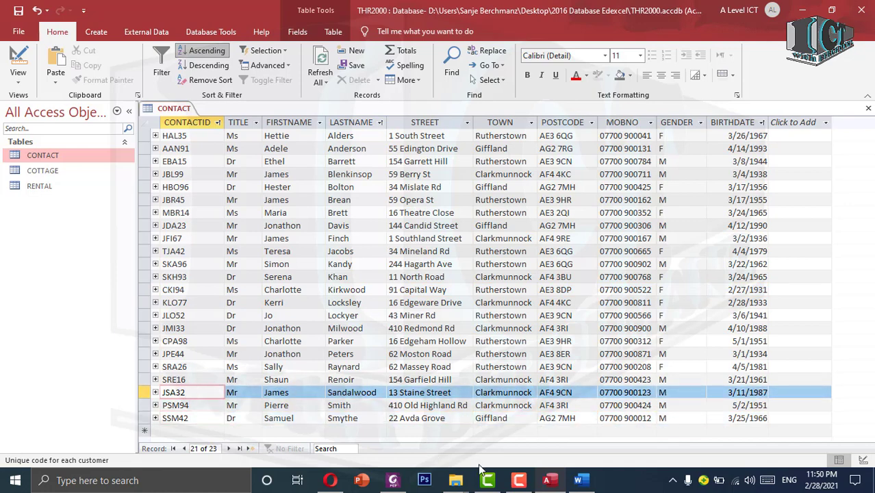
Step: Read the next instruction in the exam paper and return to the sorted table
click(393, 480)
scroll(137, 286, down, 3)
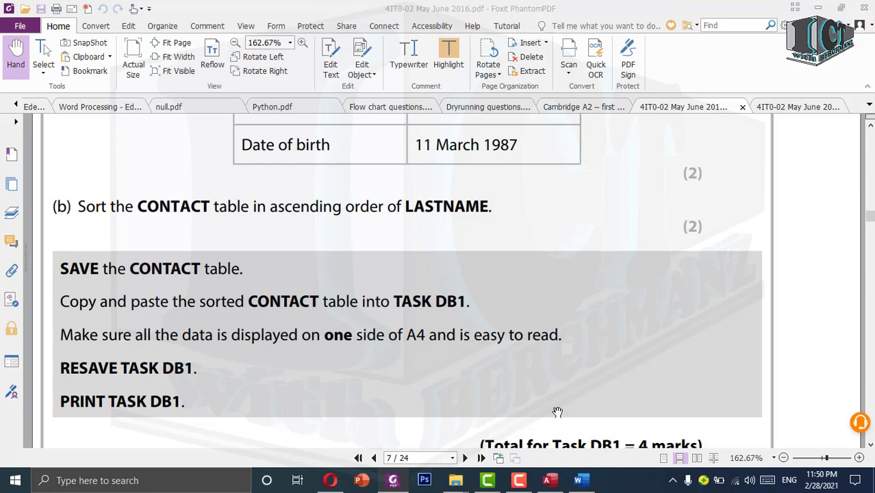
click(550, 479)
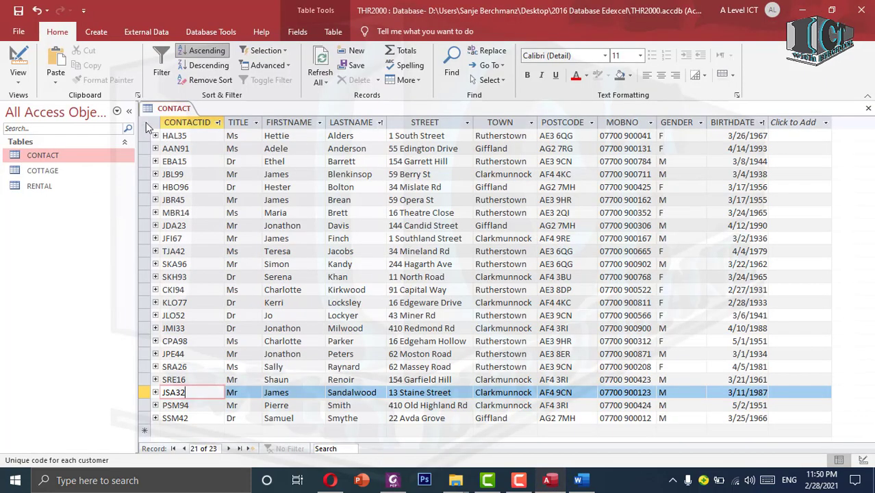
Step: Select all 23 sorted CONTACT records and bring up the empty TASK DB1 Word document
click(147, 127)
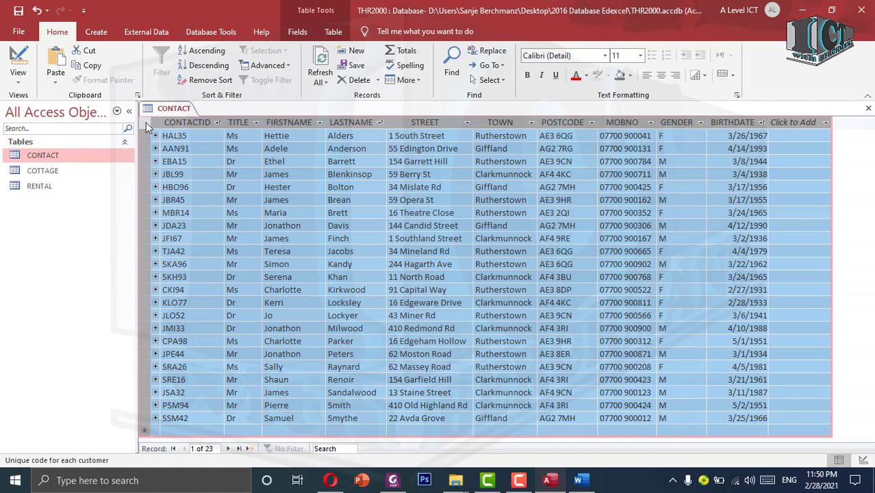
click(579, 480)
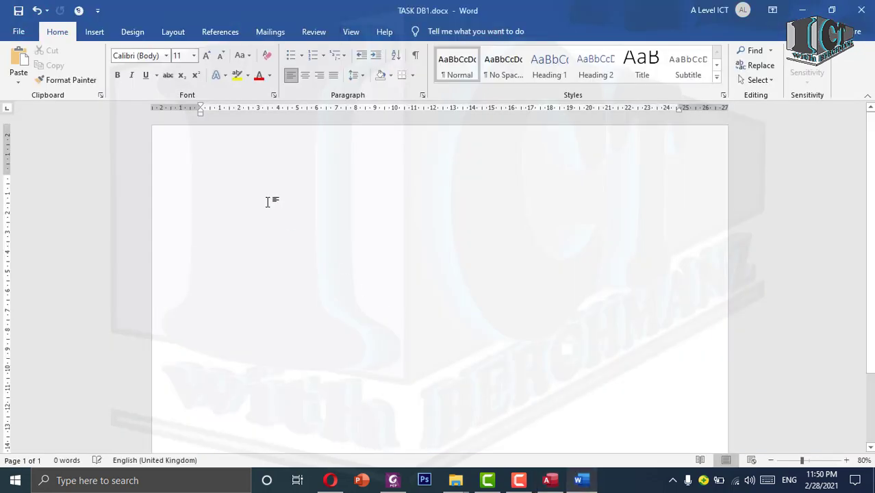
Step: Paste the sorted CONTACT table into TASK DB1 and widen it across the page
key(ctrl+v)
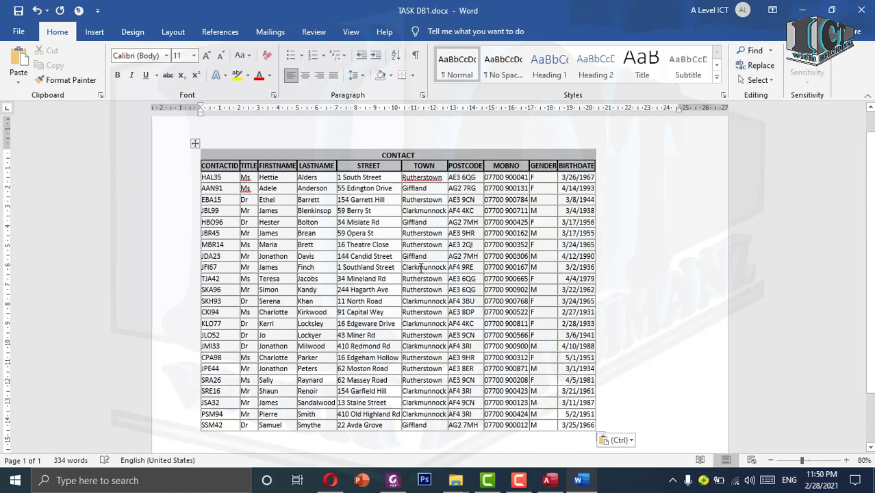
click(432, 158)
key(ctrl+End)
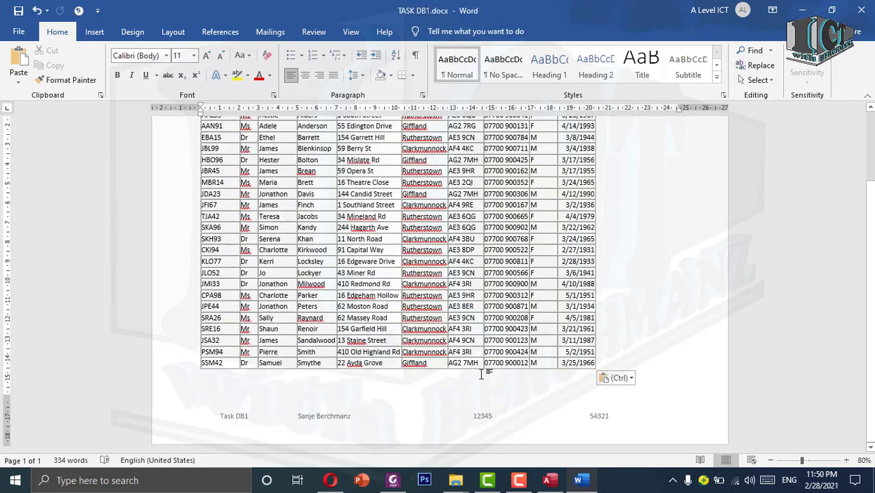
click(427, 310)
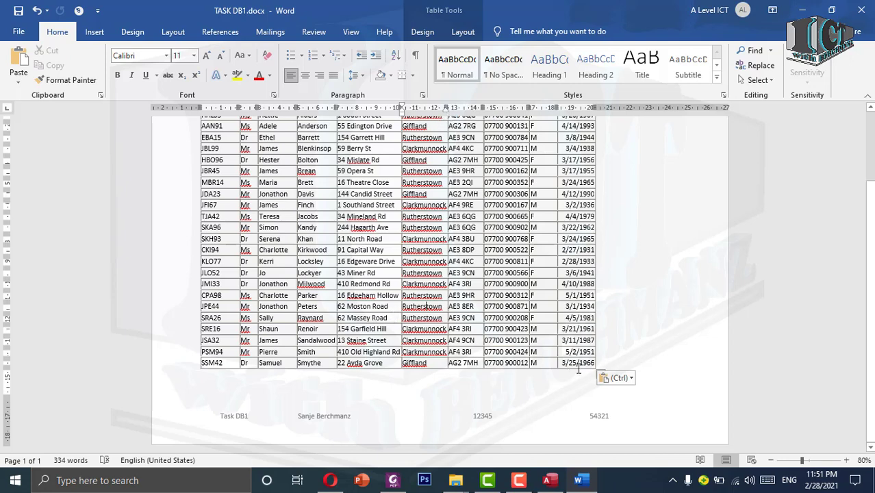
drag(595, 369, 682, 387)
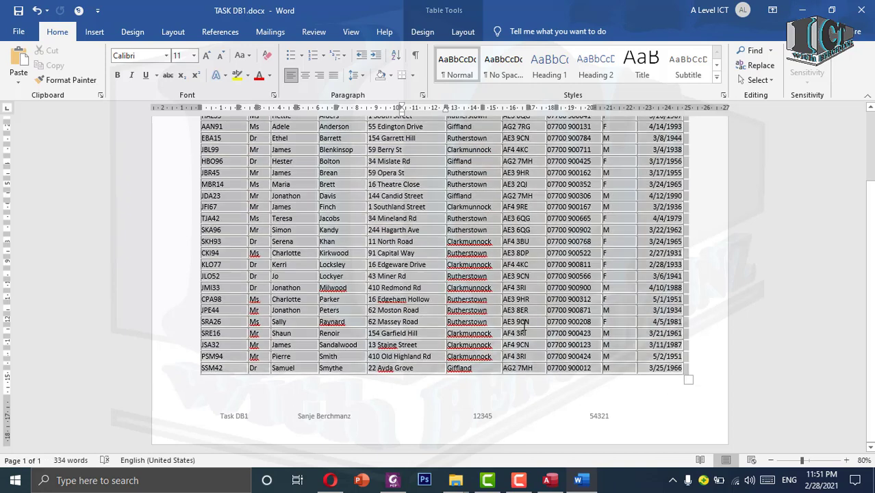
scroll(524, 324, up, 3)
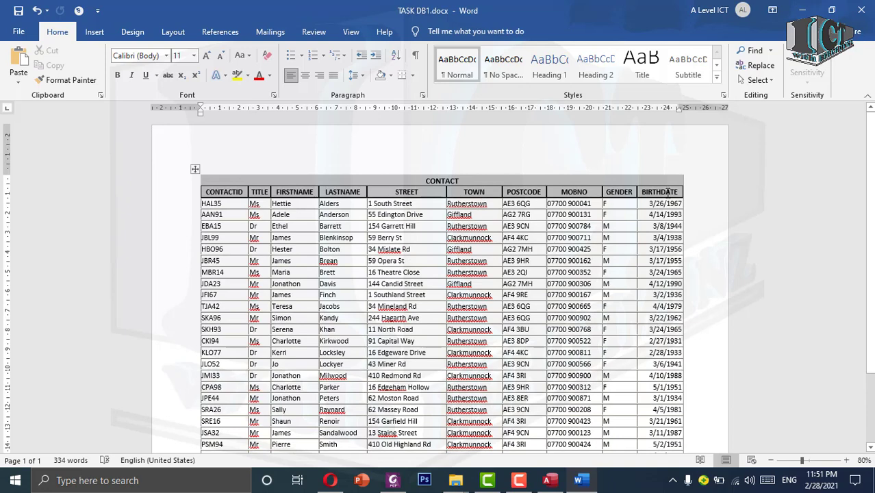
scroll(628, 219, down, 3)
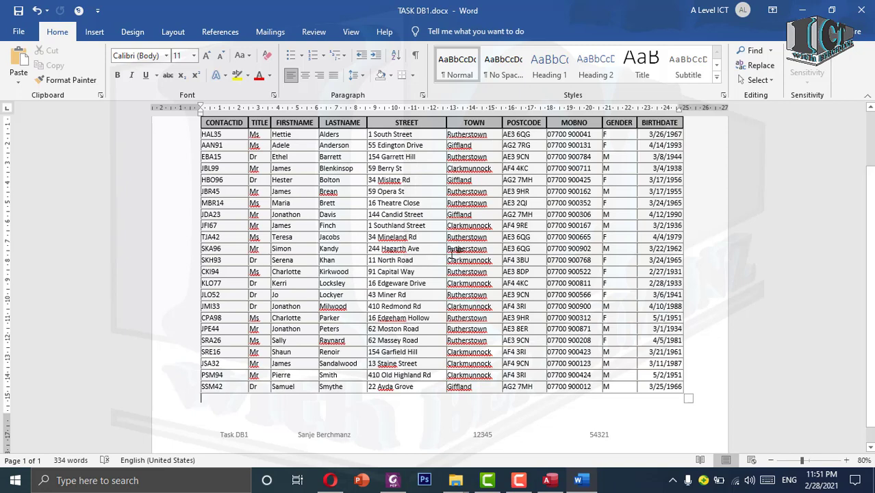
Step: Recheck the exam paper instructions, then return to TASK DB1
mouse_move(392, 479)
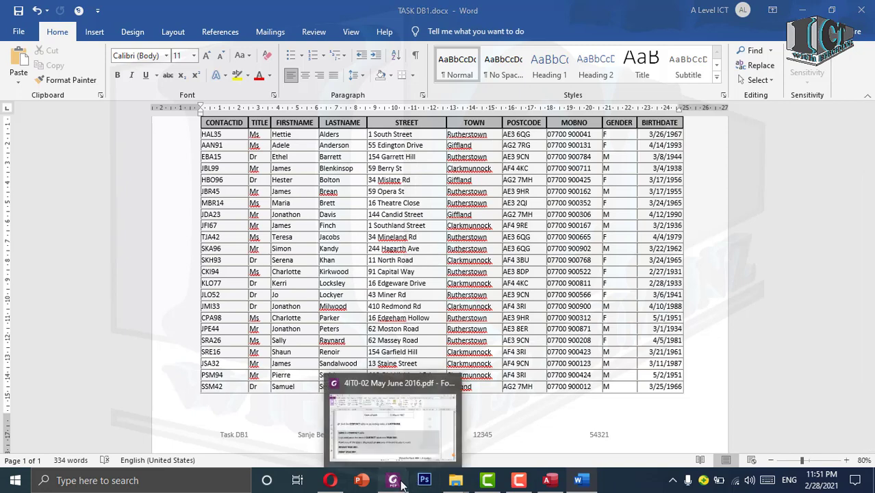
click(349, 425)
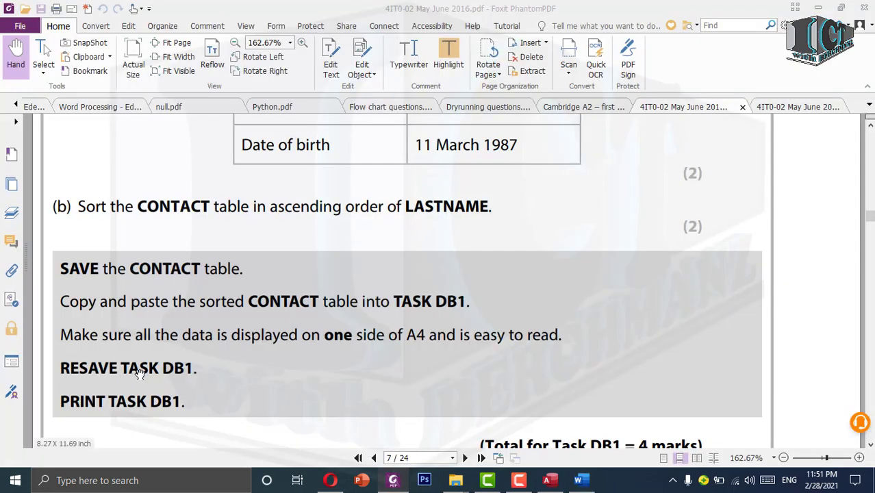
click(578, 479)
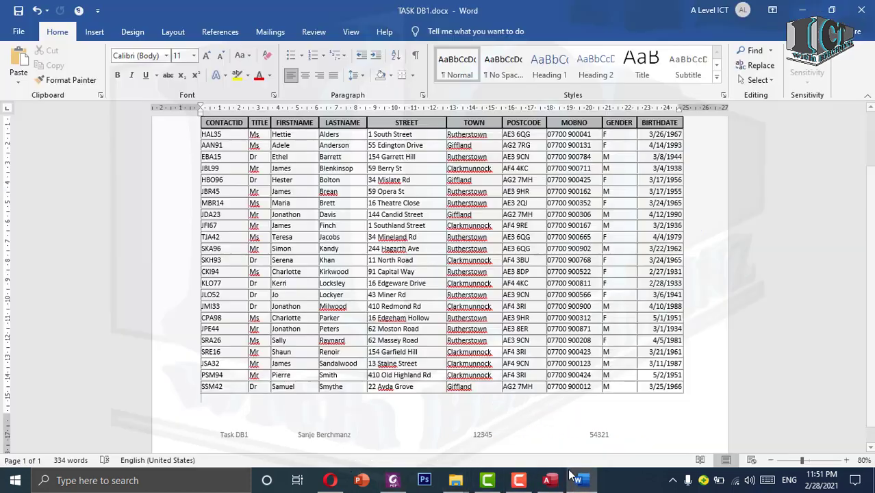
Step: Save the TASK DB1 document and glance back at the exam paper
click(19, 12)
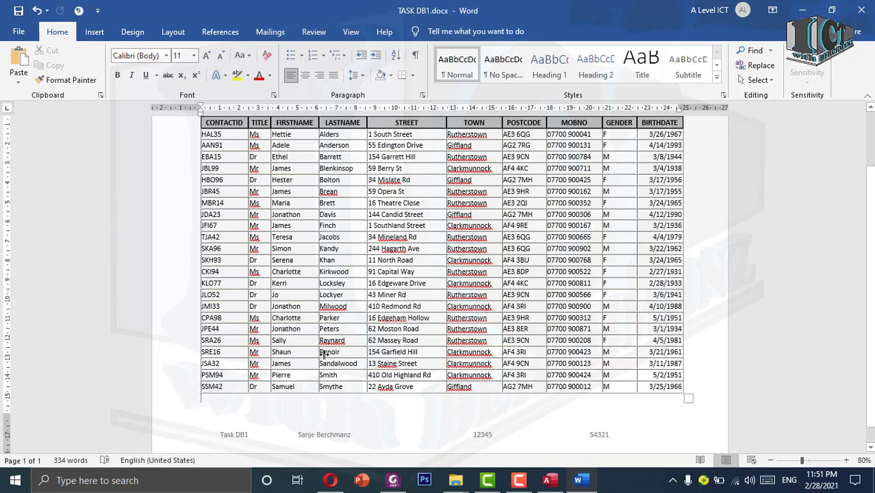
click(392, 479)
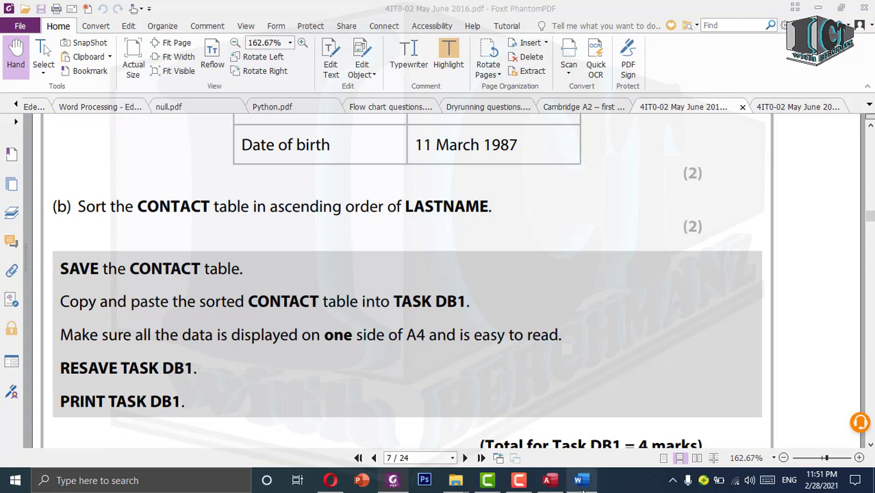
click(579, 480)
Step: Check the print preview to confirm the table and footer fit one landscape A4 page
click(18, 32)
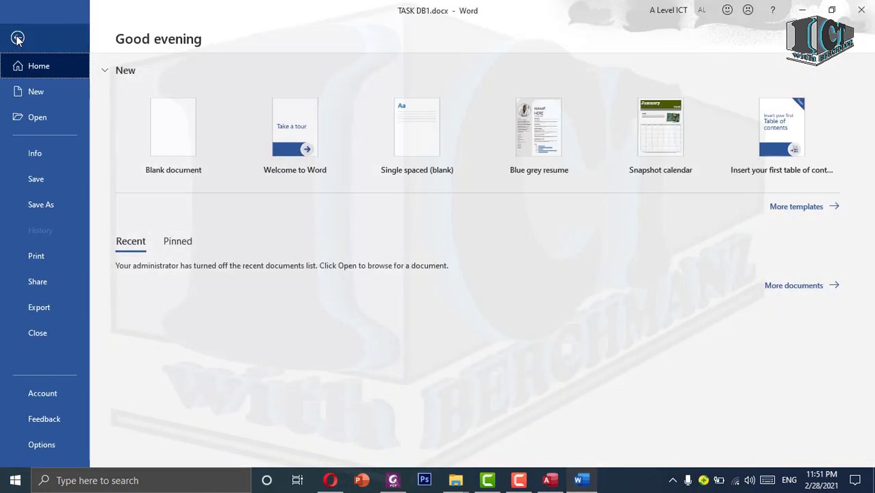
click(46, 261)
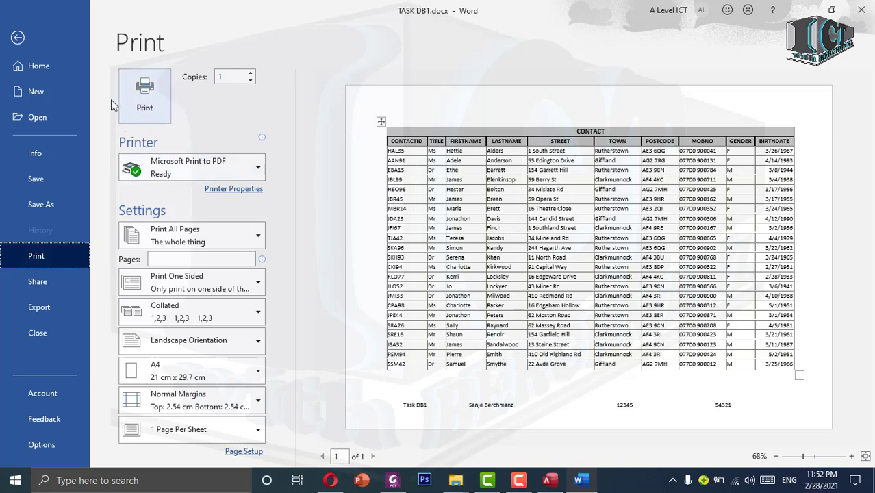
click(18, 39)
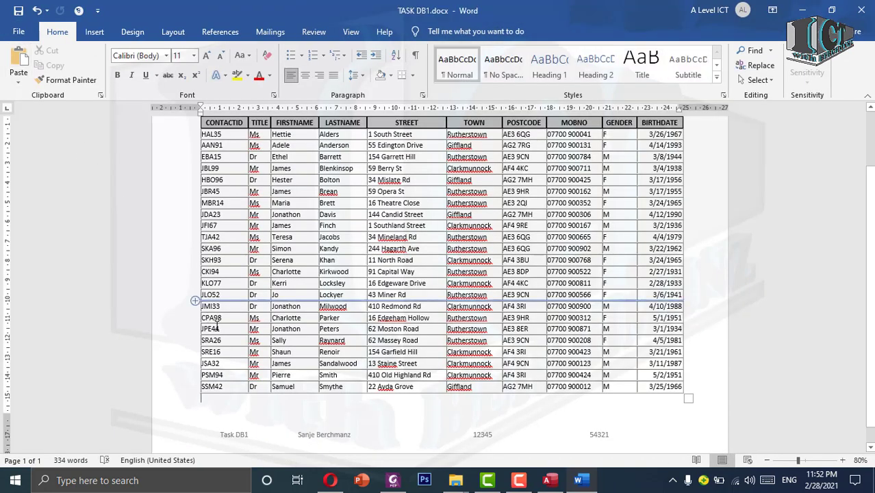
Step: Scroll the exam paper down to the Task DB2 instructions on page 8
click(393, 482)
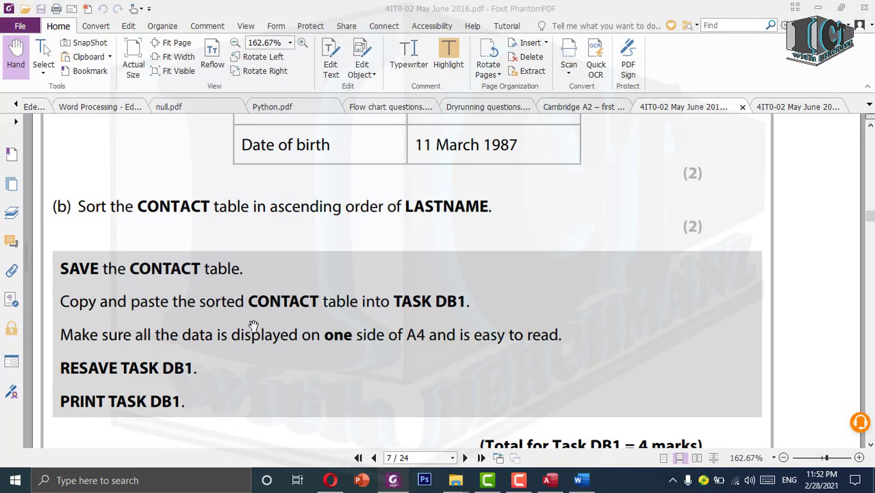
scroll(252, 325, down, 6)
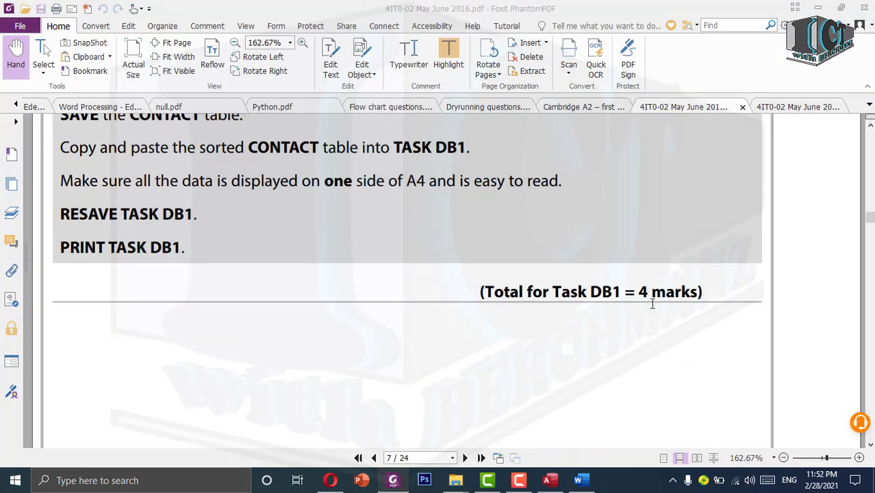
scroll(466, 289, down, 10)
scroll(449, 287, down, 2)
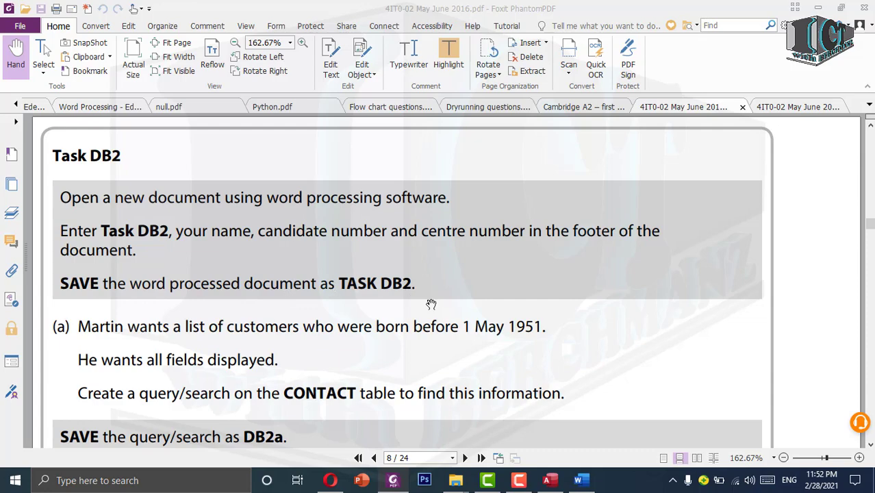
Step: Close the finished TASK DB1 Word document
click(578, 480)
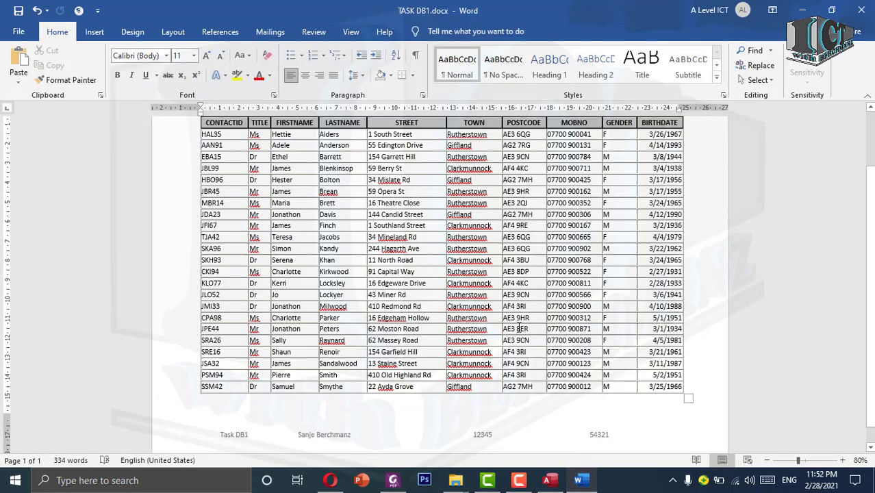
scroll(510, 335, up, 3)
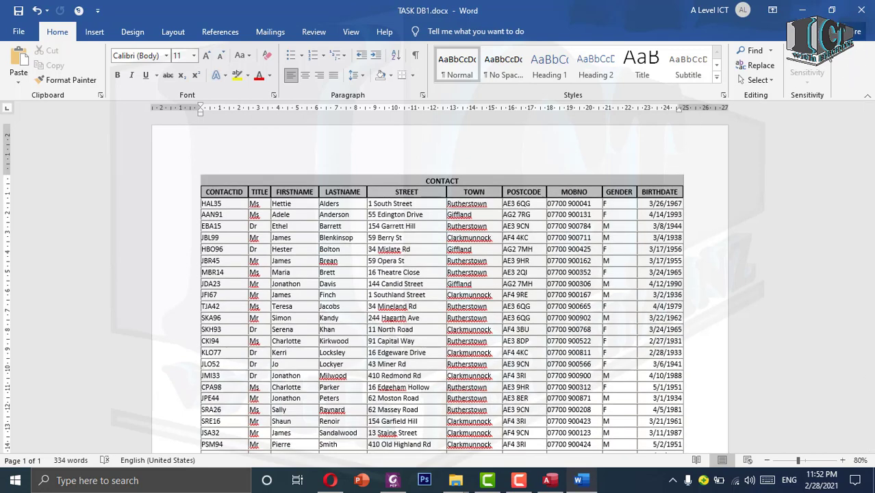
click(860, 10)
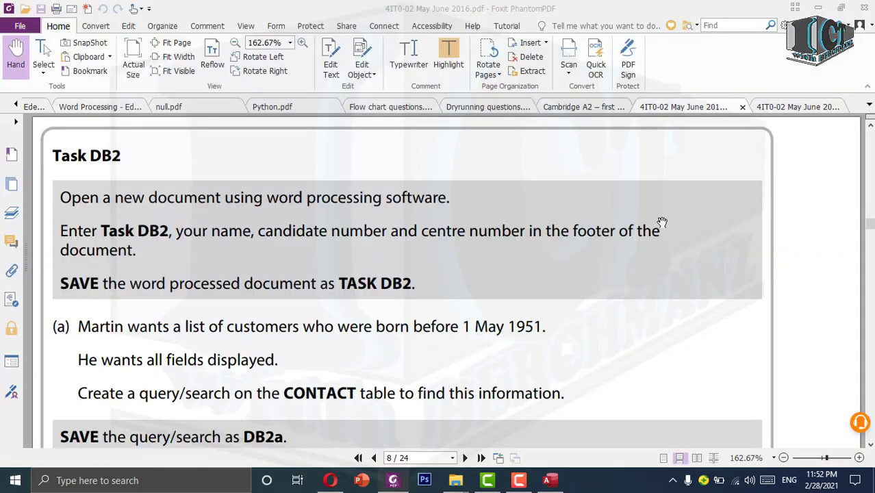
Step: Duplicate TASK DB1.docx inside the 2016 Database Edexcel folder
mouse_move(449, 485)
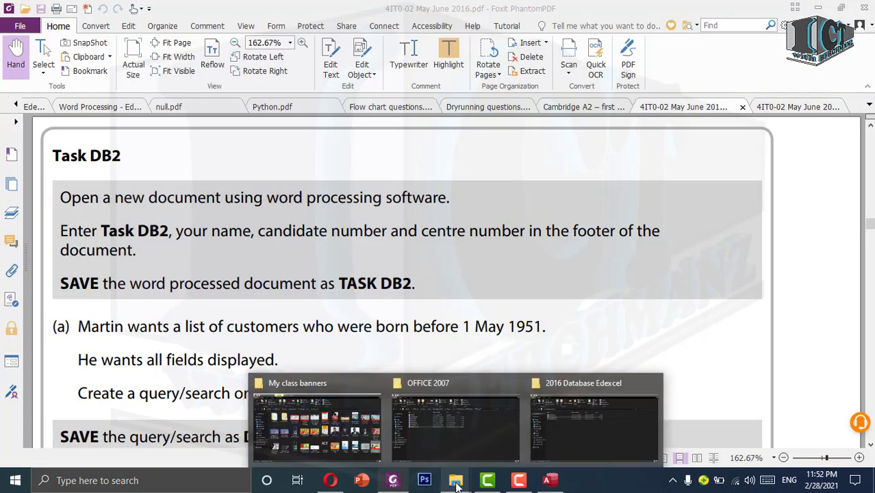
click(554, 438)
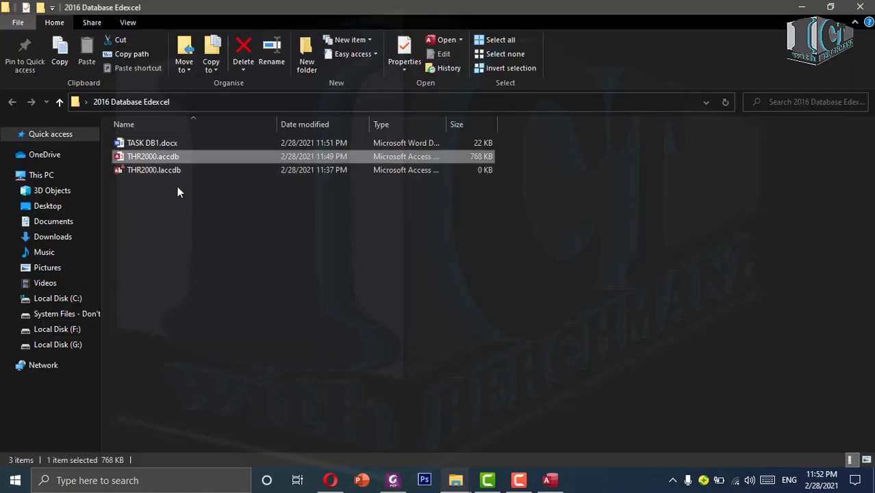
click(150, 145)
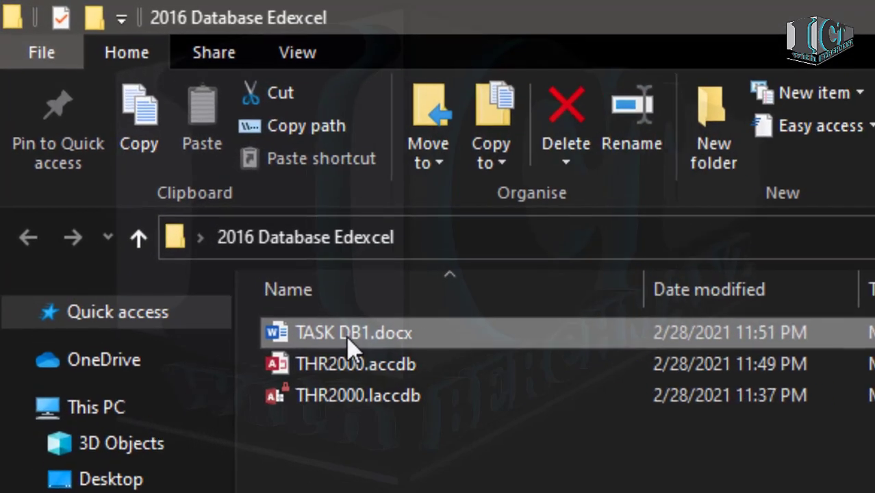
key(ctrl+c)
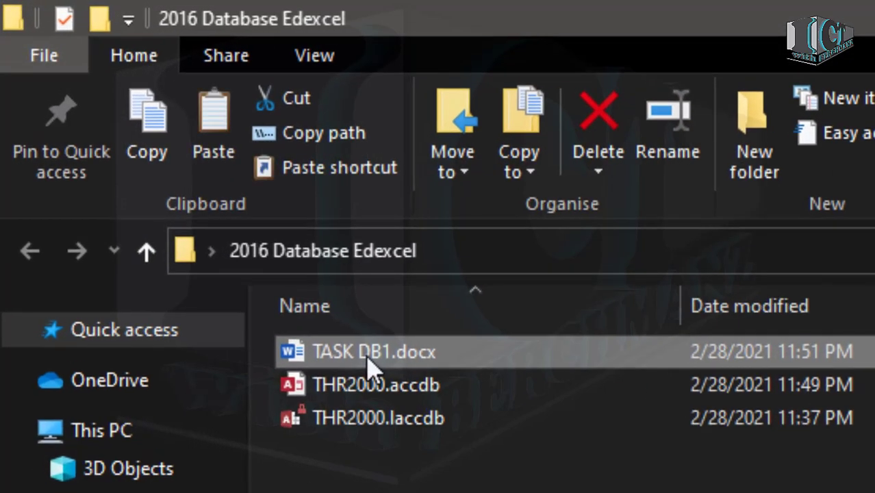
key(ctrl+v)
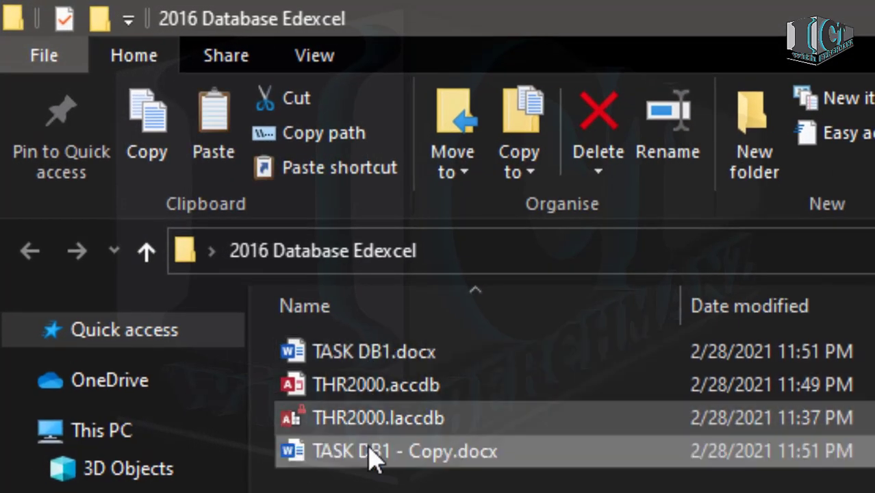
Step: Rename the copy to TASK DB2.docx and open it in Word
click(421, 453)
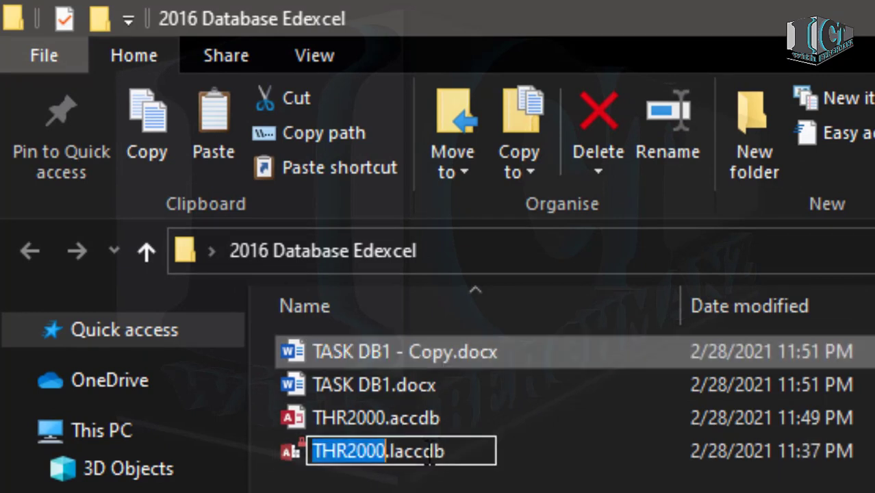
key(Escape)
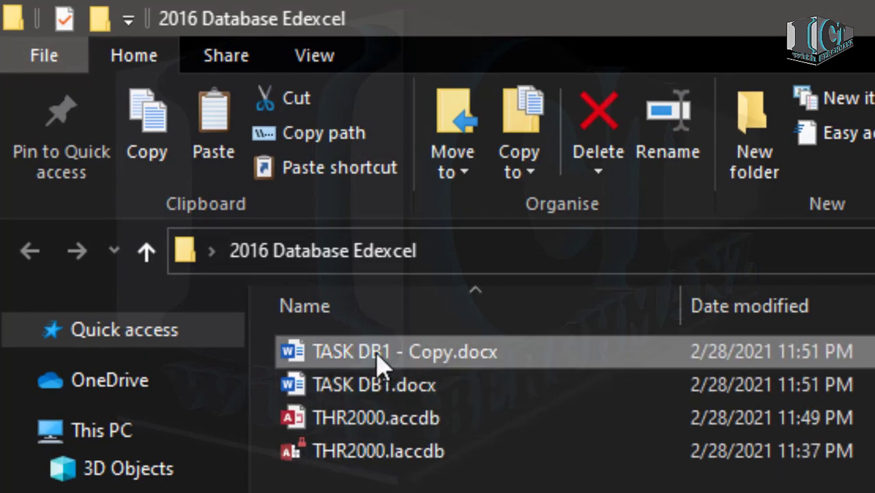
click(416, 350)
drag(454, 352, 390, 375)
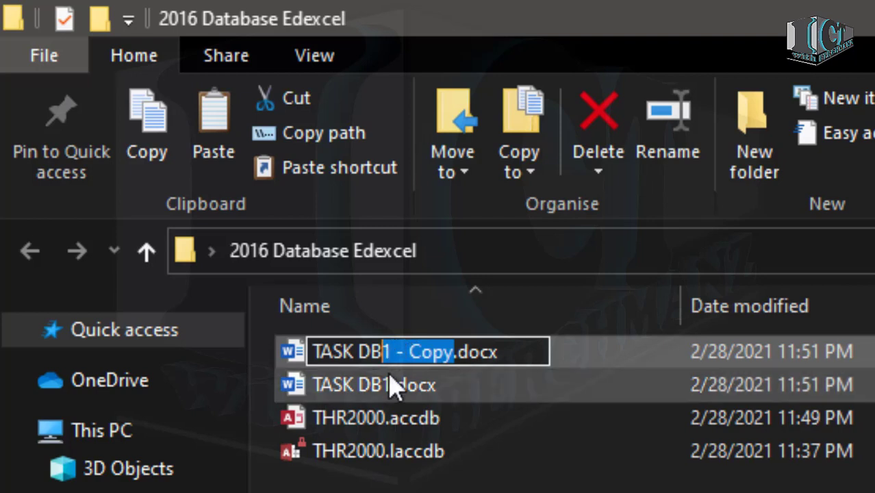
text(2)
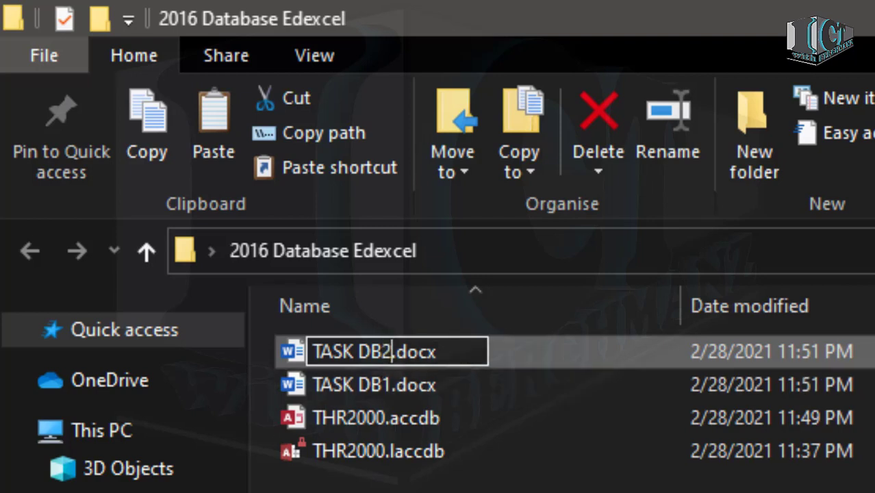
key(Return)
click(410, 482)
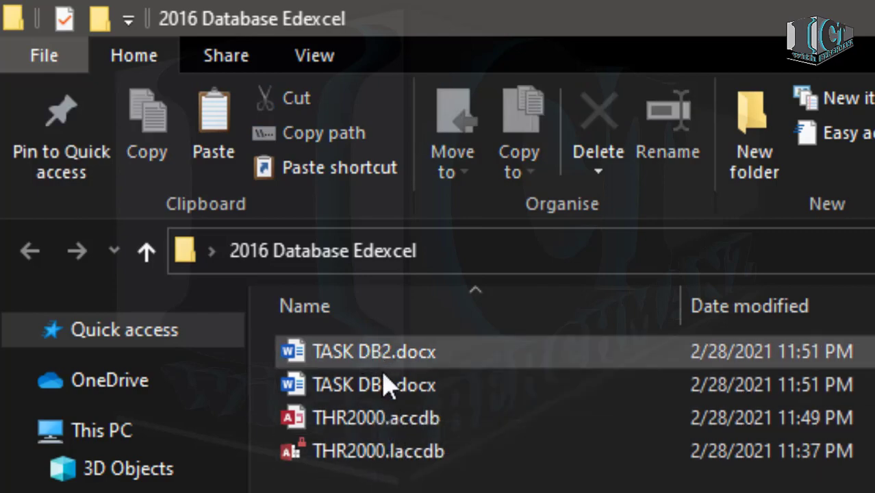
click(370, 352)
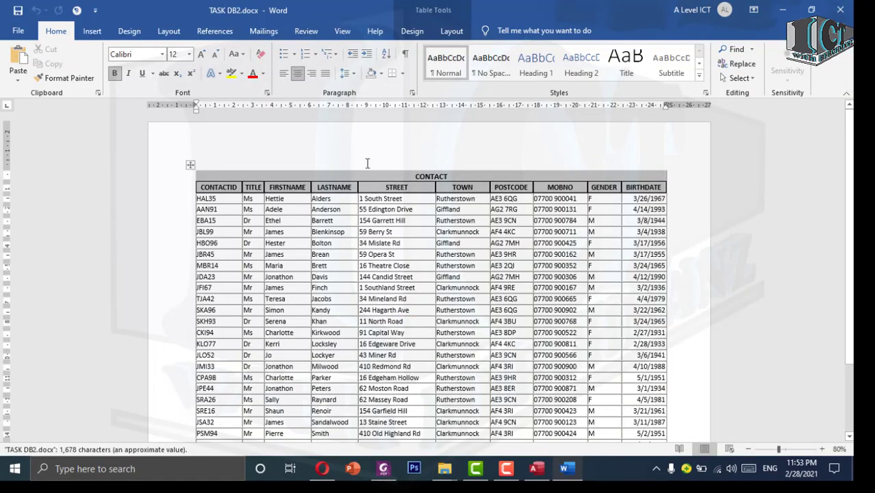
Step: Delete the old CONTACT table and change the footer label from Task DB1 to Task DB2
key(ctrl+a)
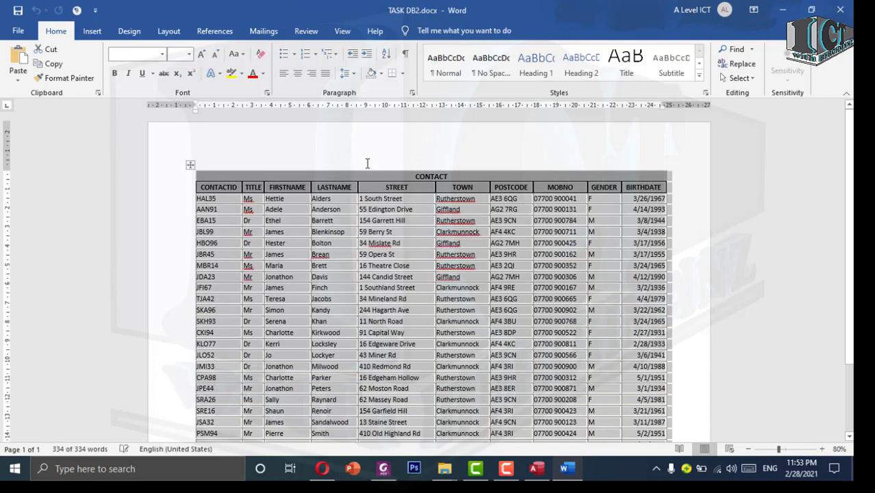
key(Delete)
scroll(362, 171, down, 3)
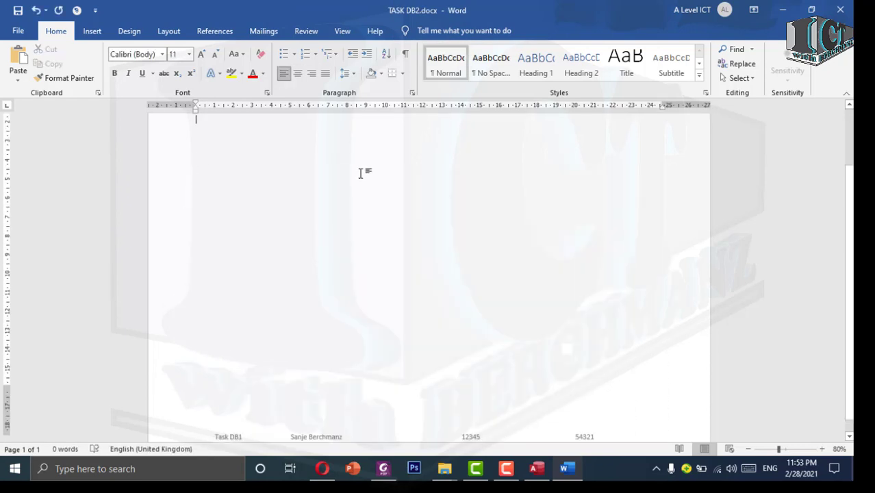
double_click(239, 409)
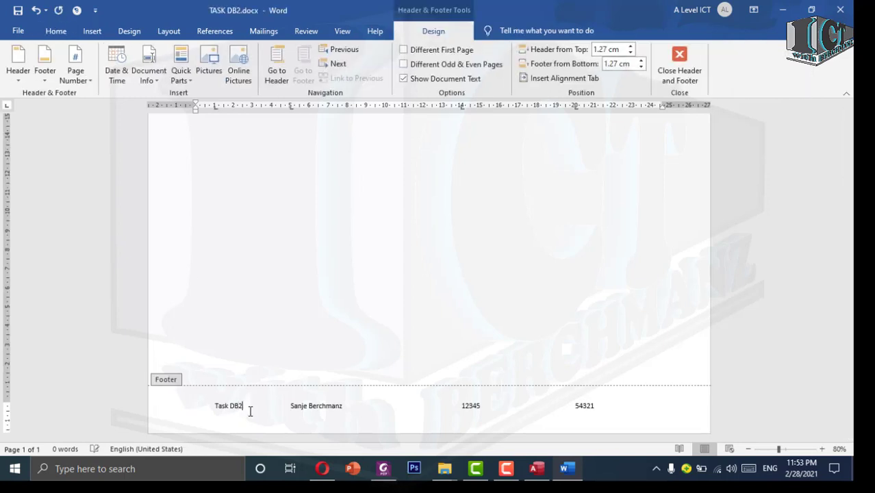
click(686, 72)
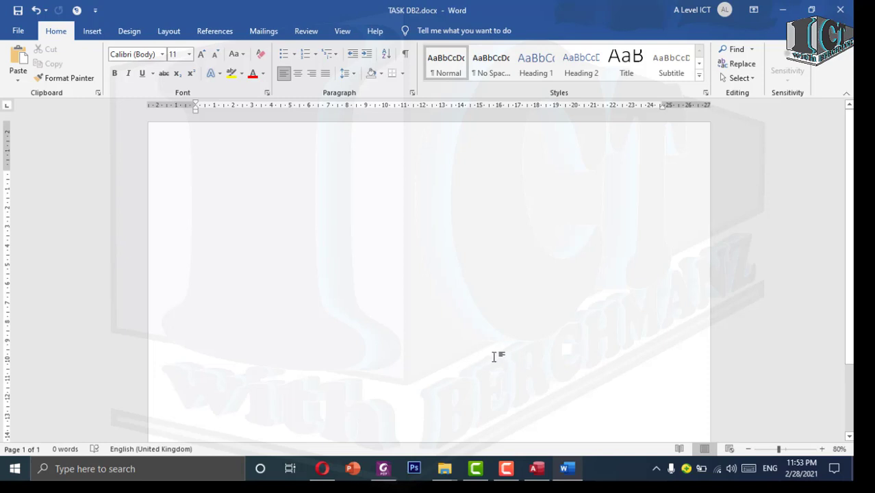
scroll(499, 354, down, 2)
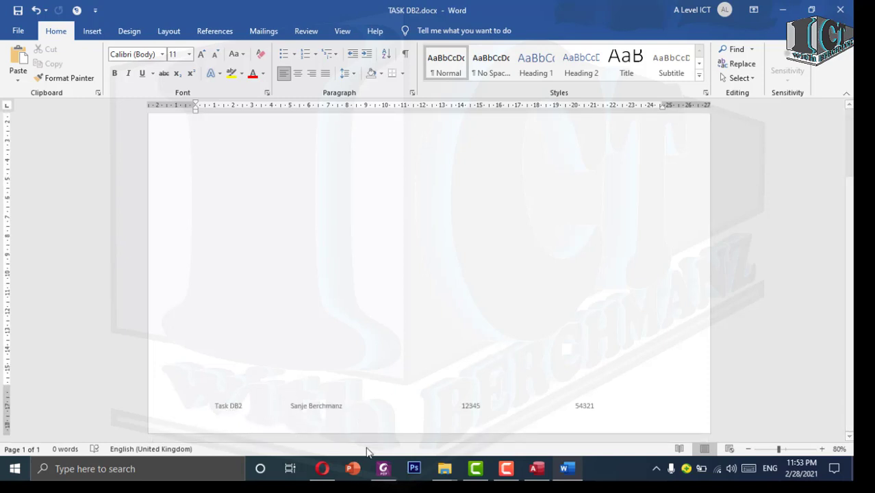
Step: Review the Task DB2 instructions, then return to the CONTACT datasheet and clear its selection
click(383, 469)
scroll(301, 335, down, 3)
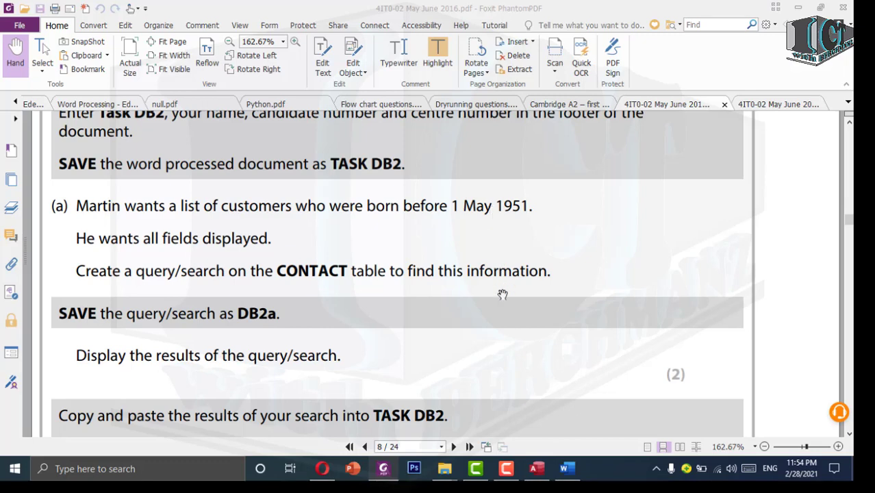
click(535, 468)
click(402, 232)
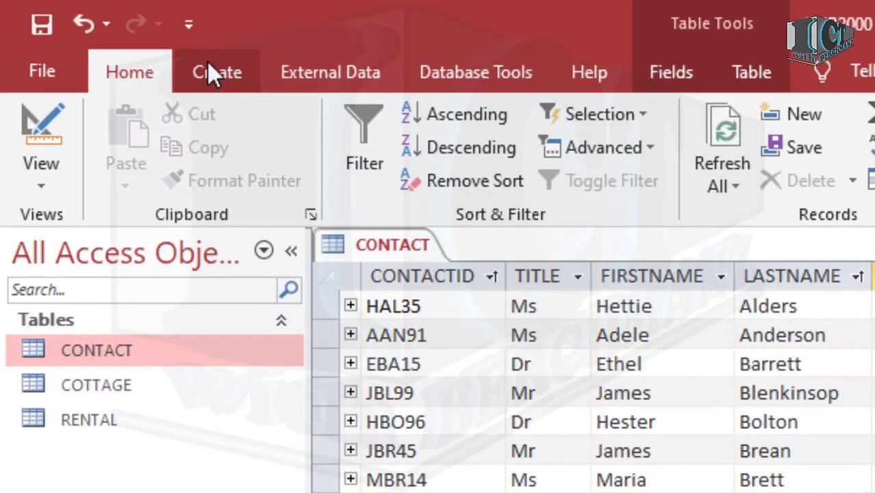
Step: Start a new query in Design view with the CONTACT table added
click(149, 46)
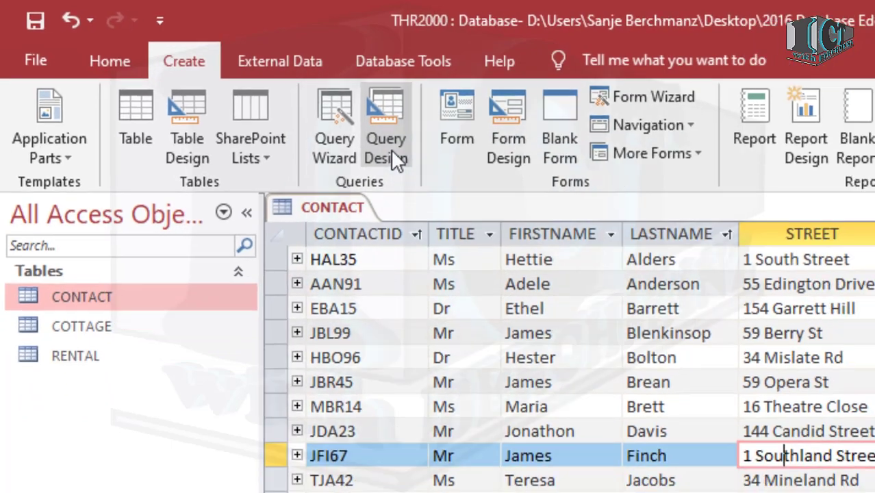
click(394, 154)
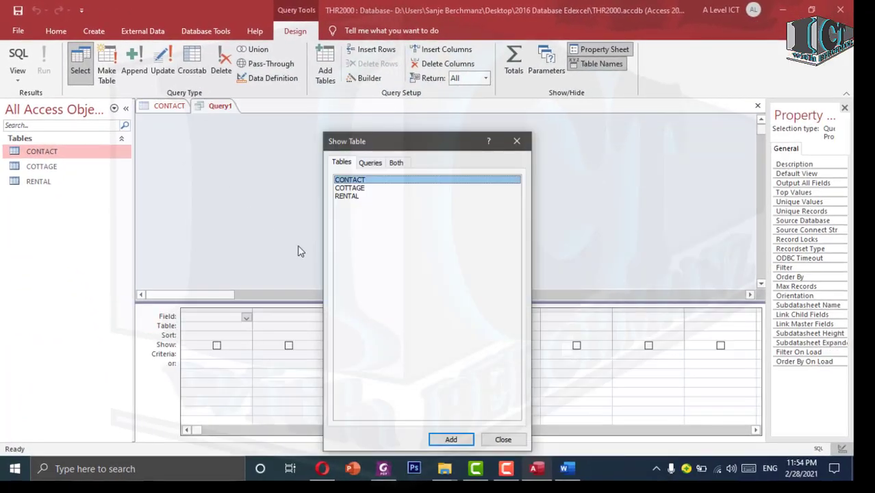
click(451, 439)
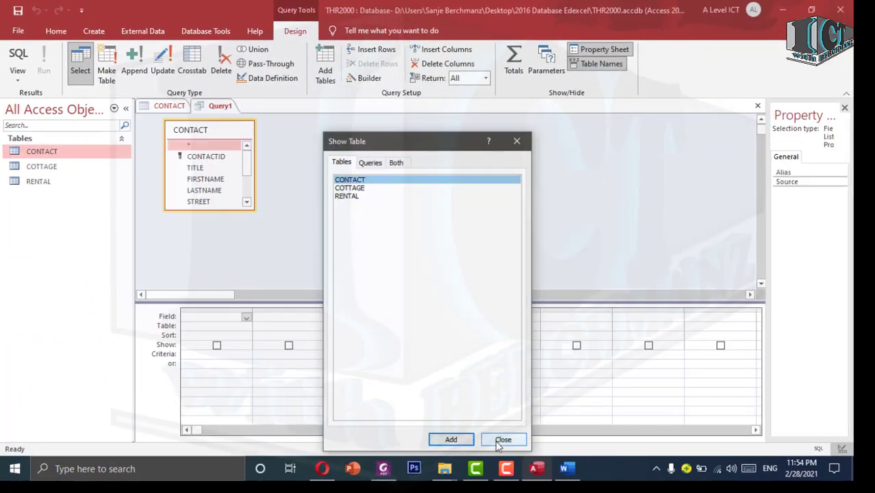
click(502, 441)
Step: Put all ten CONTACT fields, CONTACTID through BIRTHDATE, into the query grid
drag(229, 210, 233, 271)
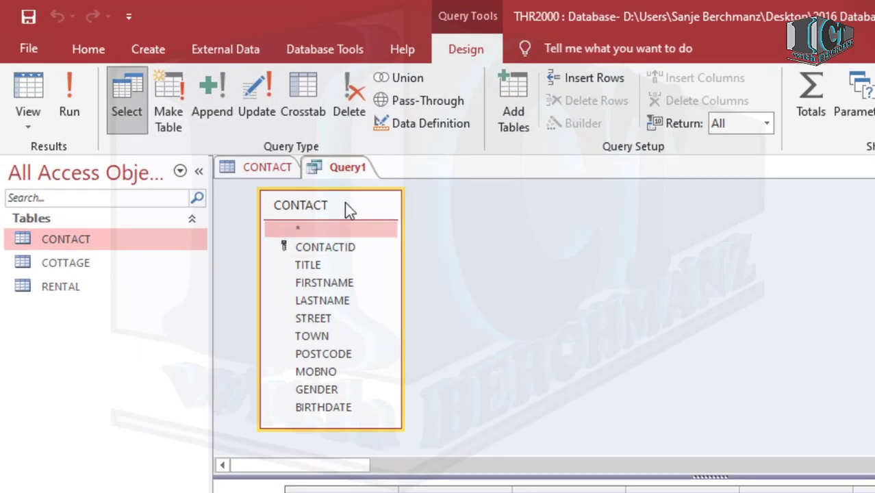
double_click(344, 203)
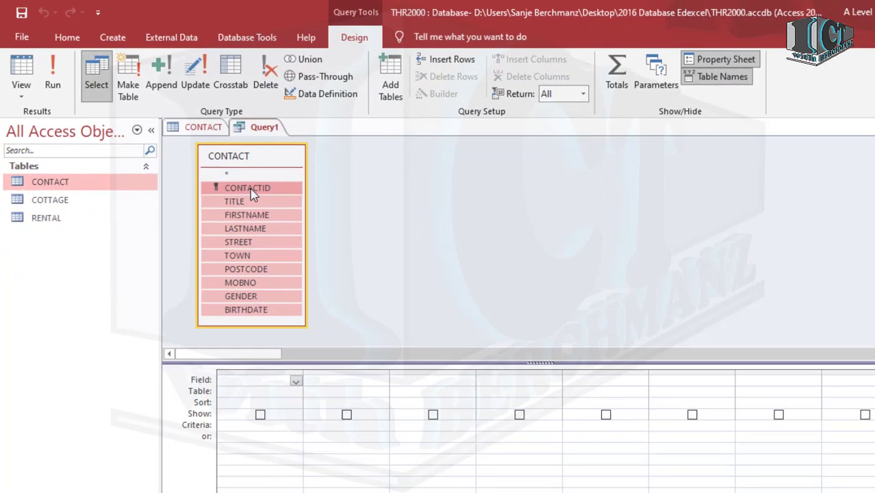
drag(251, 194, 264, 389)
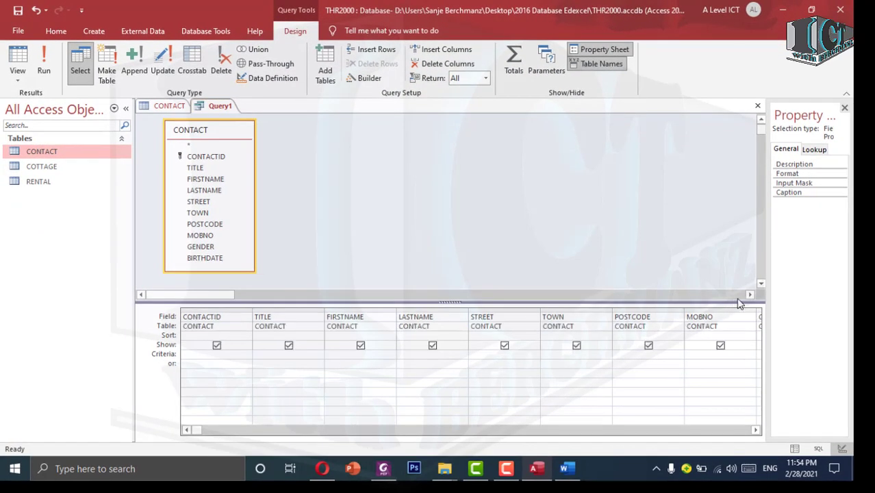
click(726, 429)
click(733, 430)
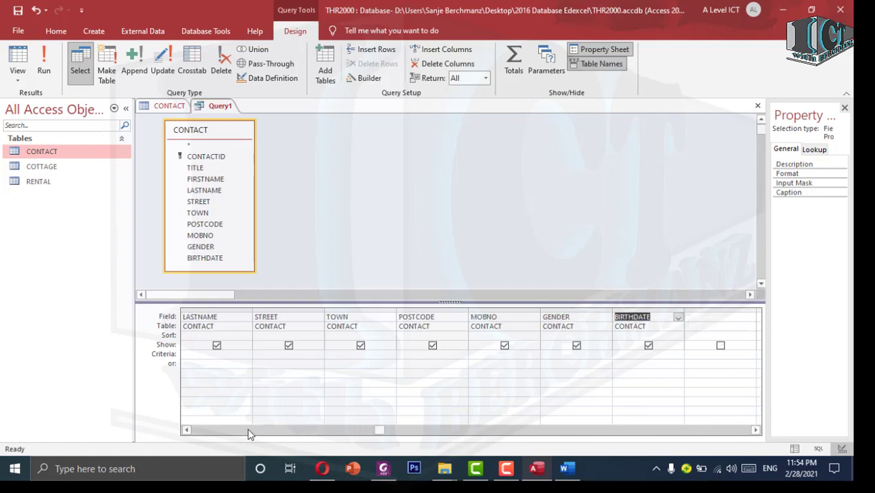
click(186, 430)
click(186, 430)
click(187, 430)
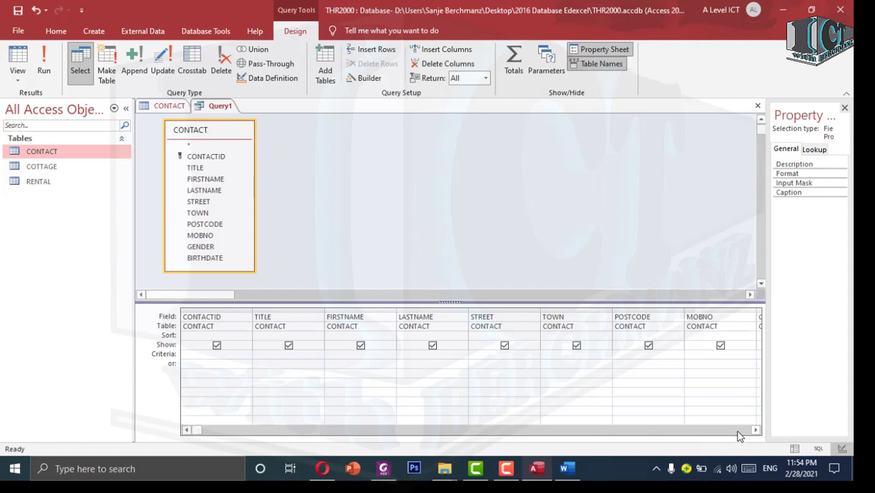
click(756, 429)
click(756, 430)
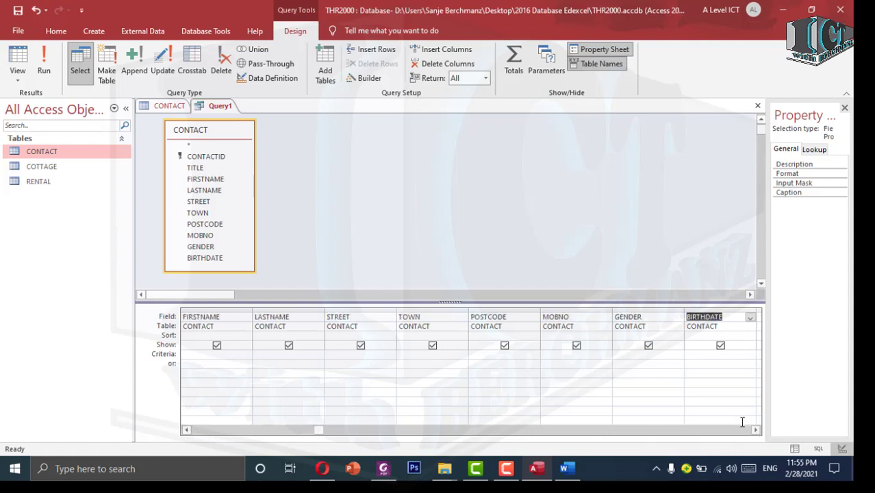
Step: Check the CONTACT records, then return to Query1 at the BIRTHDATE criteria cell
click(169, 107)
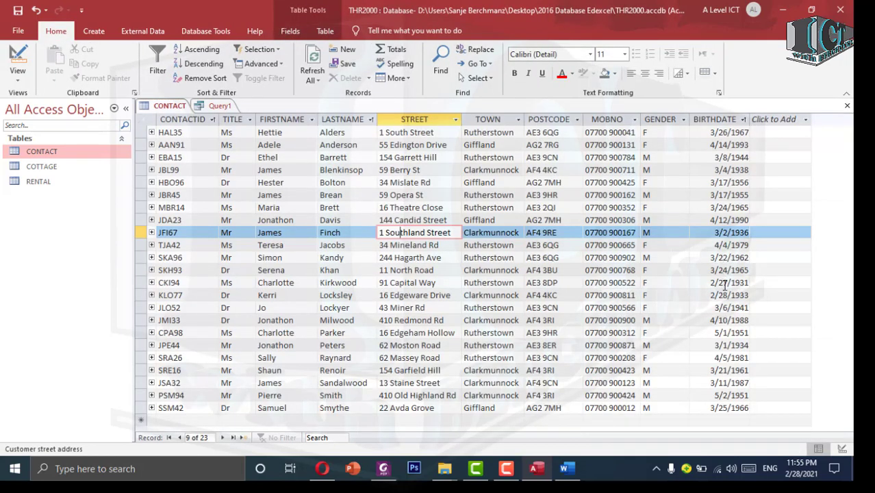
click(219, 106)
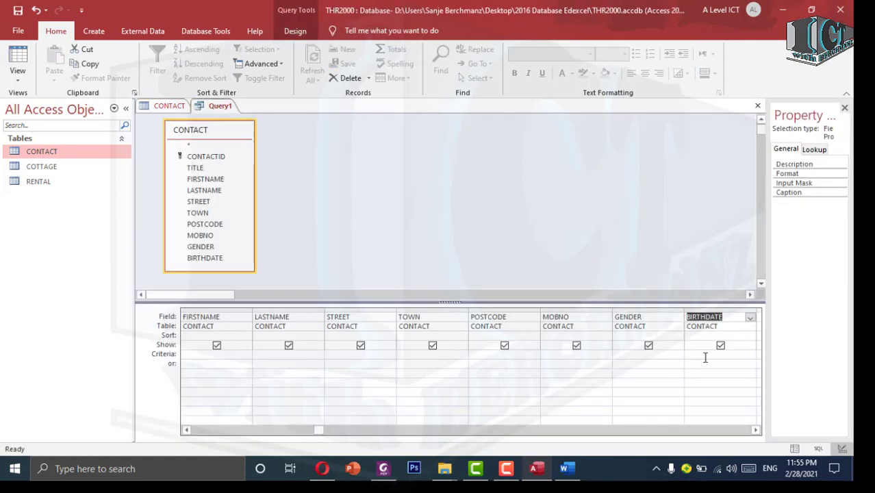
click(705, 354)
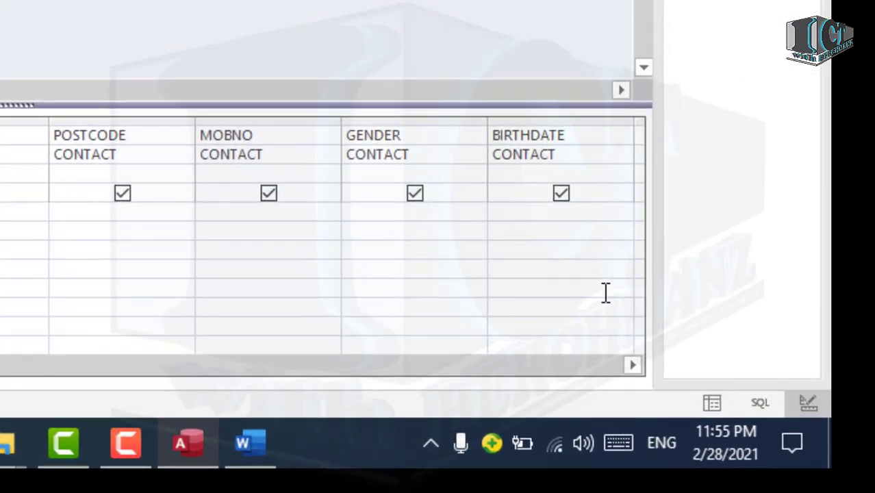
Step: Enter the criterion <#5/1/1951# in the BIRTHDATE column's Criteria cell
click(633, 364)
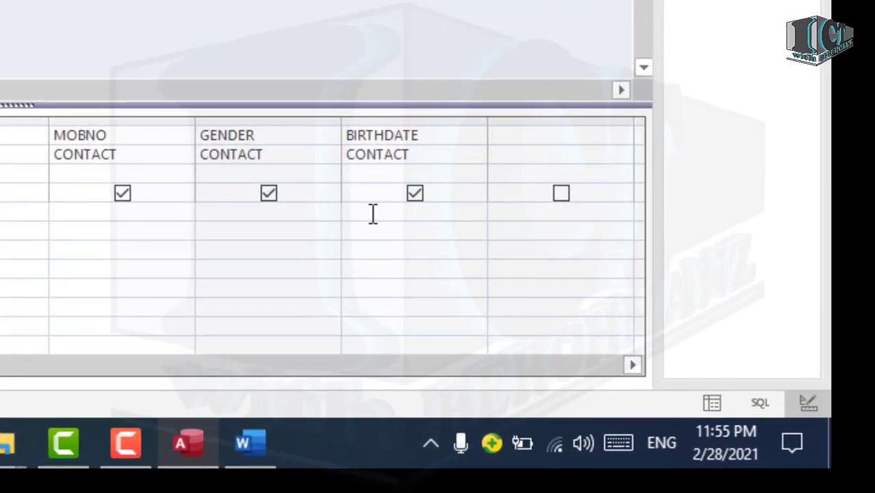
text(<)
text(#)
text(5/1/1951)
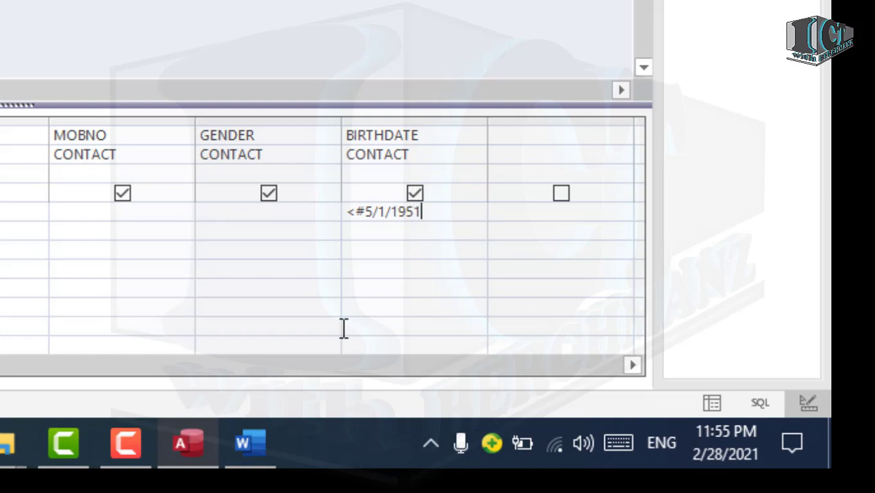
key(alt+Tab)
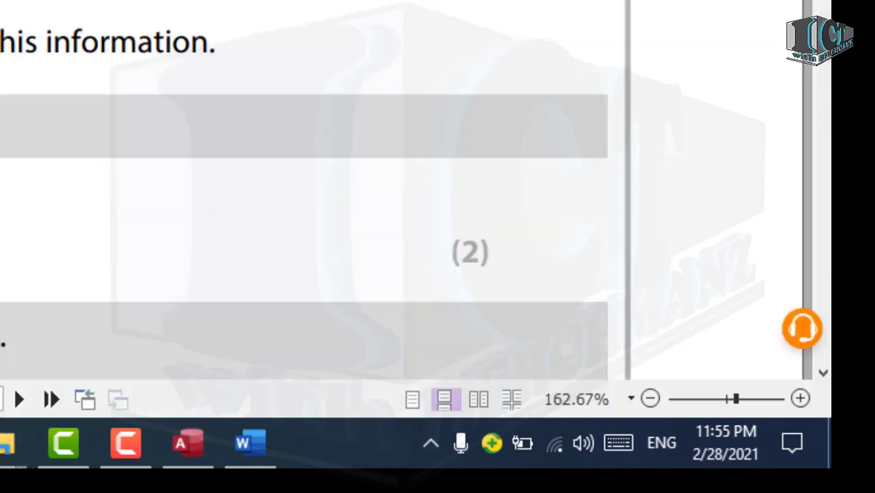
key(alt+Tab)
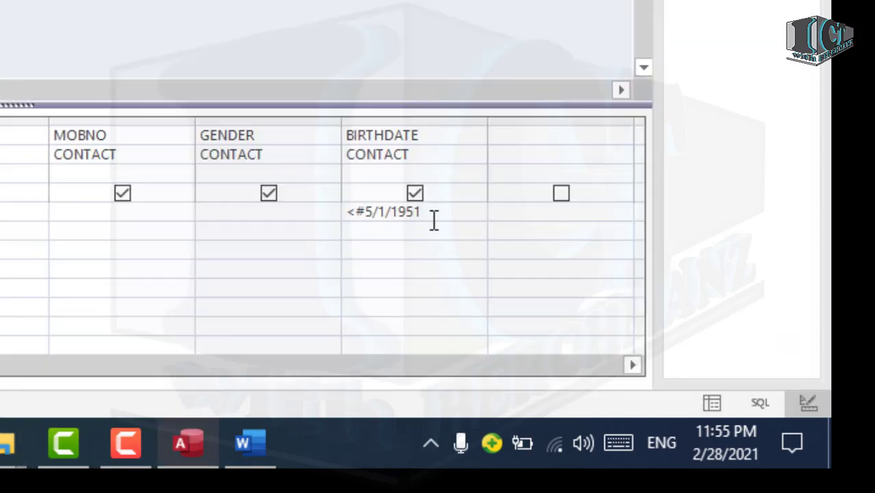
text(#)
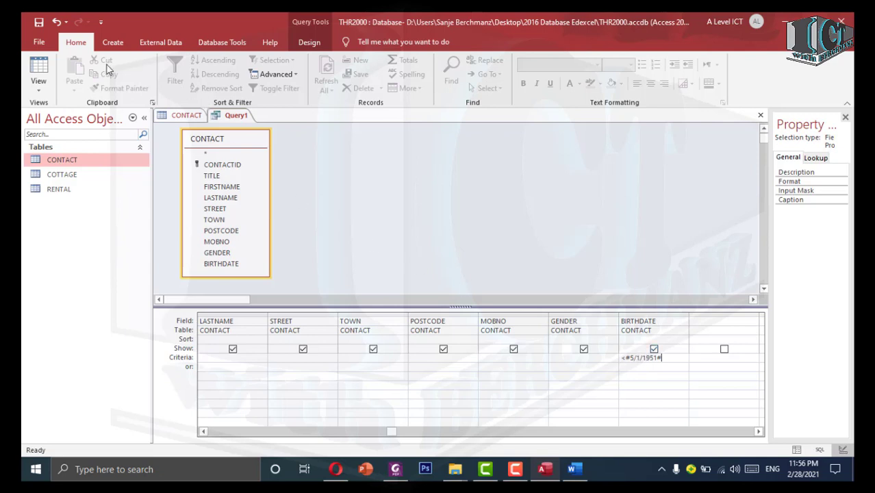
click(308, 43)
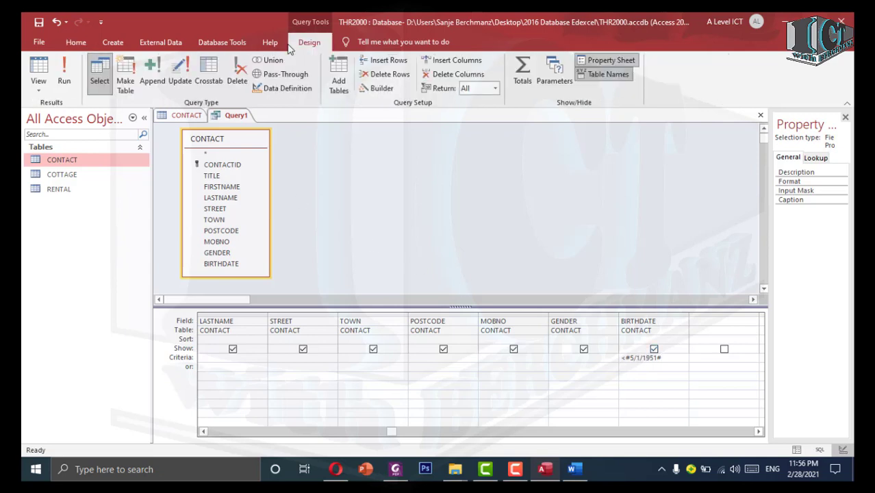
Step: Run the query to list the seven contacts born before 1 May 1951
click(65, 79)
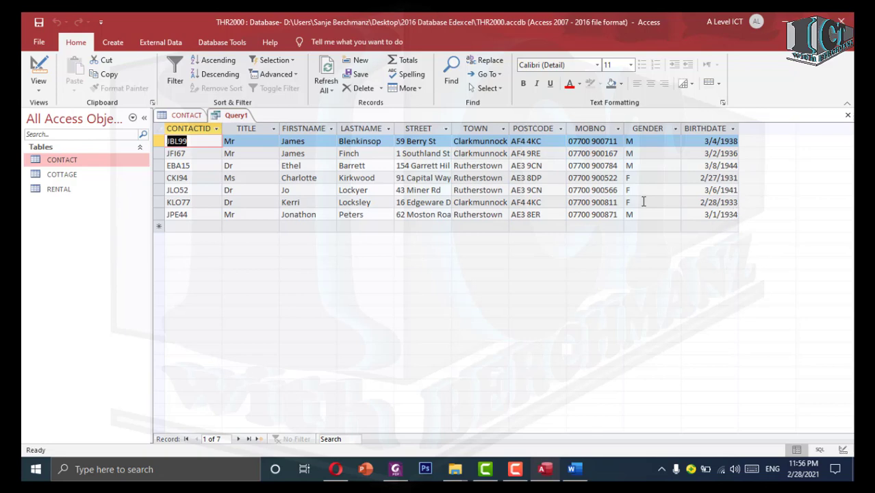
click(395, 469)
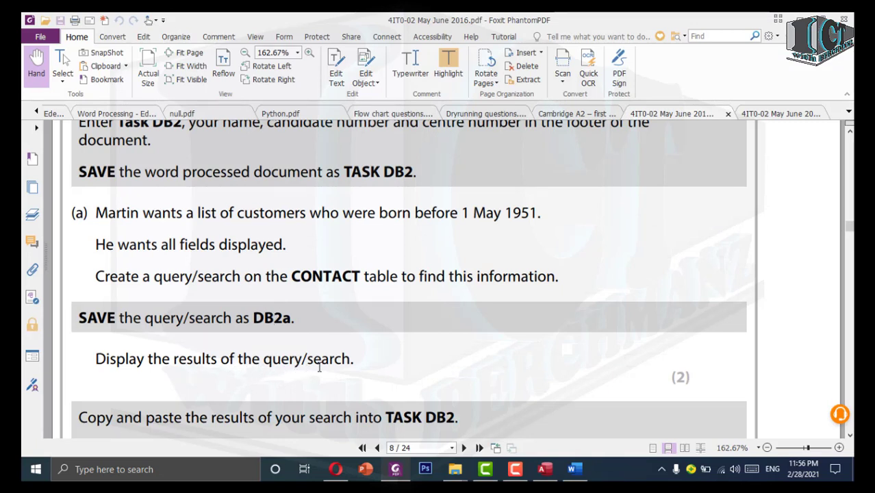
mouse_move(576, 472)
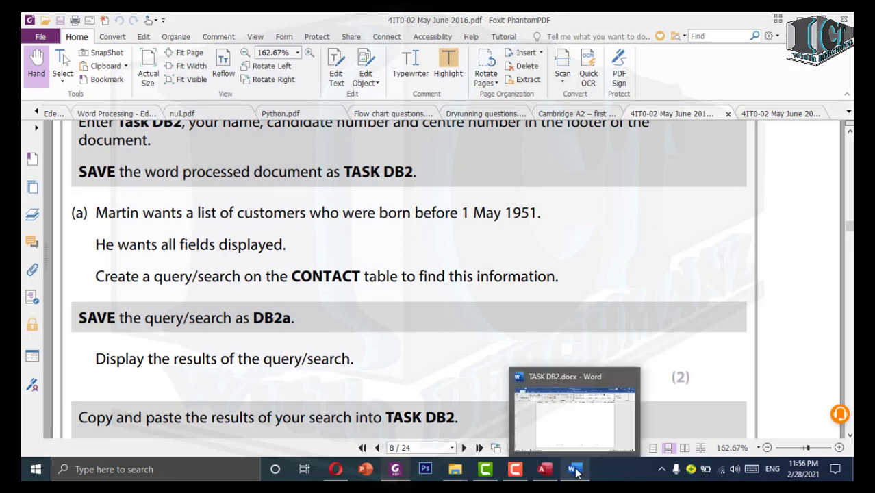
click(544, 468)
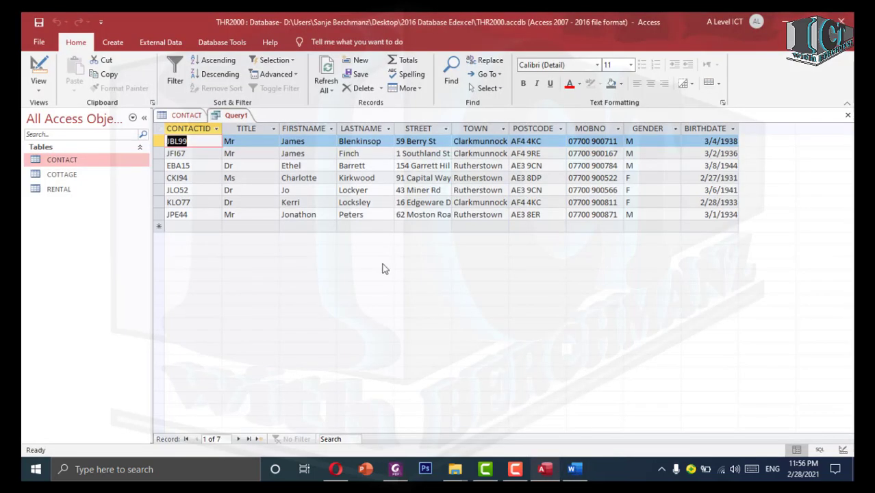
Step: Save the query under the name DB2a
click(39, 22)
text(DB2a)
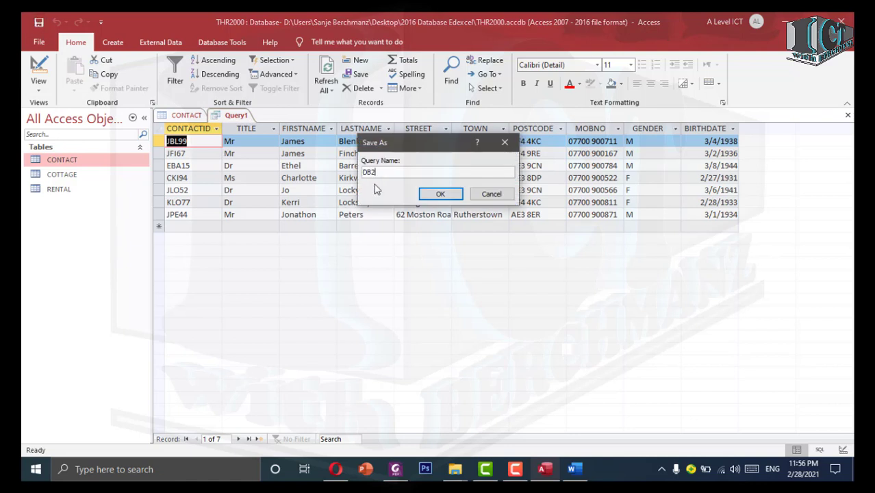
click(395, 471)
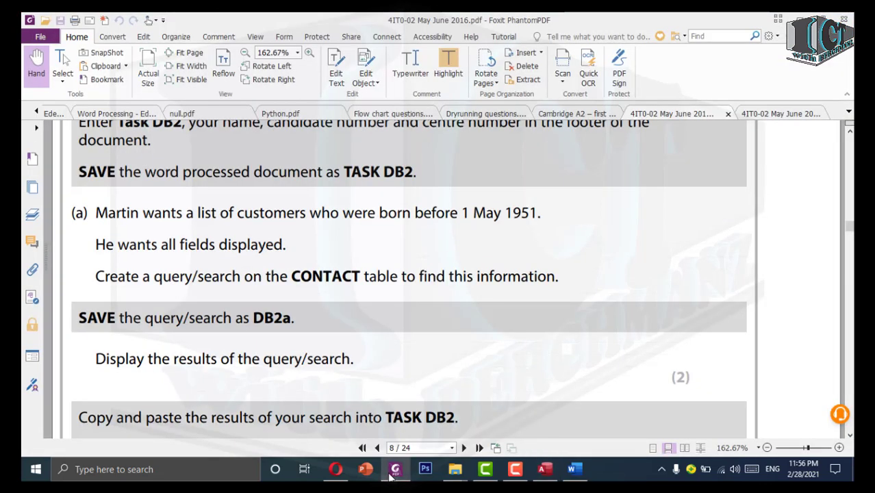
click(395, 471)
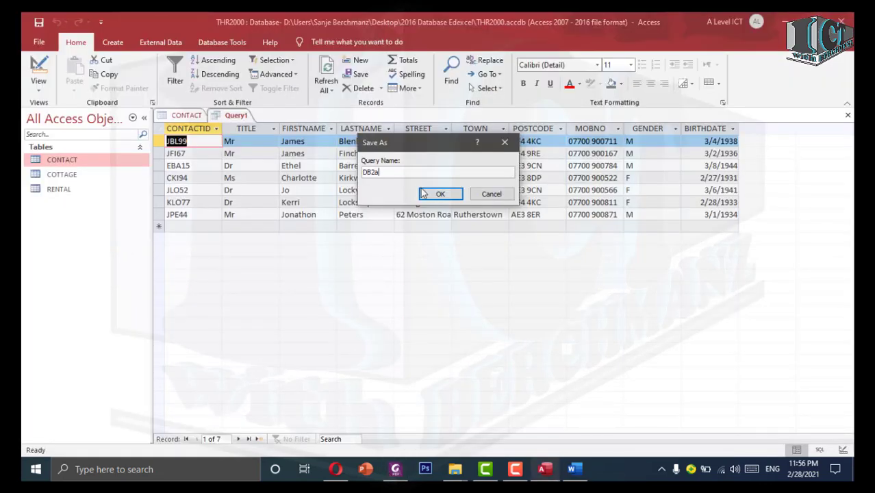
click(440, 195)
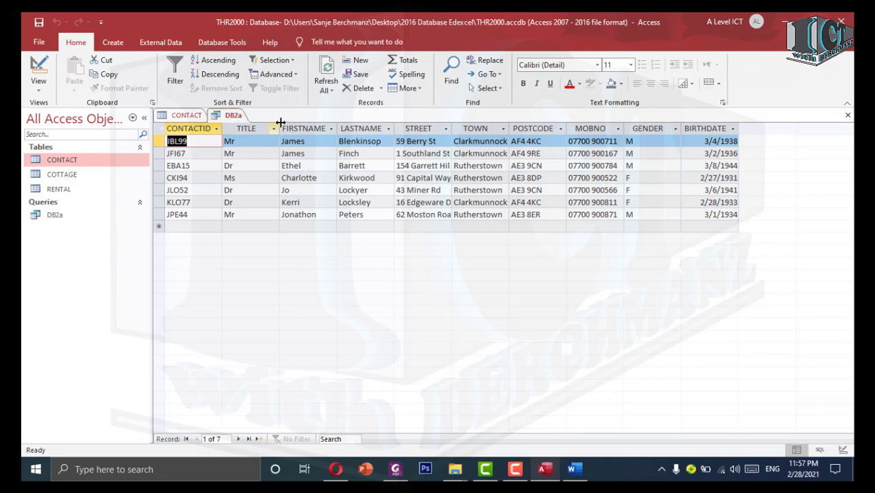
click(395, 468)
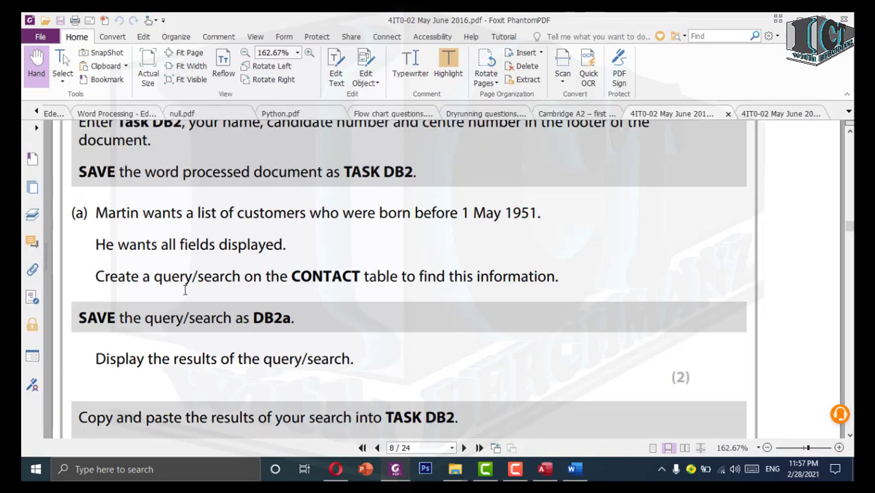
scroll(185, 284, down, 4)
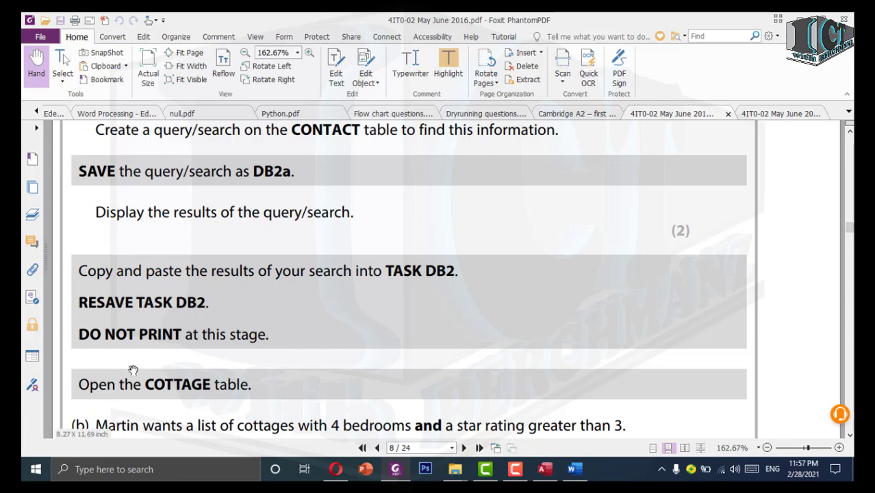
click(545, 473)
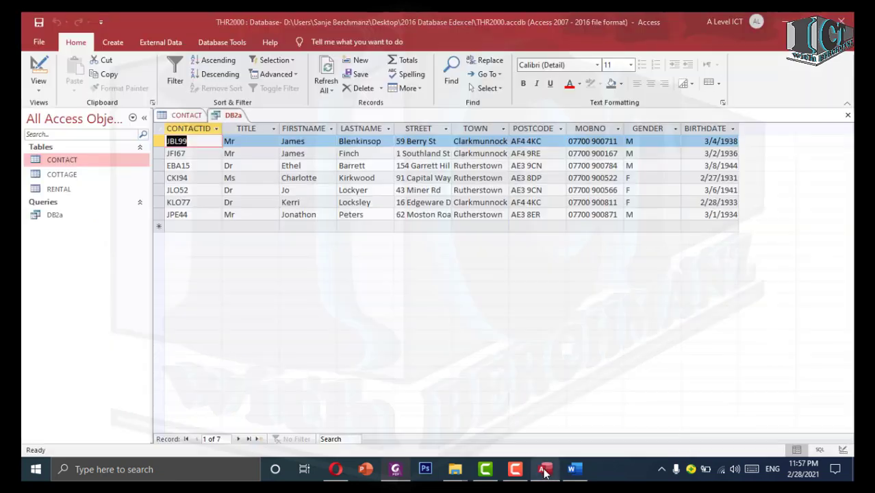
Step: Copy all seven DB2a result records and switch to TASK DB2
click(158, 129)
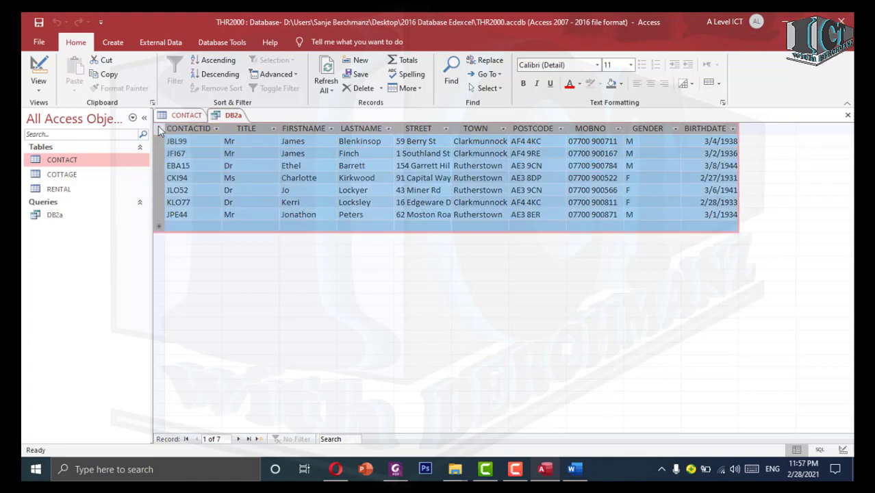
key(ctrl+c)
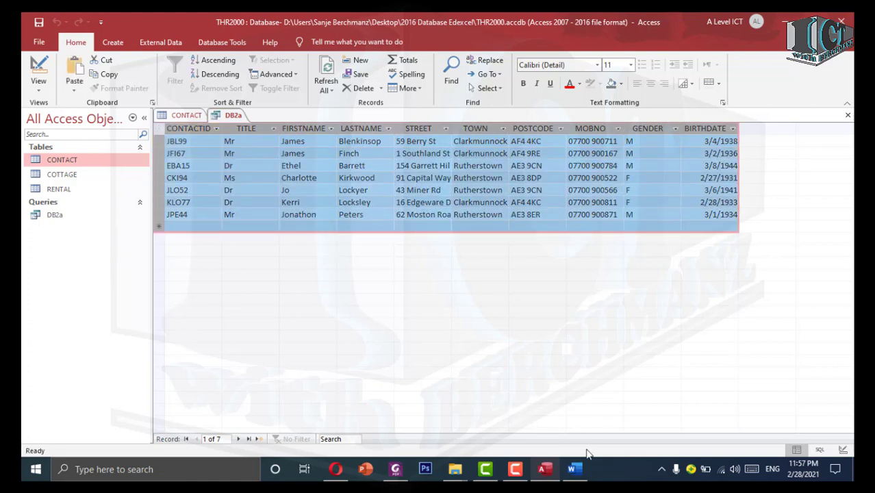
click(573, 471)
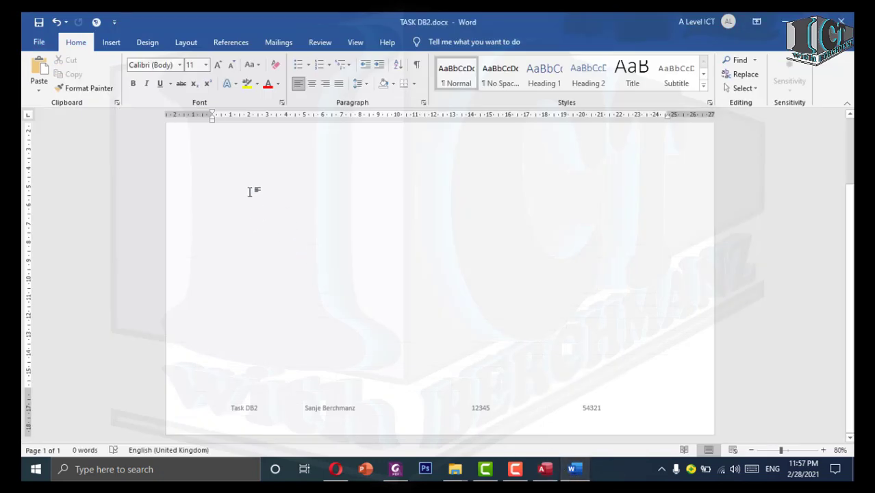
Step: Paste the results at the top of TASK DB2, widen the table, and save the document
click(250, 190)
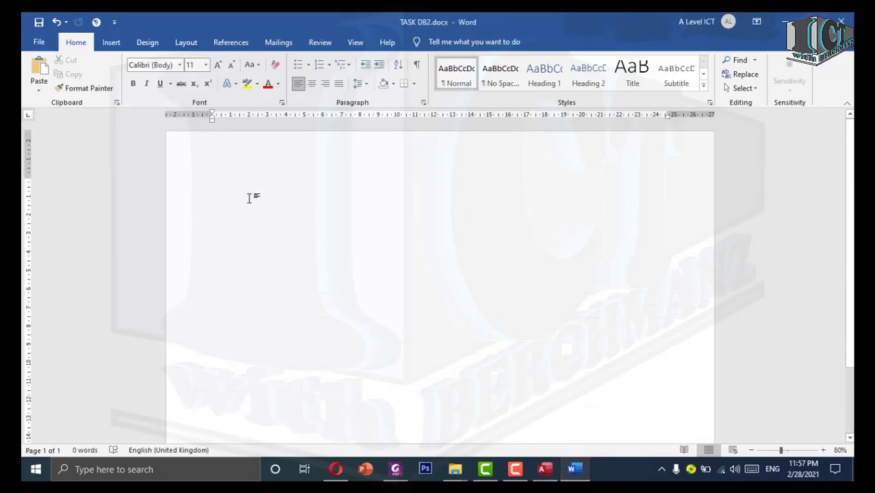
key(ctrl+v)
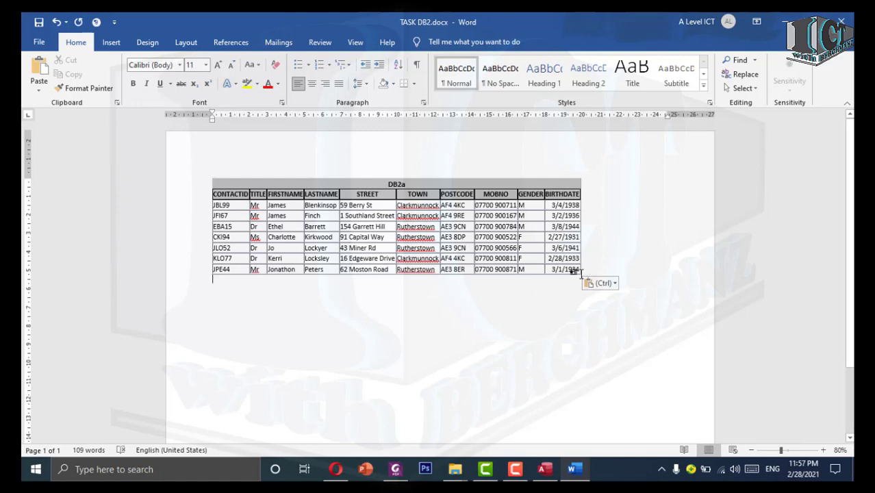
drag(590, 282, 674, 338)
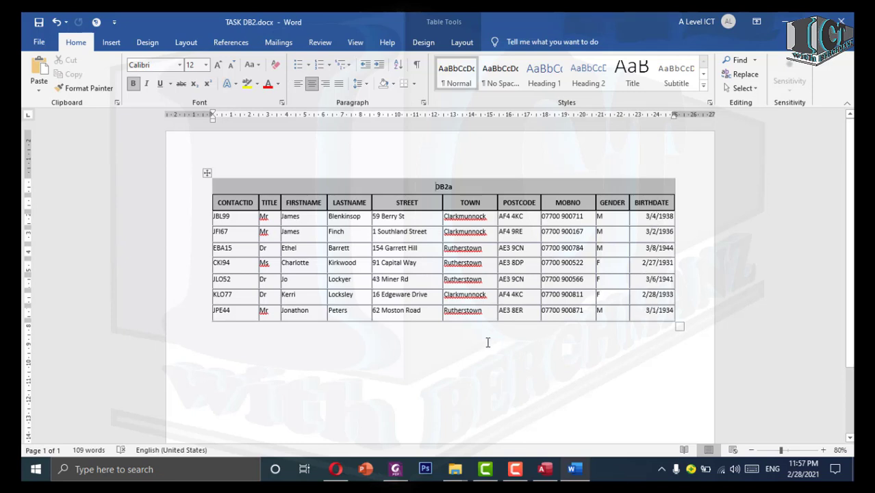
key(ctrl+s)
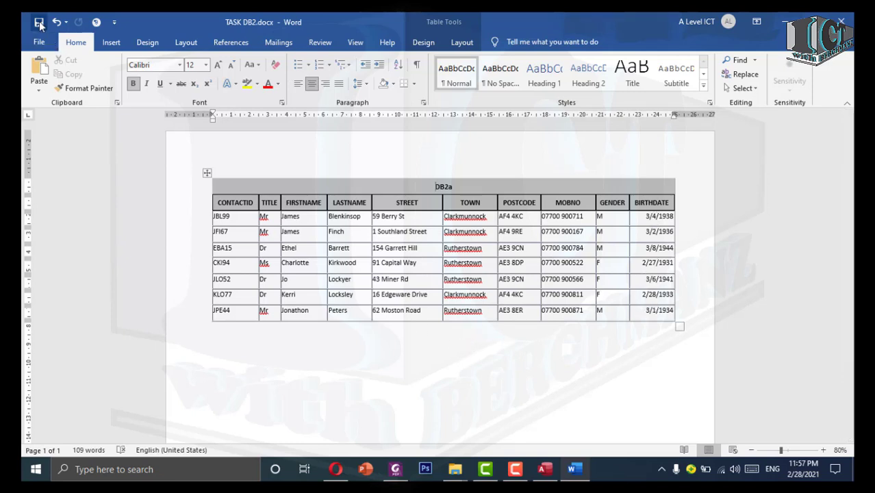
key(alt+Tab)
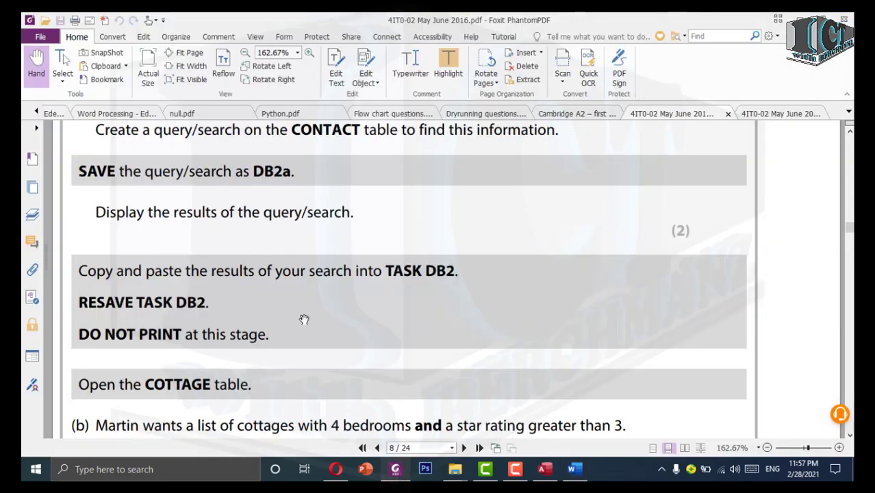
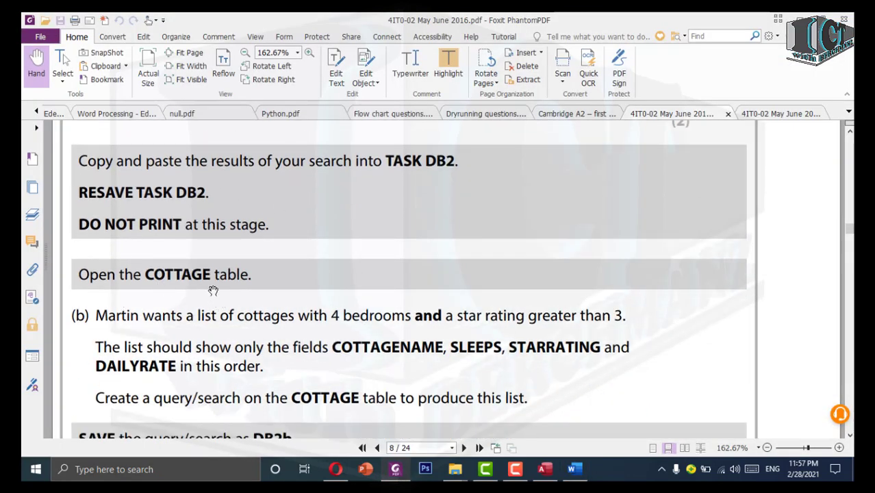
Step: Close the DB2a query in Access
click(544, 469)
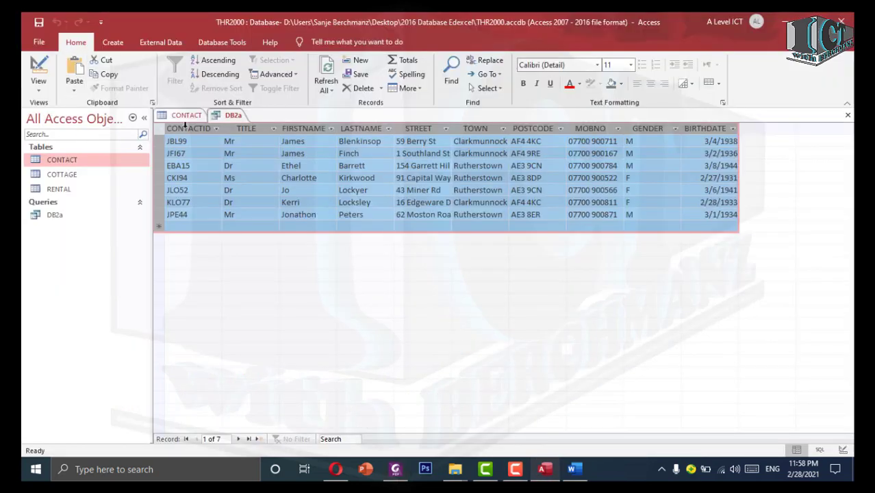
right_click(239, 117)
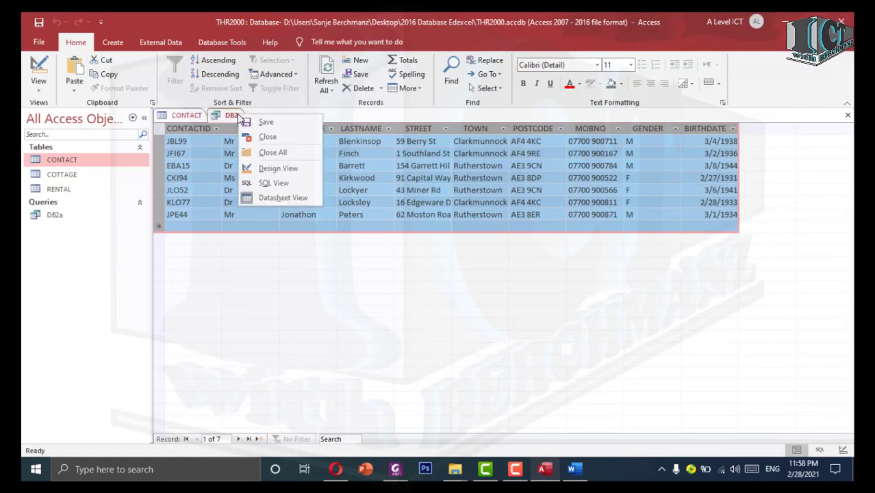
click(277, 145)
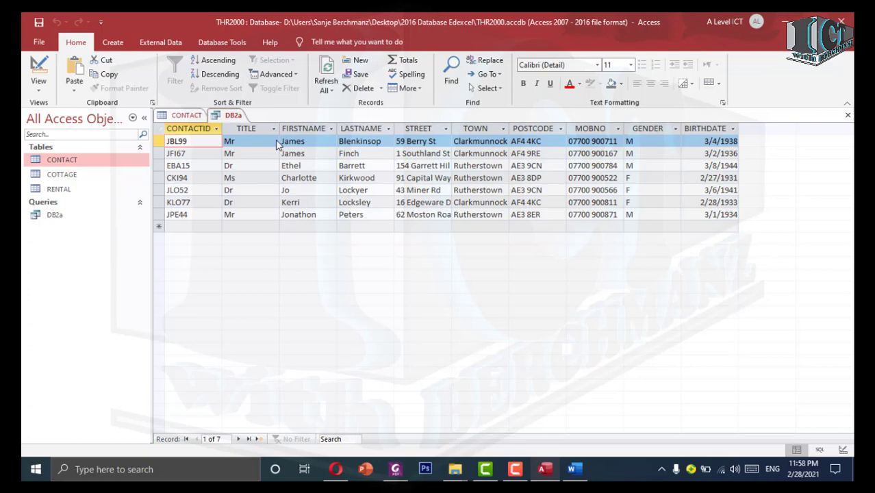
Step: Open the COTTAGE table and autofit its STARRATING and COTTAGENAME columns
click(69, 174)
double_click(69, 174)
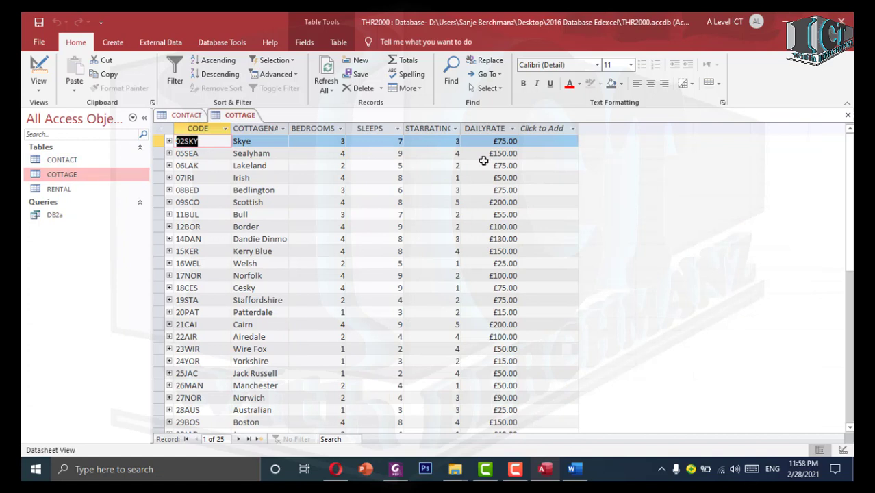
double_click(457, 128)
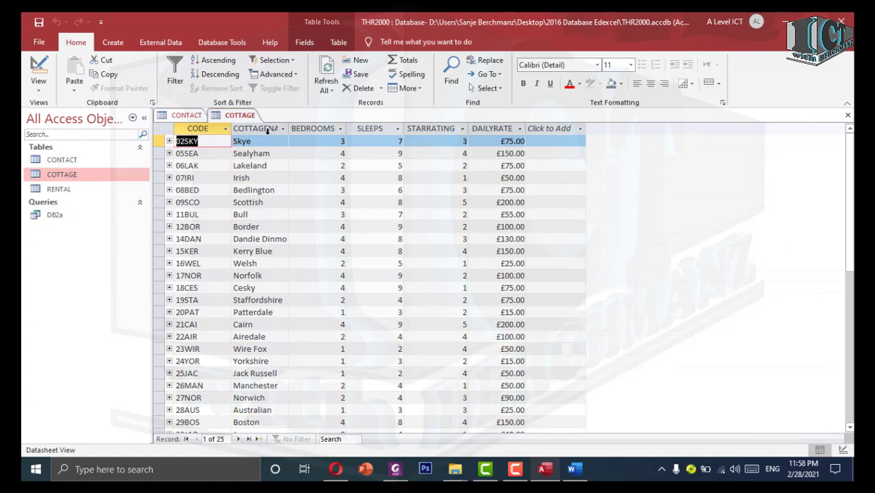
double_click(290, 128)
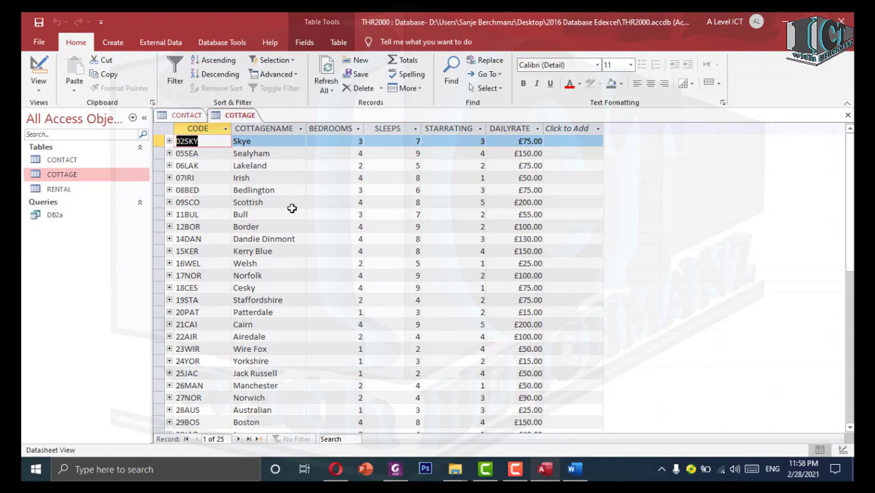
click(364, 468)
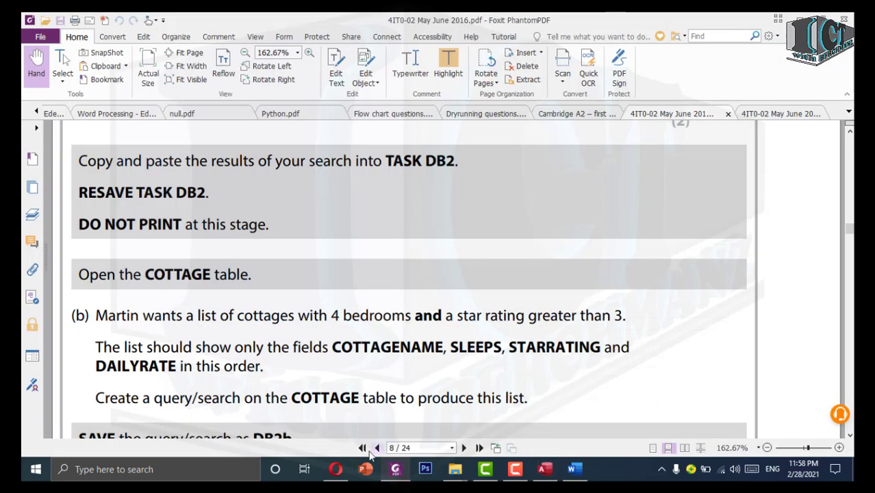
scroll(325, 330, down, 1)
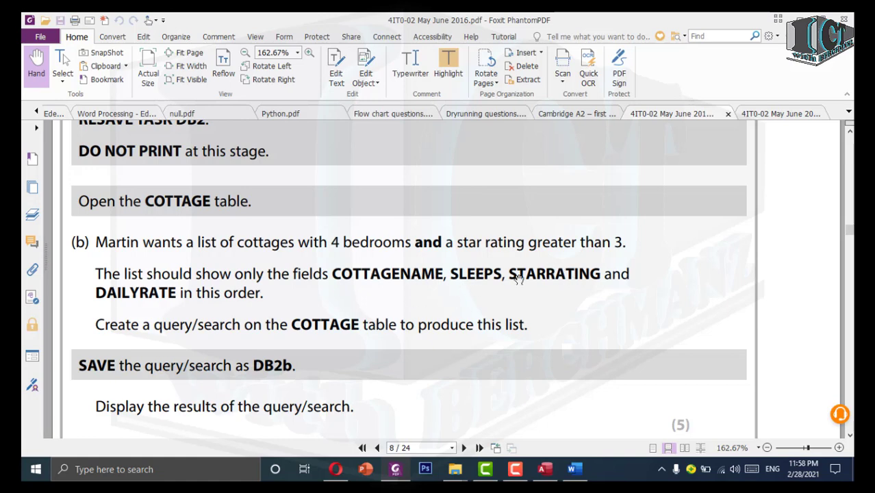
click(544, 469)
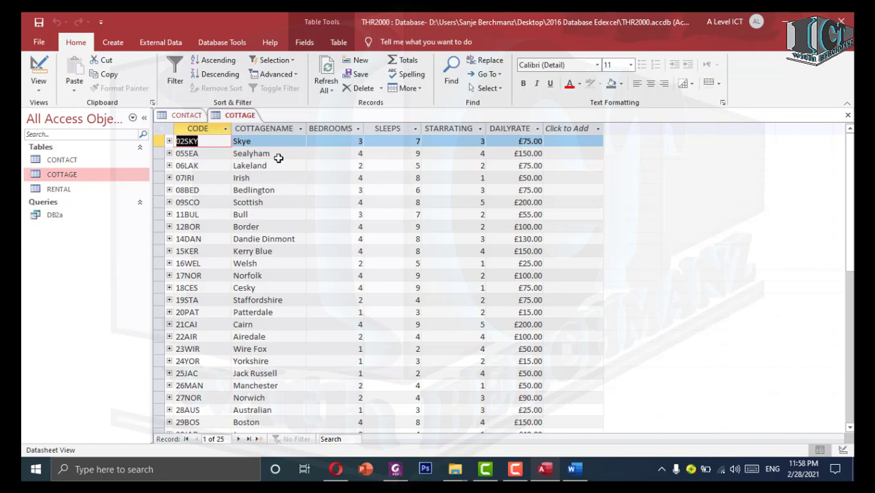
Step: Start a new query design on the COTTAGE table, with its full field list shown
click(113, 41)
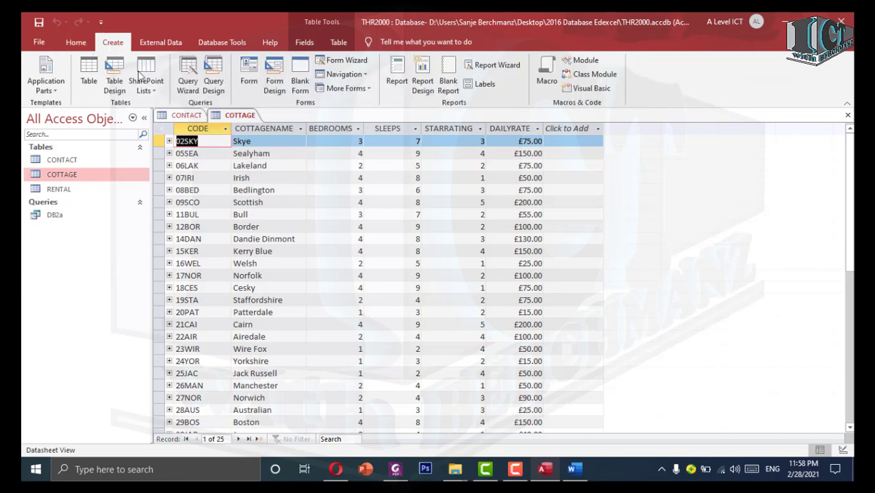
click(214, 85)
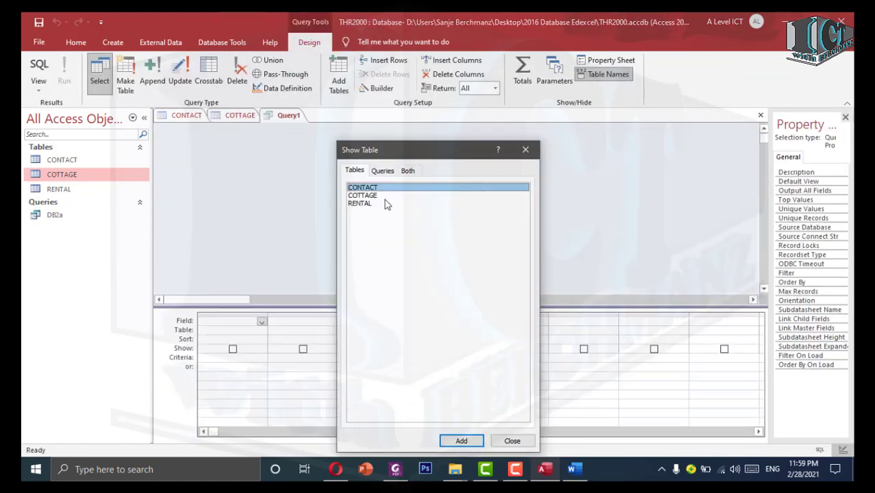
click(366, 197)
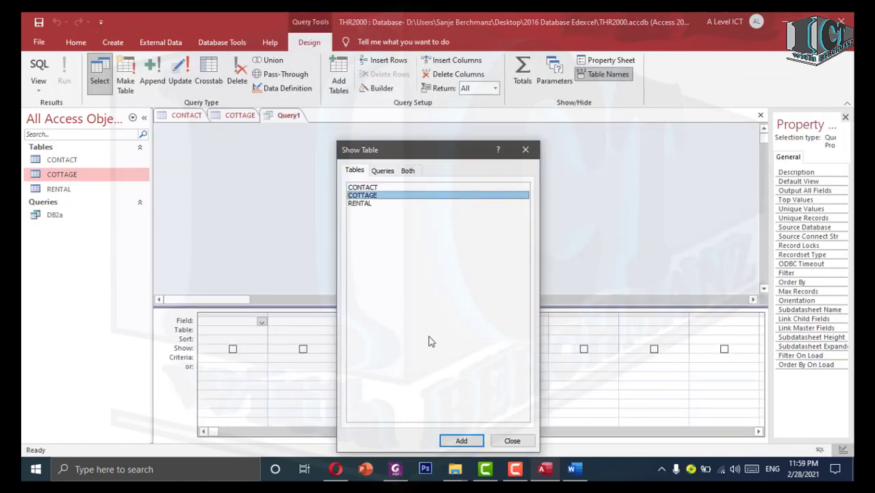
click(461, 441)
click(512, 441)
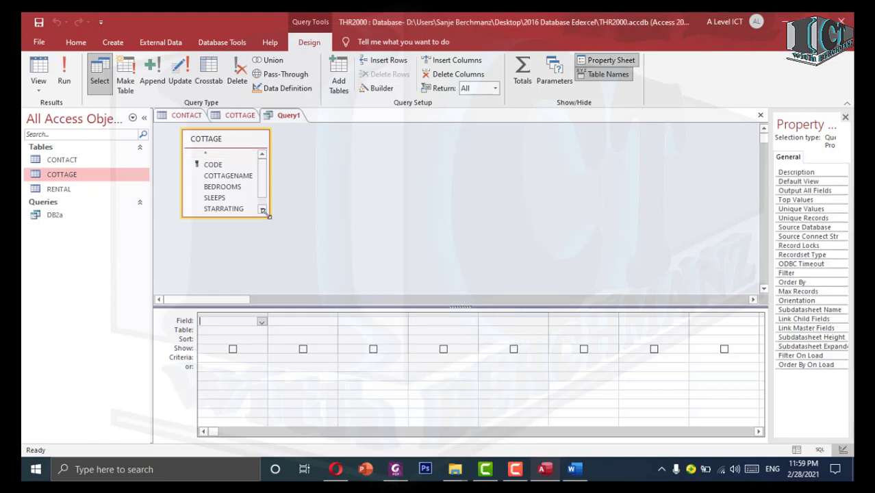
drag(249, 217, 251, 246)
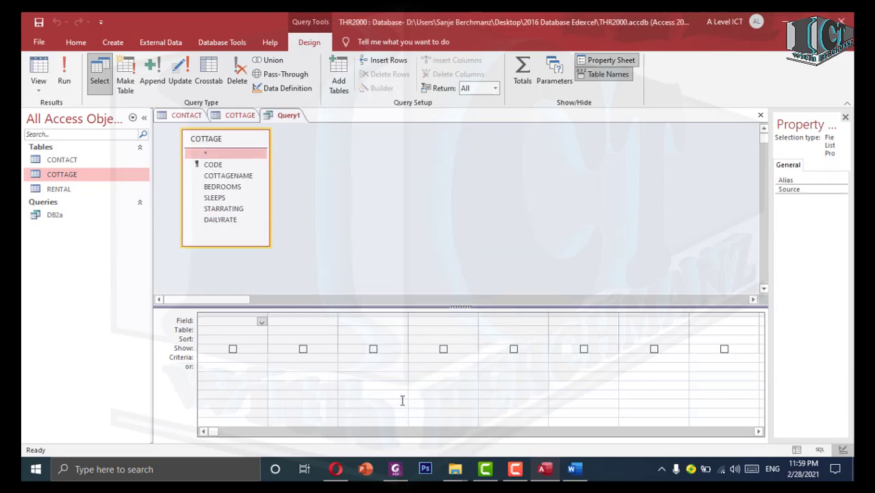
click(397, 468)
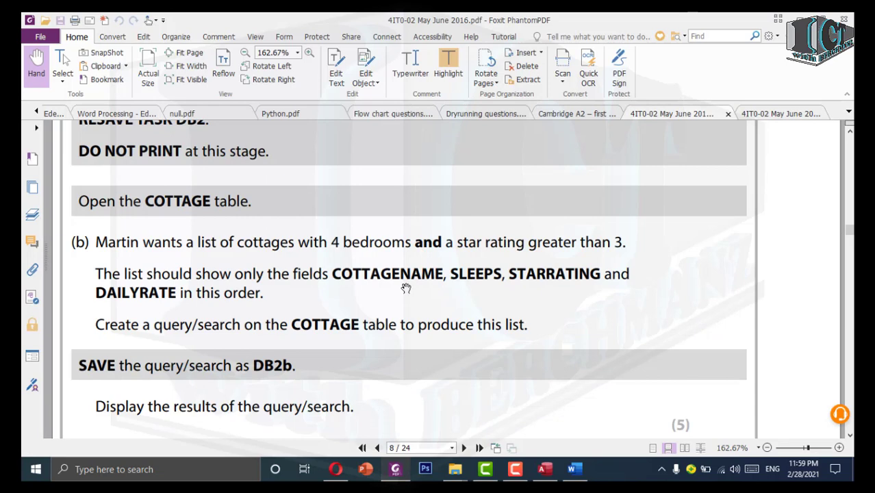
click(545, 469)
Step: Add COTTAGENAME, SLEEPS, STARRATING and DAILYRATE to the query grid
double_click(224, 177)
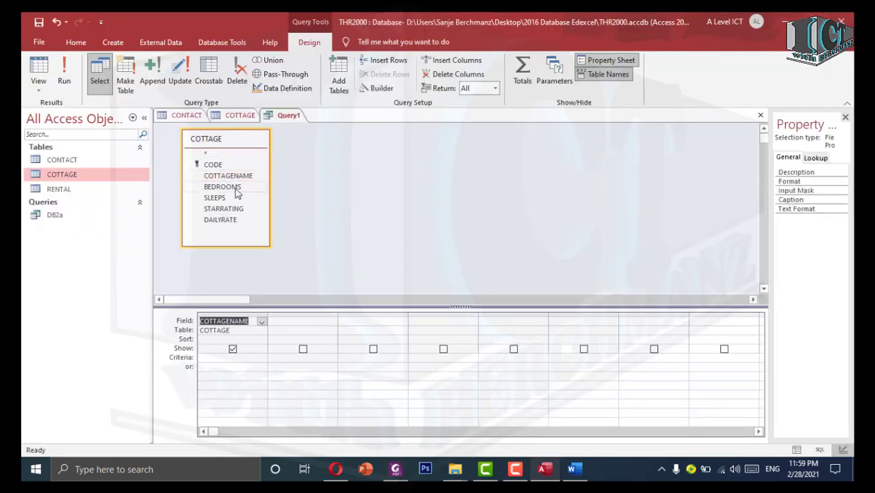
click(221, 198)
double_click(222, 198)
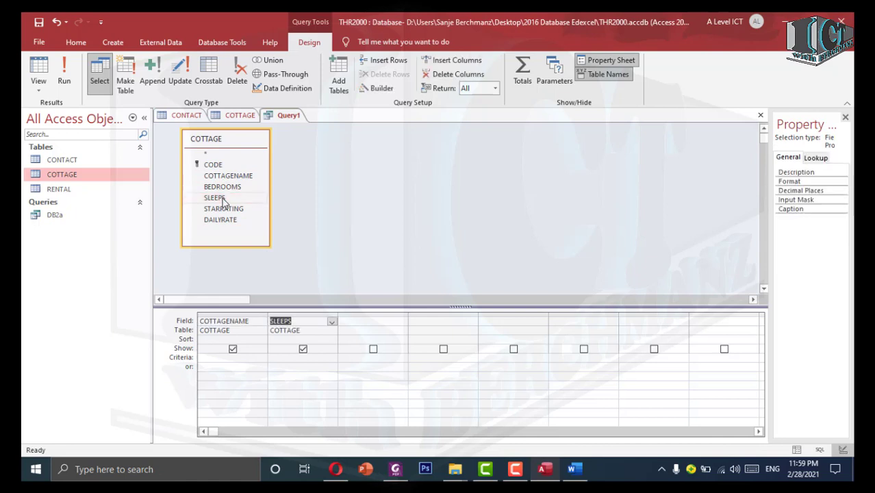
double_click(226, 209)
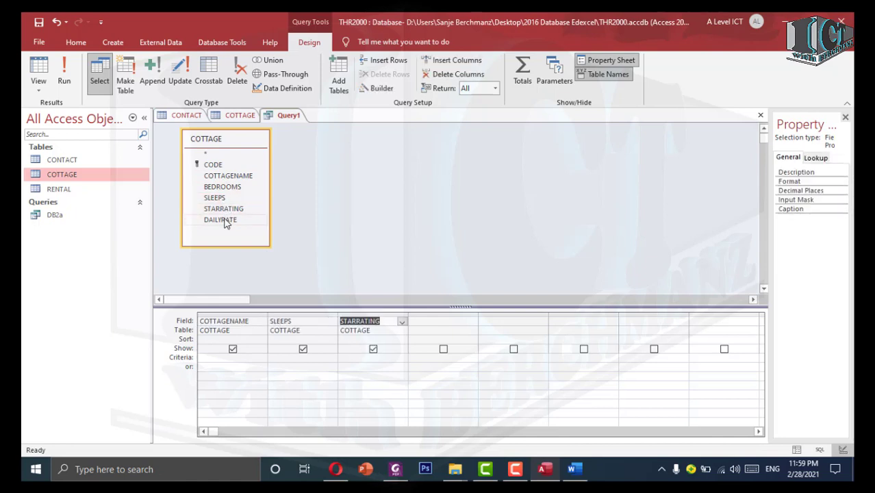
double_click(220, 219)
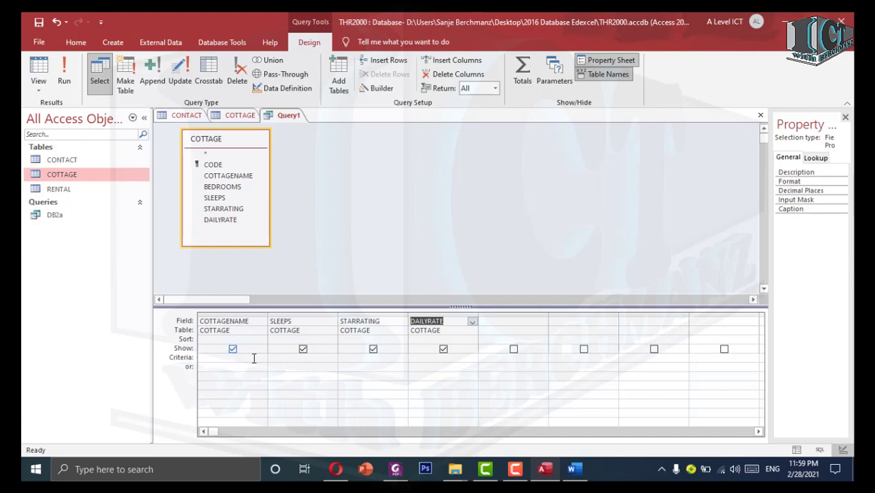
click(395, 469)
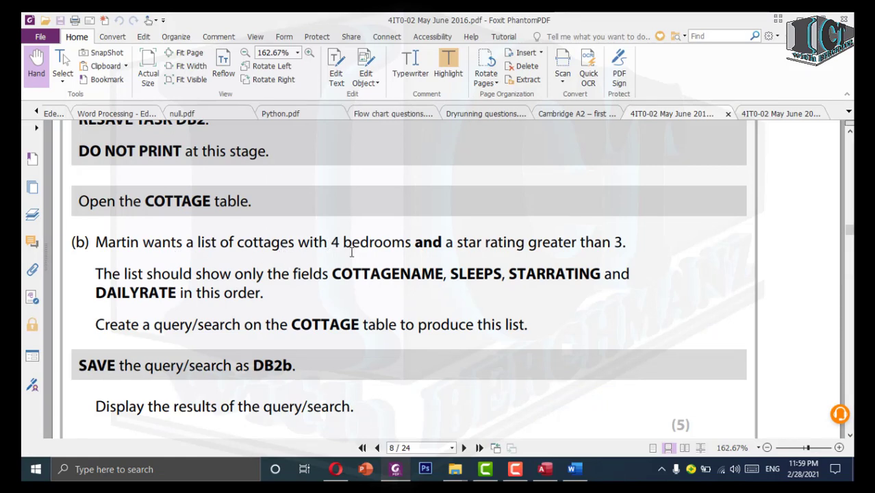
click(544, 469)
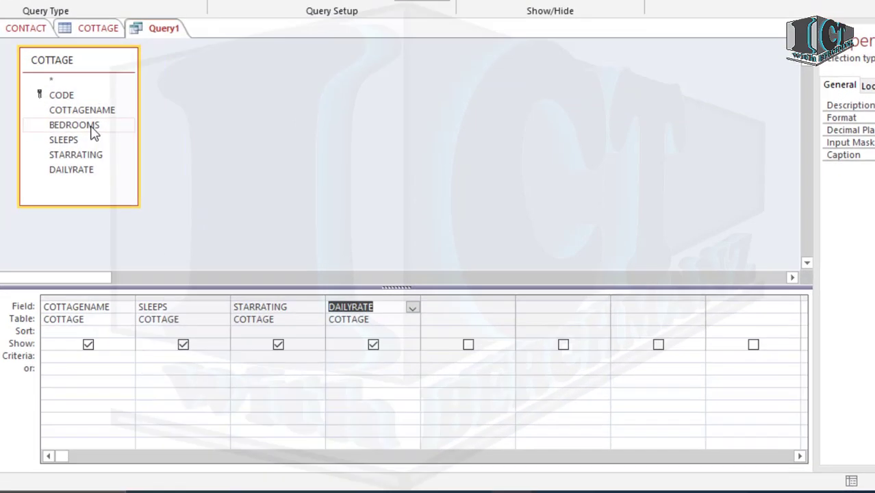
Step: Add BEDROOMS to the query grid with Show unticked
double_click(237, 193)
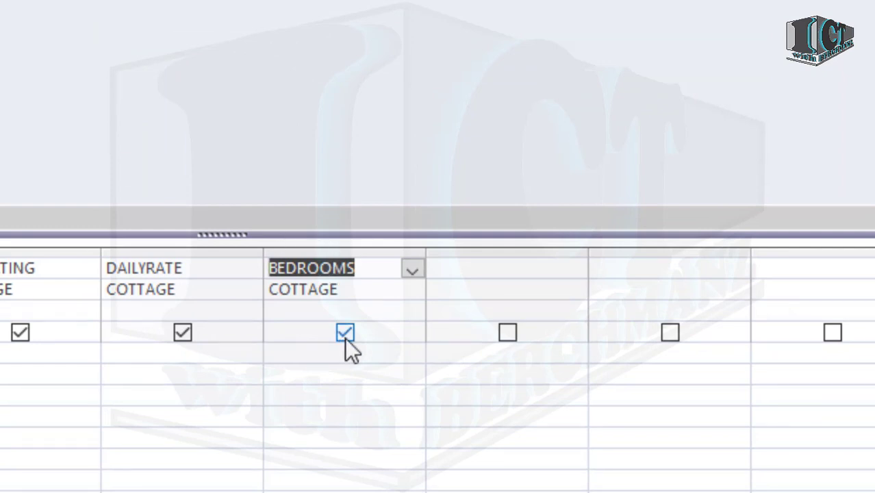
click(345, 333)
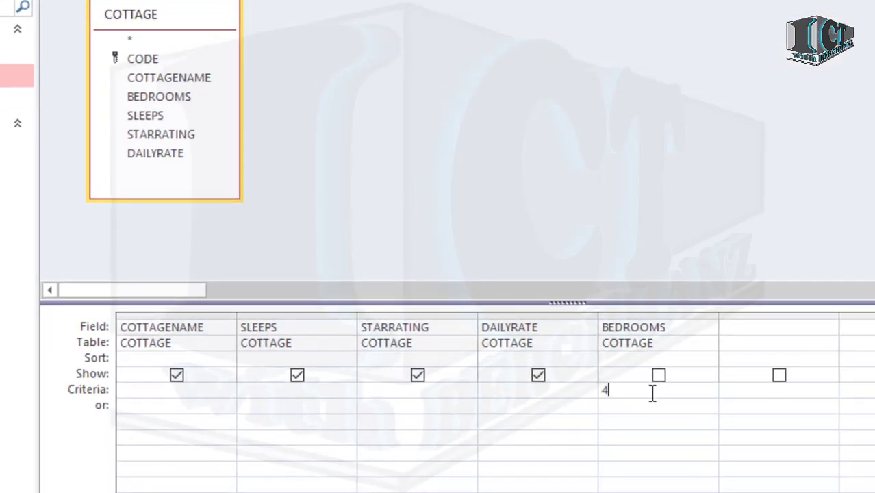
click(457, 465)
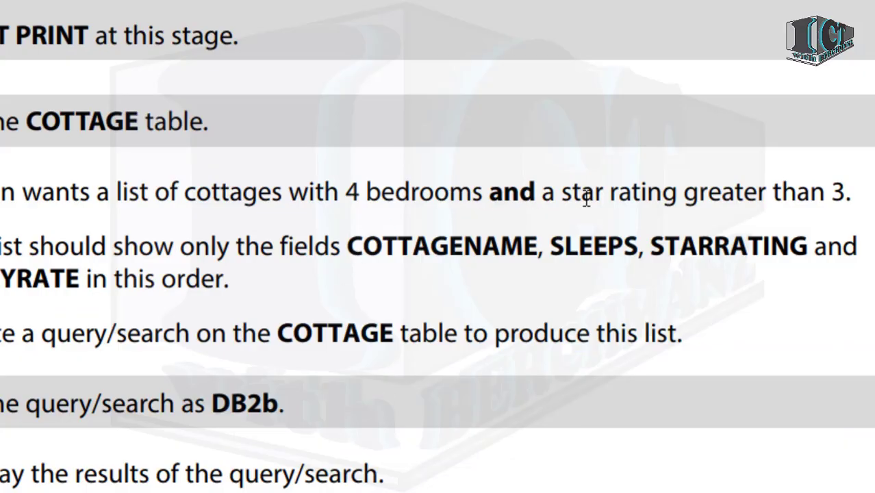
click(712, 452)
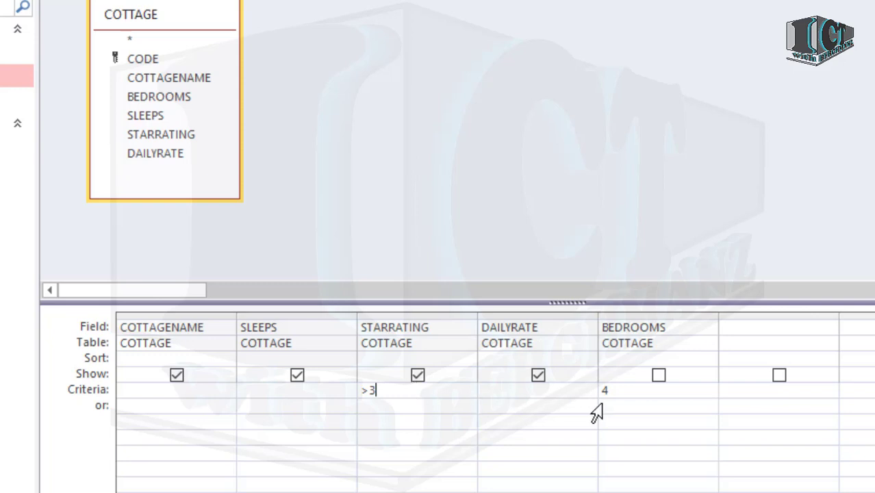
Step: Set the criteria to 4 for BEDROOMS and >3 for STARRATING
double_click(634, 391)
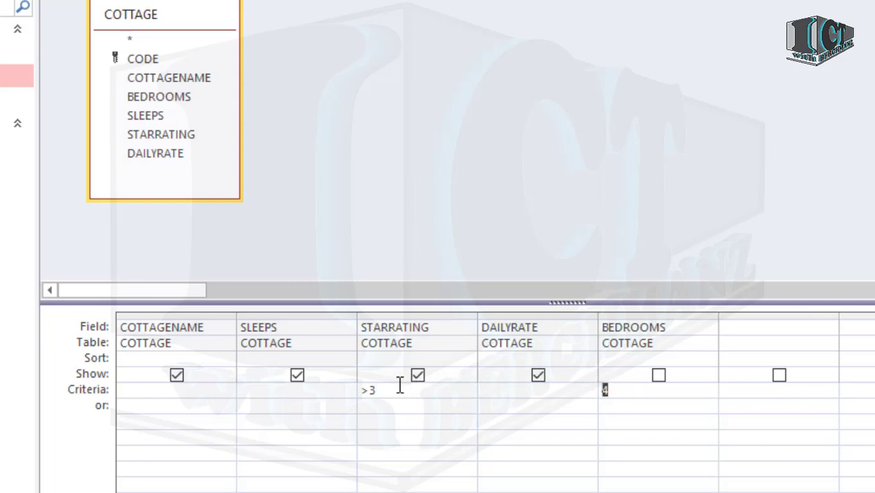
click(375, 390)
click(254, 405)
click(363, 405)
click(621, 390)
click(409, 394)
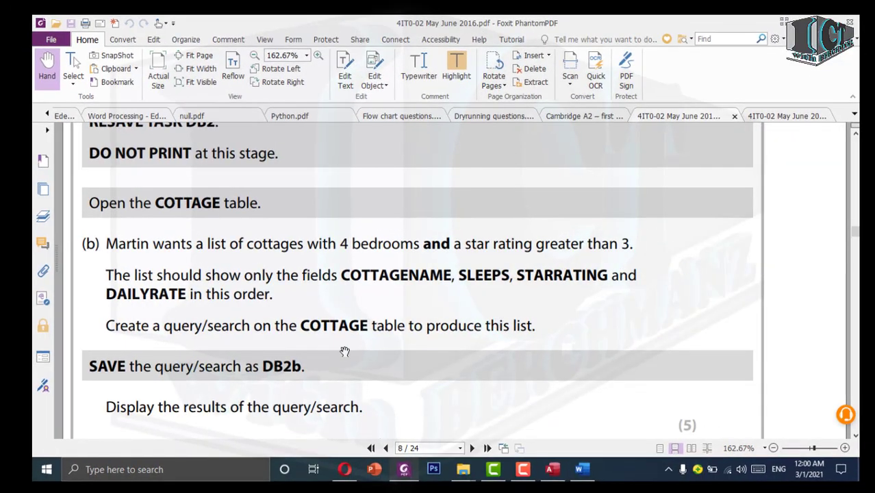
scroll(342, 351, down, 1)
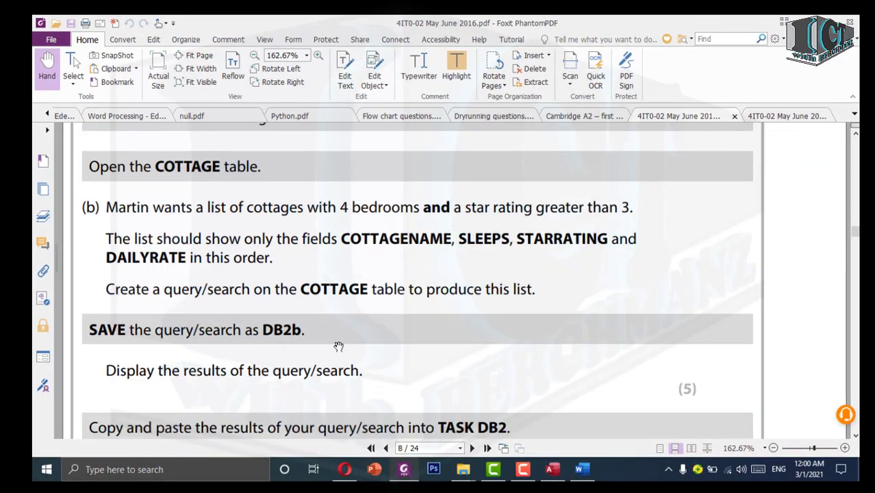
scroll(338, 346, down, 1)
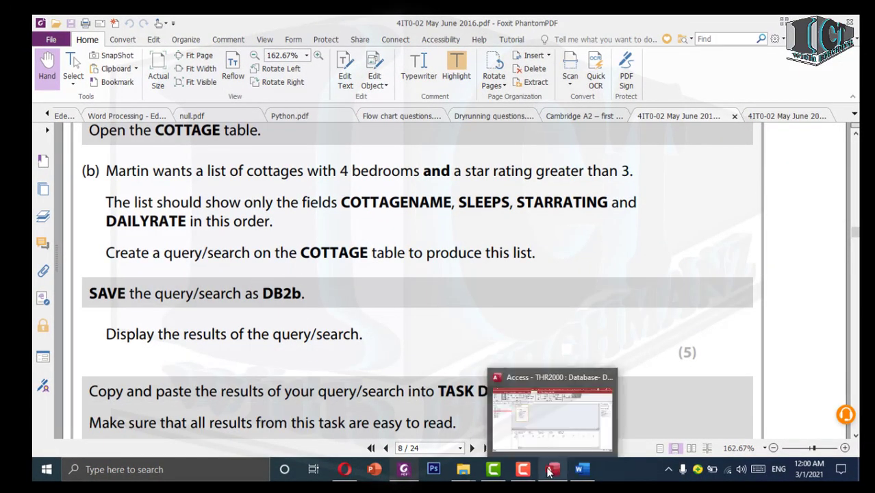
click(551, 469)
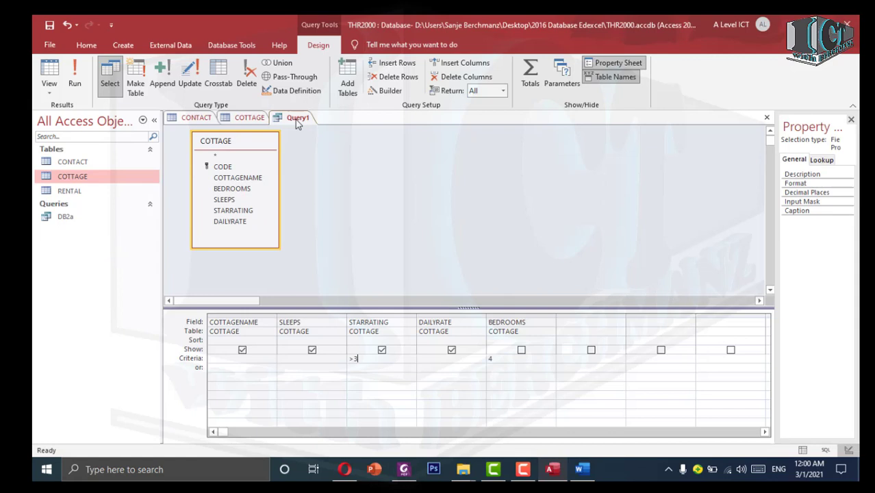
Step: Run the query to list the five matching cottages
click(75, 77)
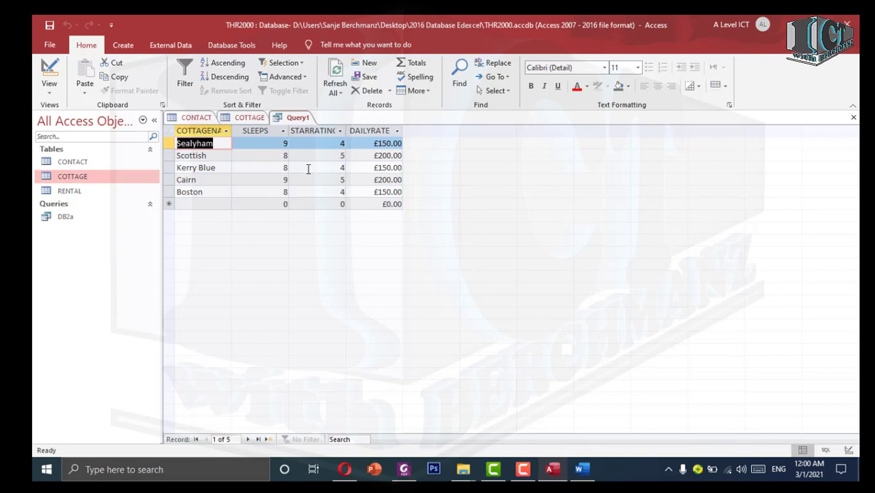
click(404, 469)
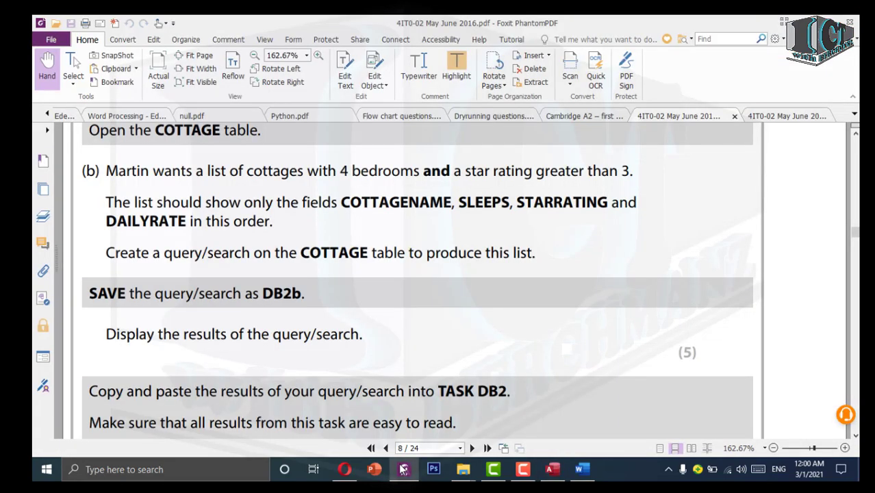
click(404, 469)
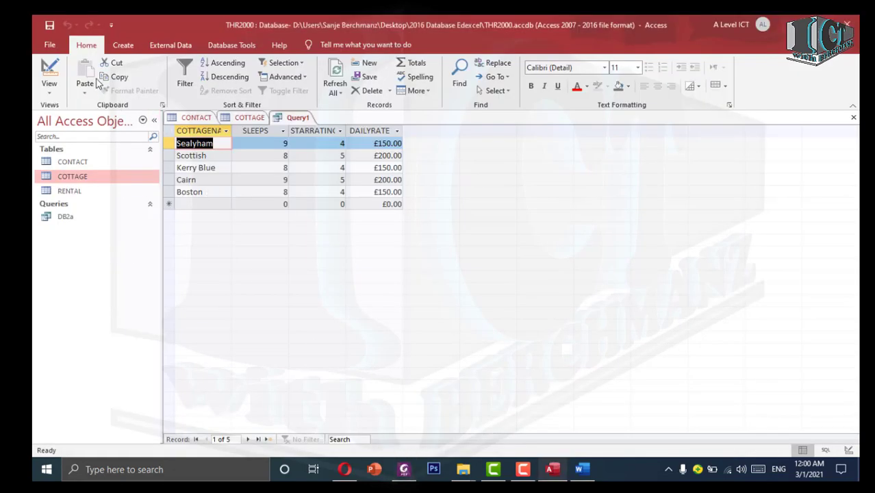
Step: Save the query as DB2b
click(50, 25)
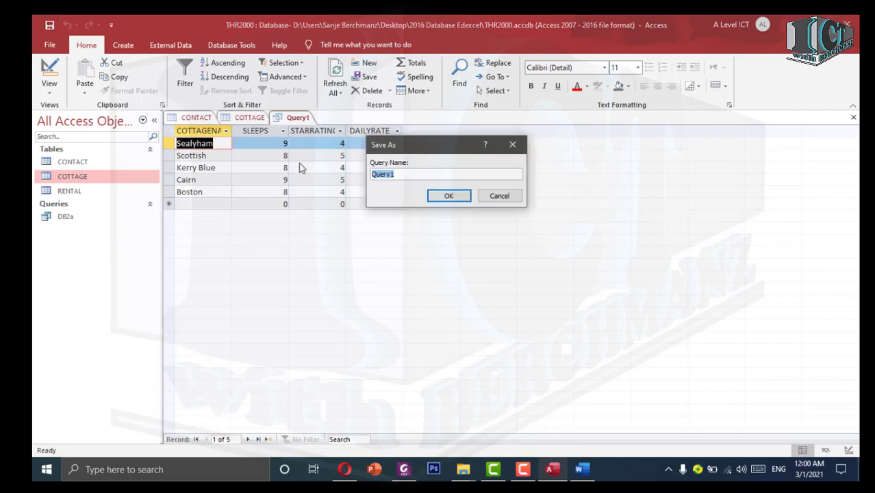
text(DB2b)
click(450, 198)
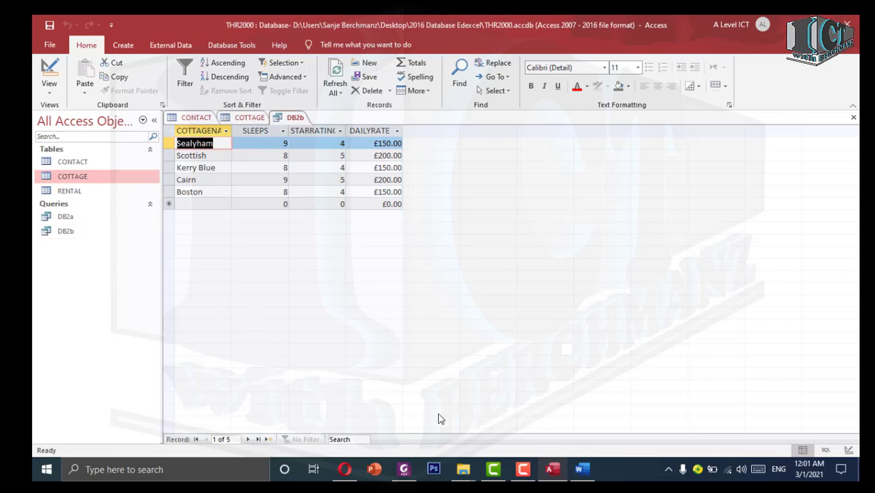
Step: Read the remaining Task DB2 instructions in the exam paper
click(402, 470)
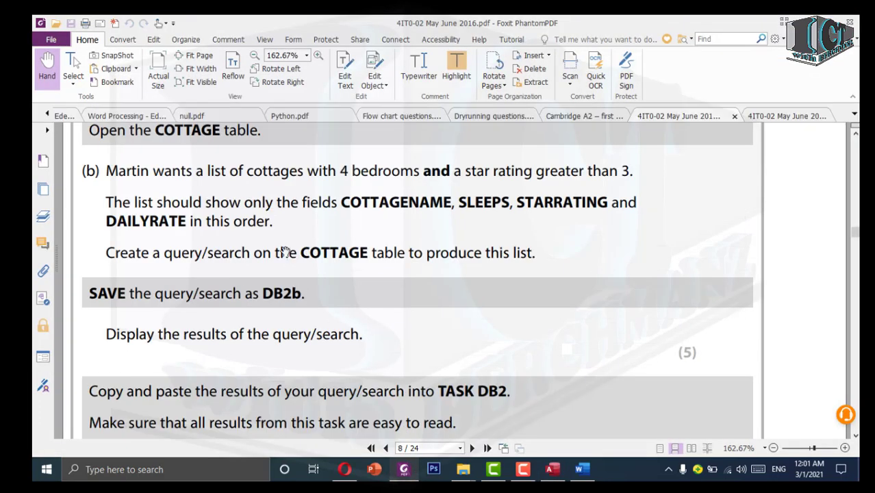
scroll(198, 247, down, 2)
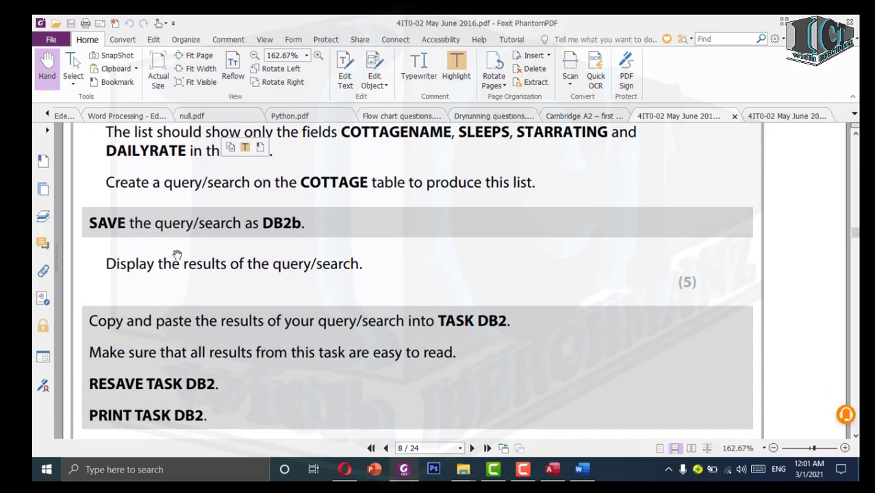
scroll(291, 281, down, 2)
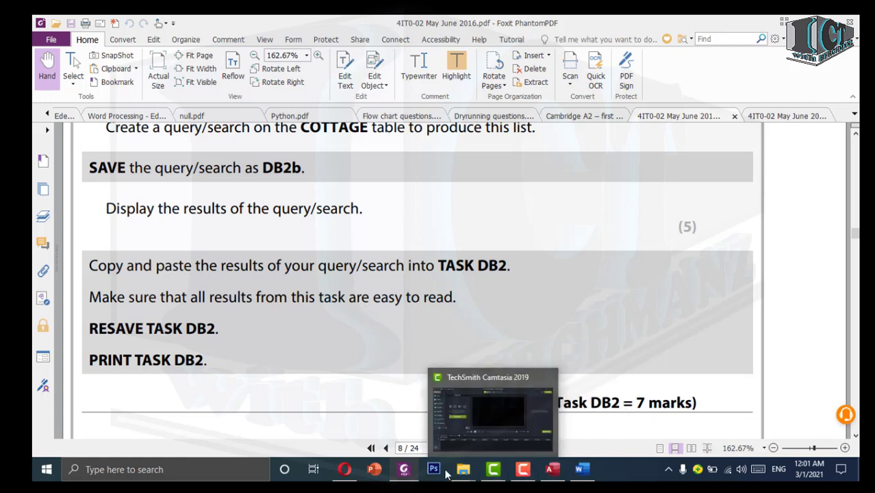
Step: Select and copy all DB2b result rows for the TASK DB2 document
click(551, 469)
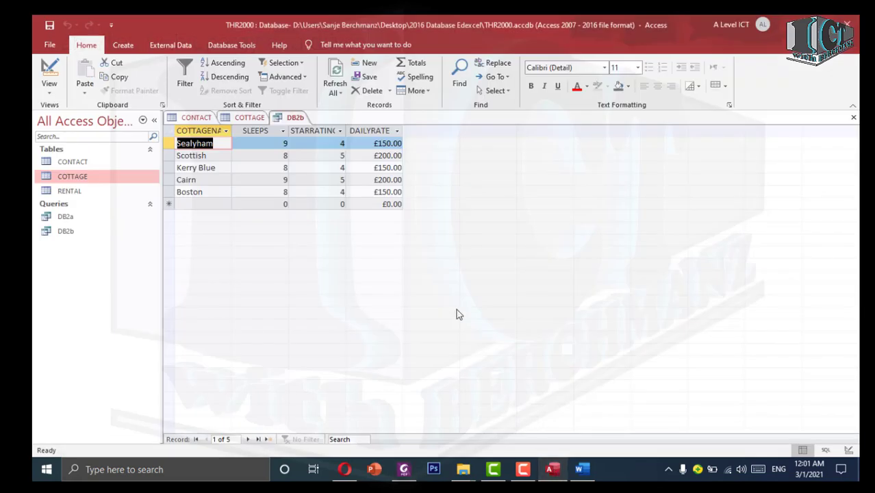
click(168, 132)
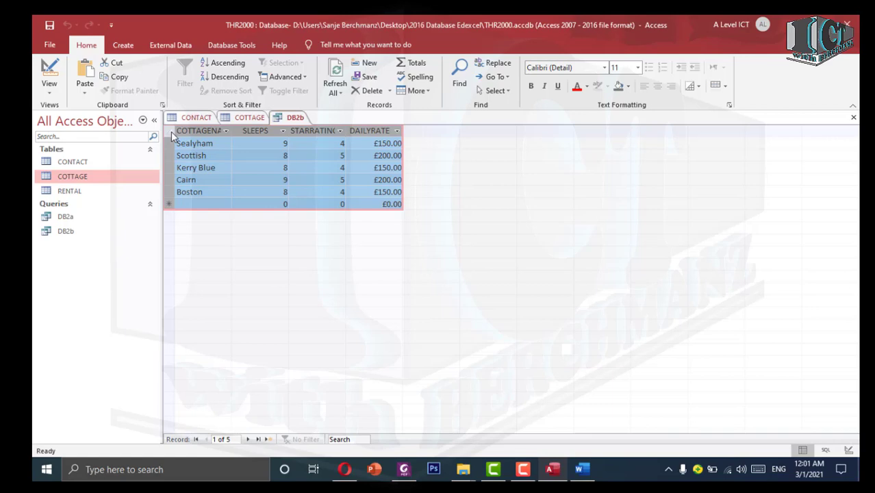
click(581, 469)
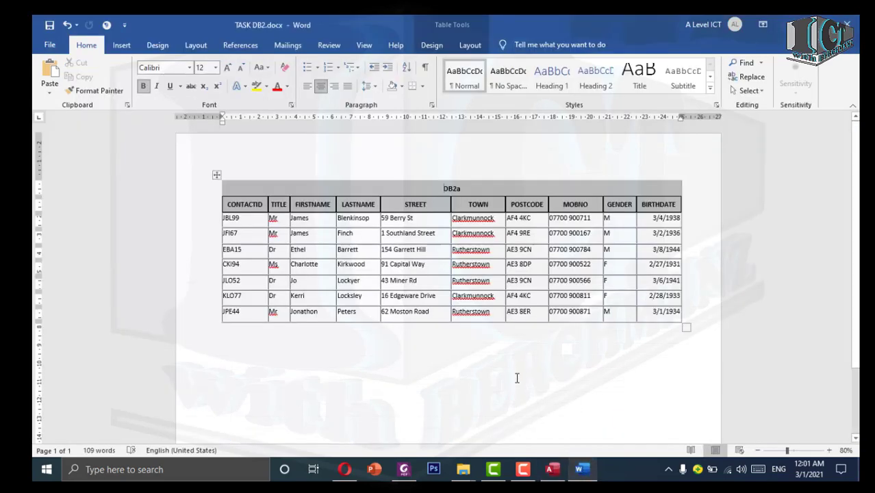
Step: Paste the DB2b results below the DB2a table, enlarge the table, and save TASK DB2
key(Return)
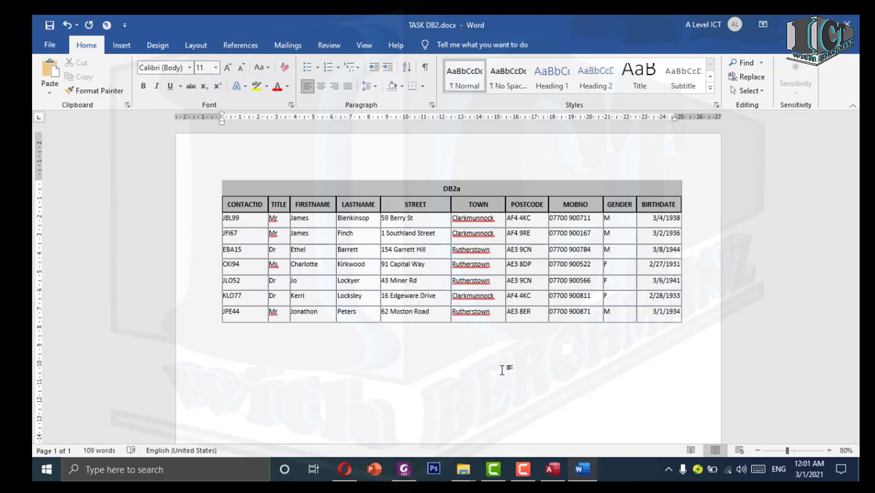
text(DB2b COTTAGENAME	SLEEPS	STARRATING	DAILYRATE Sealyham	9	4	£150.00 Scottish	8	5	£200.00 Kerry Blue	8	4	£150.00 Cairn	9	5	£200.00 Boston	8	4	£150.00)
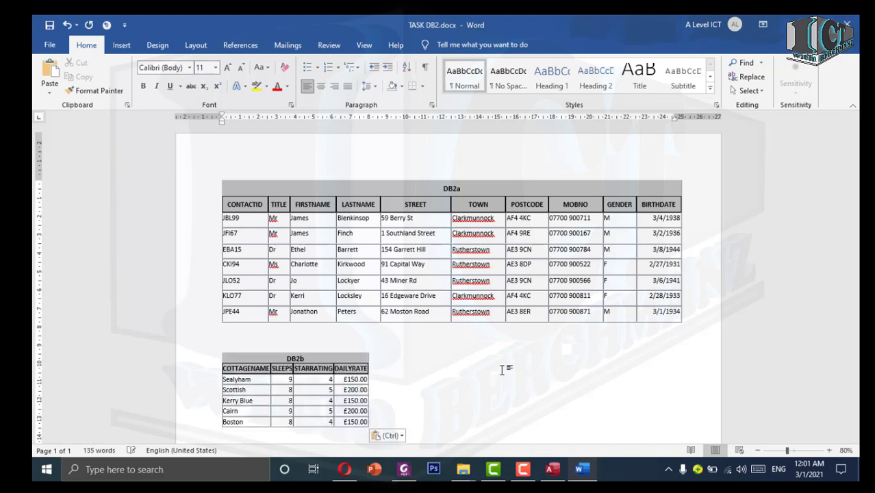
scroll(484, 383, down, 2)
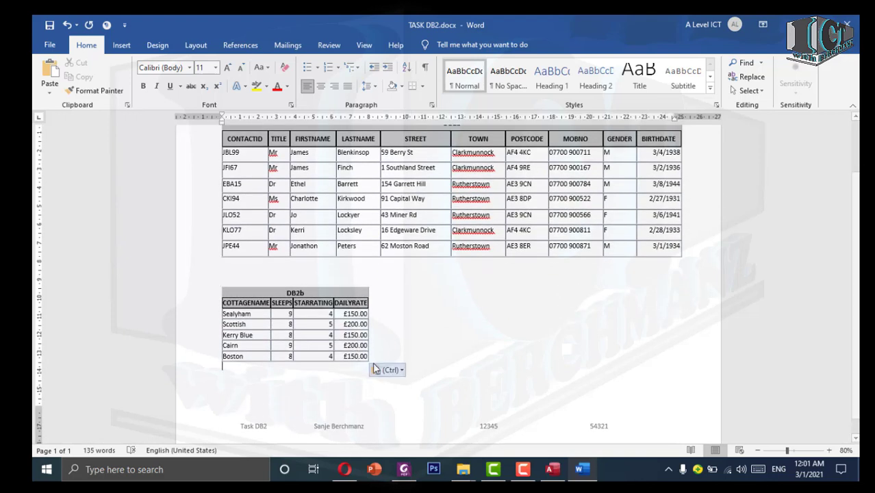
click(358, 302)
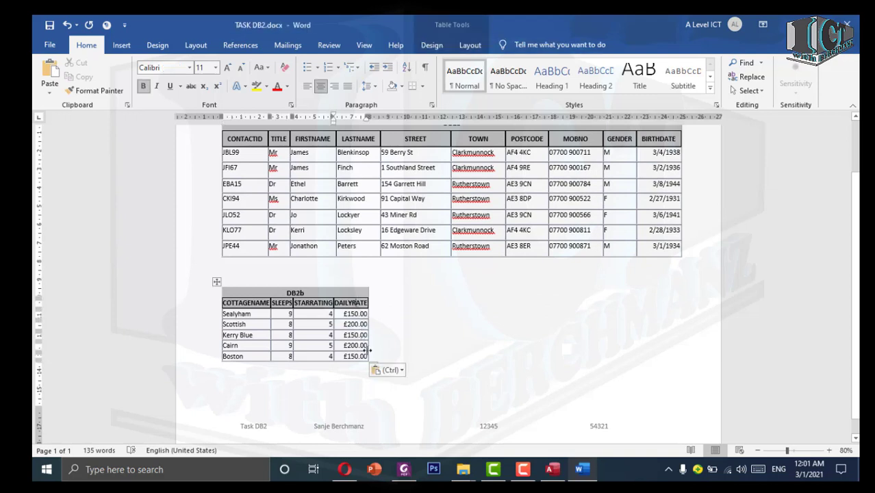
drag(368, 357, 495, 398)
click(459, 406)
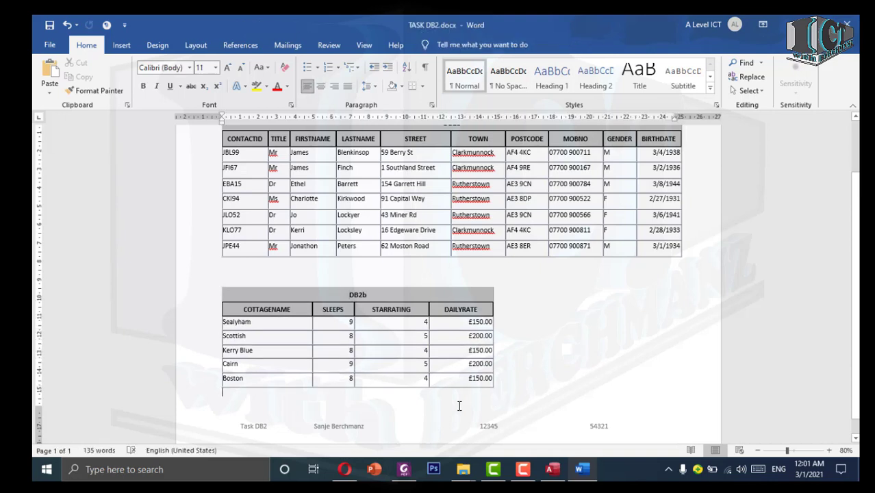
click(50, 26)
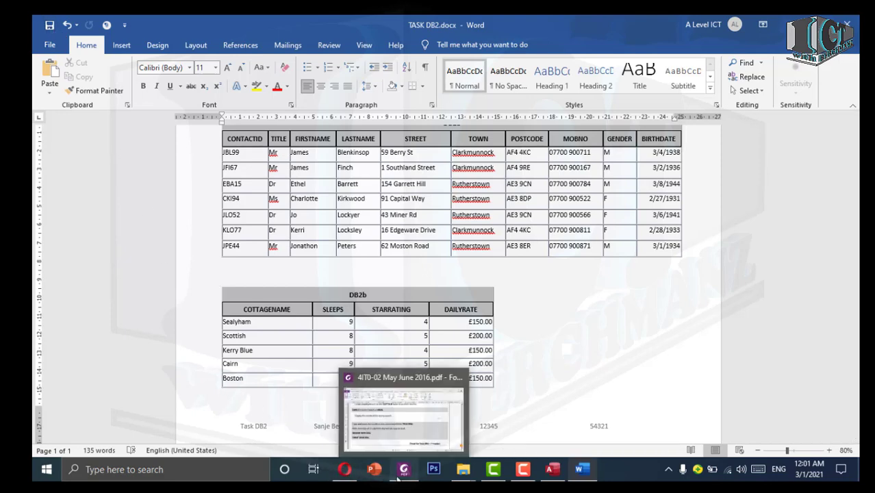
click(401, 471)
scroll(348, 387, down, 2)
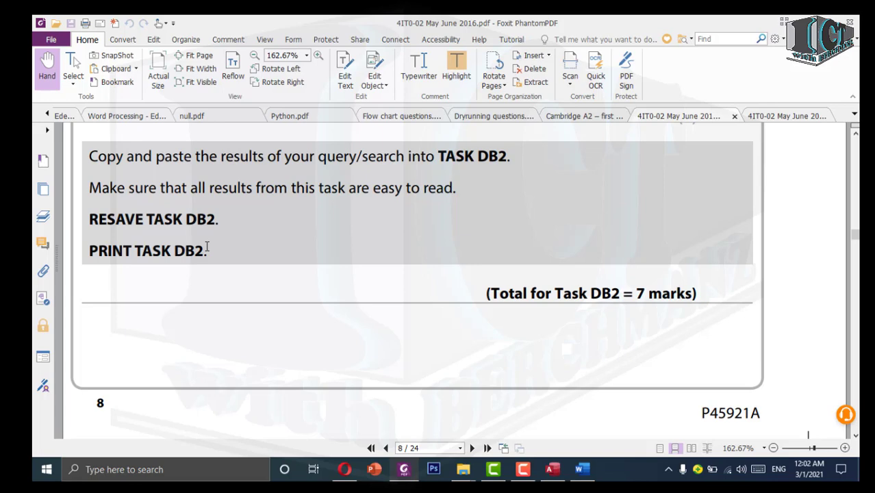
scroll(205, 212, down, 5)
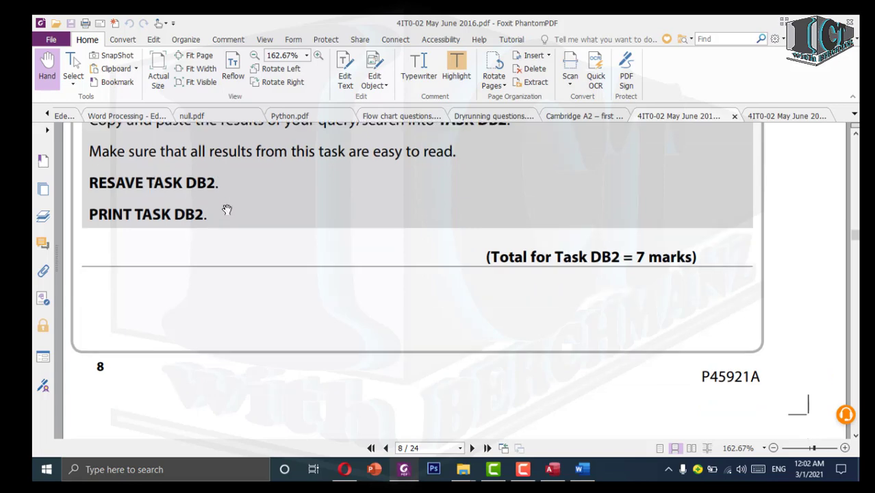
scroll(239, 208, down, 3)
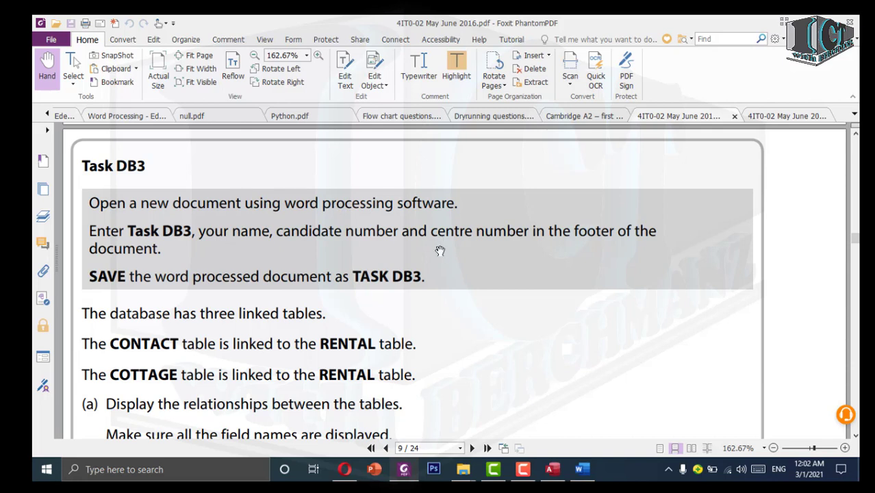
click(580, 468)
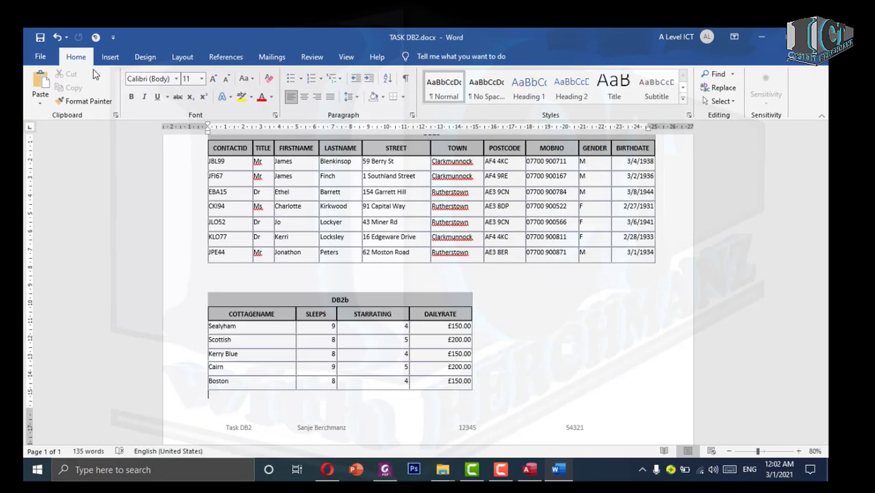
Step: Save a copy as TASK DB3.docx in the 2016 Database Edexcel folder
click(41, 58)
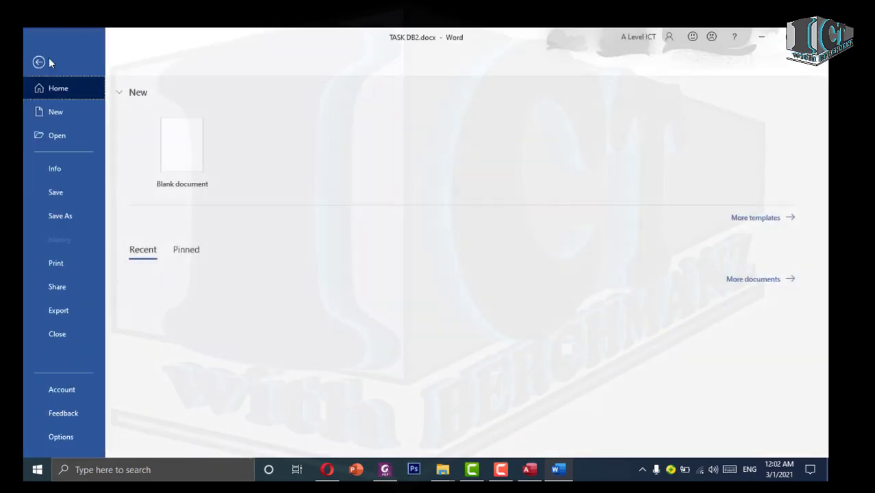
click(65, 218)
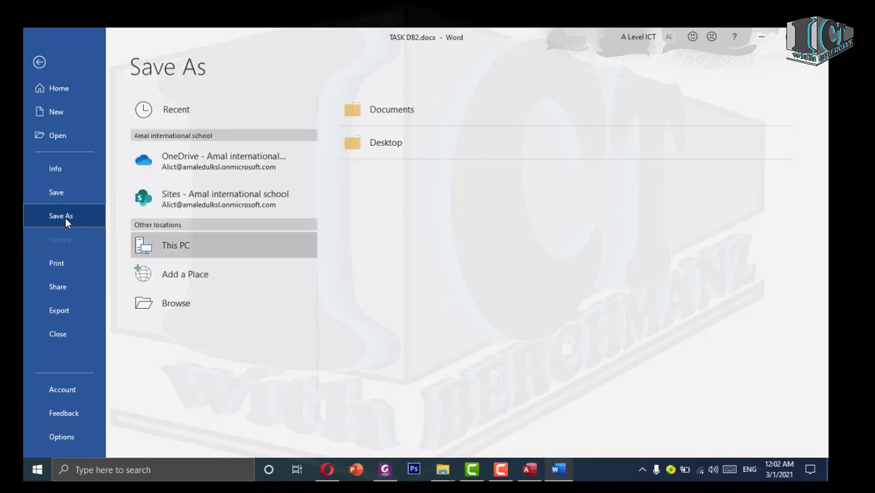
click(184, 309)
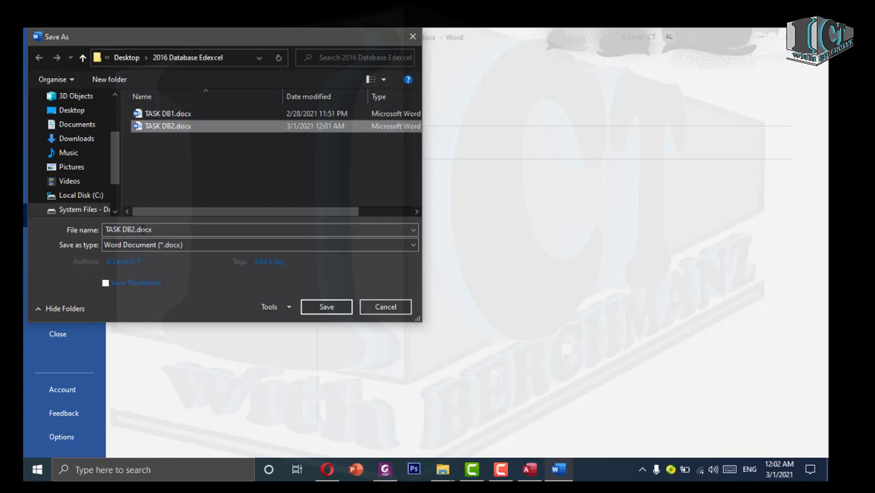
click(134, 229)
click(136, 259)
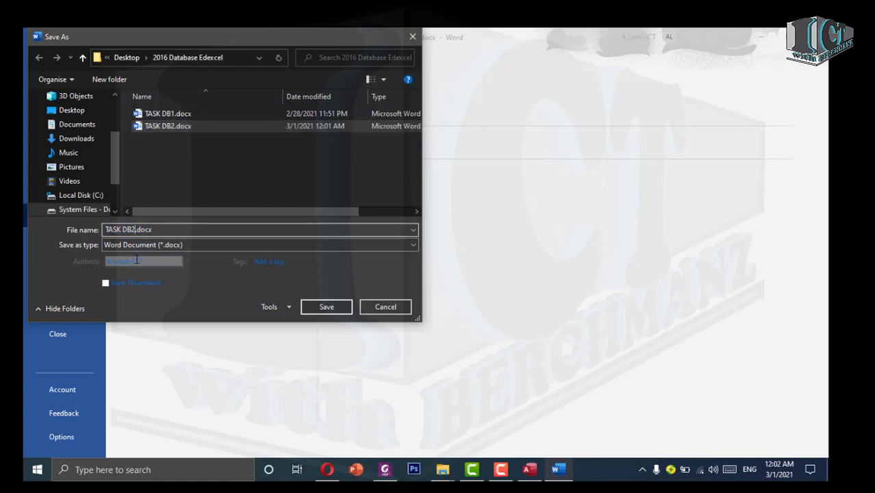
key(BackSpace)
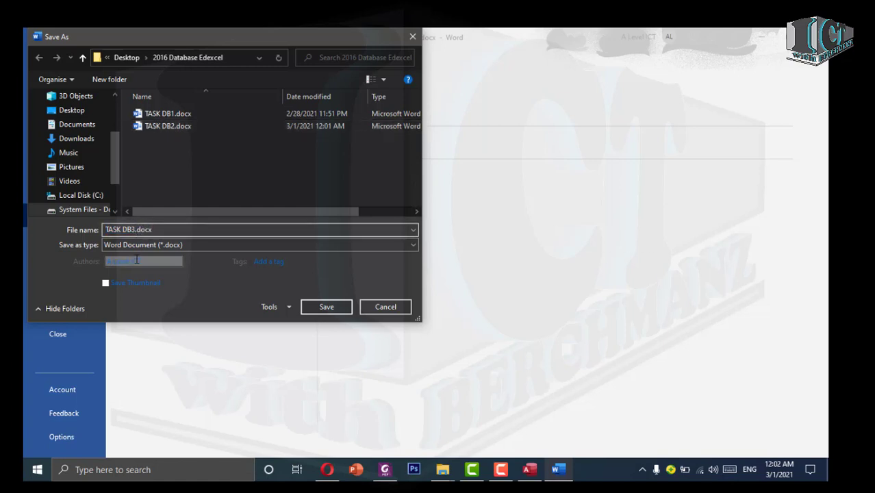
click(333, 308)
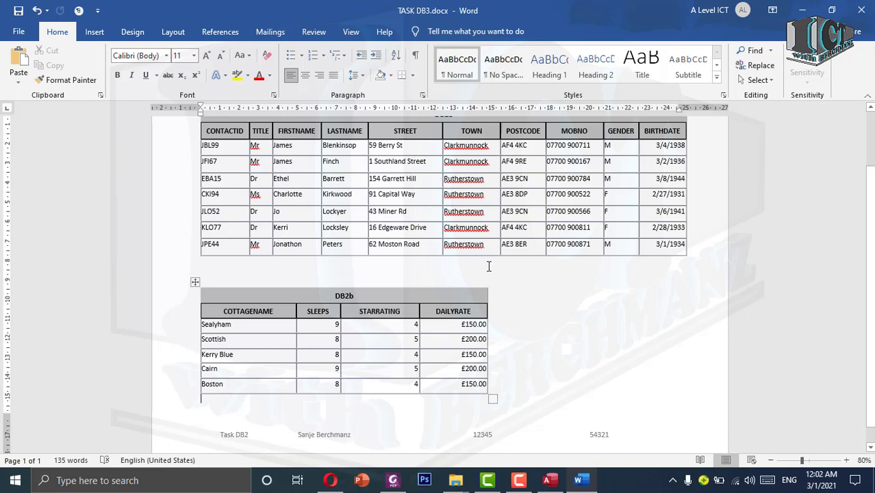
Step: Delete both tables from the document body
key(ctrl+a)
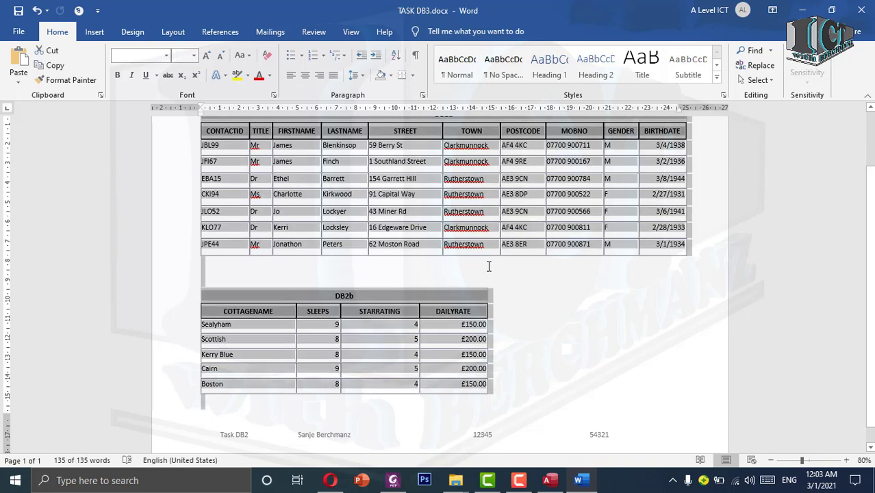
key(Delete)
scroll(452, 322, down, 3)
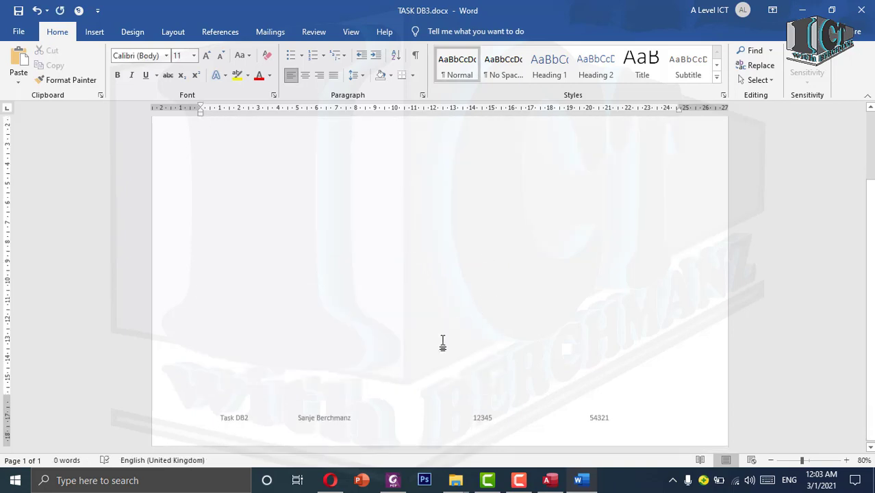
Step: Change the footer entry from Task DB2 to Task DB3
double_click(241, 422)
key(BackSpace)
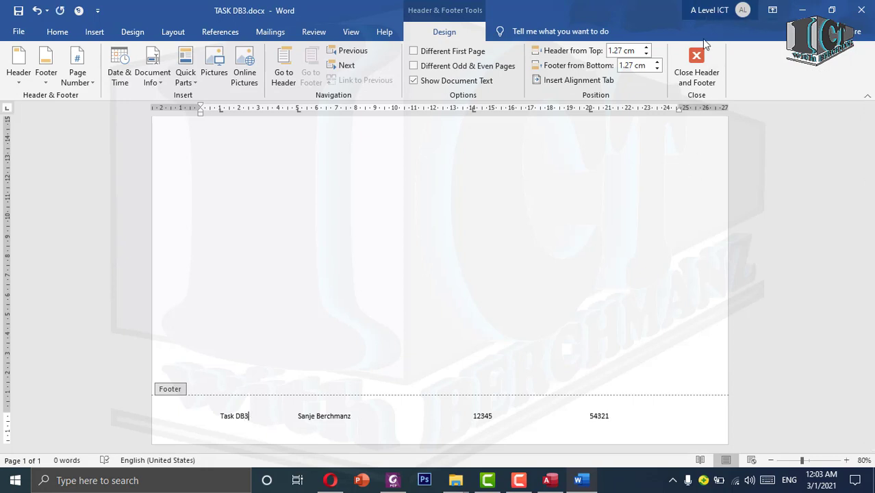
click(696, 65)
scroll(585, 282, down, 1)
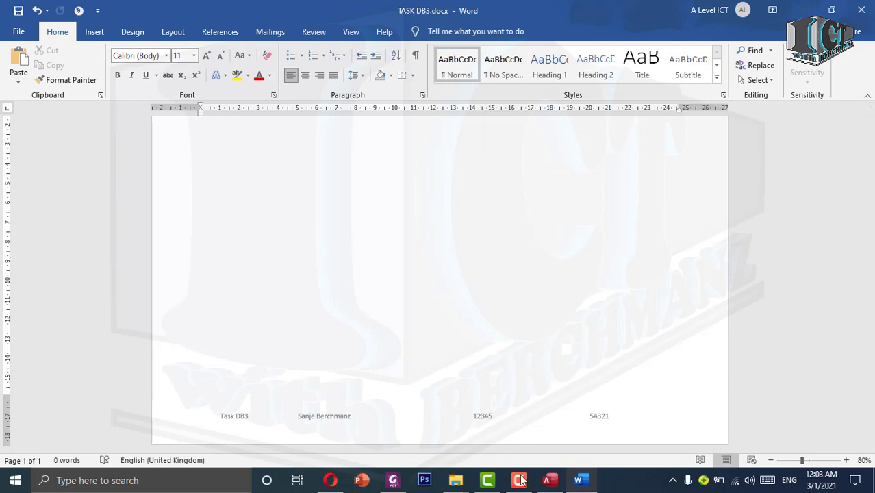
click(401, 483)
scroll(282, 276, down, 2)
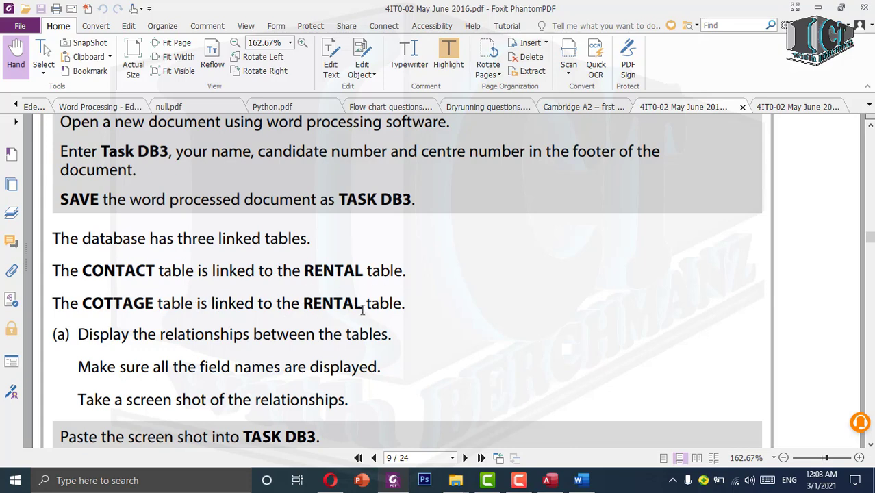
Step: Read Task DB3 part (a) about screenshotting the table relationships
scroll(363, 310, down, 2)
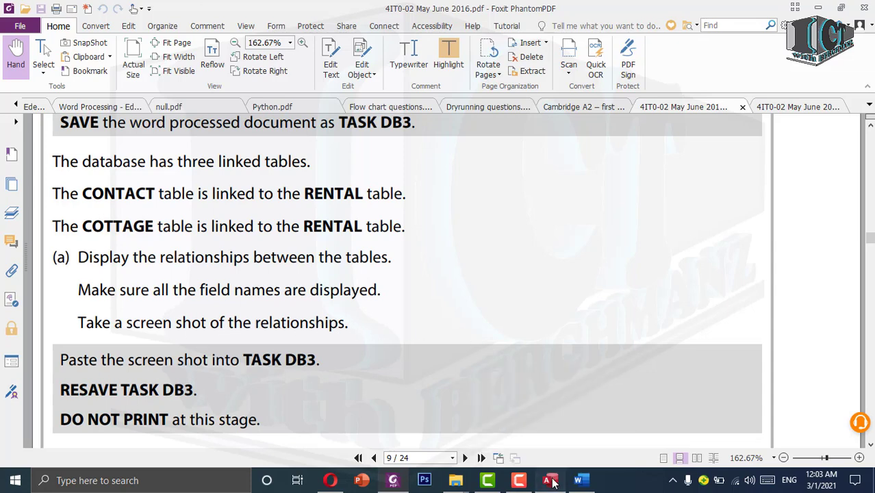
click(478, 381)
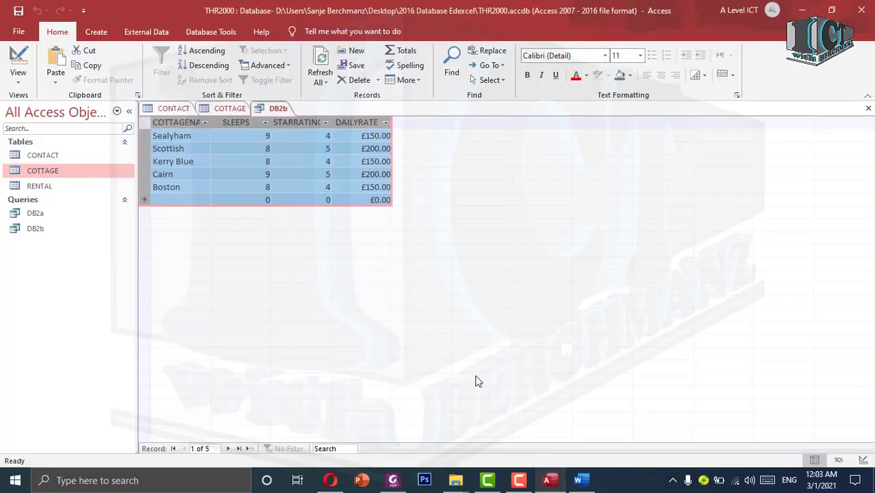
Step: Close all open objects, saving CONTACT and COTTAGE changes, and display the Relationships view
right_click(278, 112)
click(306, 152)
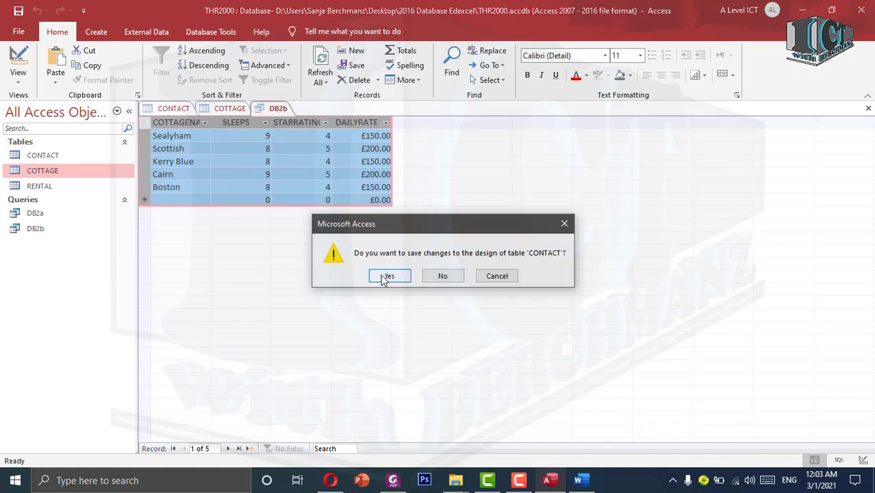
click(387, 275)
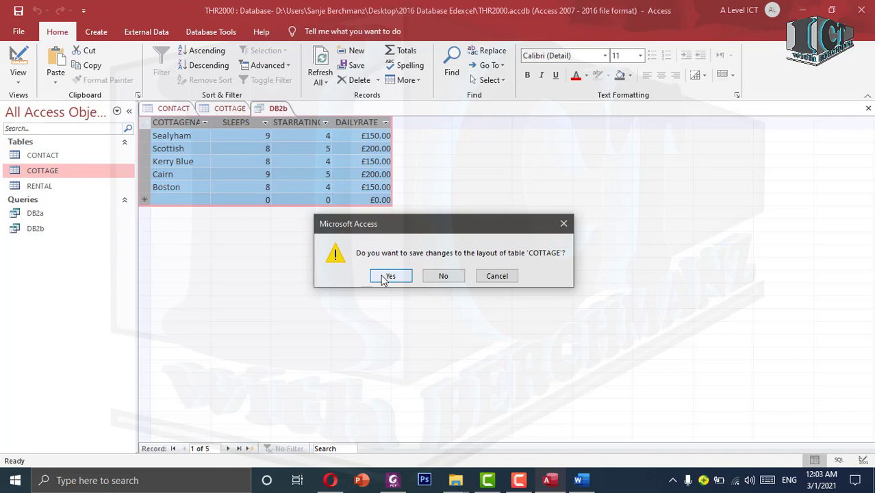
click(386, 277)
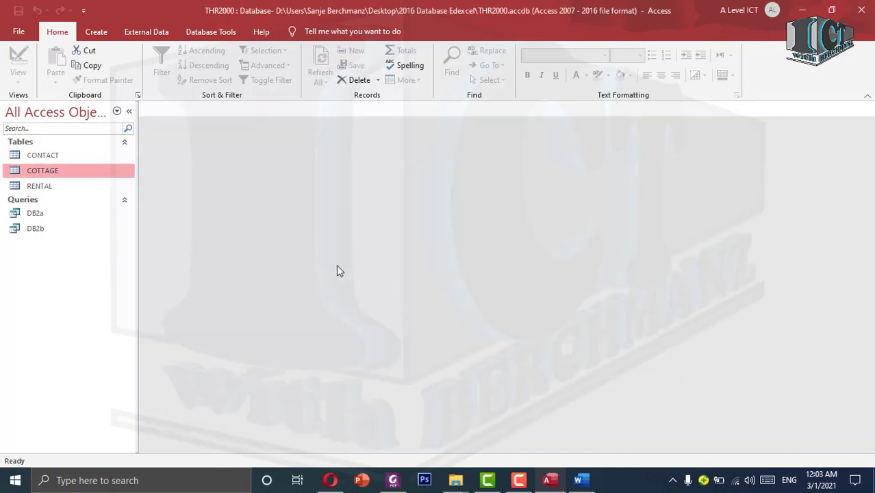
click(204, 32)
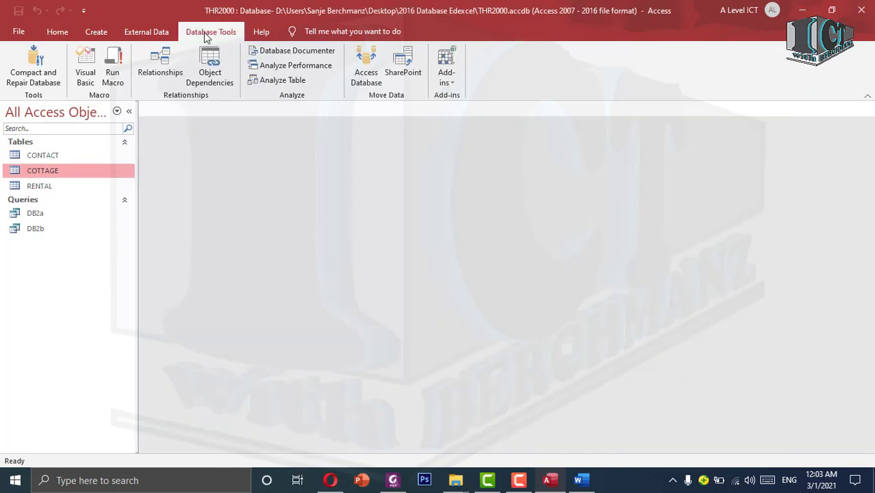
click(159, 67)
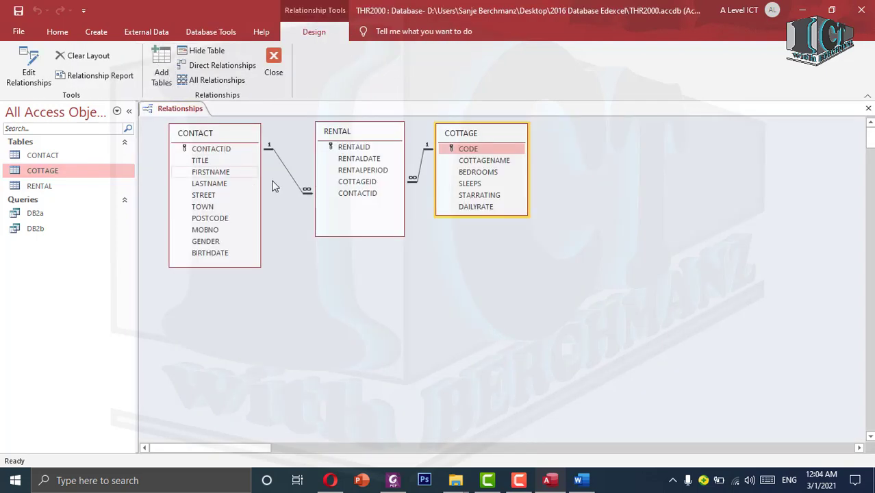
Step: Fit the COTTAGE, RENTAL and CONTACT table boxes to their fields, then bring up Word's TASK DB3 document
mouse_move(486, 215)
mouse_down()
mouse_move(486, 224)
mouse_move(488, 217)
mouse_up()
drag(359, 235, 367, 205)
mouse_move(235, 264)
mouse_down()
mouse_move(234, 274)
mouse_move(236, 263)
mouse_up()
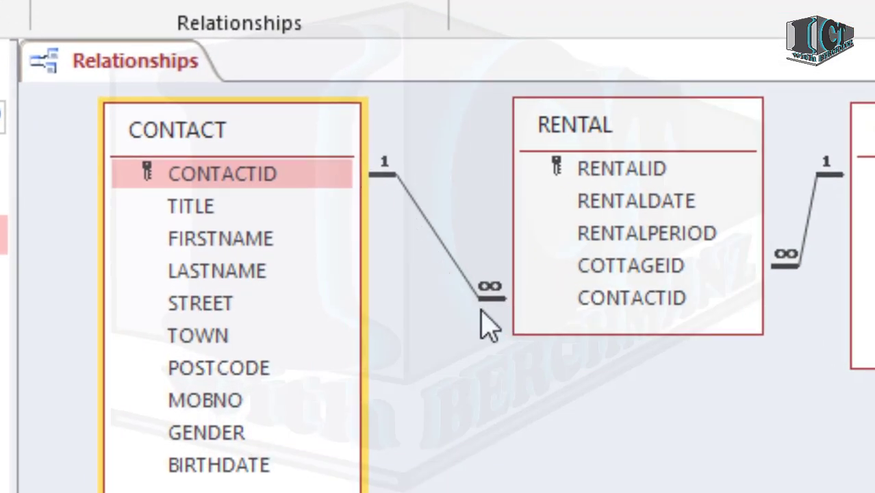
click(867, 168)
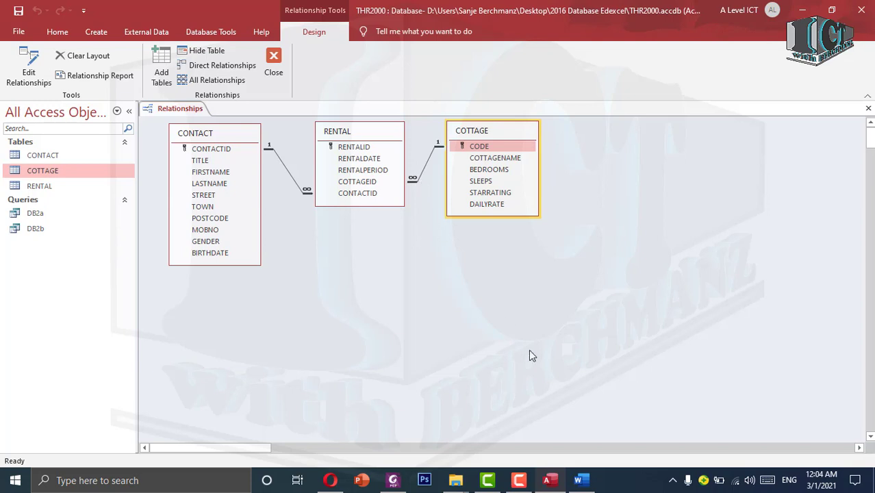
click(580, 480)
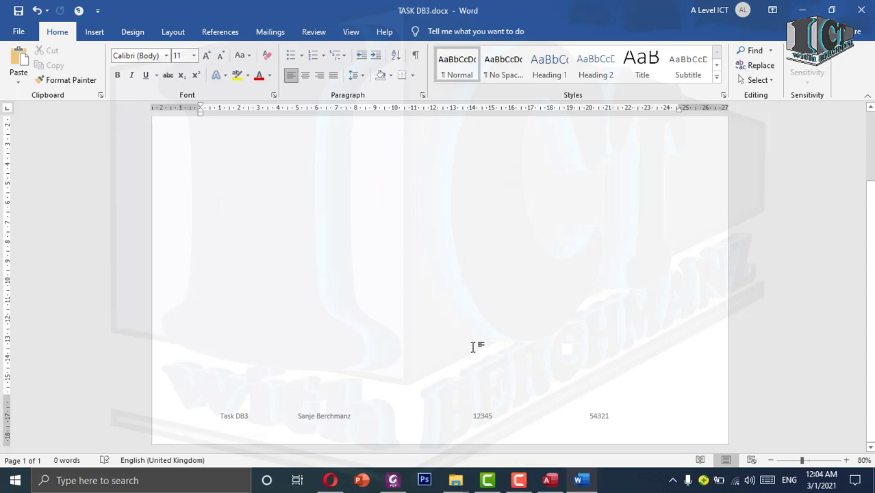
Step: Paste the Access relationships screenshot into TASK DB3
key(ctrl+v)
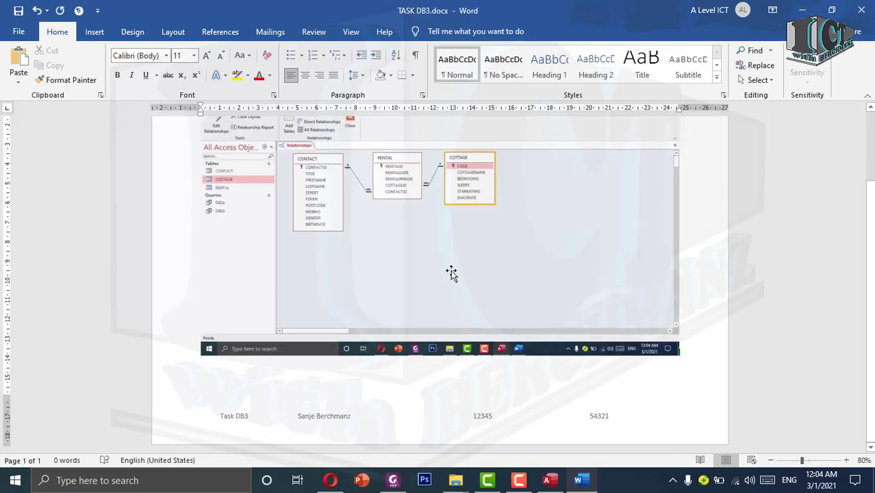
scroll(459, 236, up, 2)
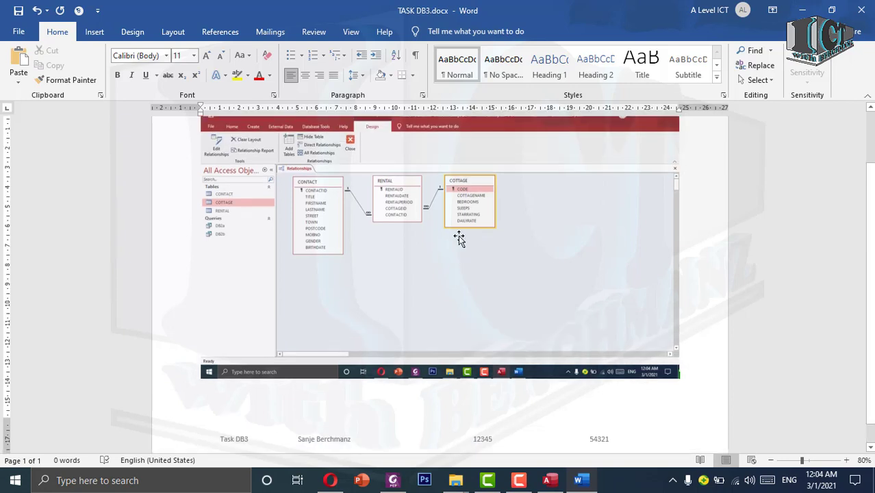
click(501, 212)
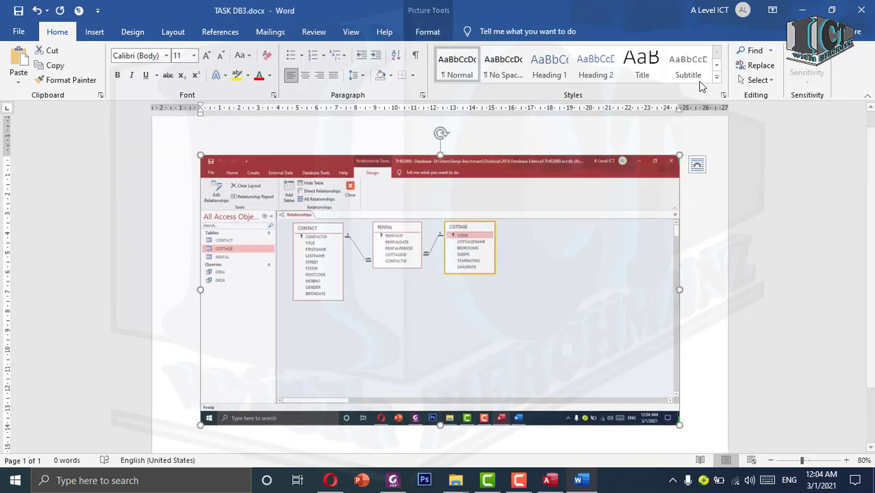
Step: Crop the screenshot to just the tables, enlarge it across the page, and return to the exam paper
click(430, 33)
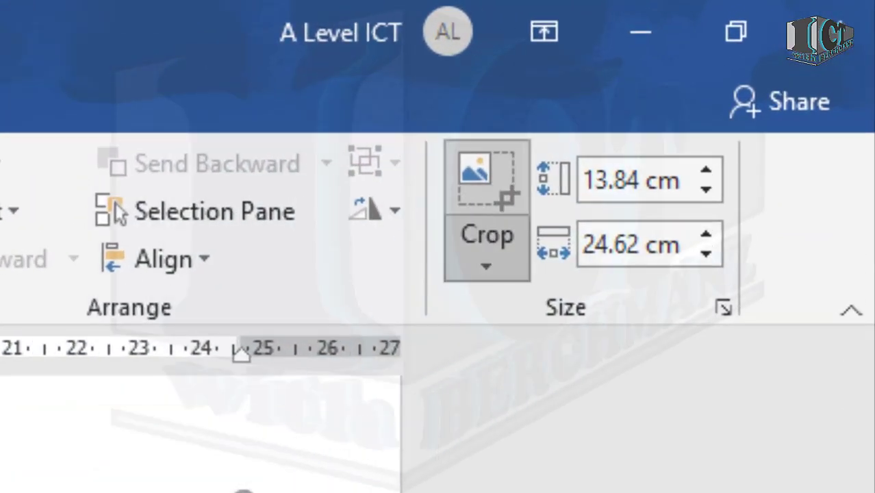
click(486, 177)
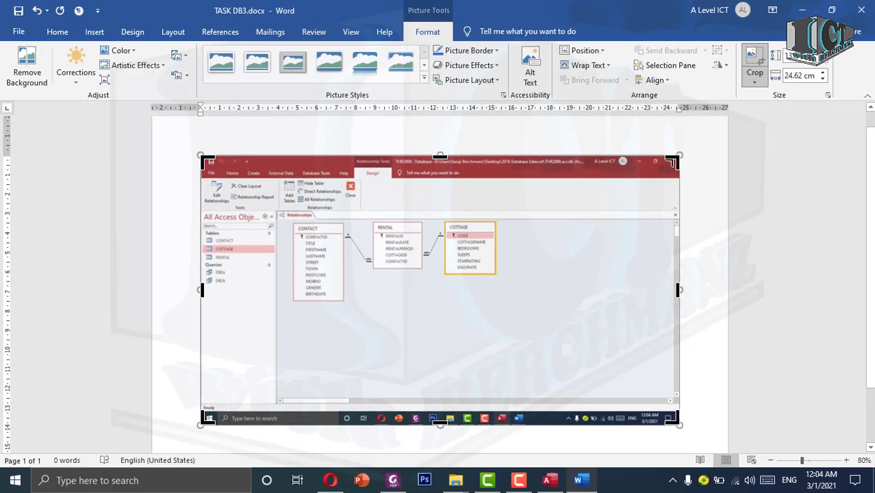
drag(678, 157, 514, 208)
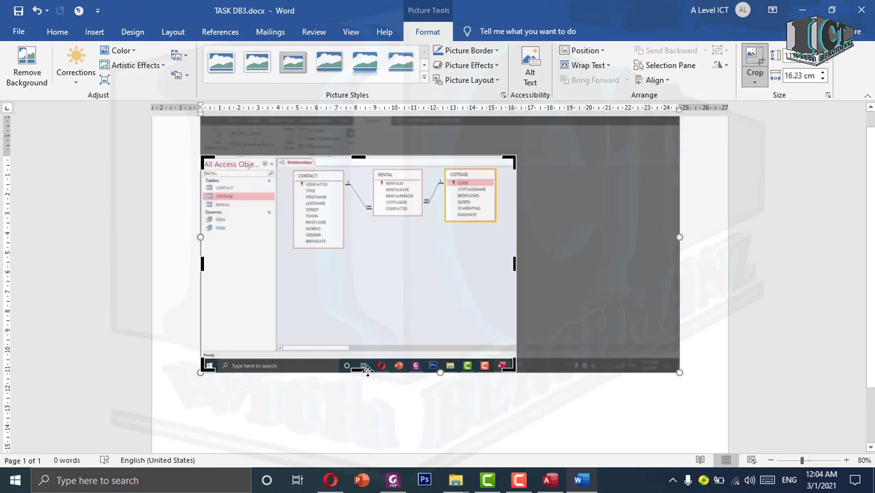
drag(361, 370, 356, 333)
drag(359, 274, 361, 262)
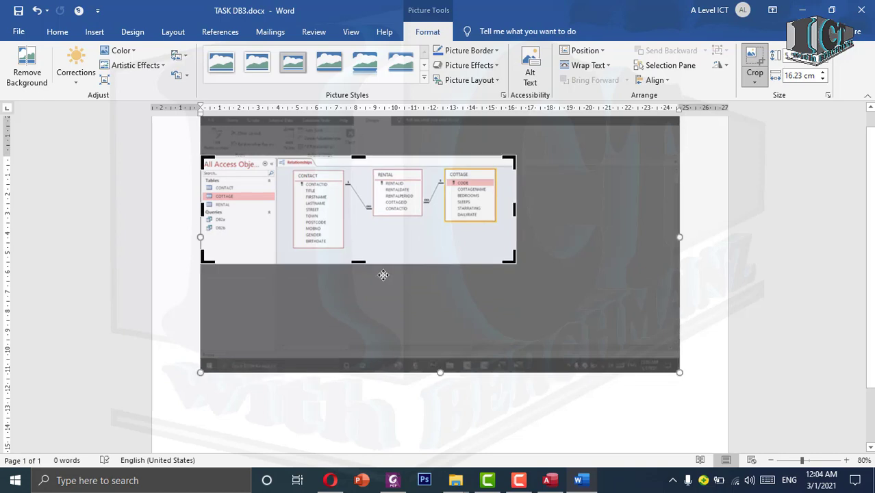
click(753, 61)
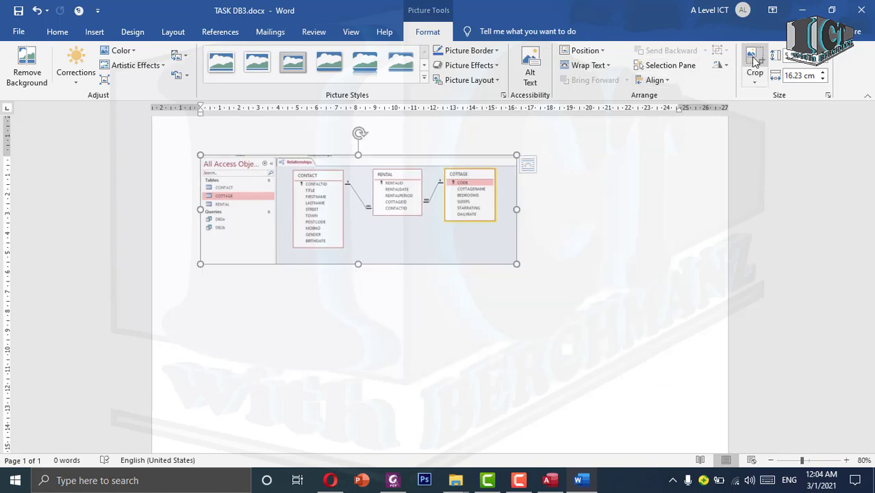
drag(523, 271, 587, 316)
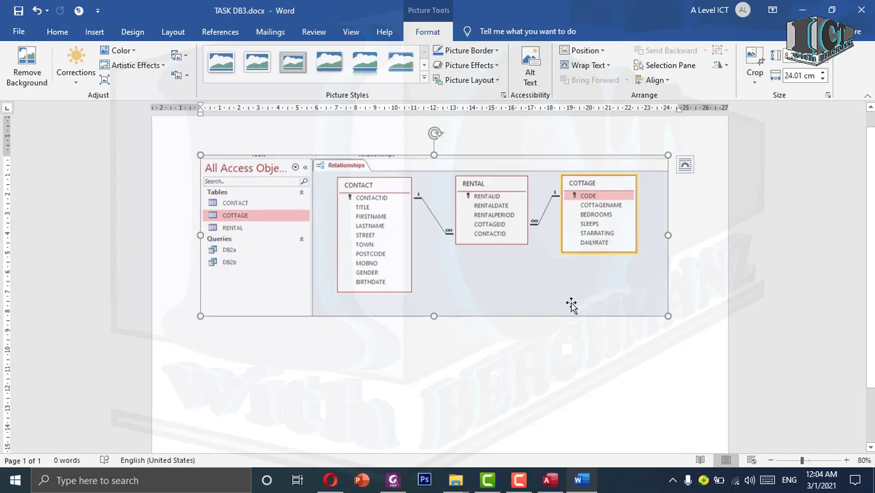
click(393, 480)
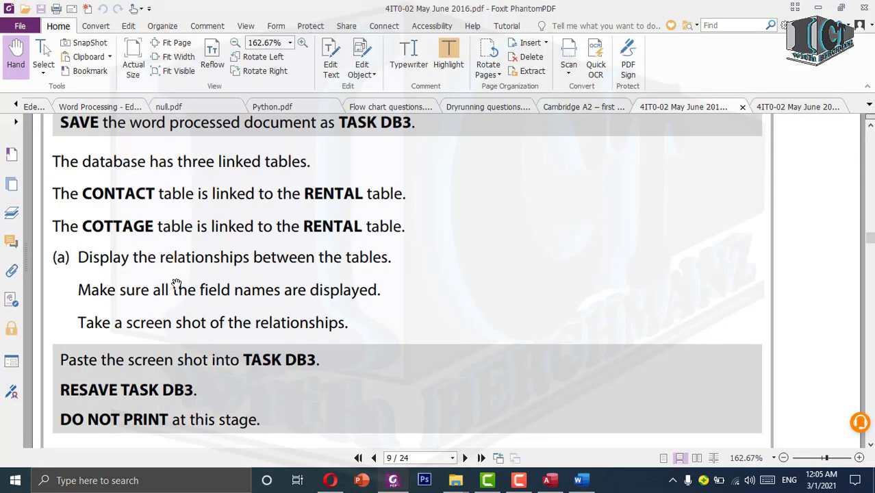
scroll(156, 315, down, 2)
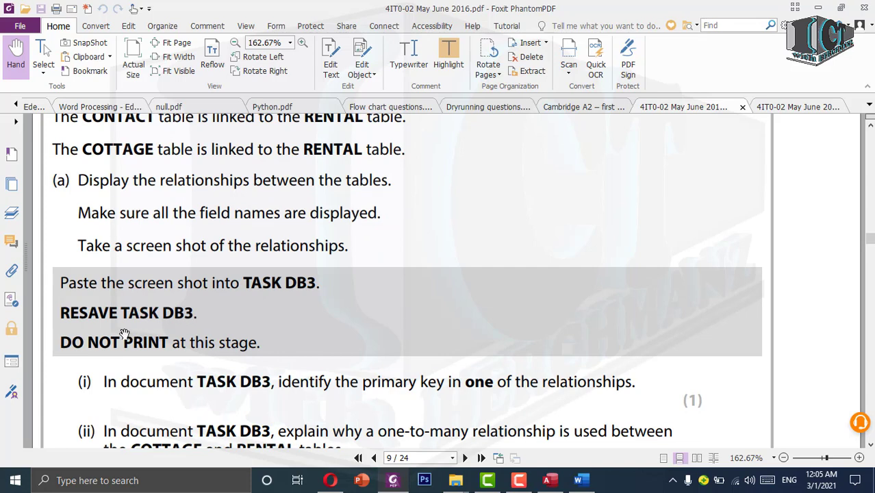
click(579, 480)
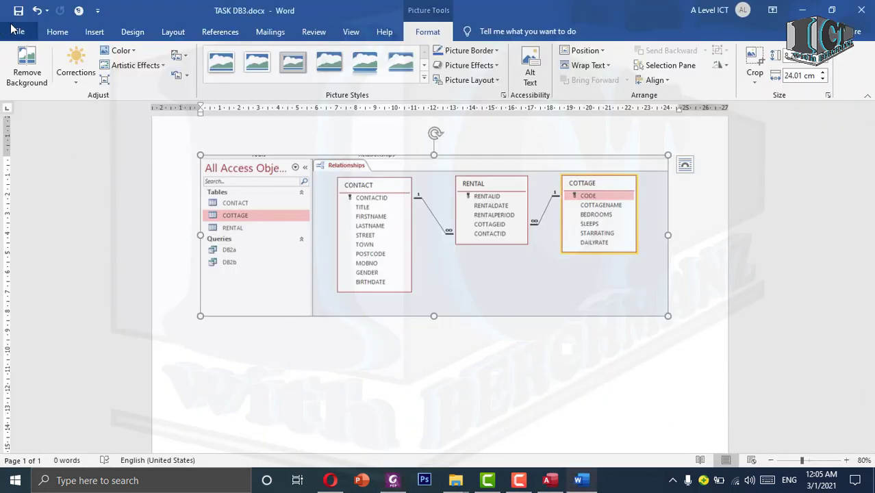
click(392, 480)
scroll(259, 309, down, 2)
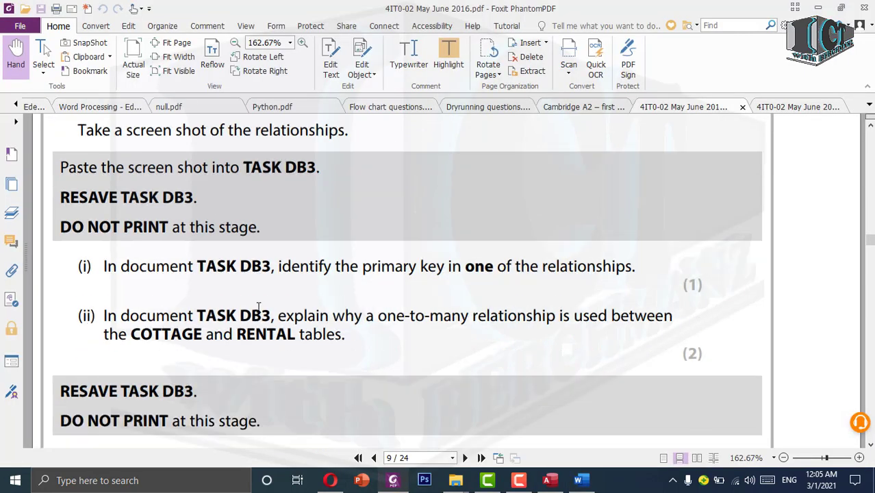
scroll(247, 306, down, 1)
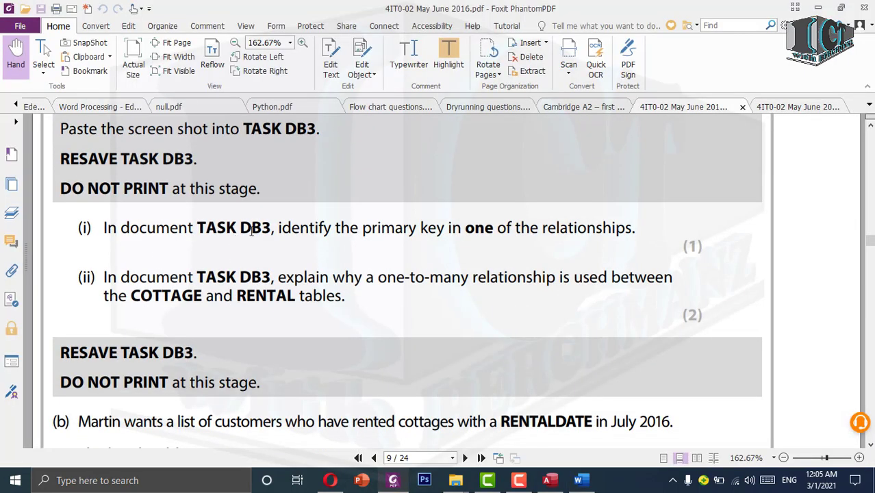
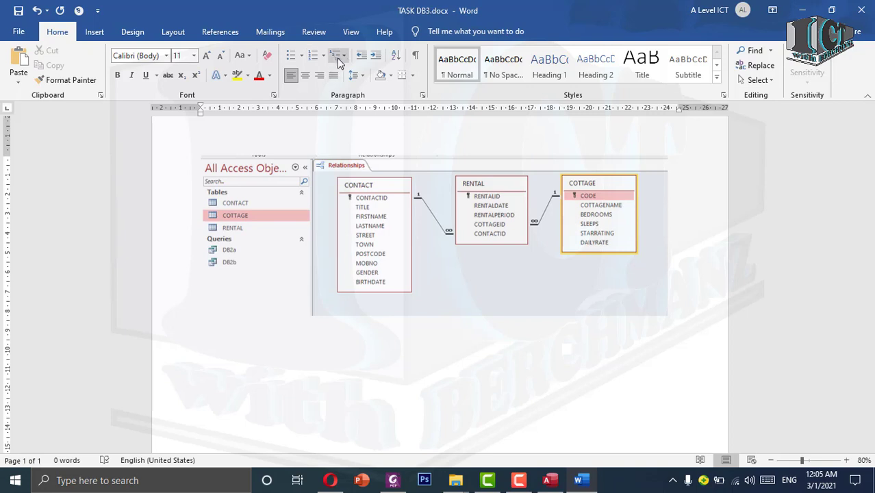
Step: Define a new multilevel list with level 1 numbered '1' and level 2 labelled 'i)'
click(343, 56)
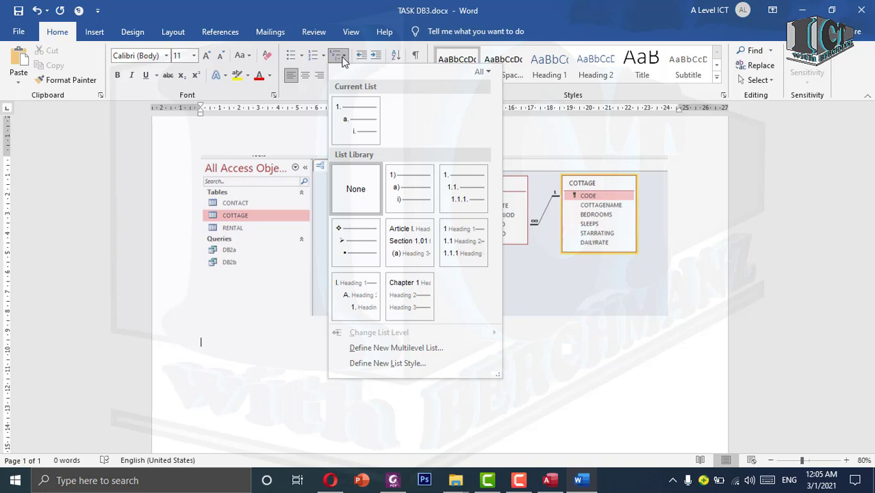
click(388, 347)
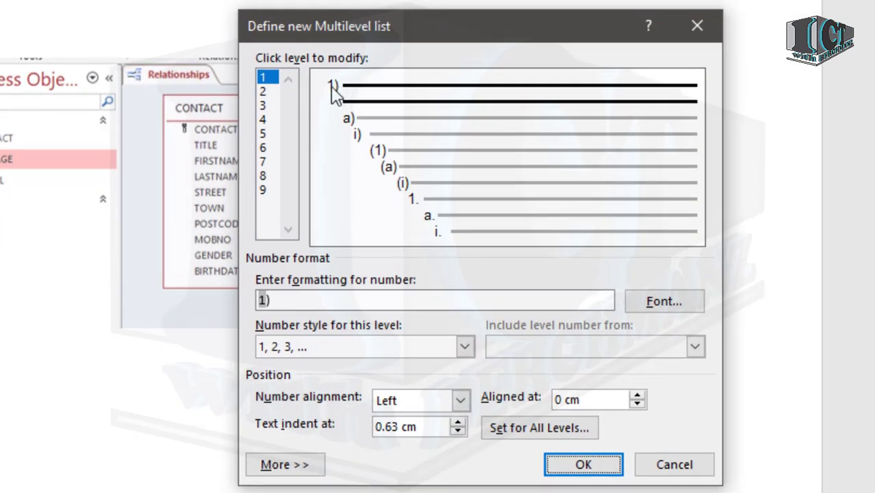
click(273, 296)
key(BackSpace)
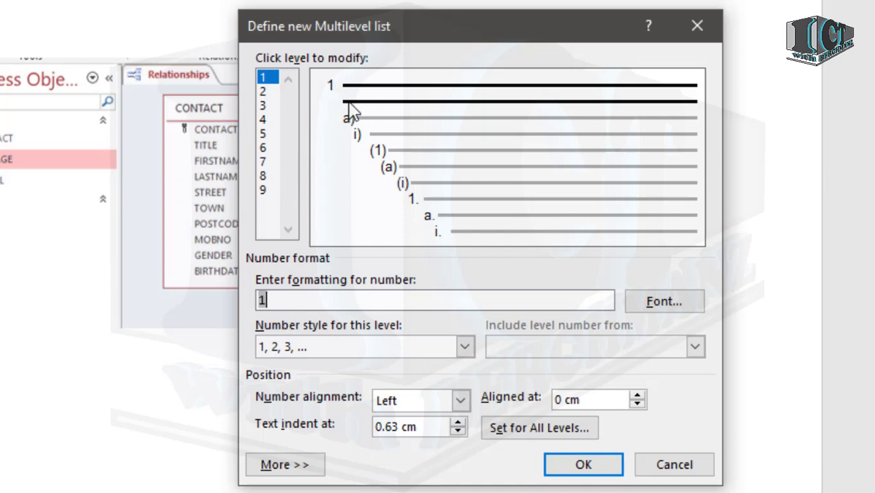
click(267, 92)
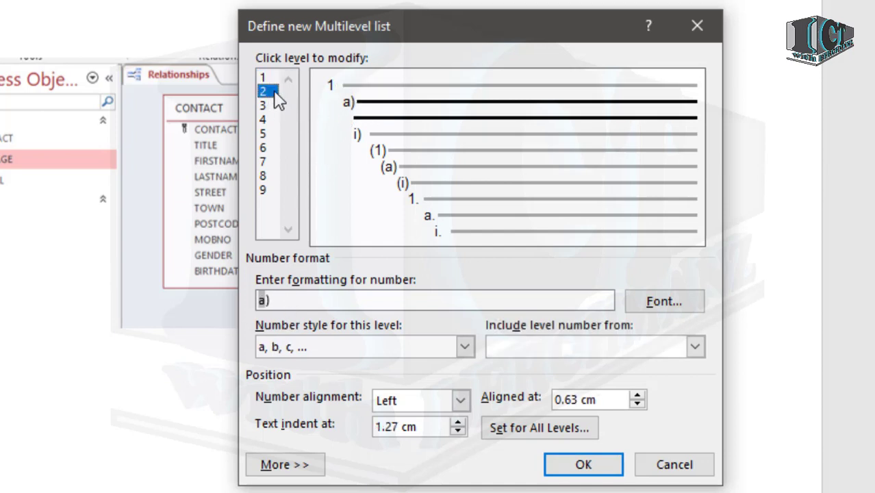
click(268, 301)
key(BackSpace)
key(BackSpace)
text(i)
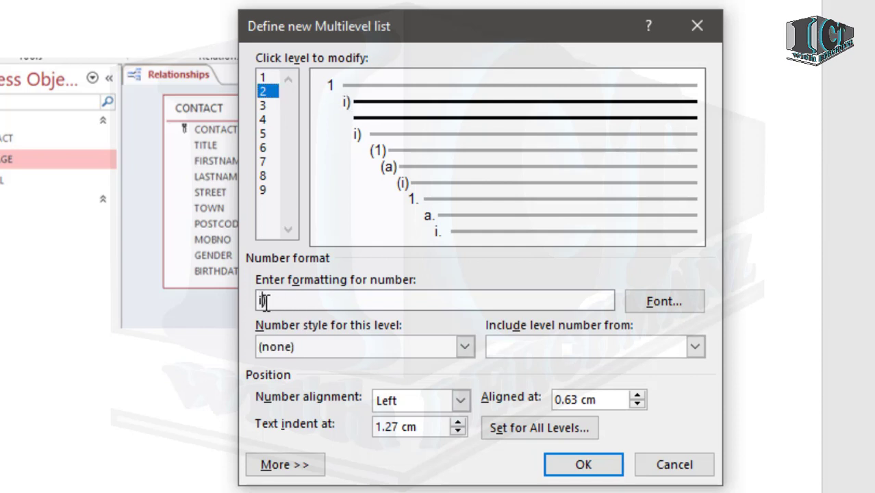
click(266, 106)
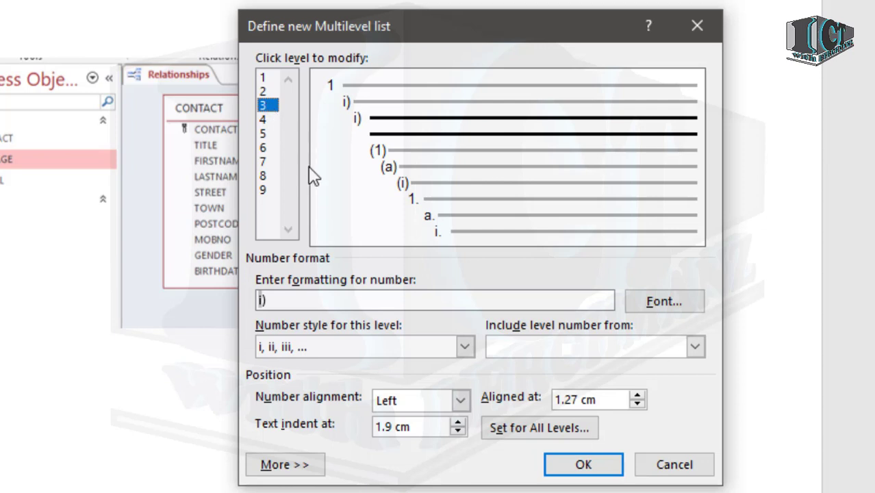
click(594, 472)
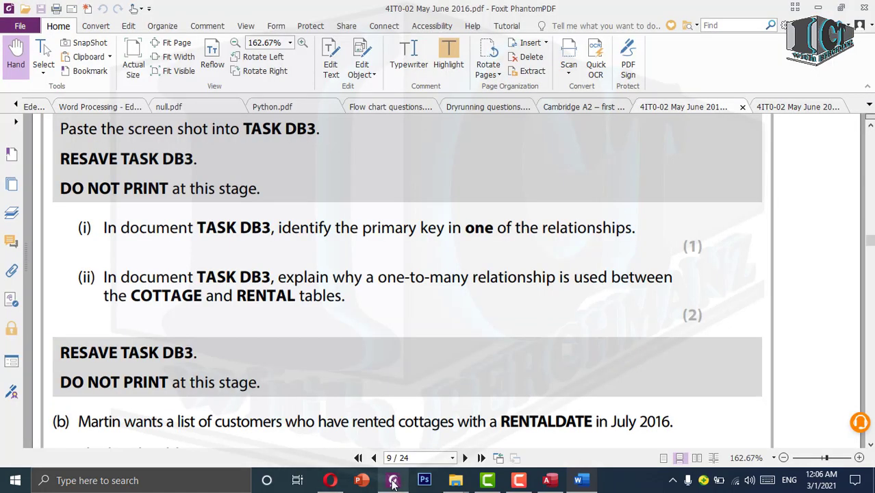
Step: Enter the first answer '"CONTACTID" in the CONTACT table' on the i) line
click(393, 480)
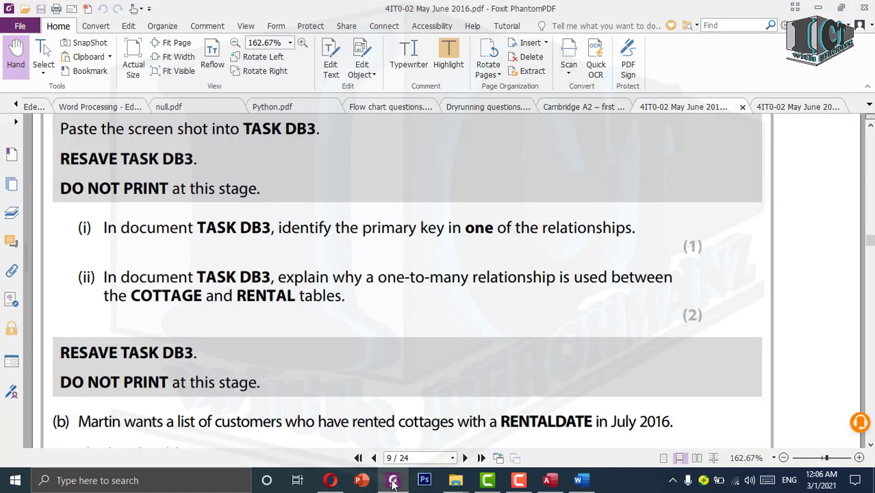
click(393, 481)
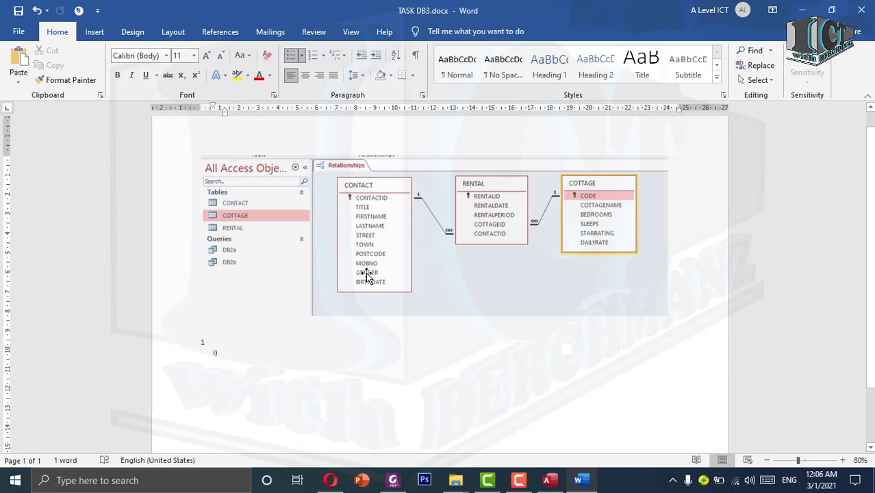
key(ctrl+z)
text("CONT)
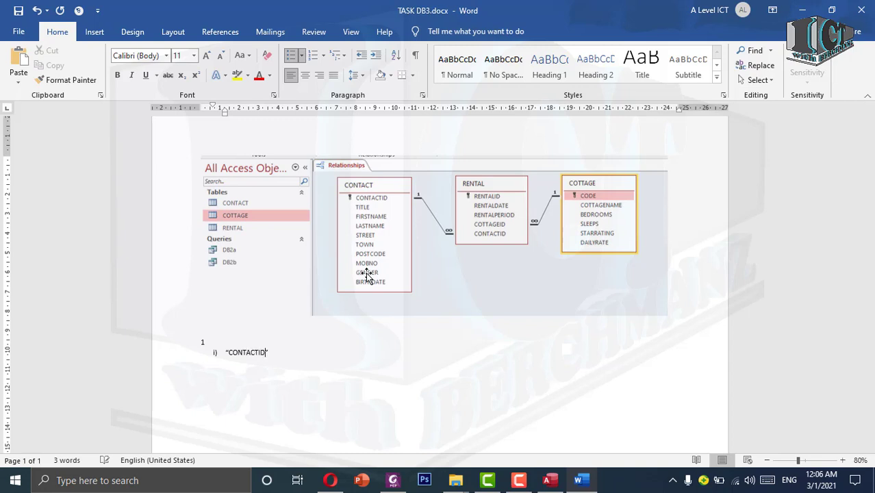
text(ACTID" in the CONTACT table)
key(Return)
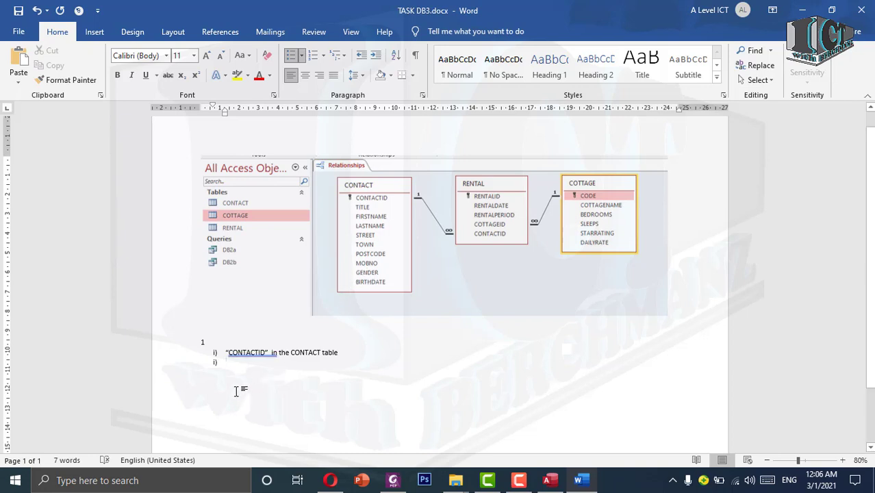
Step: Add the second answer 'Each cottage will be used for many rentals' and save TASK DB3
click(392, 480)
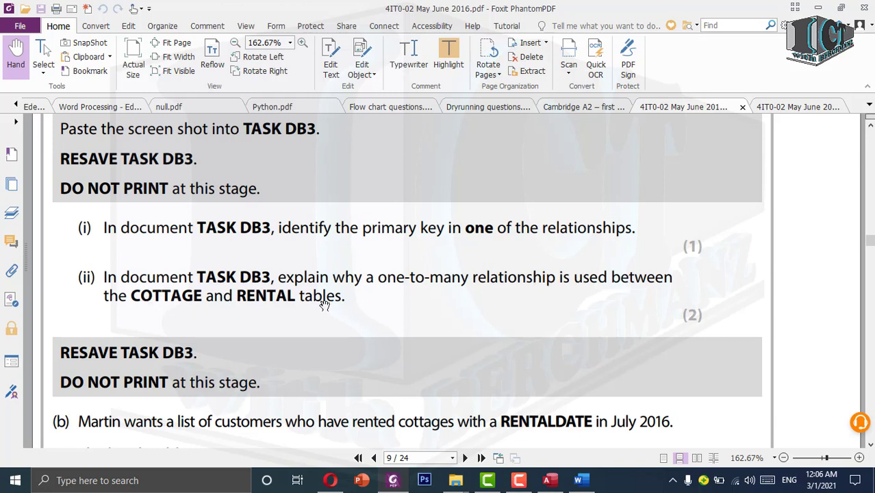
key(alt+Tab)
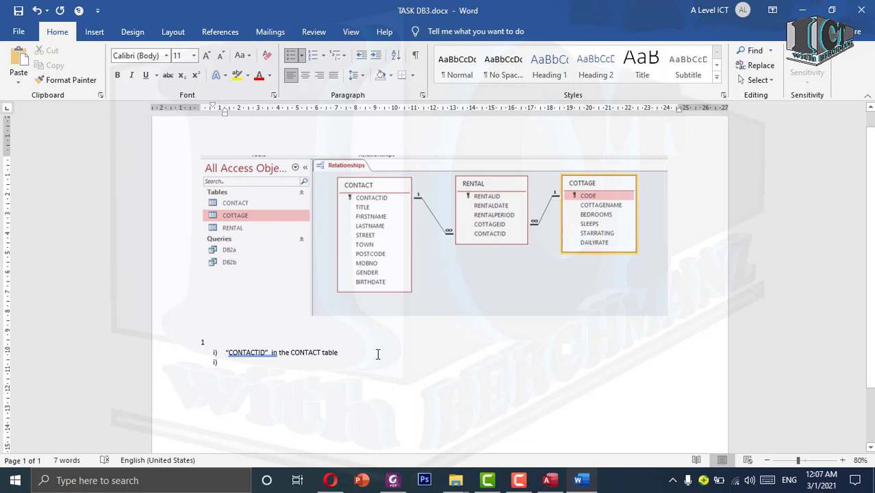
text(E)
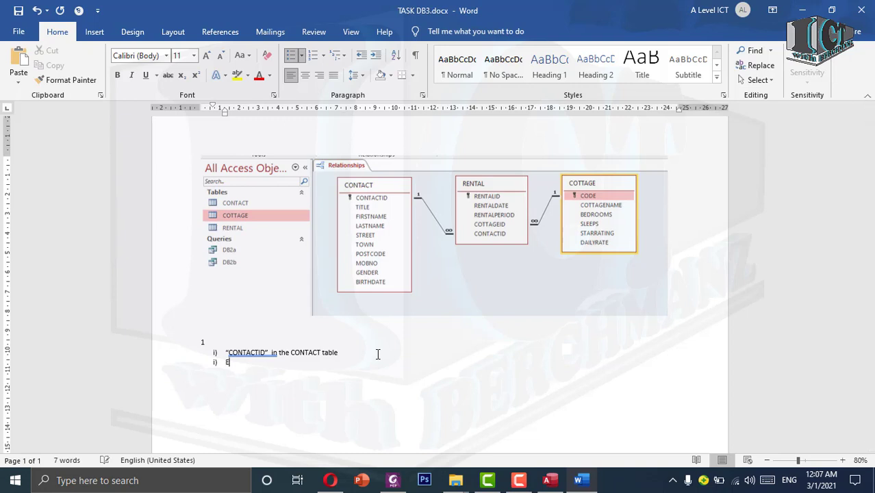
text(ach cottage will be used for many rentals.)
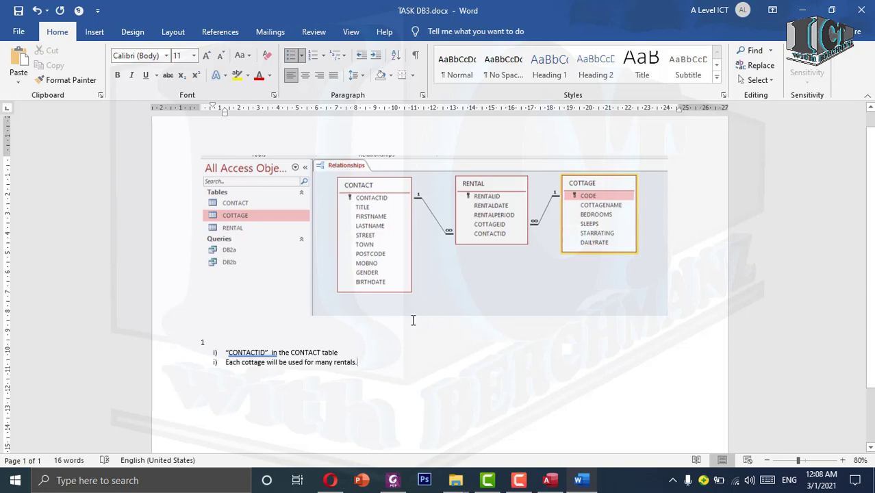
click(19, 11)
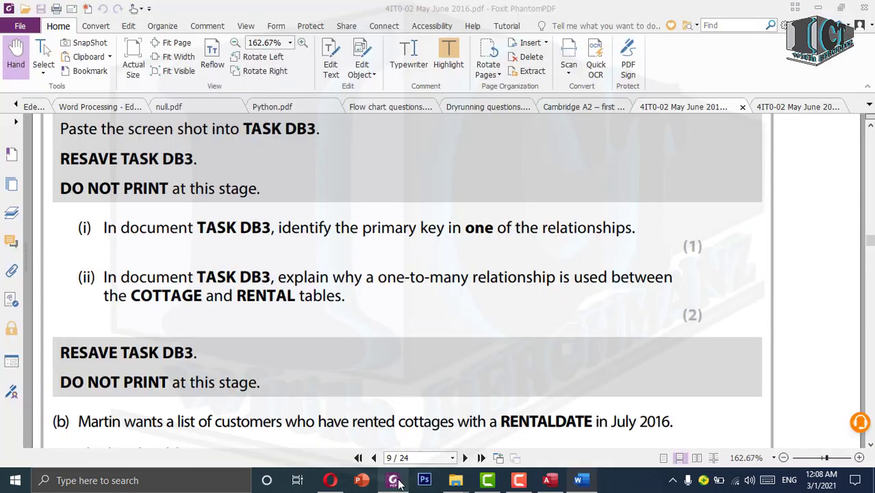
Step: Scroll the exam paper down to question (b) on July 2016 rentals, then go back to Access
click(393, 480)
scroll(366, 340, down, 3)
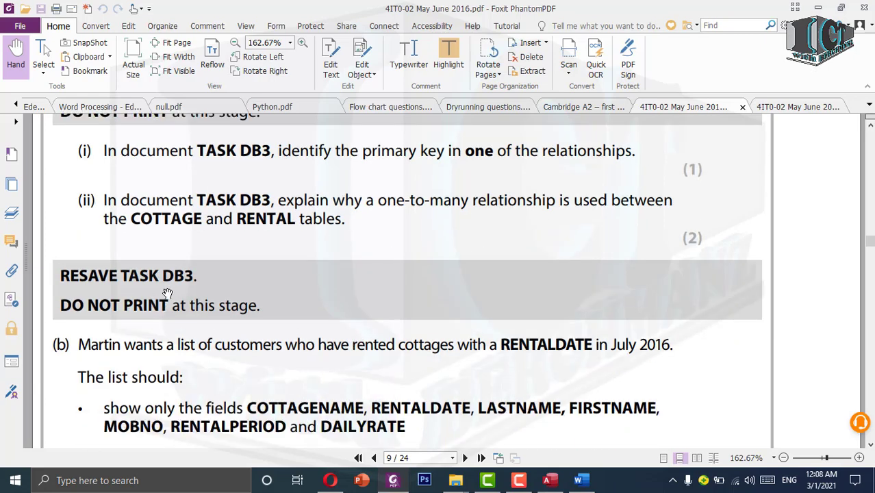
scroll(219, 309, down, 1)
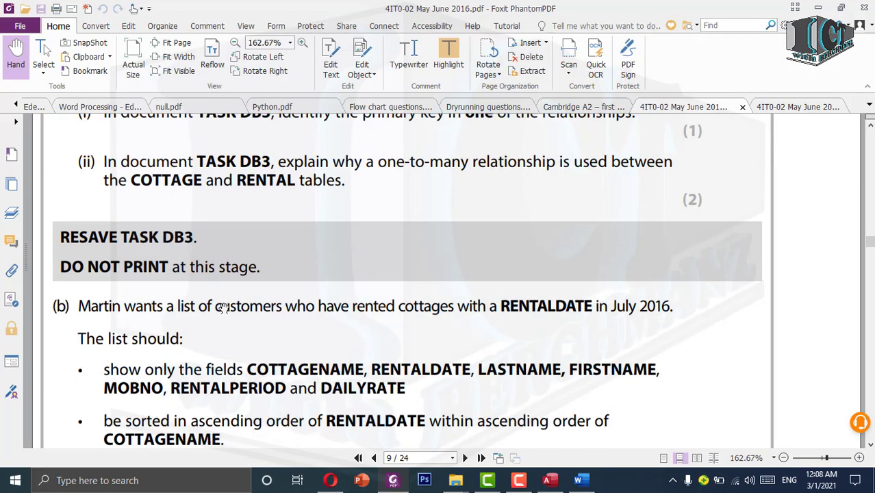
scroll(226, 303, down, 1)
scroll(227, 302, down, 1)
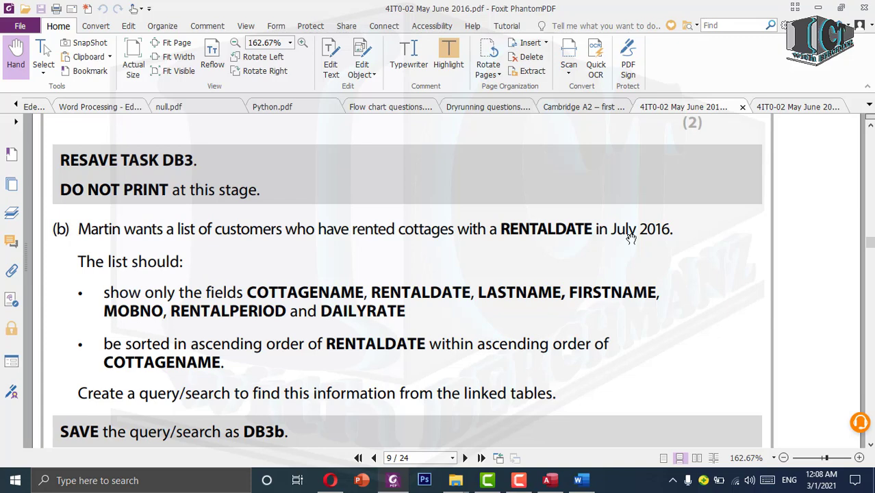
click(561, 481)
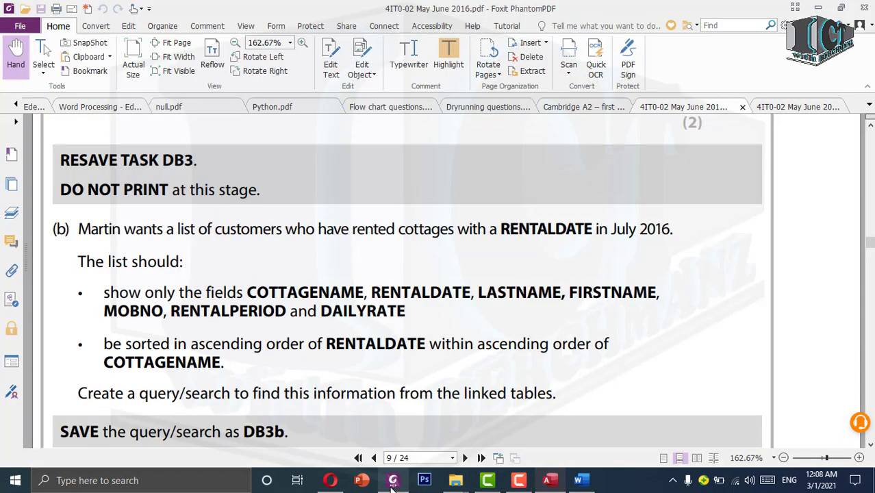
Step: Close the Relationships window, saving its layout
click(392, 480)
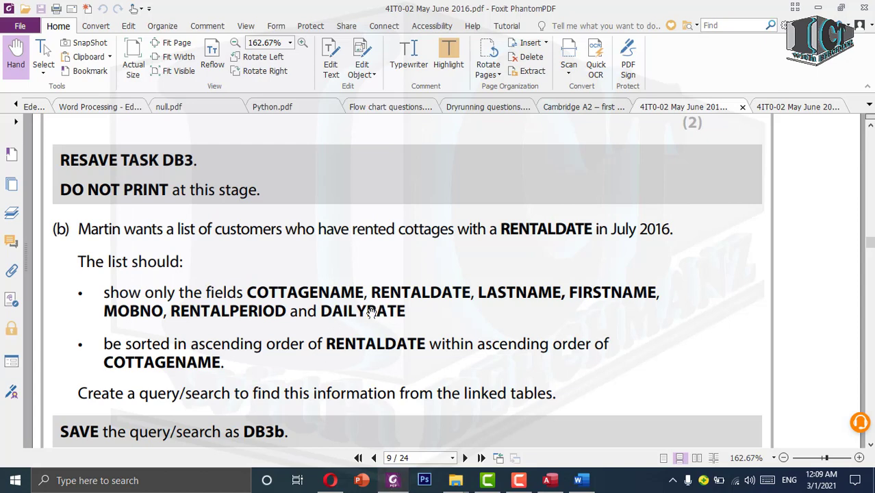
click(546, 482)
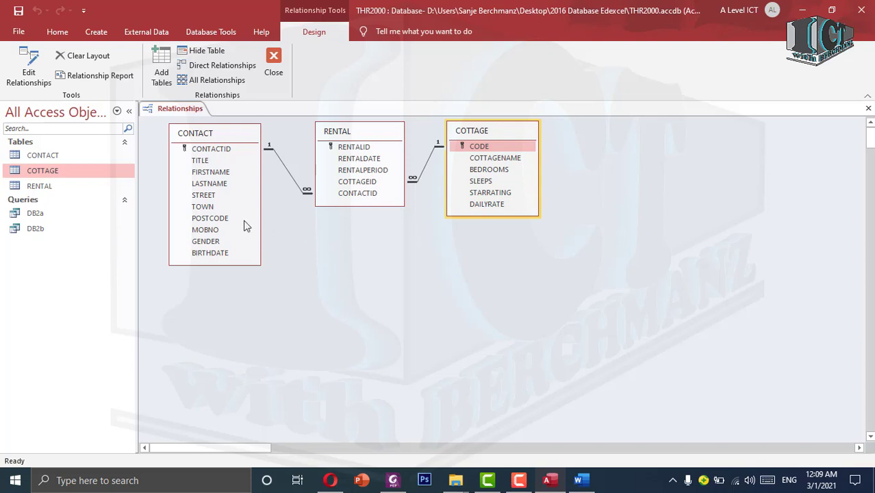
right_click(188, 116)
click(268, 76)
click(388, 276)
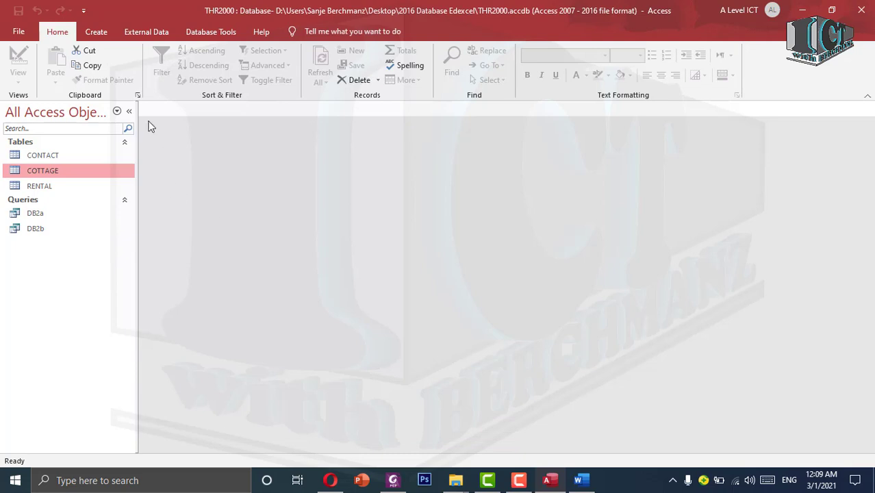
Step: Start a new query design with the CONTACT, COTTAGE and RENTAL tables
click(96, 34)
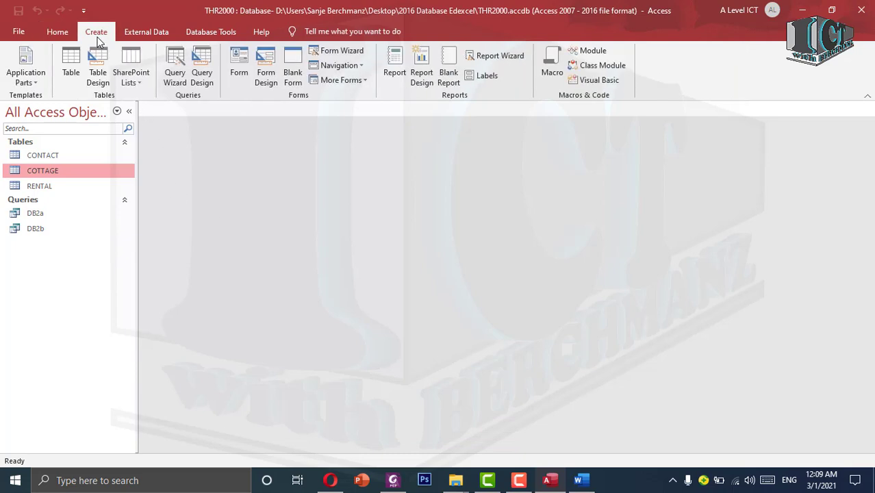
click(202, 80)
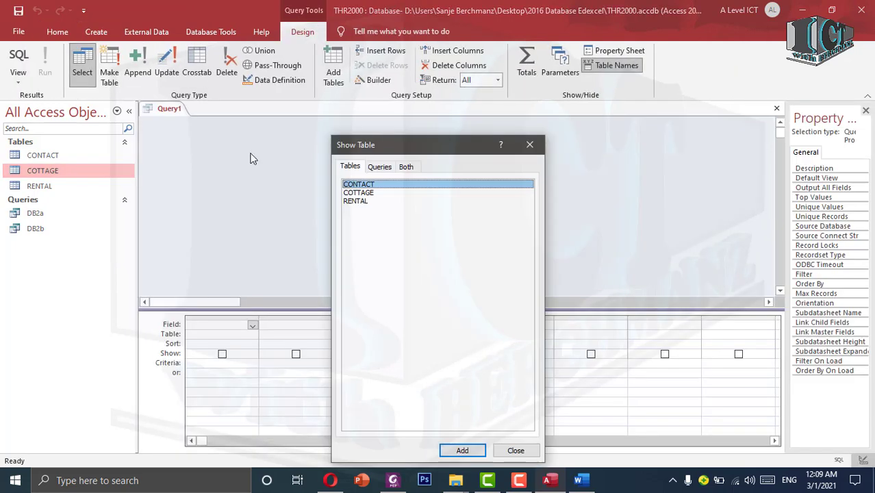
double_click(361, 184)
double_click(361, 192)
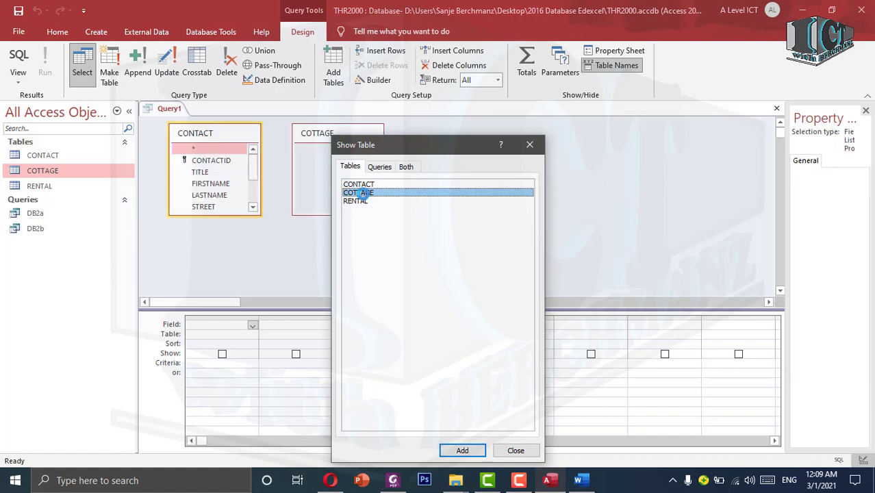
double_click(356, 200)
click(512, 452)
Step: Arrange the tables as CONTACT, RENTAL, COTTAGE and enlarge them to show all fields
drag(353, 138, 562, 151)
drag(477, 139, 374, 140)
click(519, 150)
drag(519, 151, 457, 138)
mouse_move(482, 232)
mouse_down()
mouse_move(482, 255)
mouse_move(481, 239)
mouse_up()
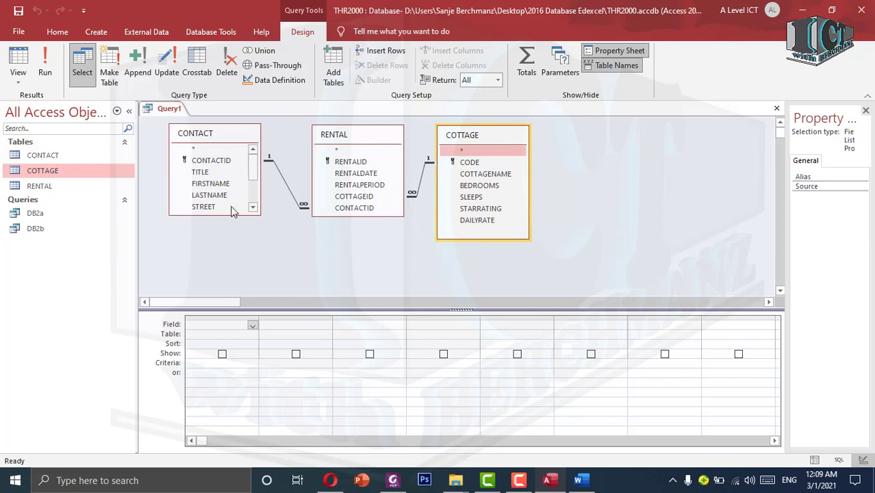
drag(222, 213, 222, 274)
drag(365, 216, 365, 221)
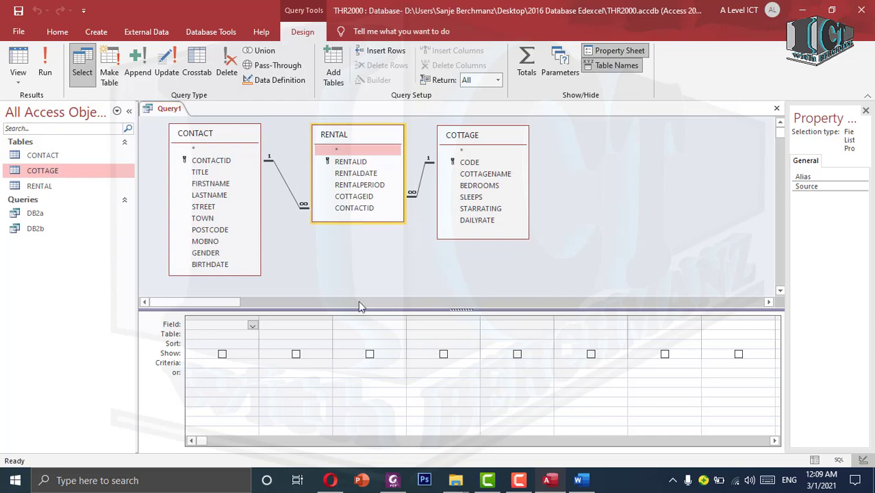
Step: After rechecking the required fields, add COTTAGENAME as the query's first column
click(395, 485)
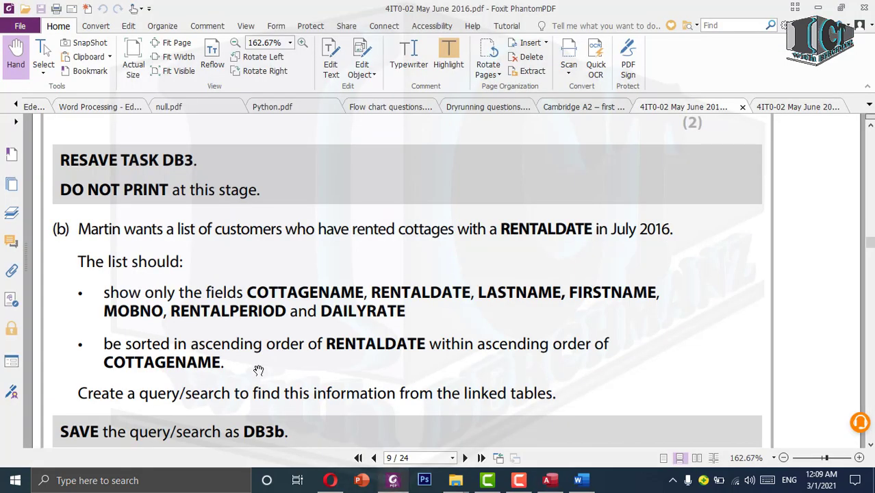
click(547, 480)
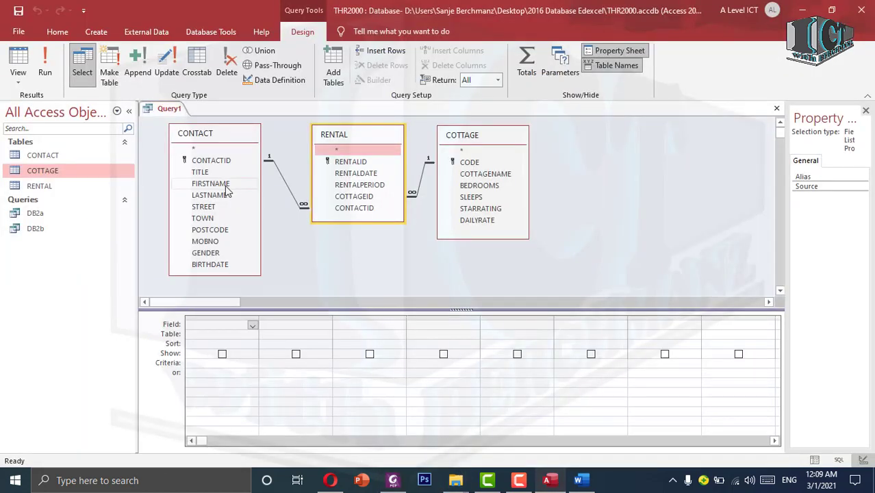
double_click(477, 176)
Step: Add RENTALDATE, LASTNAME, FIRSTNAME and MOBNO to the design grid
double_click(360, 176)
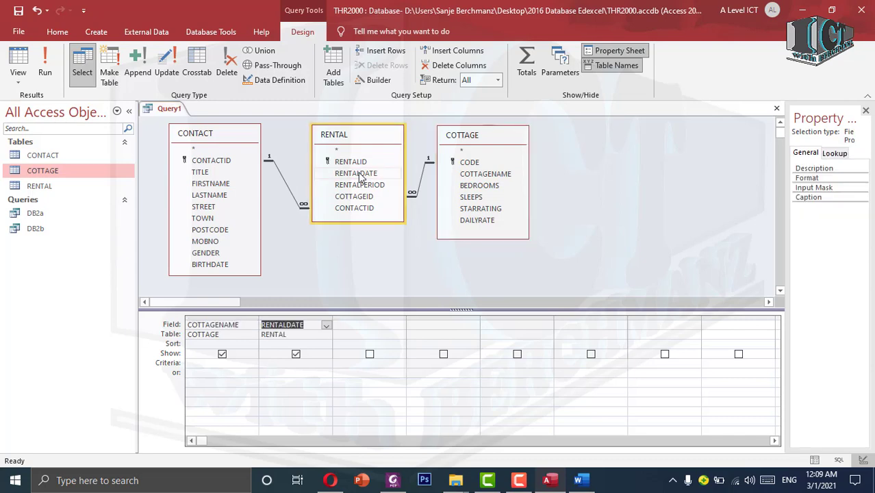
click(396, 481)
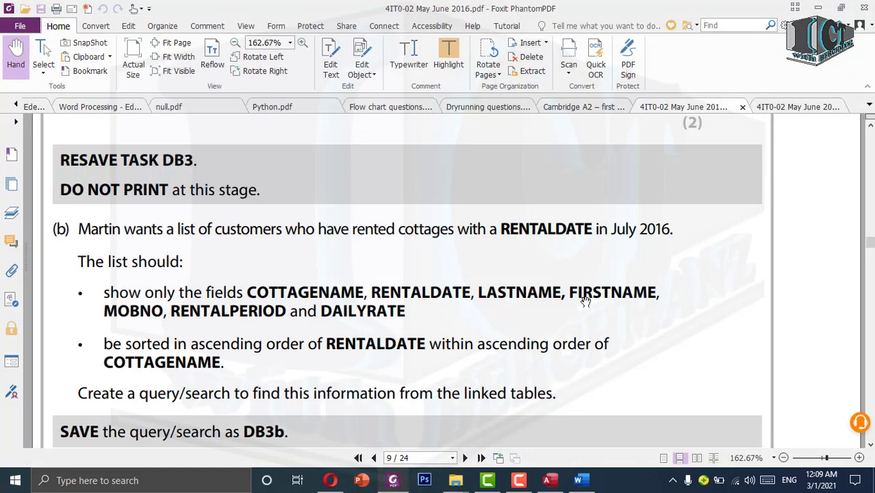
click(548, 479)
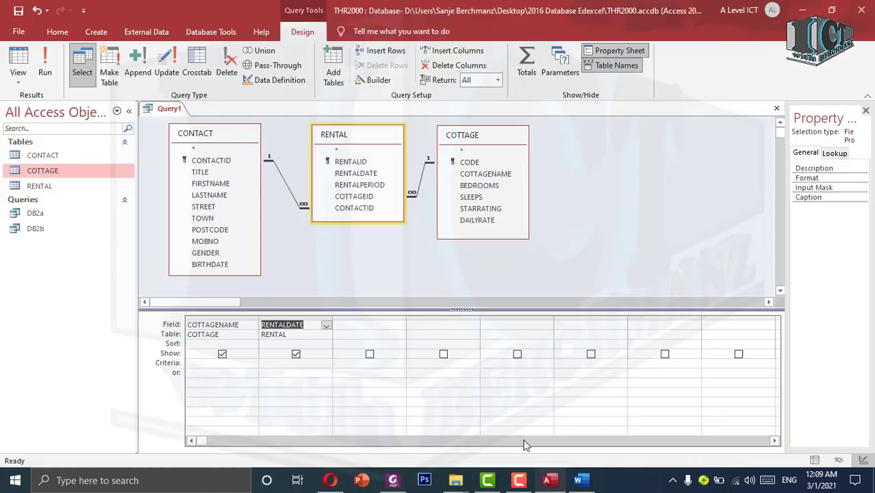
double_click(226, 197)
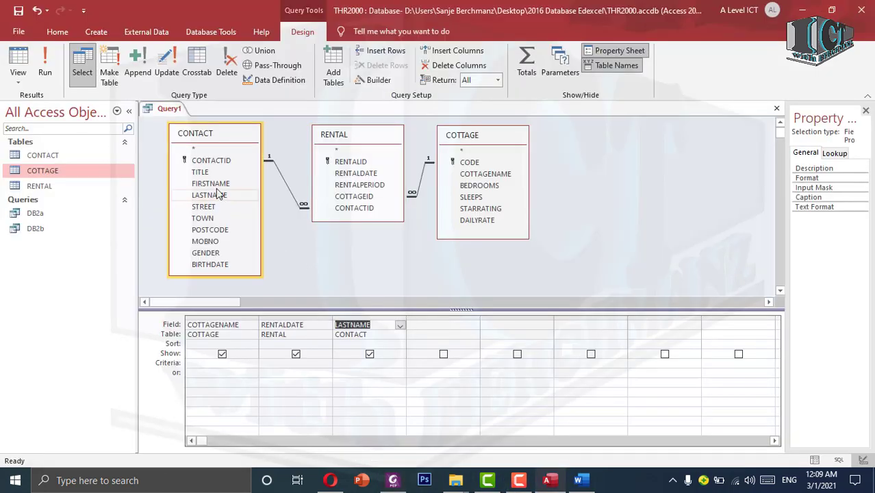
double_click(216, 185)
double_click(205, 241)
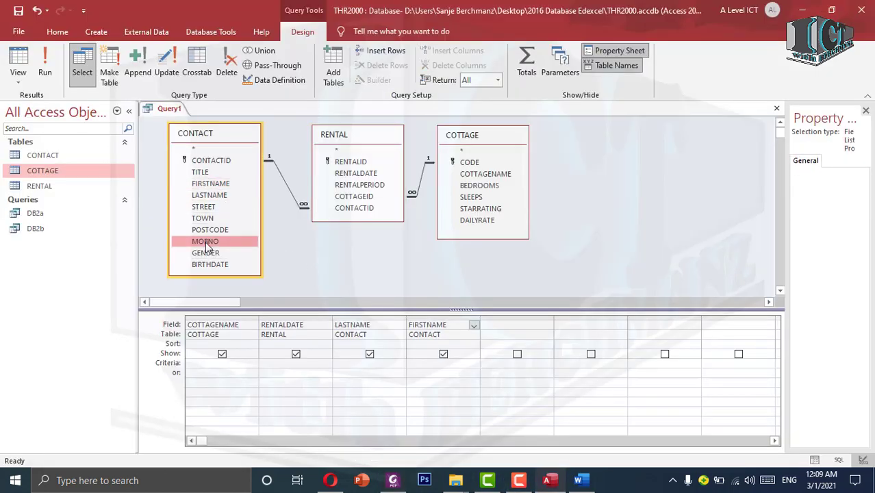
Step: Add RENTALPERIOD and DAILYRATE, then reread the task's sorting and criteria requirements
click(392, 480)
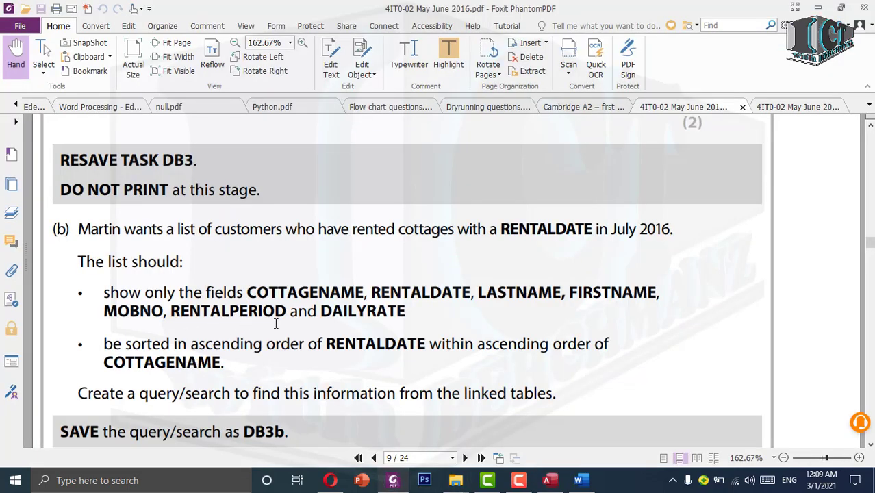
click(551, 483)
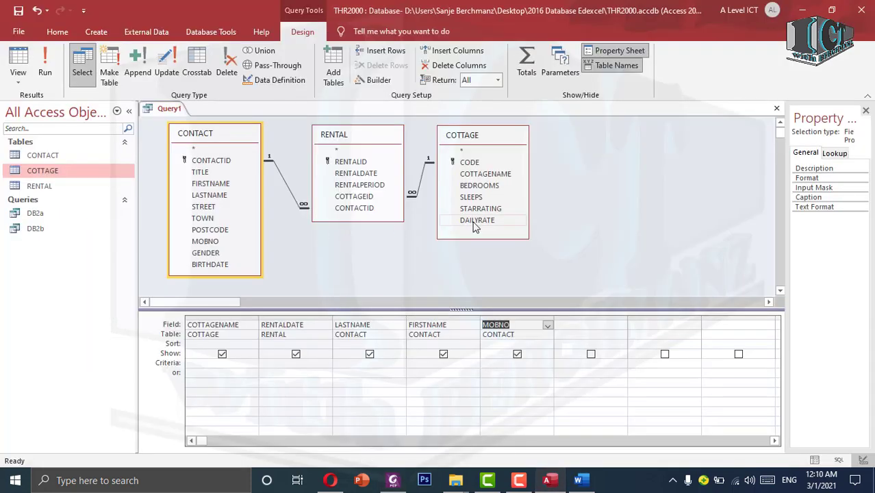
double_click(360, 186)
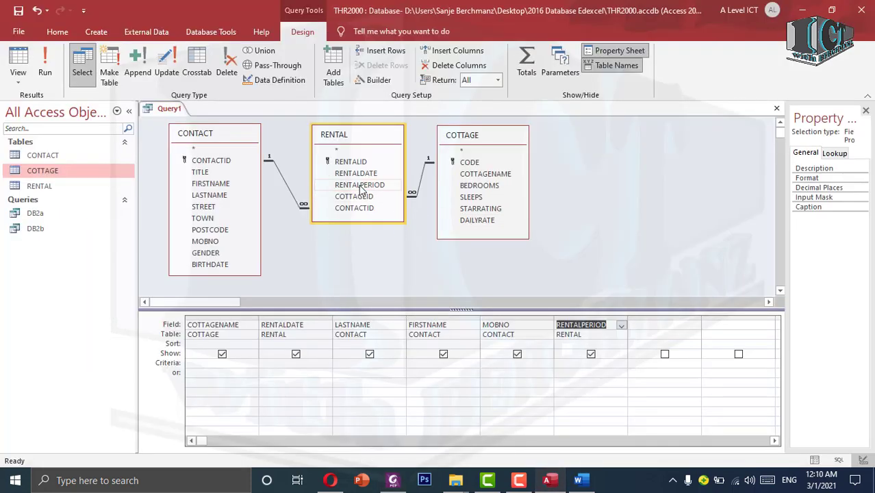
click(469, 223)
double_click(470, 221)
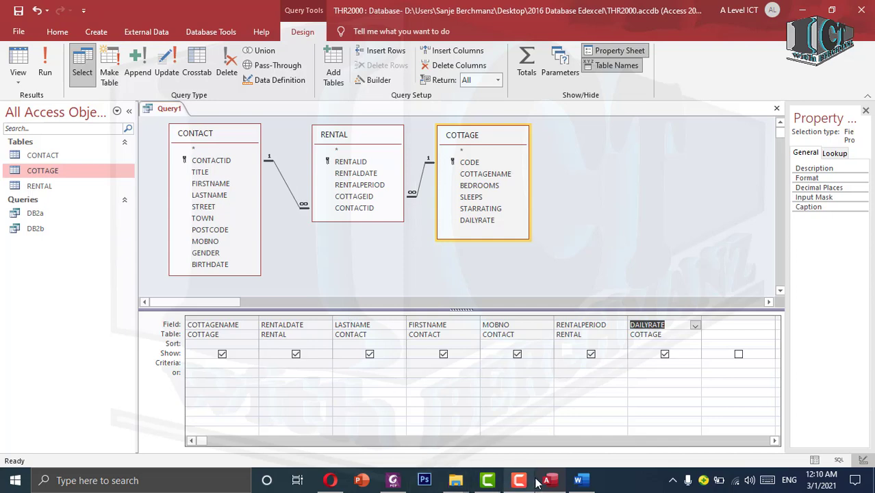
click(394, 482)
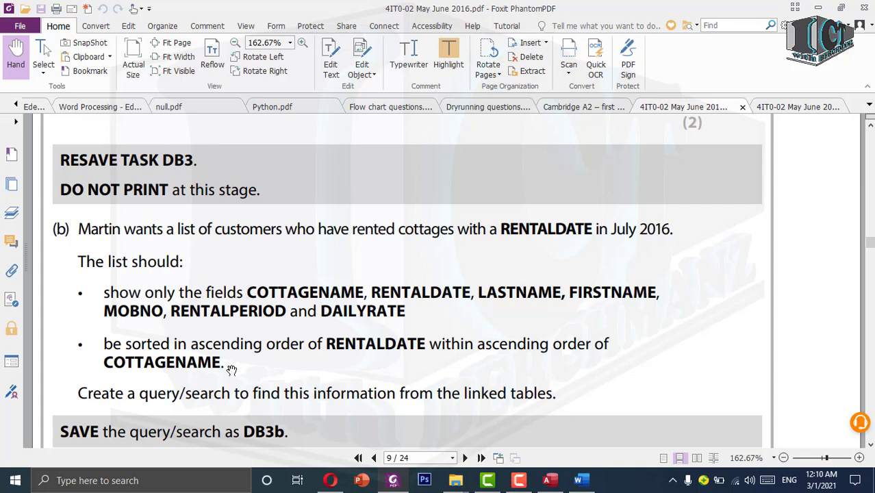
click(550, 479)
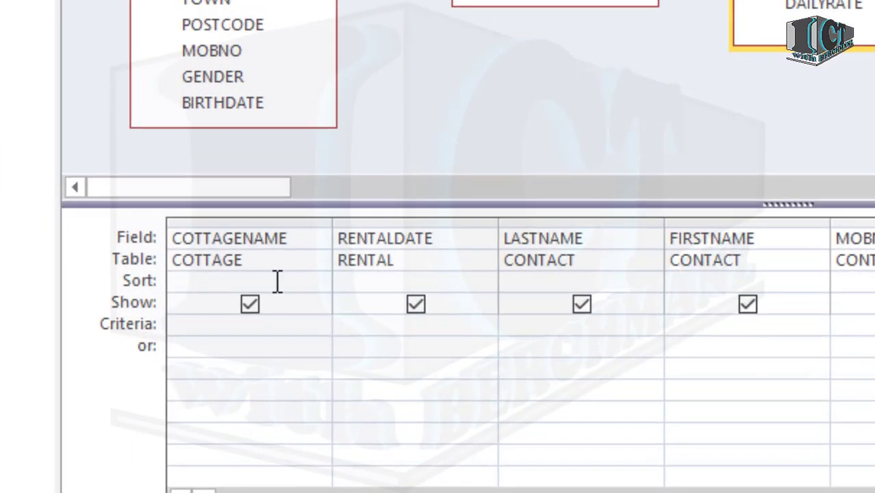
Step: Set both COTTAGENAME and RENTALDATE to sort Ascending
click(234, 343)
click(254, 344)
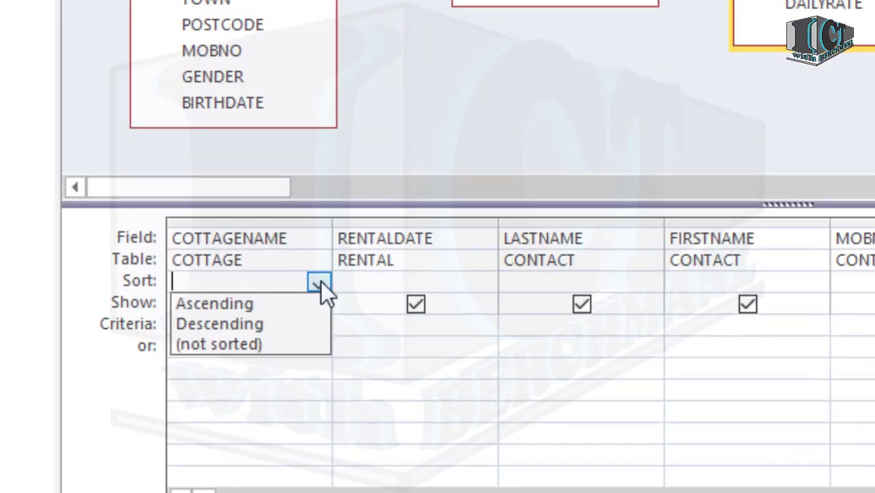
click(290, 302)
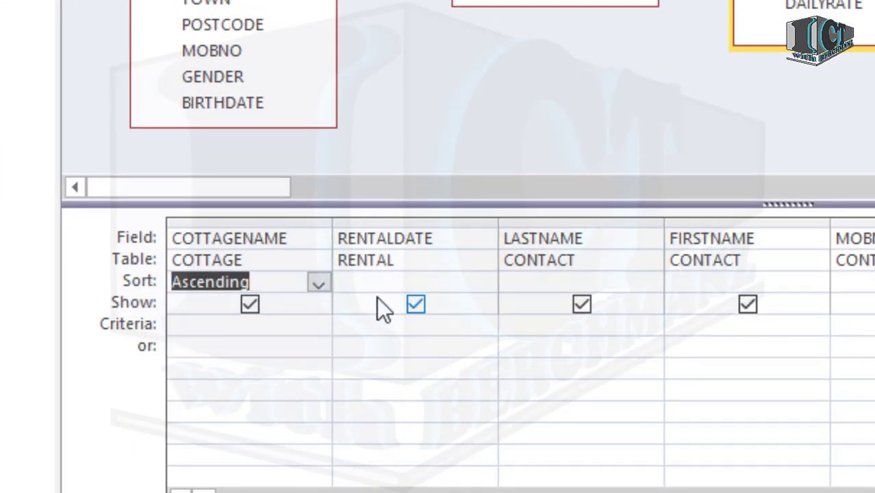
click(463, 284)
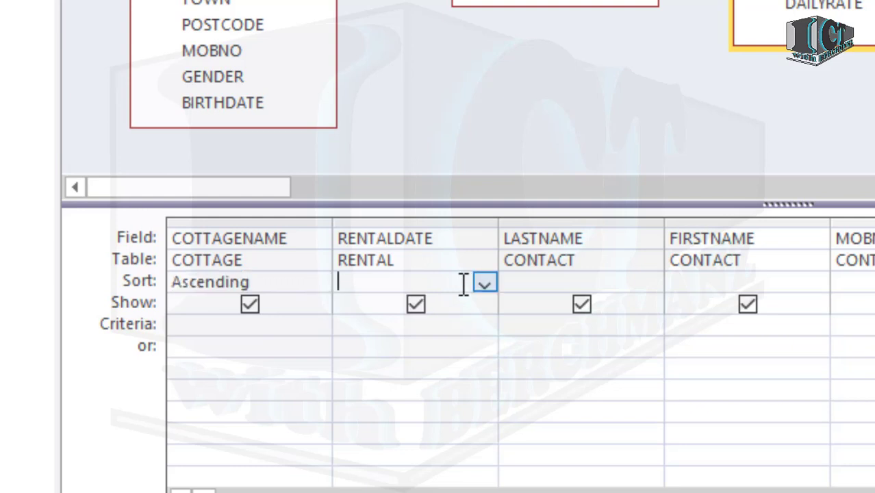
click(486, 283)
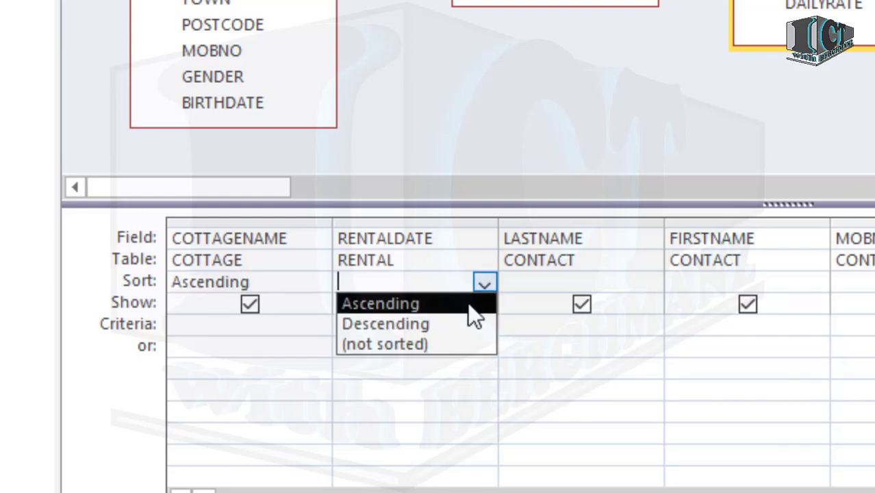
click(468, 304)
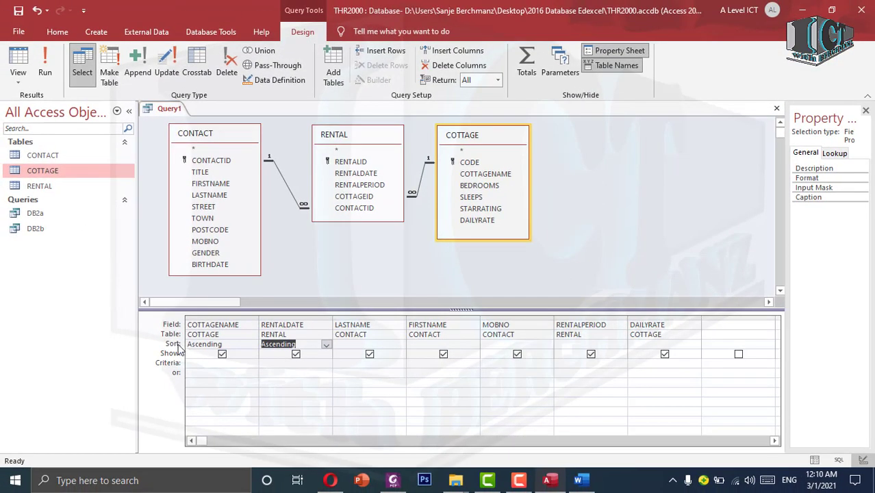
click(761, 344)
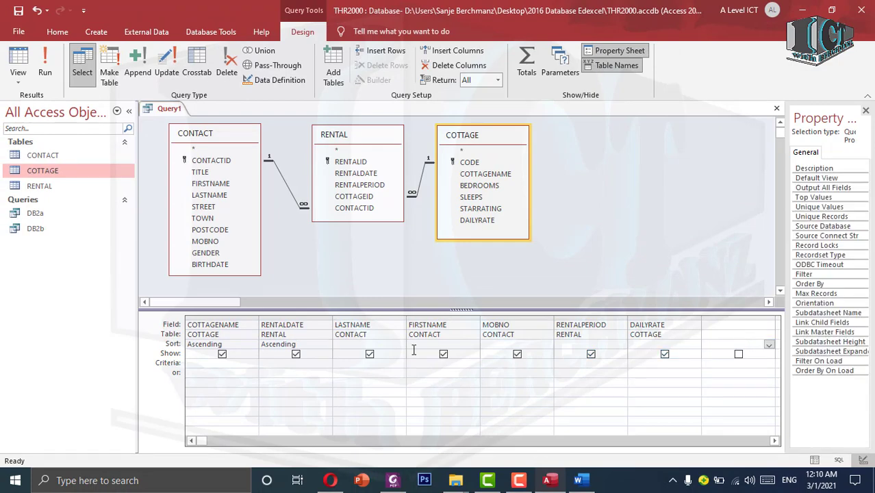
Step: Check the task's date requirement and select the RENTALDATE Criteria cell
click(392, 480)
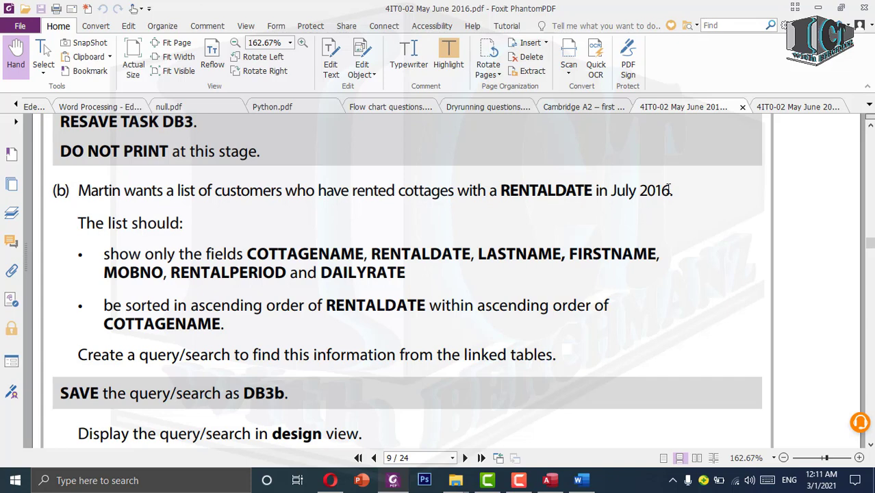
click(552, 481)
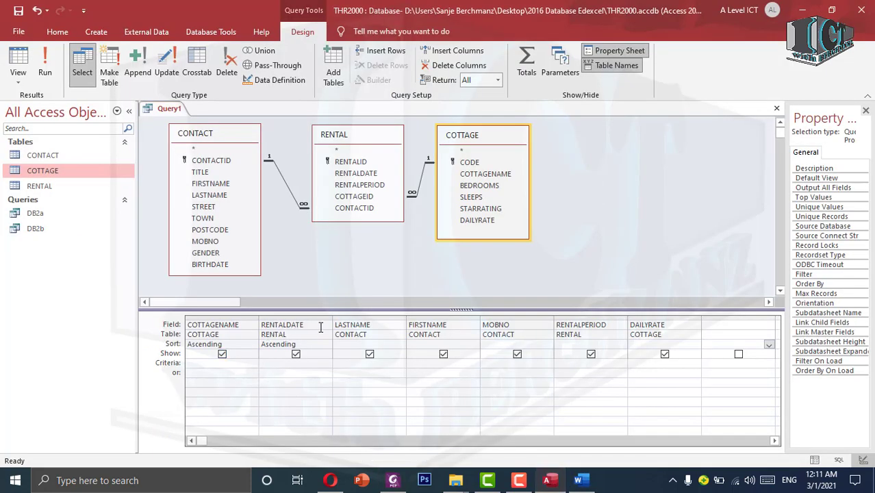
click(285, 361)
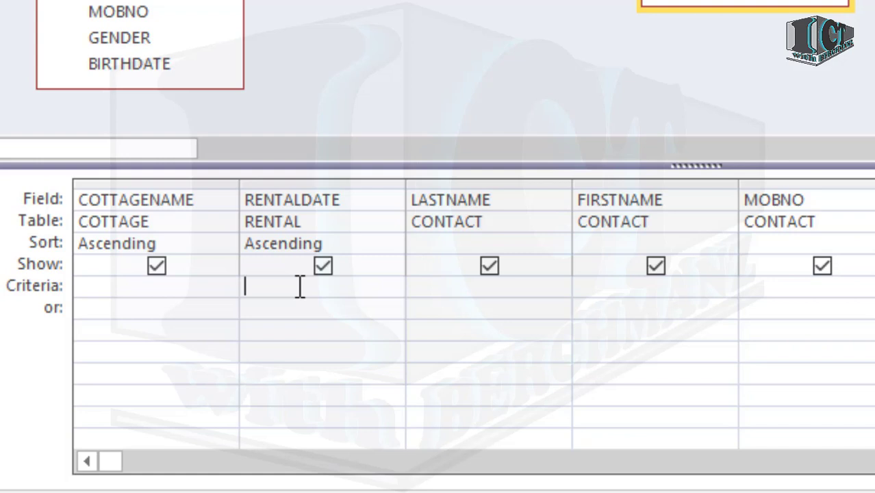
Step: Enter the RENTALDATE criterion >=#7/1/2016# And <=#7/31/2016#
text(> =##)
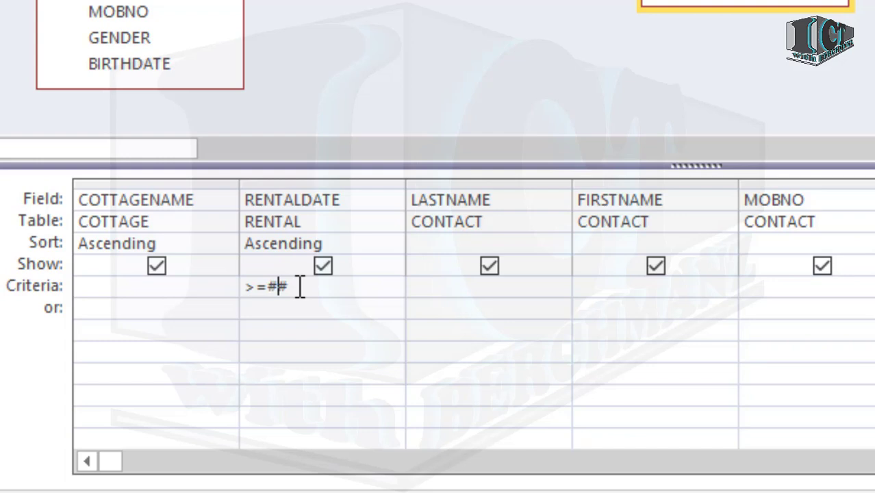
text(7)
text(/)
text(1/2)
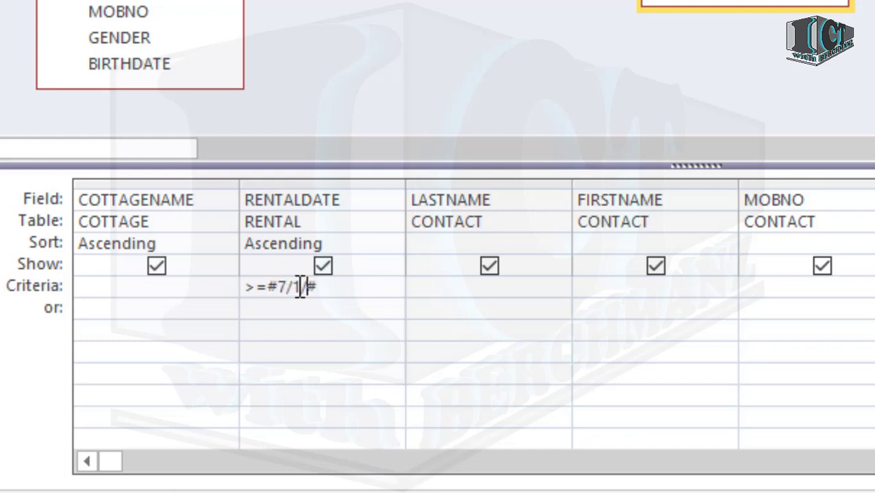
text(016)
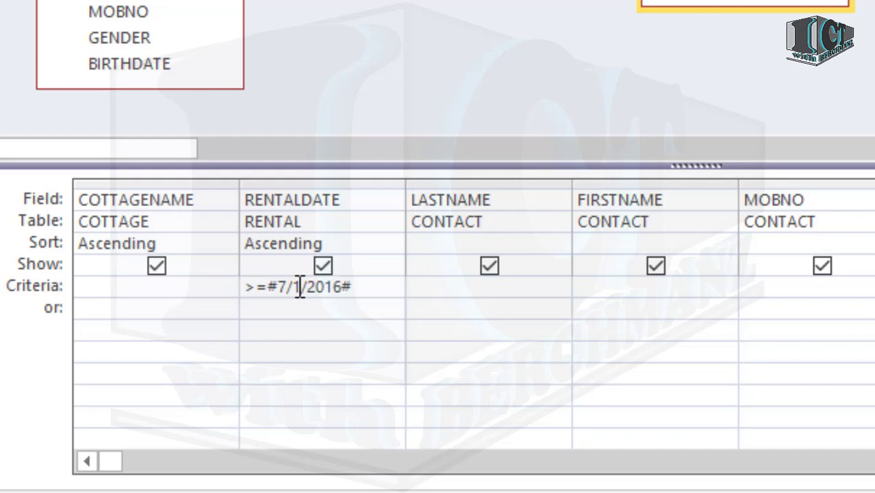
click(378, 289)
text(And)
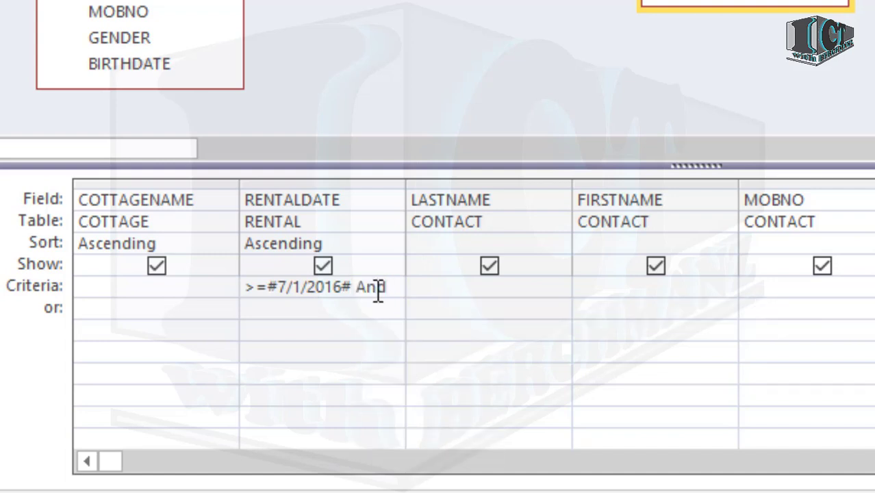
text( <=)
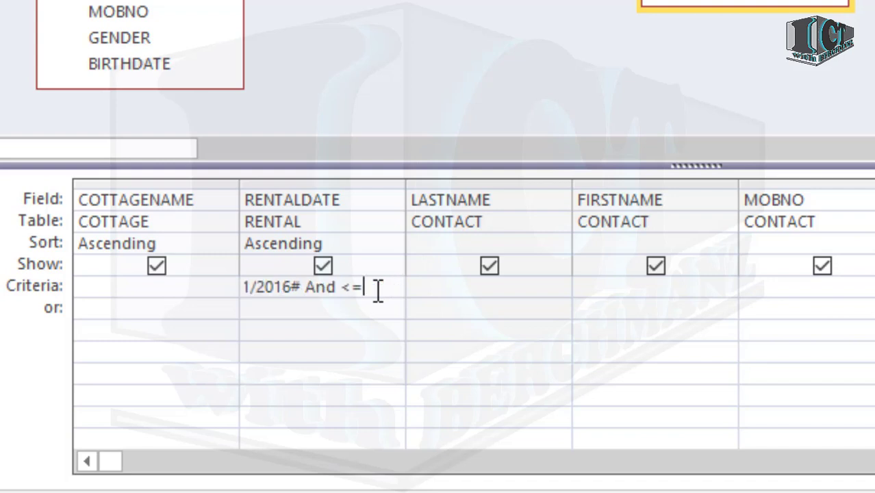
text(#7/31/2016)
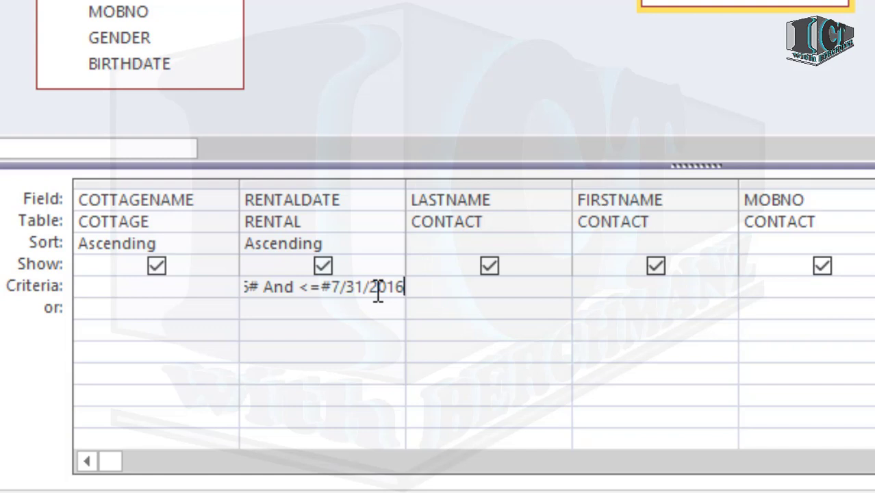
key(End)
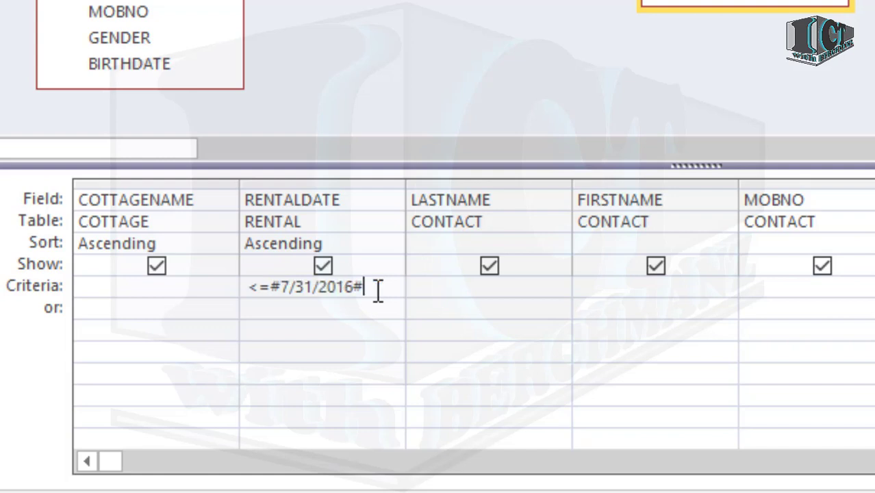
Step: Autofit the RENTALDATE column to show the full criterion and run the query
double_click(406, 189)
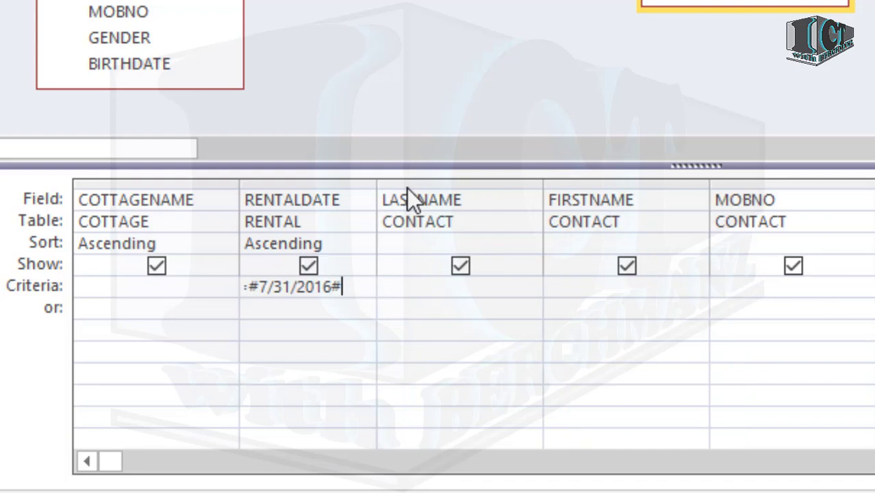
click(351, 307)
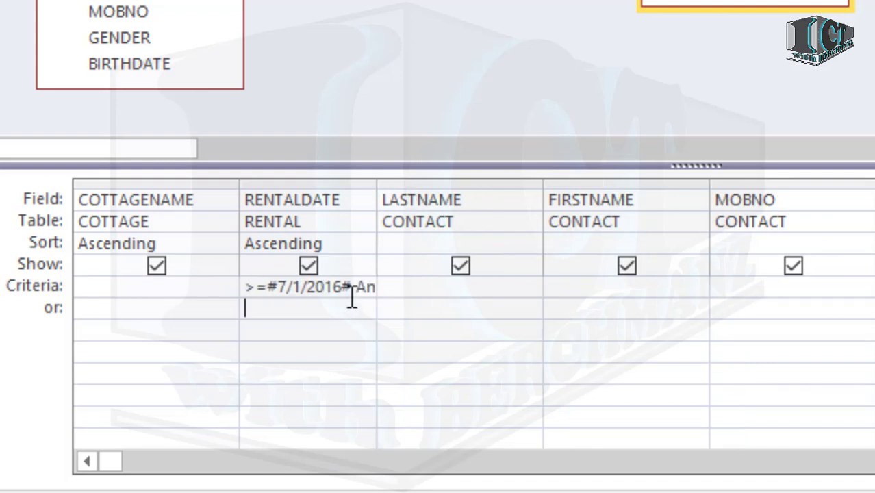
double_click(378, 181)
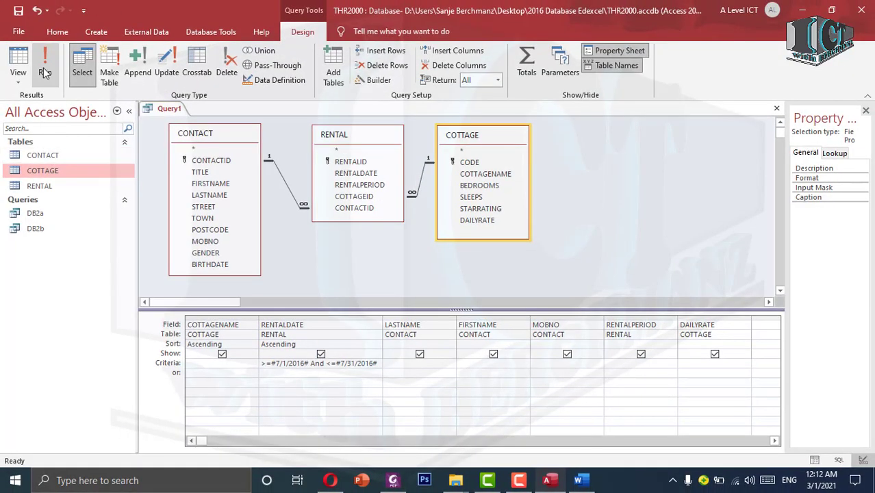
click(45, 73)
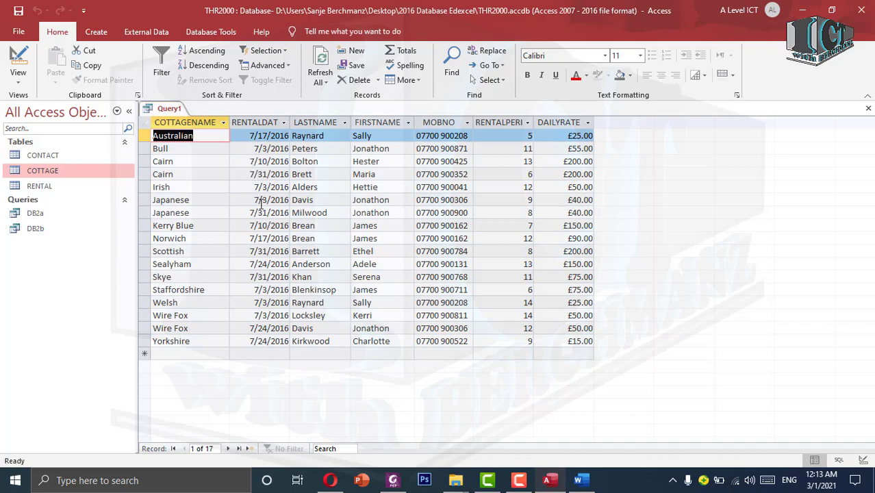
Step: Check the exam's naming instruction, then begin saving the query from Access
click(392, 479)
scroll(307, 358, down, 3)
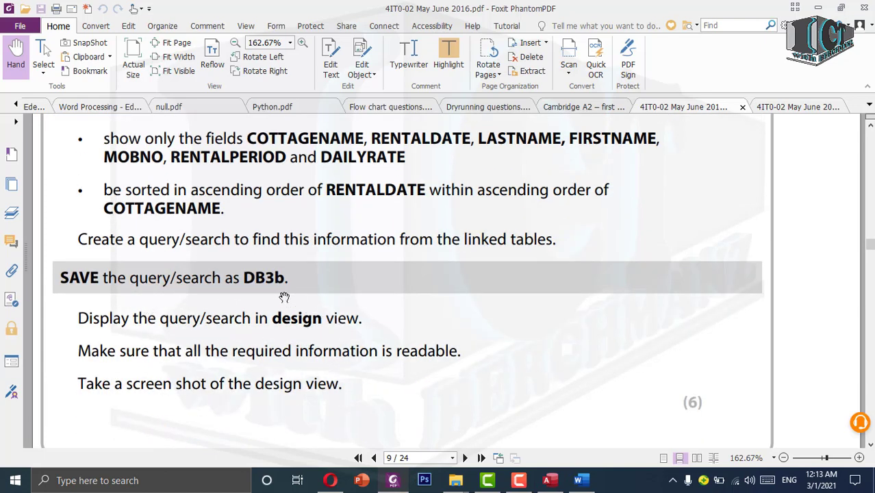
click(548, 480)
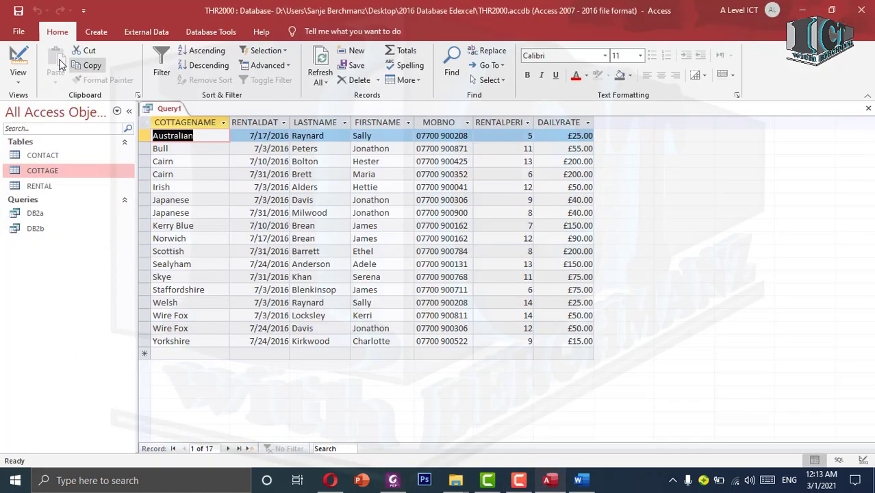
click(19, 10)
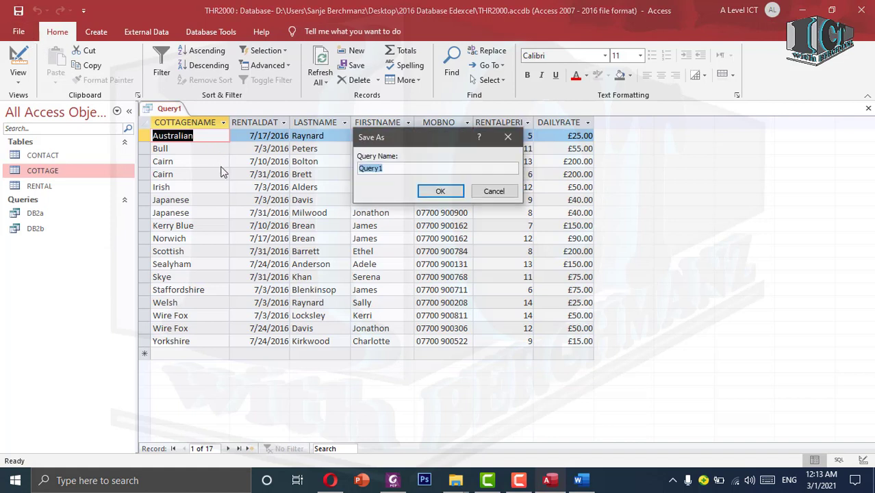
Step: Name the query DB3b and save it, then return to the exam PDF
key(Caps_Lock)
text(D)
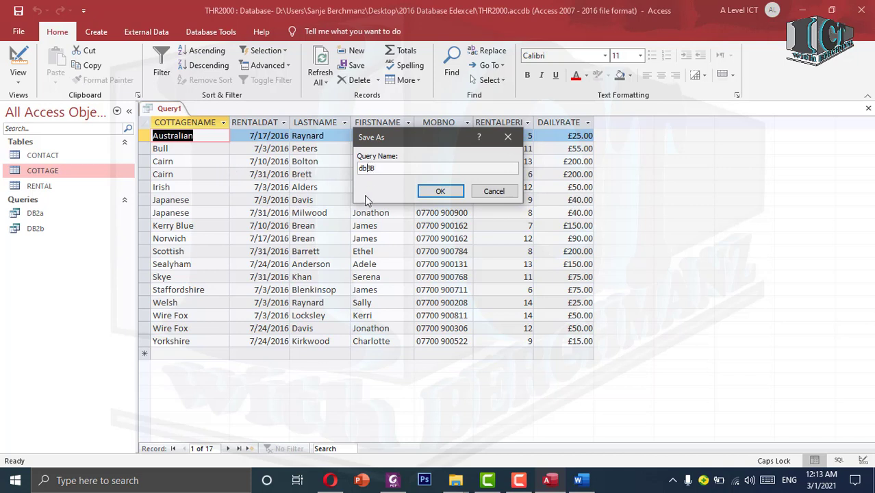
key(BackSpace)
key(BackSpace)
key(BackSpace)
key(BackSpace)
text(D)
key(Caps_Lock)
click(440, 191)
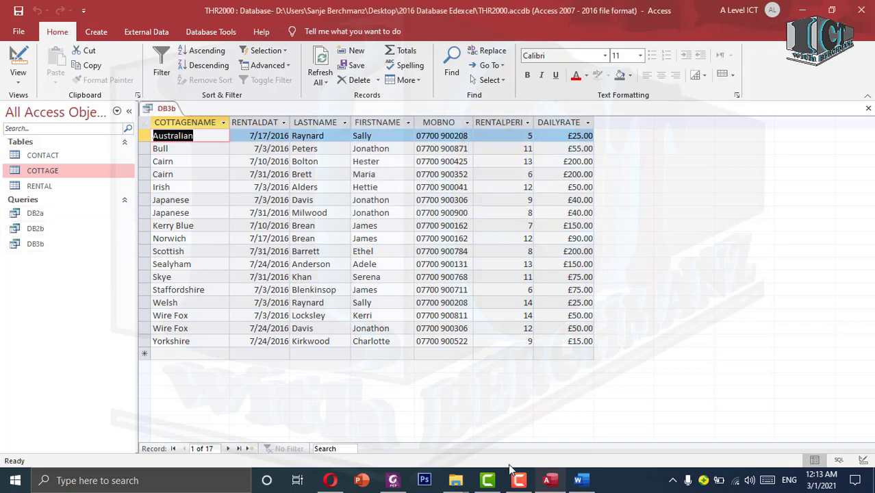
click(392, 479)
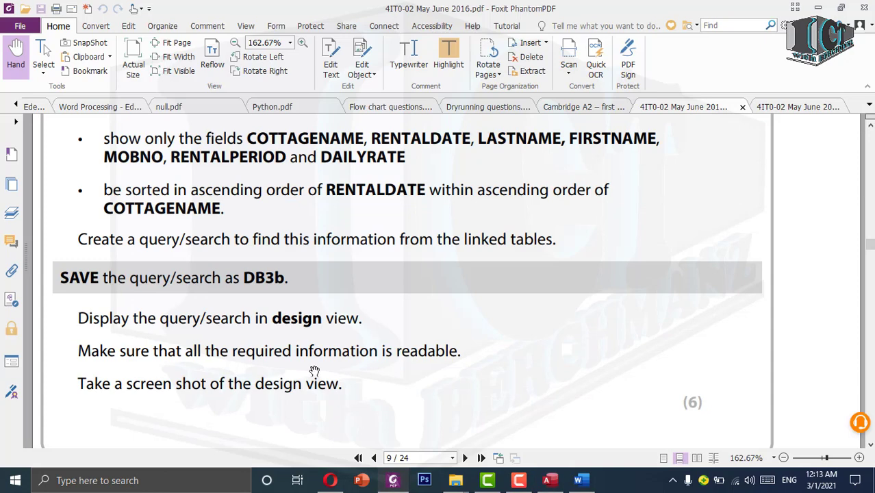
Step: Scroll to page 10's screenshot-pasting instructions, then bring TASK DB3 to the front
scroll(226, 308, down, 2)
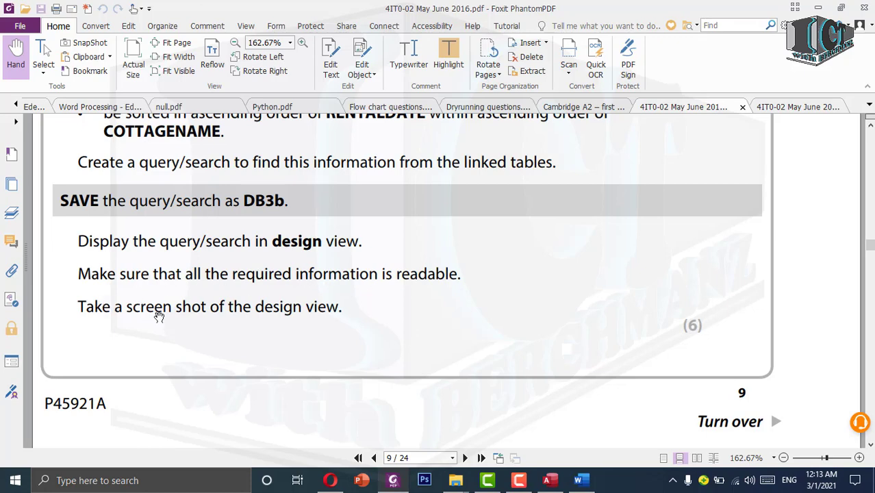
scroll(314, 315, down, 3)
scroll(316, 315, down, 3)
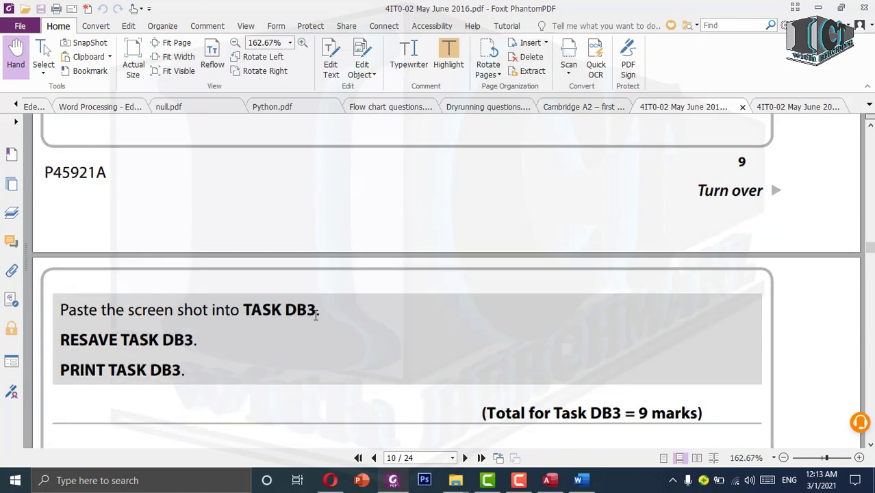
mouse_move(581, 481)
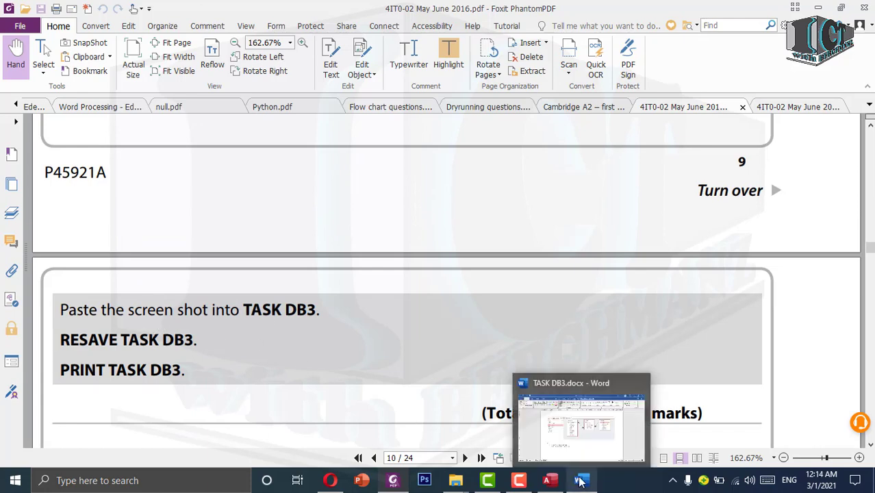
click(580, 481)
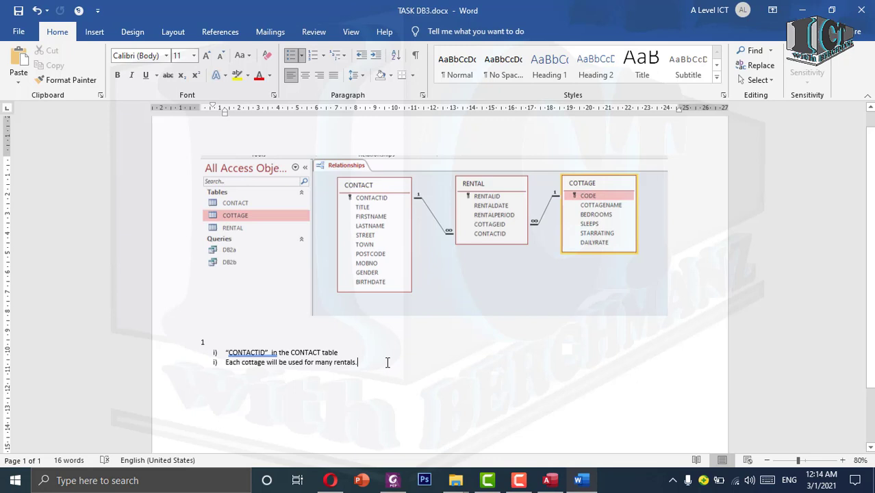
Step: End the numbered list in TASK DB3 and insert a page break for a blank second page
scroll(387, 362, down, 3)
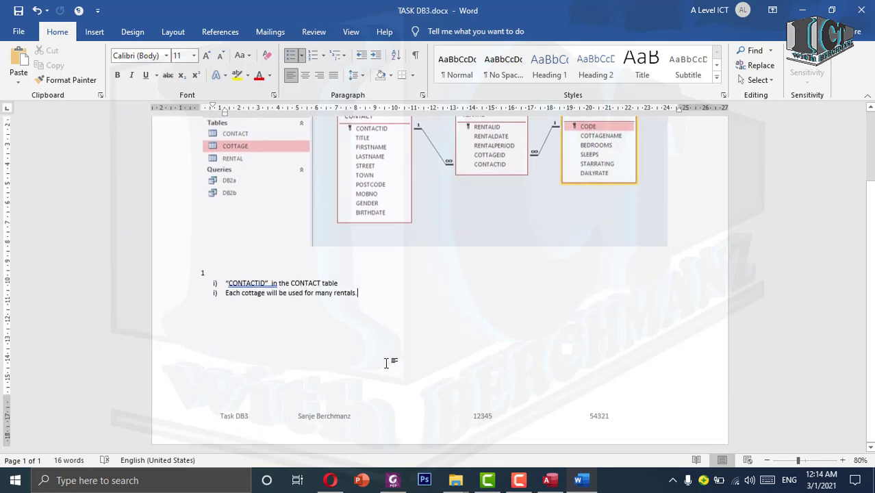
key(Return)
key(Return)
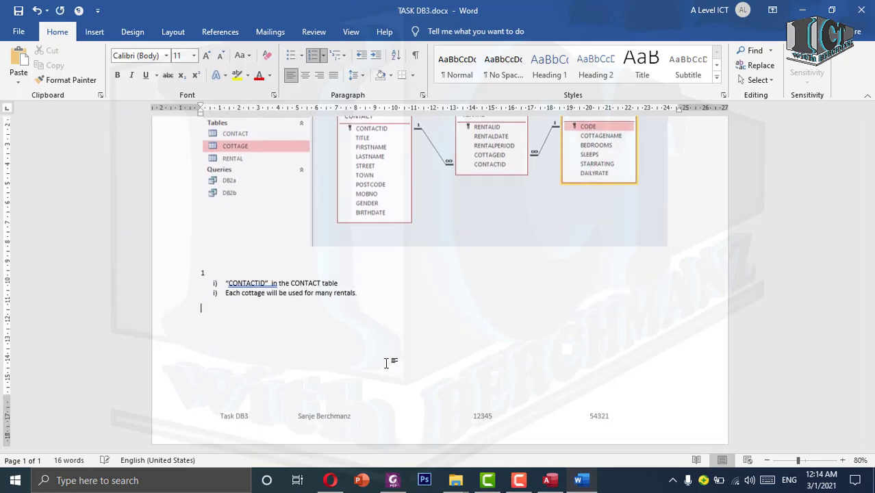
key(ctrl+Return)
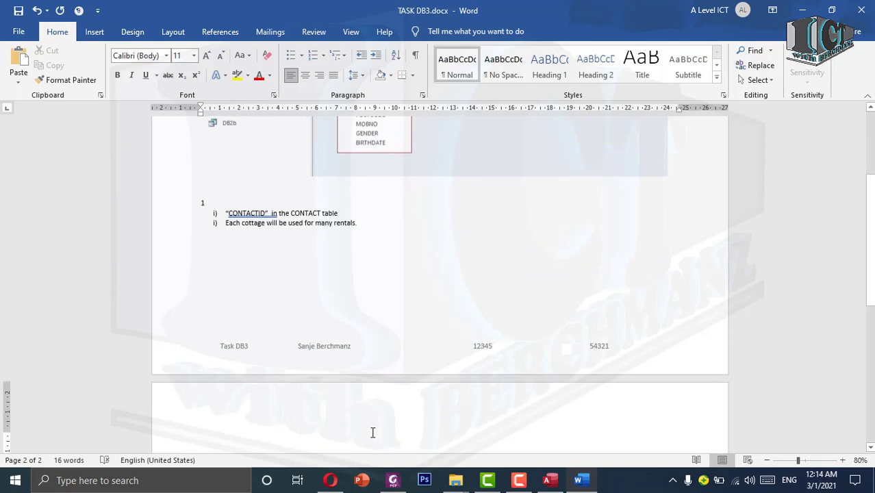
mouse_move(392, 483)
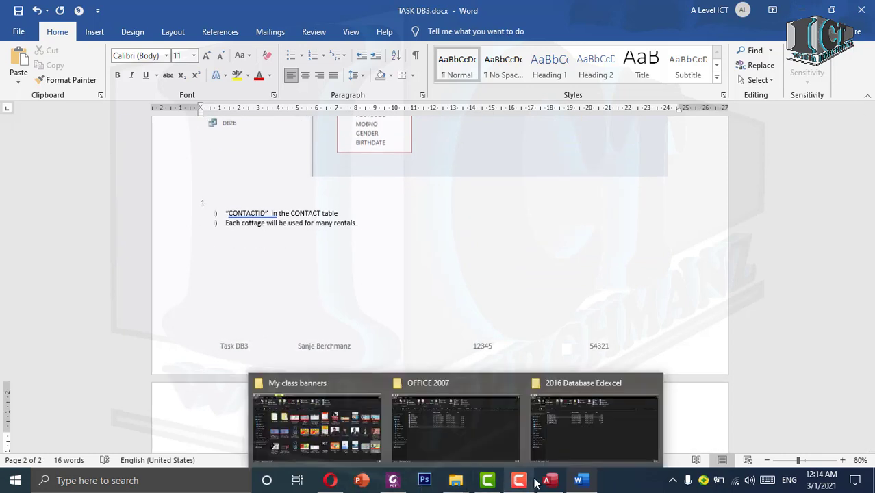
click(549, 479)
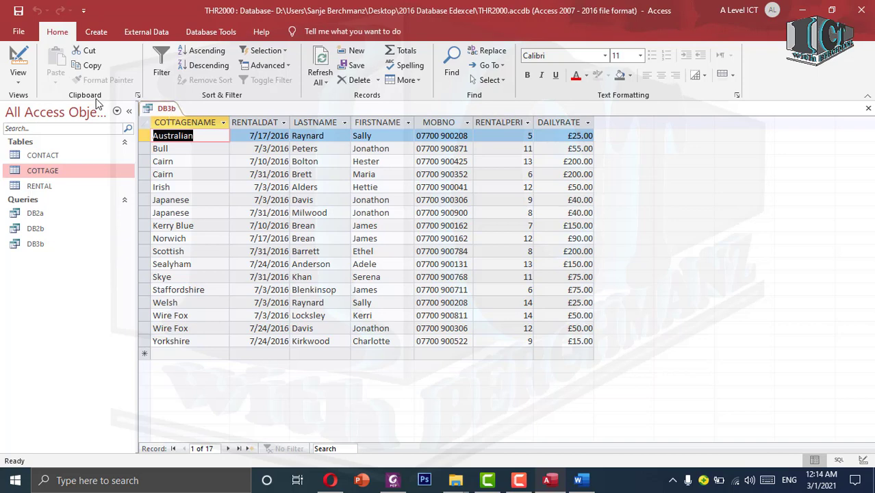
Step: Show the DB3b query in Design View, then return to the TASK DB3 document
click(26, 81)
click(25, 158)
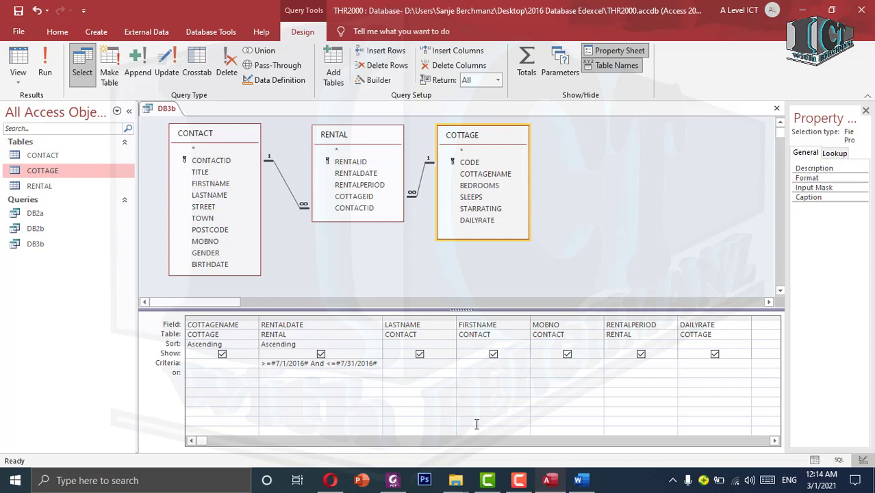
click(579, 480)
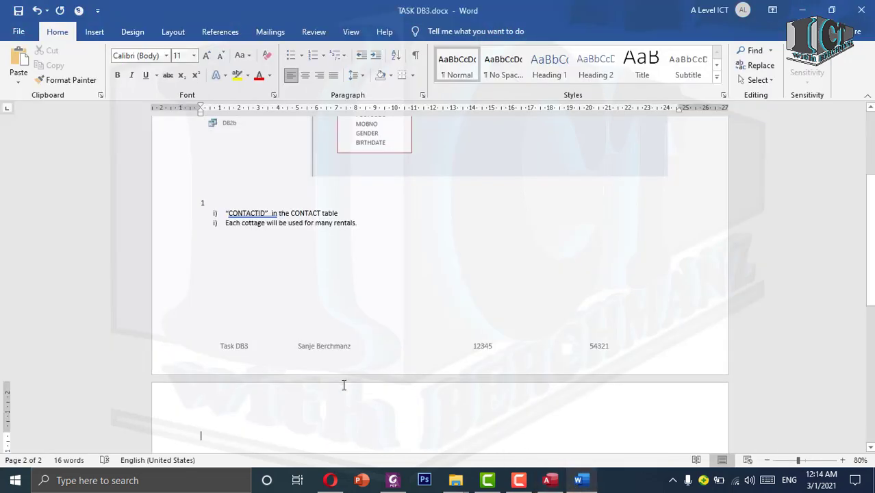
Step: Paste the DB3b design screenshot and crop it to just the field grid
key(ctrl+v)
click(342, 309)
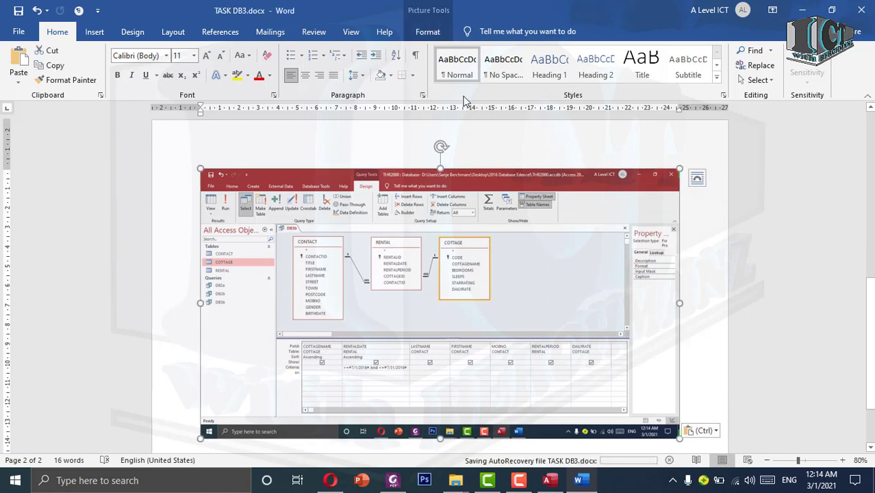
click(428, 32)
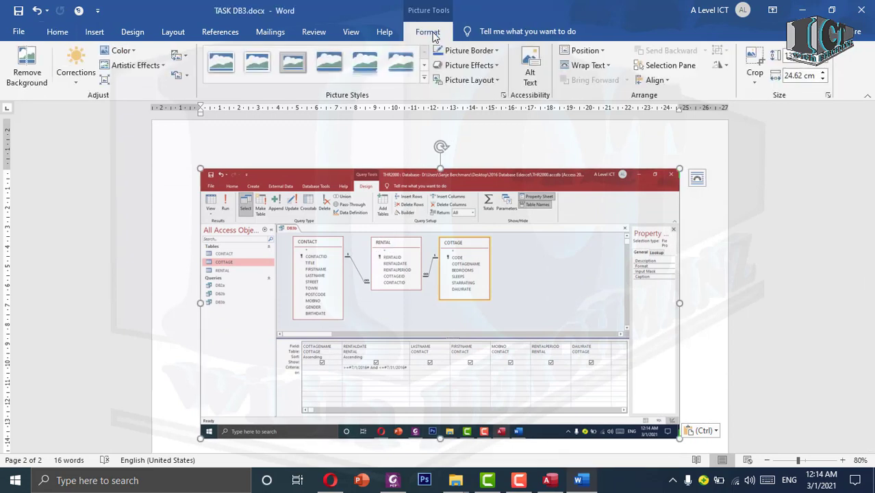
click(753, 65)
drag(439, 169, 414, 333)
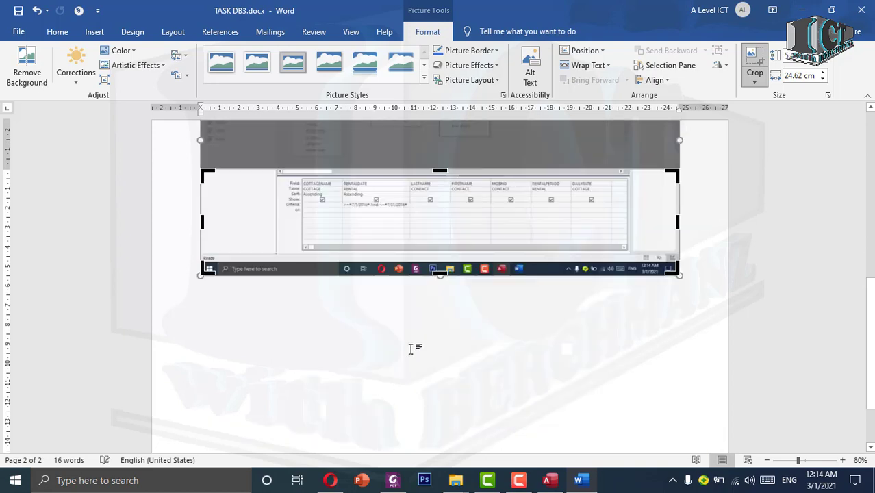
drag(440, 271, 442, 251)
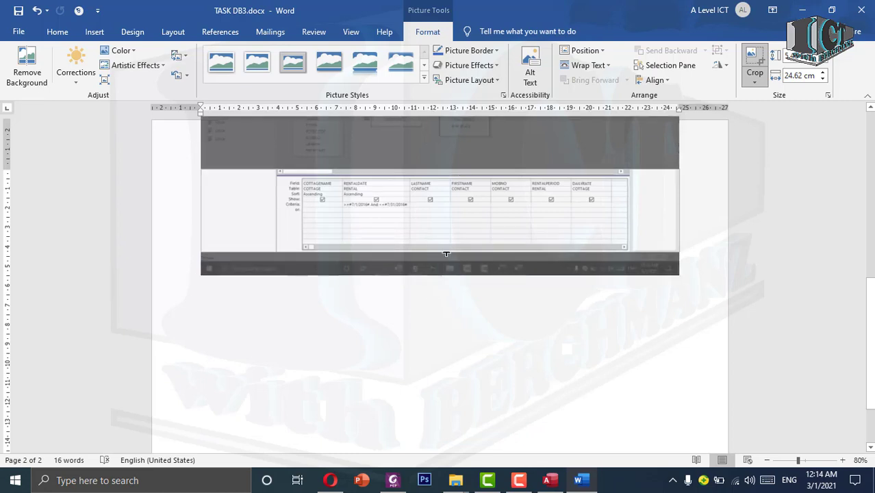
drag(677, 209, 635, 206)
drag(201, 209, 274, 219)
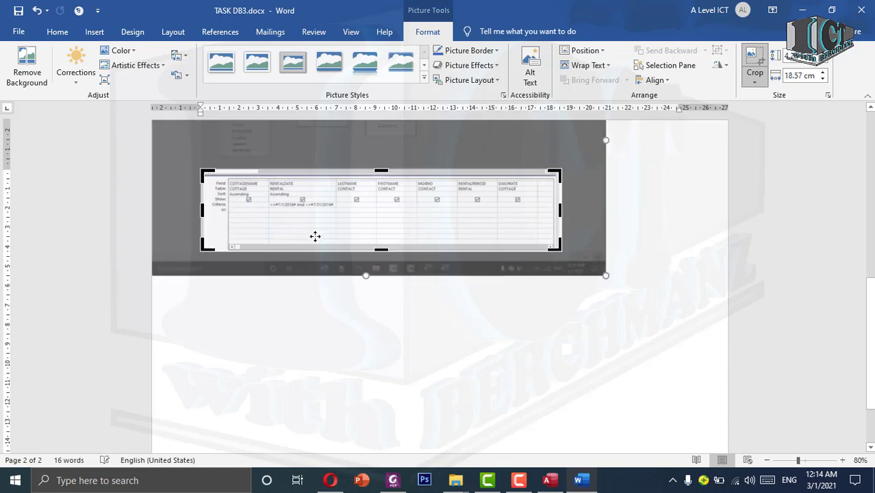
click(753, 61)
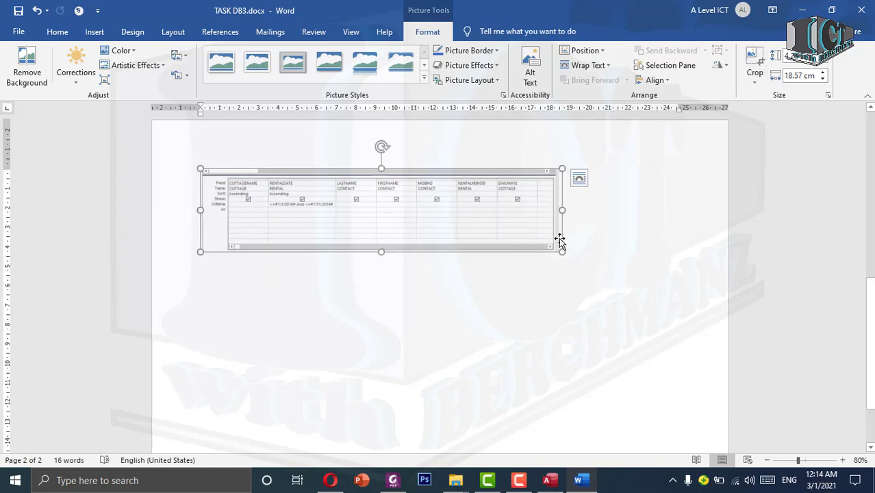
Step: Enlarge the cropped field grid picture on page 2
drag(561, 251, 588, 278)
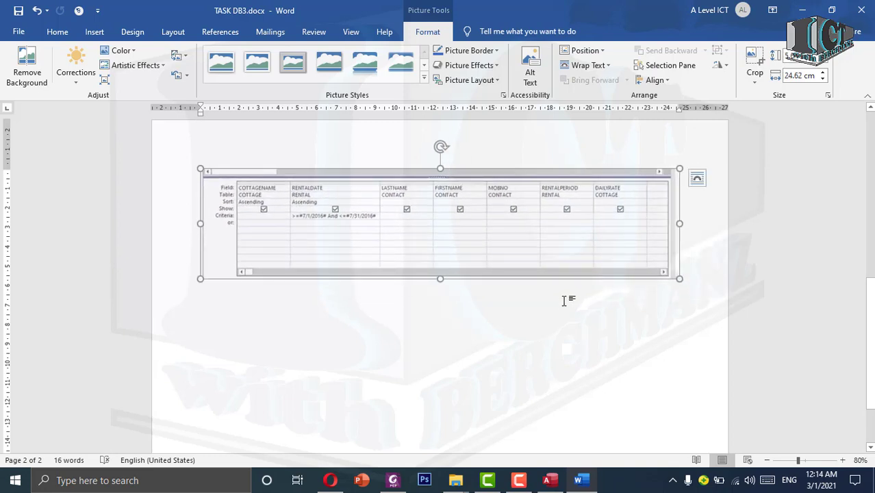
click(701, 285)
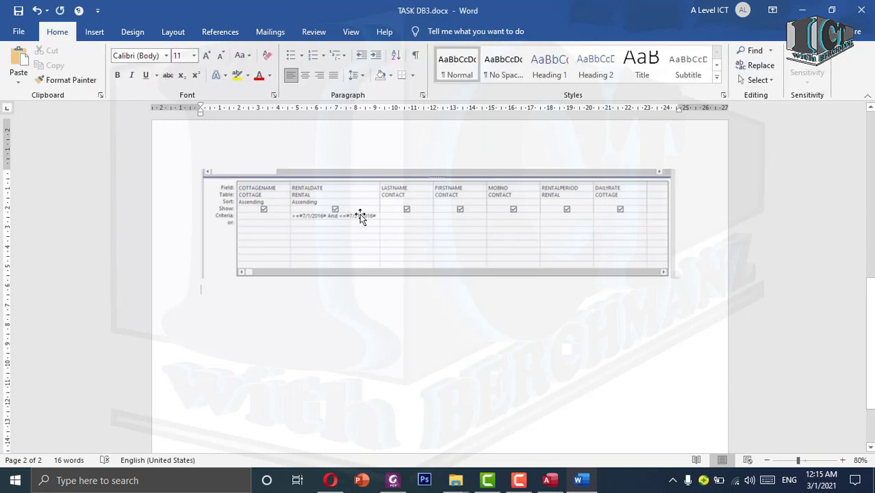
click(392, 479)
Step: Close all open Access objects, including the DB3b query, and bring up the exam PDF
scroll(288, 334, down, 1)
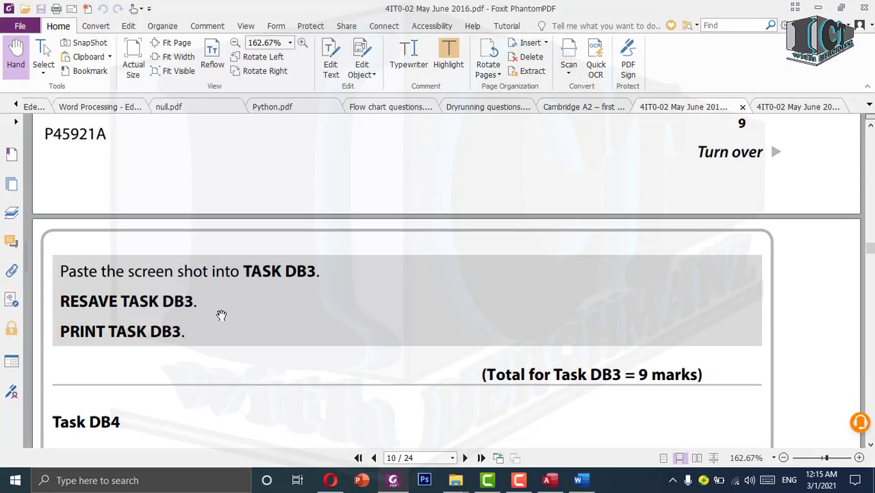
scroll(221, 313, down, 2)
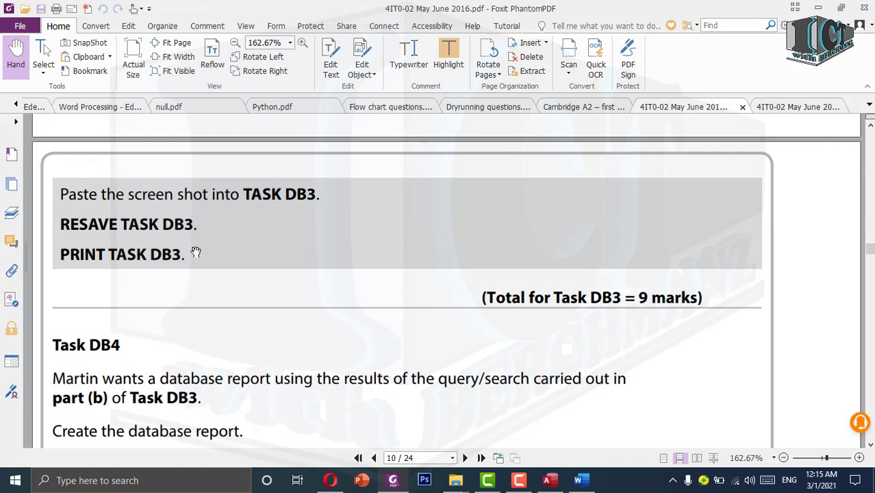
scroll(189, 258, down, 3)
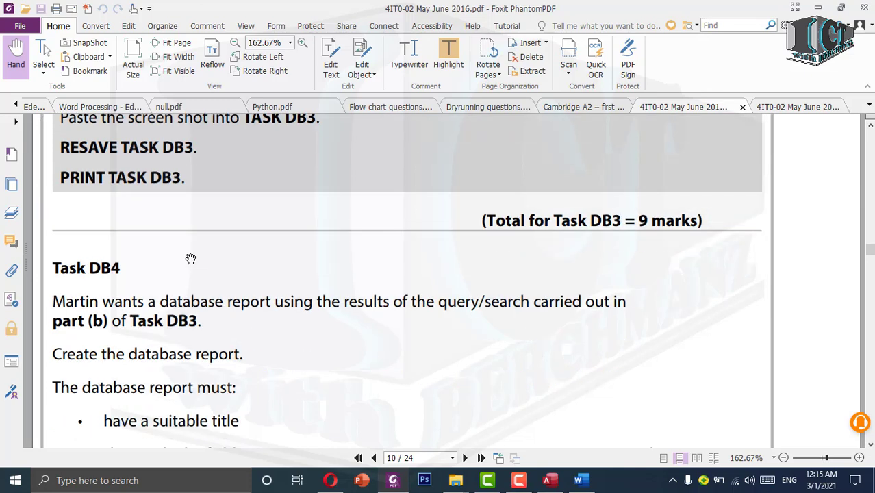
scroll(190, 258, down, 1)
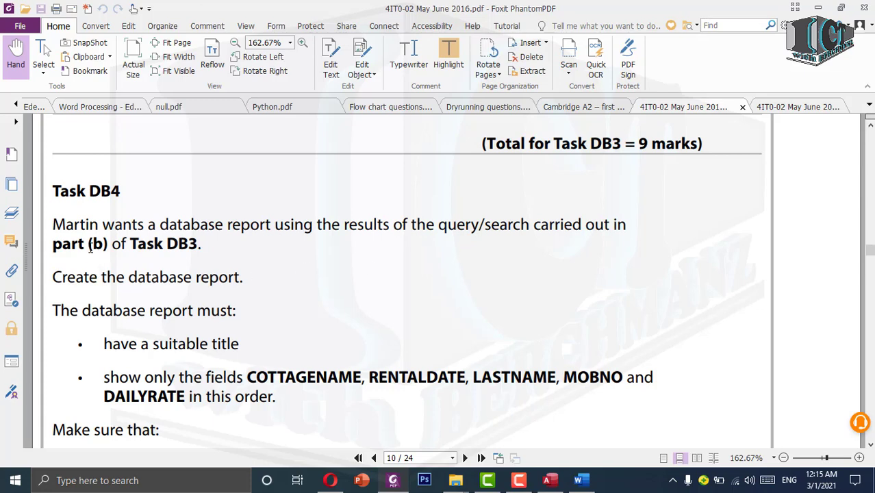
click(550, 480)
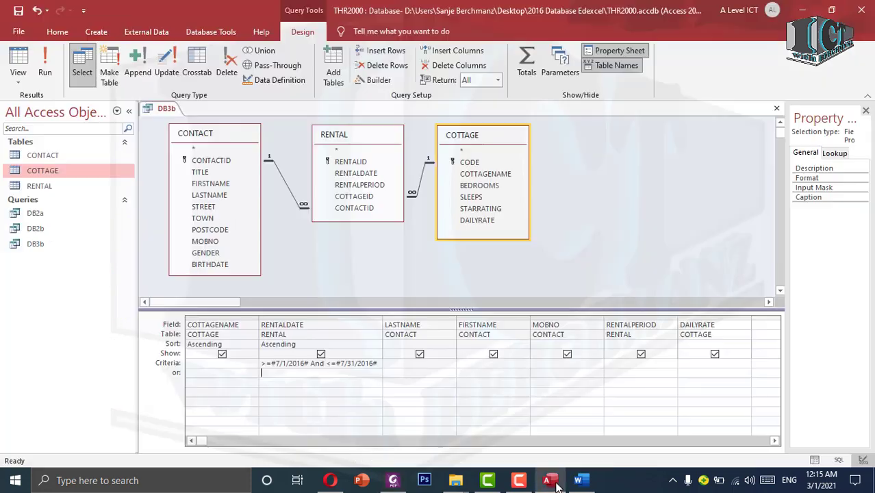
right_click(172, 112)
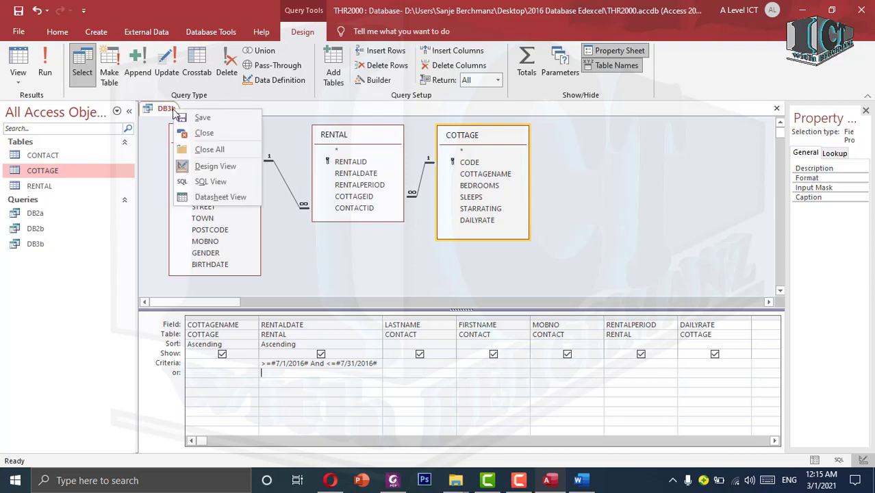
click(202, 150)
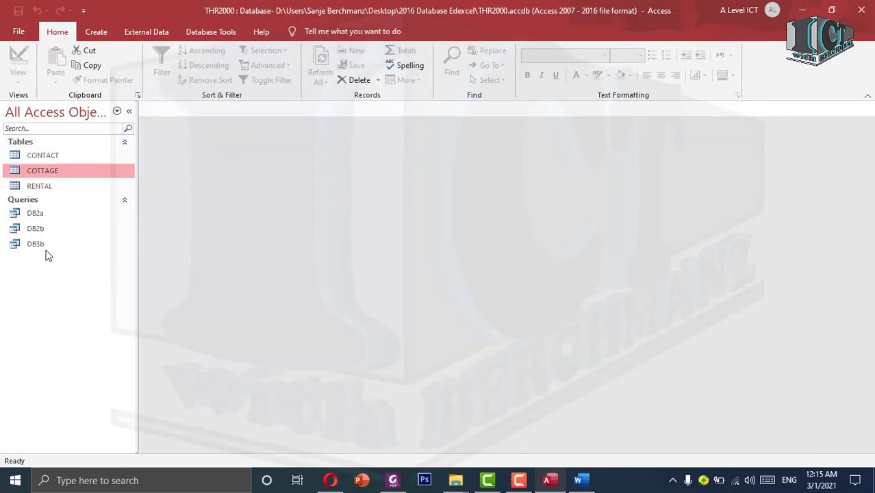
click(392, 480)
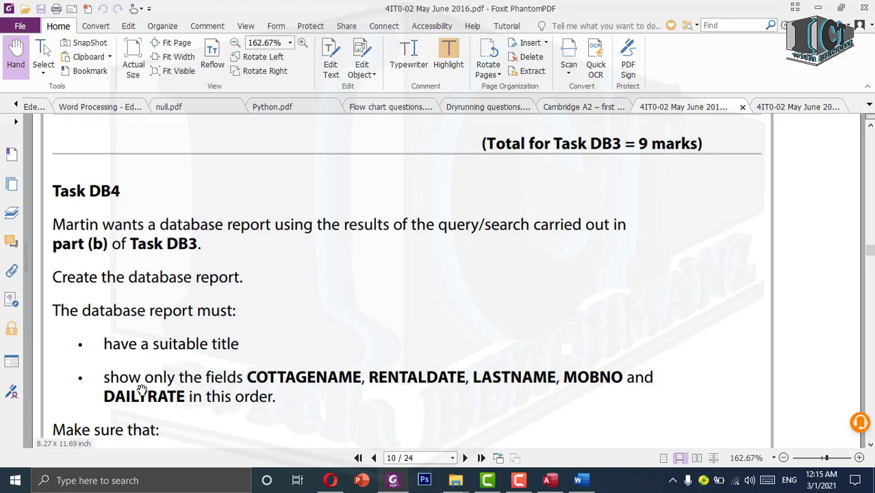
Step: Scroll the PDF to the Task DB4 report requirements and return to Access
scroll(297, 376, down, 1)
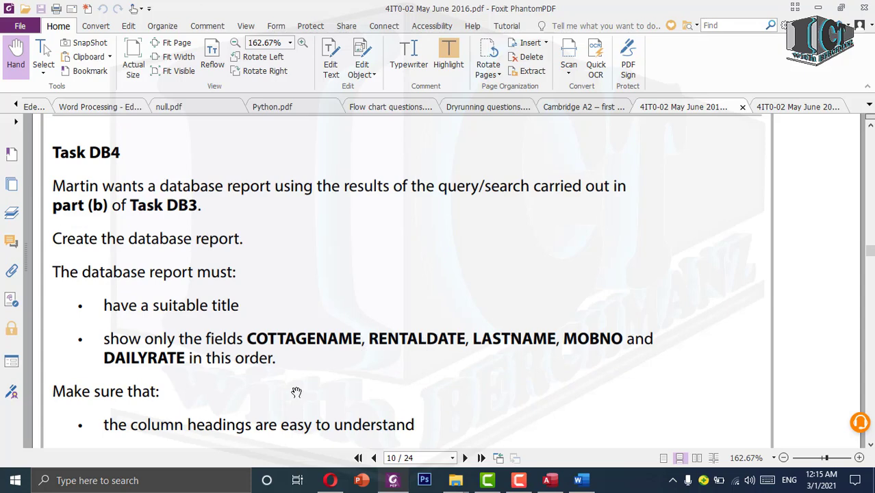
click(550, 480)
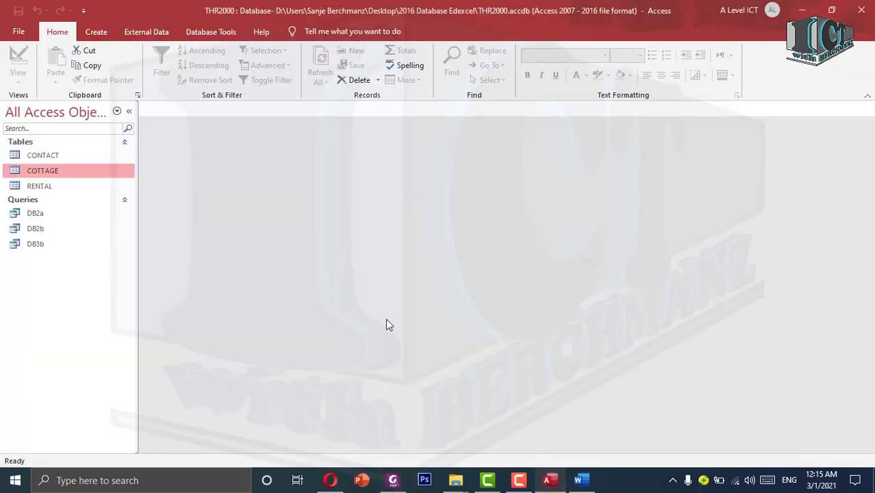
Step: Start the Report Wizard based on the DB3b query
click(95, 32)
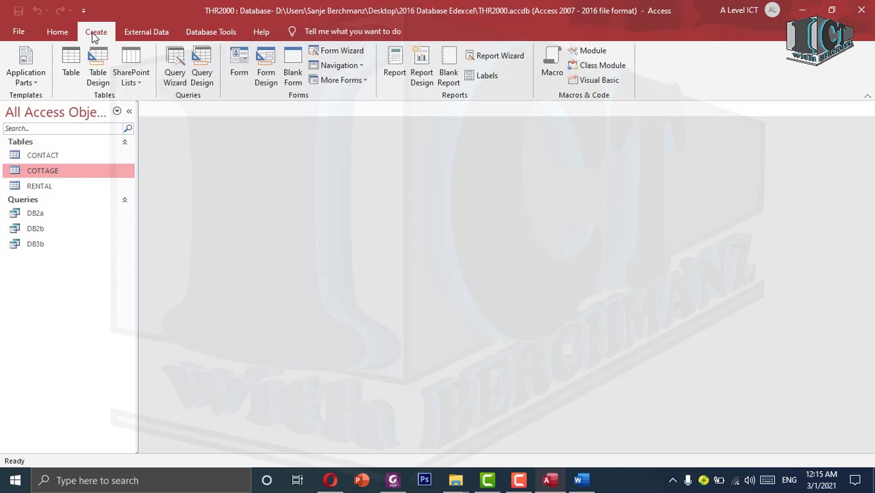
click(505, 65)
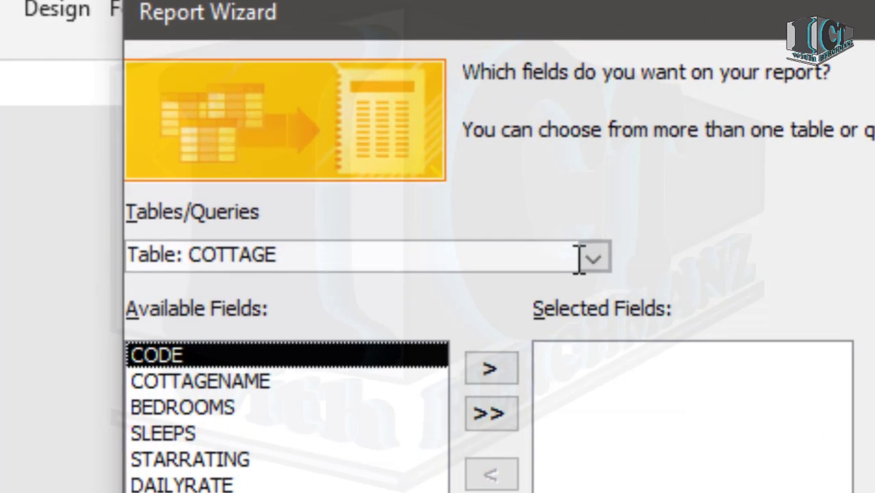
click(594, 259)
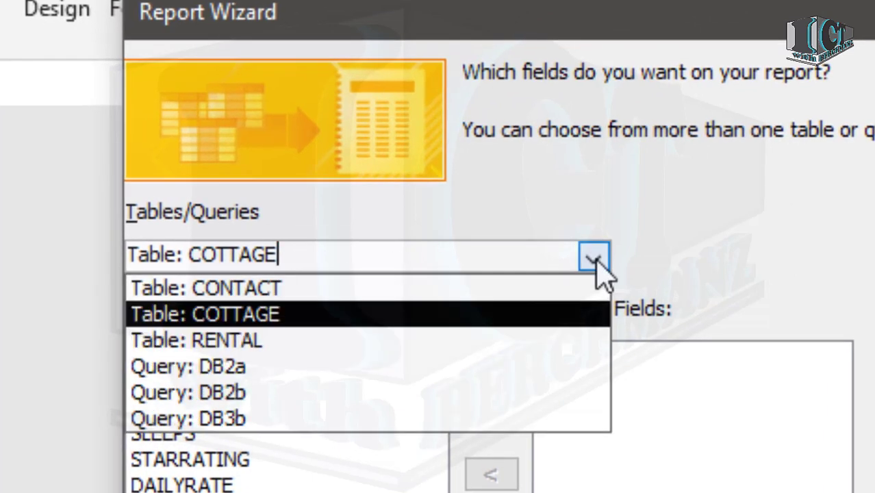
click(207, 420)
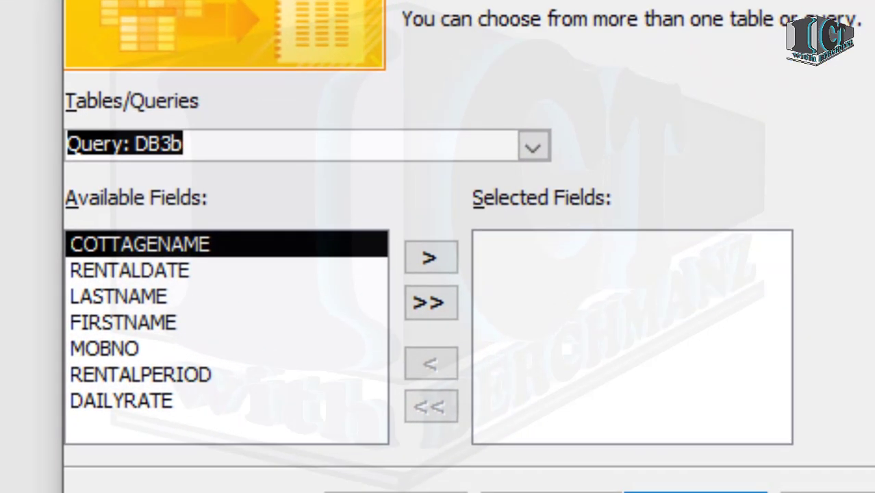
Step: Add COTTAGENAME, RENTALDATE, LASTNAME, MOBNO and DAILYRATE to the report, in that order
click(431, 257)
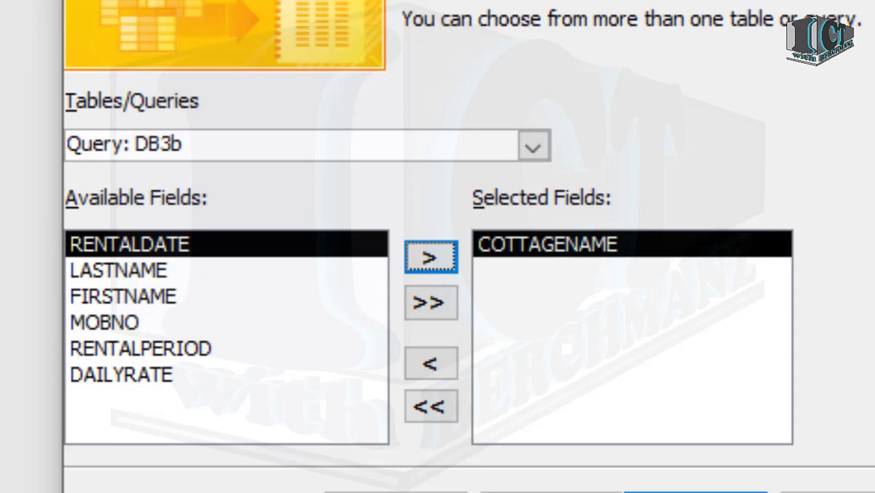
click(430, 260)
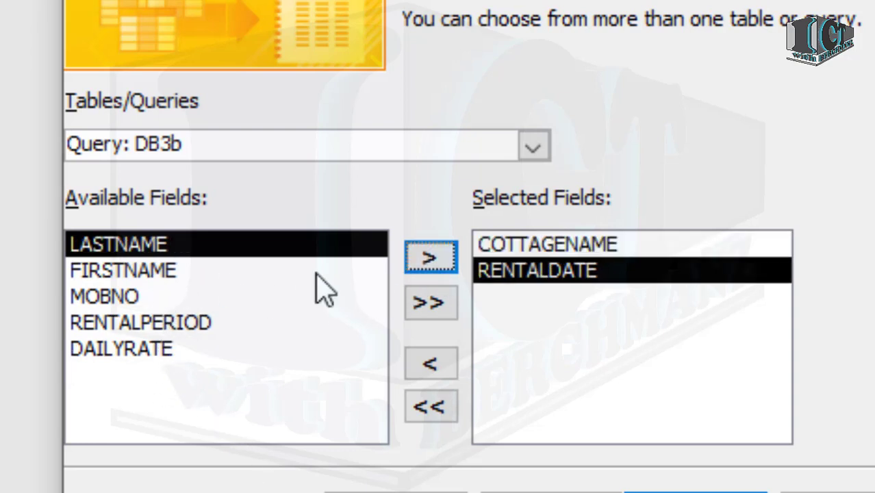
click(429, 261)
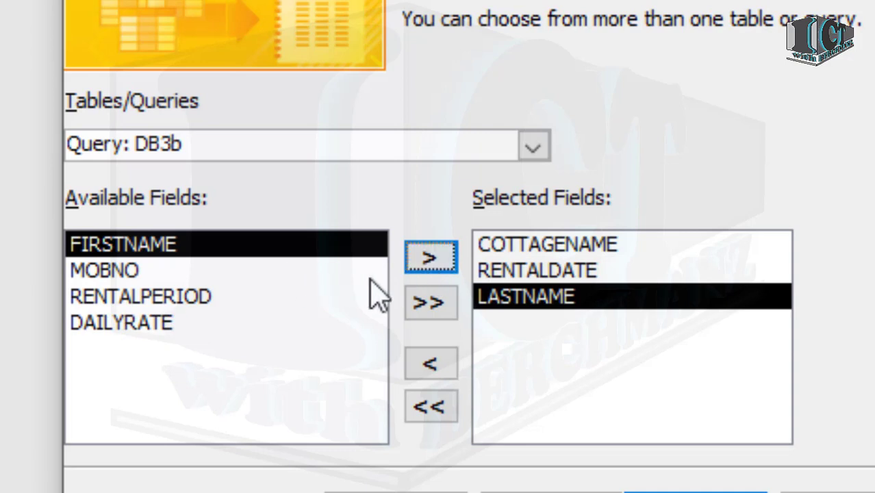
click(238, 272)
click(450, 260)
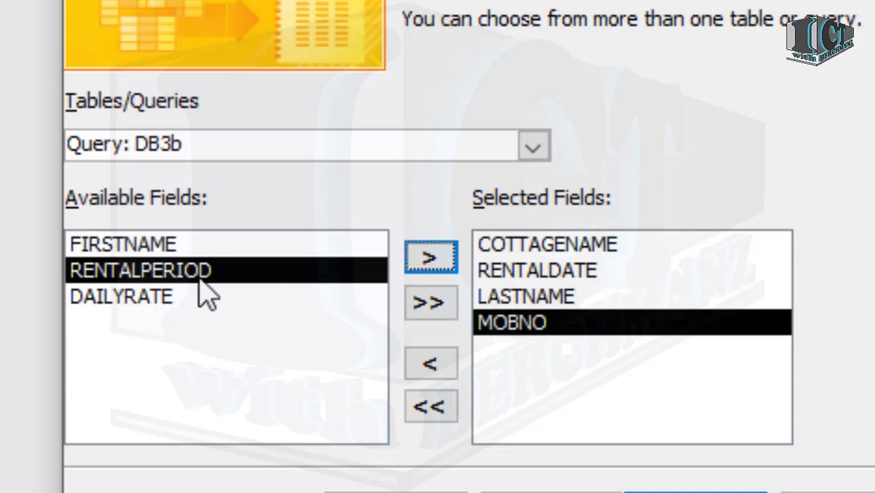
click(180, 302)
click(432, 260)
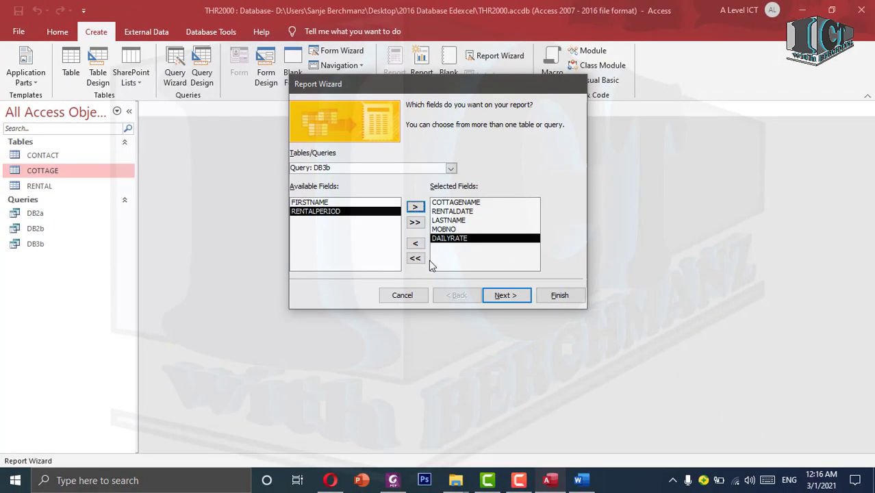
click(503, 295)
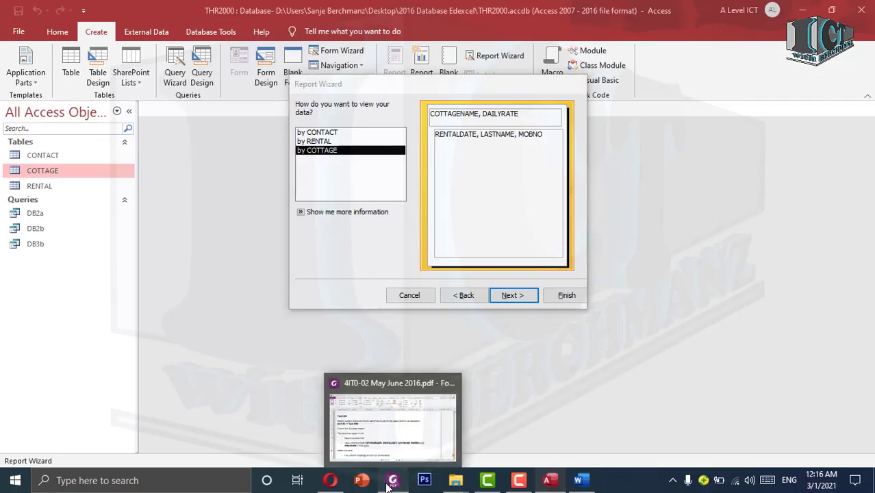
click(392, 480)
scroll(159, 398, down, 5)
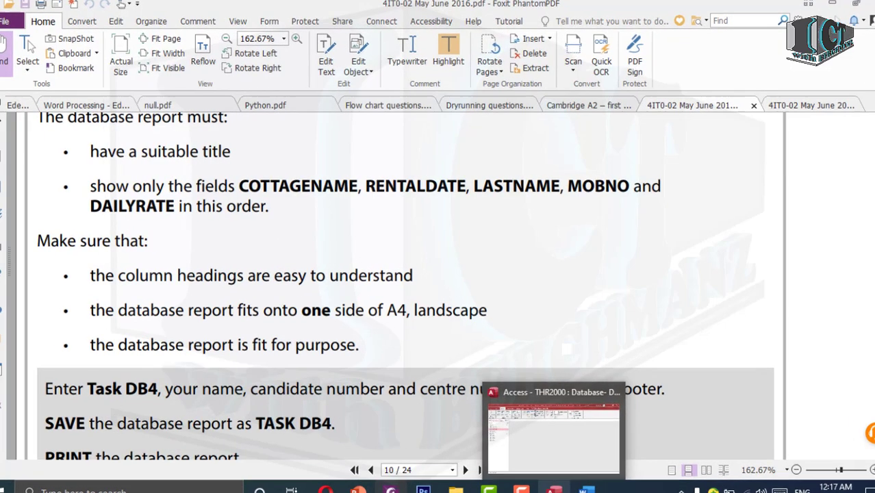
click(550, 479)
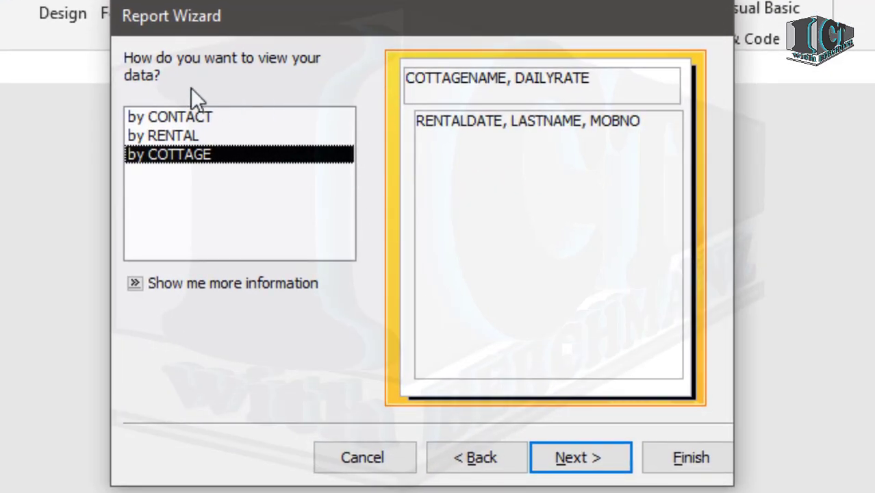
Step: Skip grouping and sorting, choose landscape, and title the report 'Rentals in July 2016'
click(587, 460)
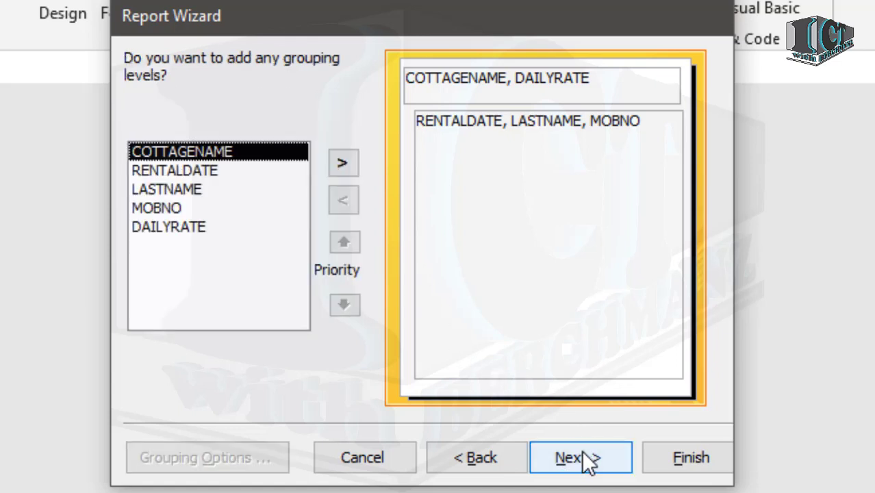
click(587, 460)
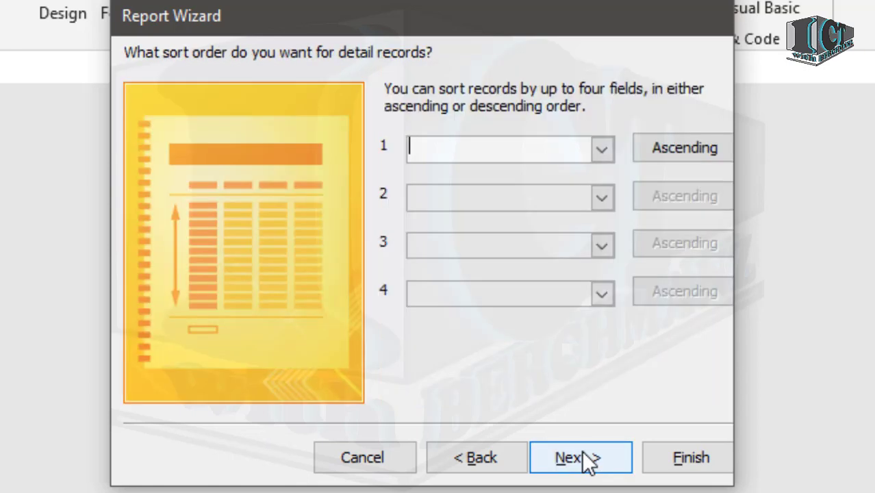
click(587, 460)
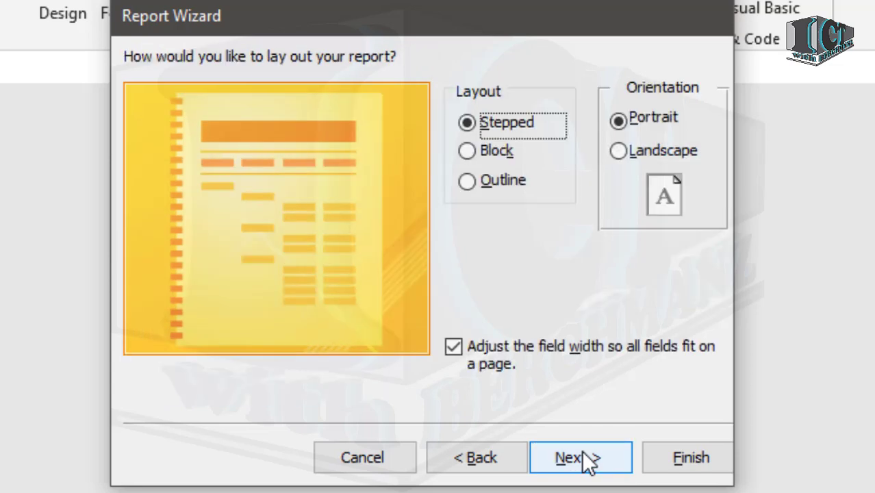
click(618, 152)
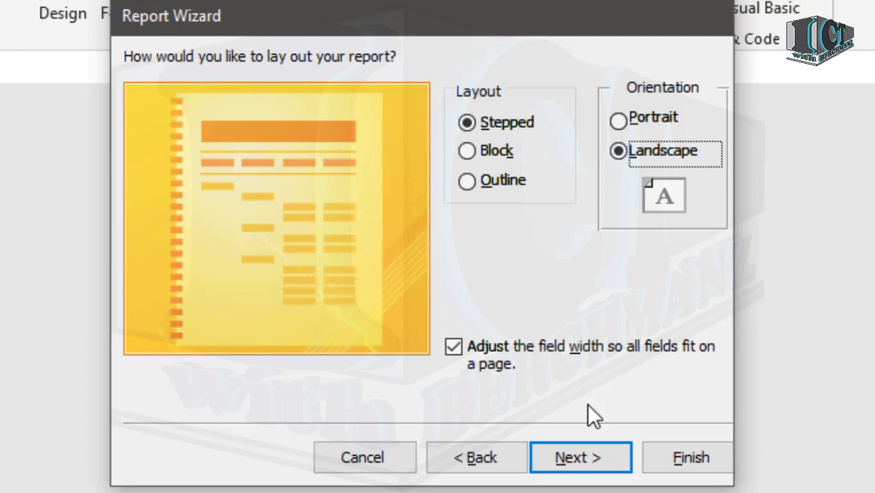
click(583, 455)
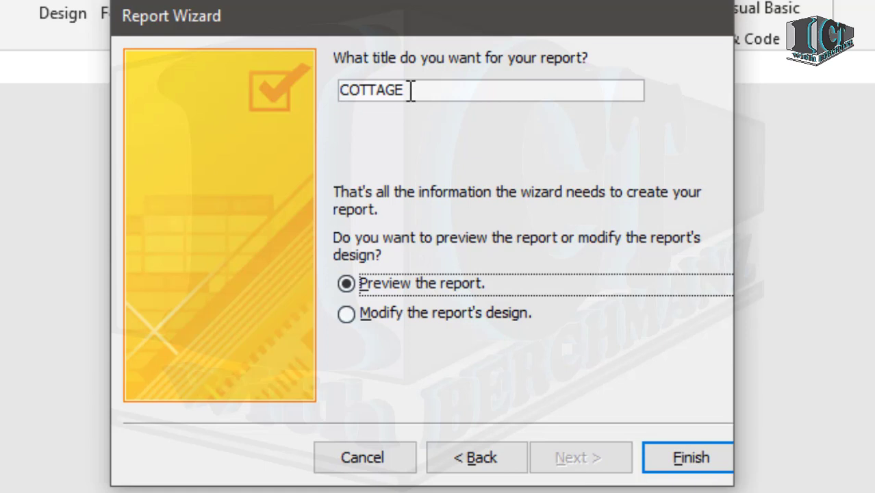
drag(410, 91, 314, 85)
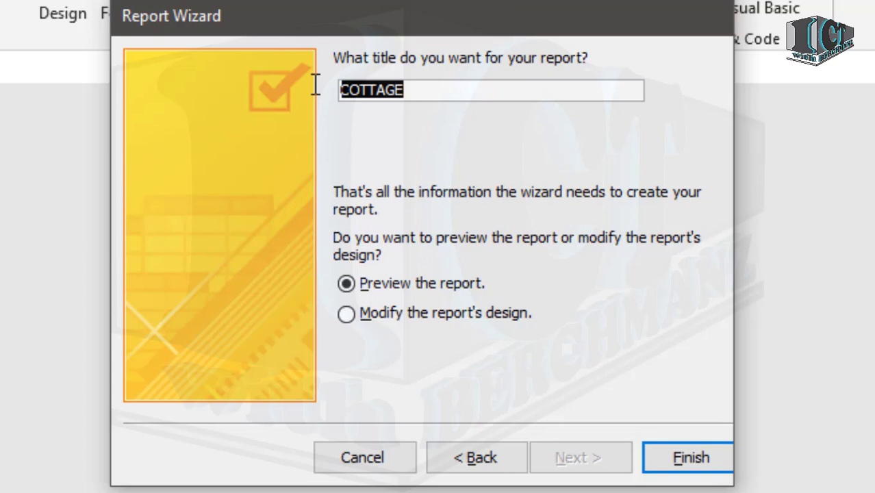
text(Re)
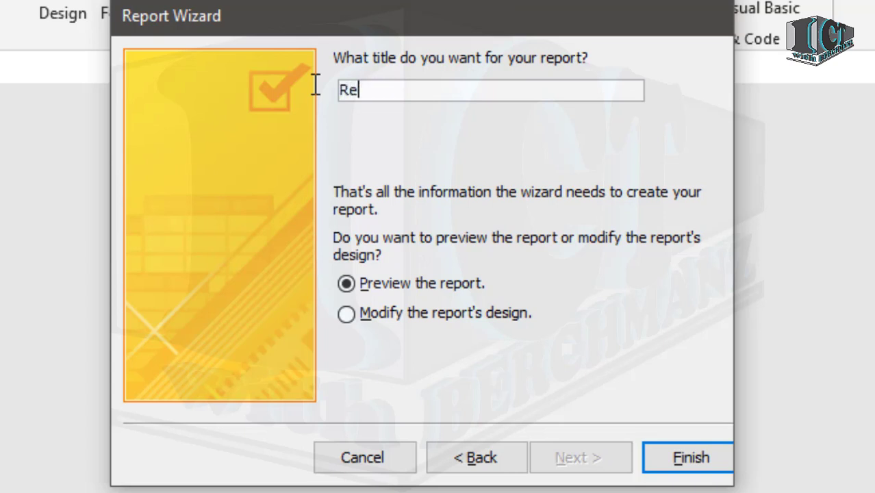
text(ntals in )
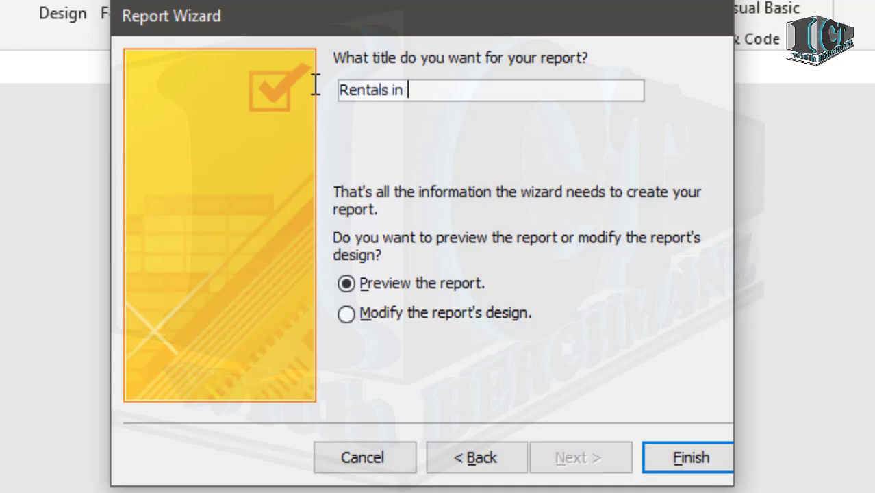
text(July 2016)
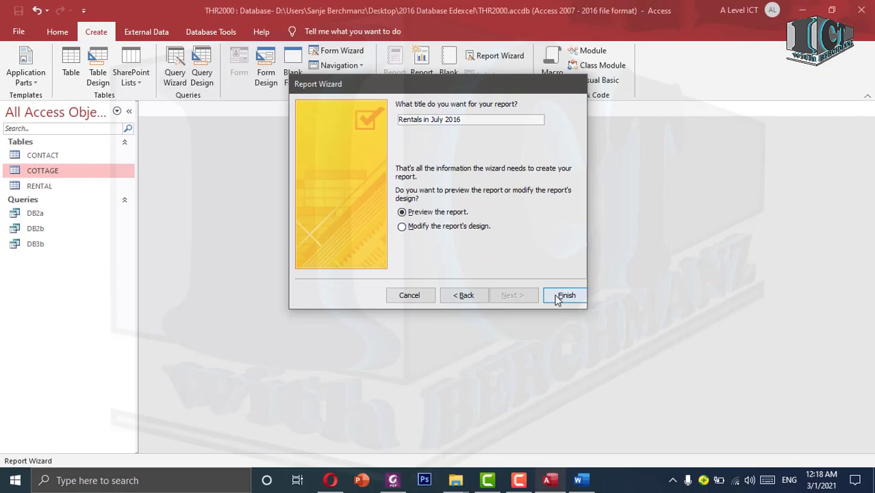
Step: Finish the wizard, check both preview pages, then close the preview to Design View
click(688, 457)
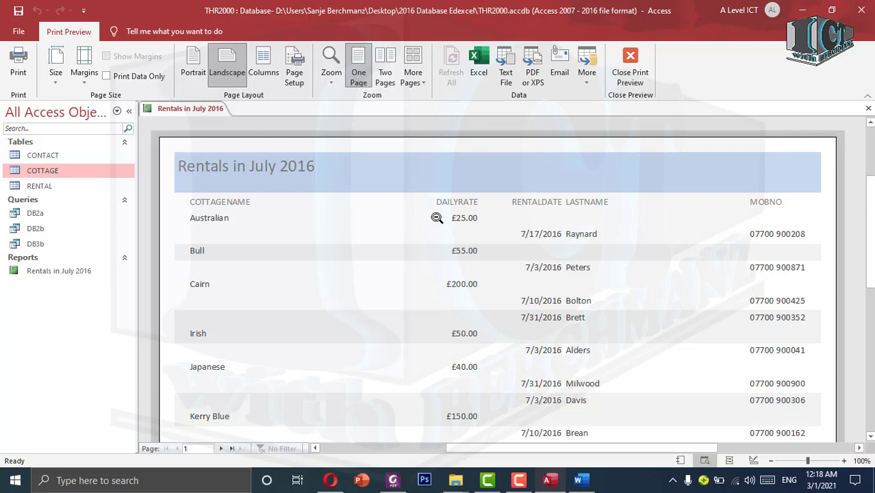
scroll(431, 247, down, 4)
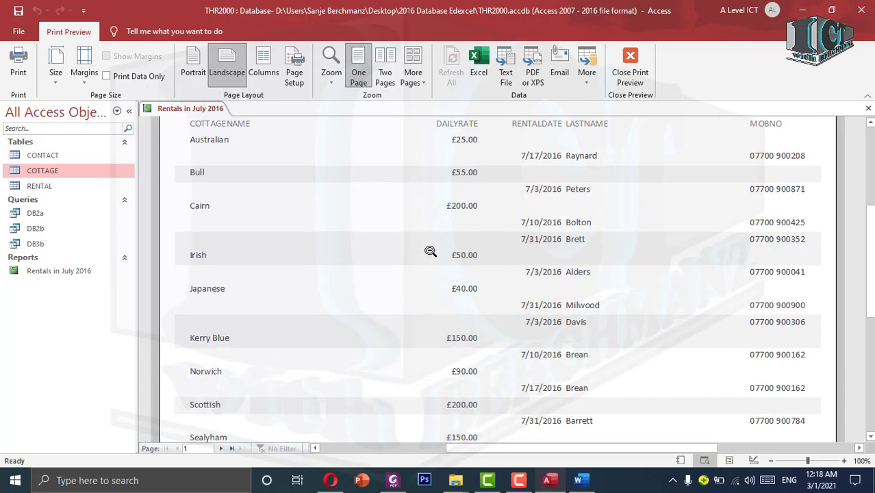
scroll(429, 251, down, 3)
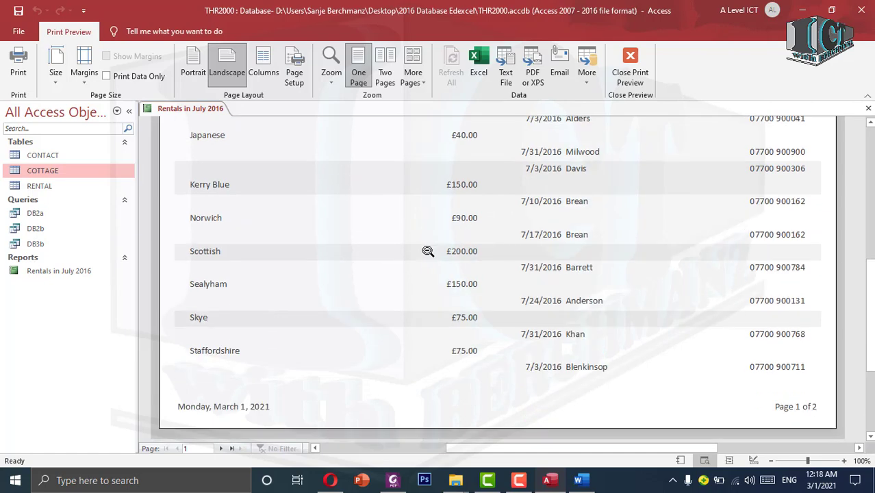
scroll(409, 323, down, 5)
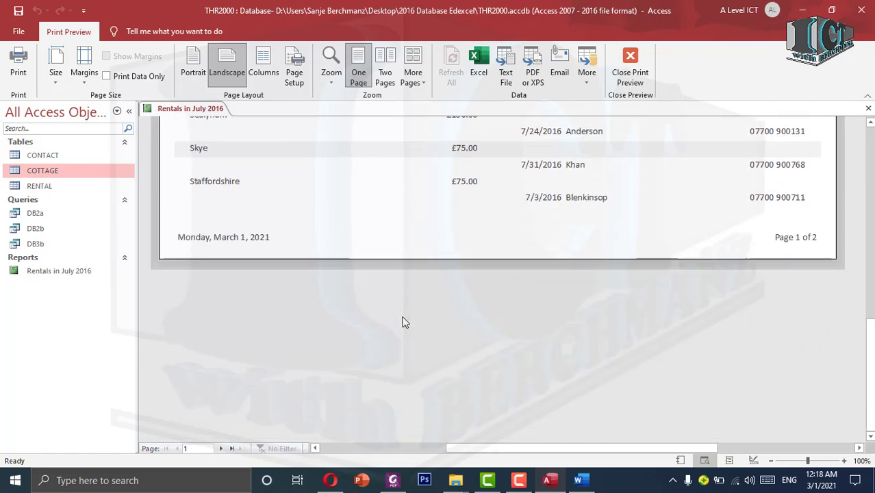
scroll(405, 321, up, 10)
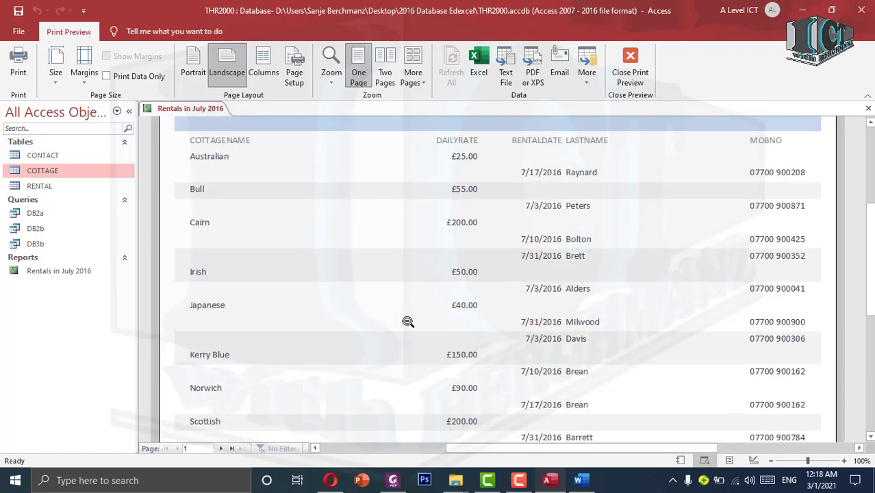
scroll(407, 322, down, 3)
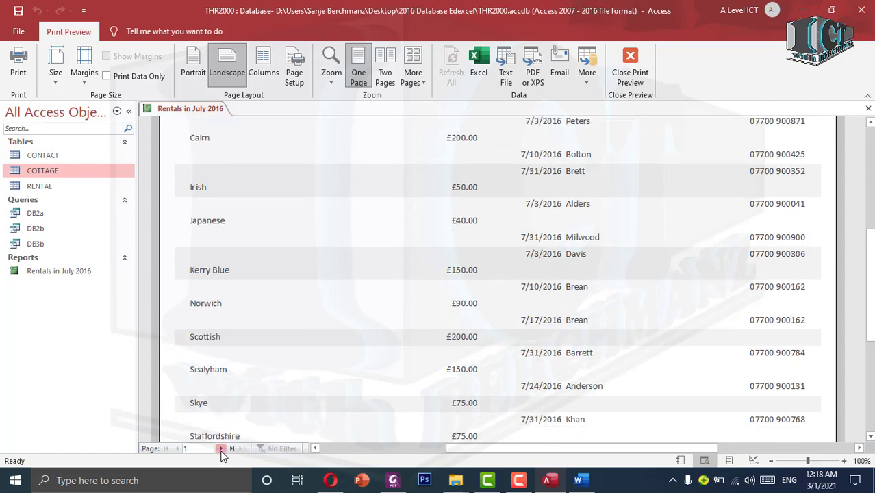
click(220, 448)
scroll(311, 327, up, 5)
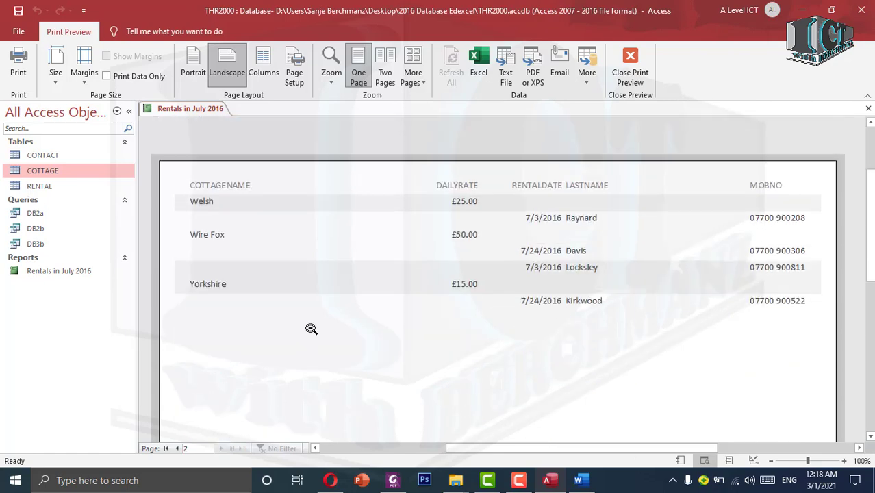
click(175, 448)
click(627, 70)
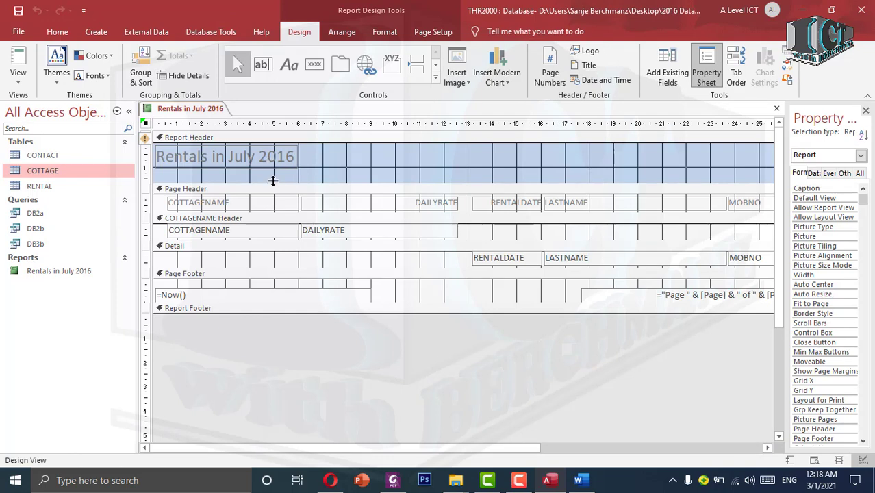
Step: Move RENTALDATE, LASTNAME and MOBNO up into the COTTAGENAME Header and shrink the Detail section
click(512, 265)
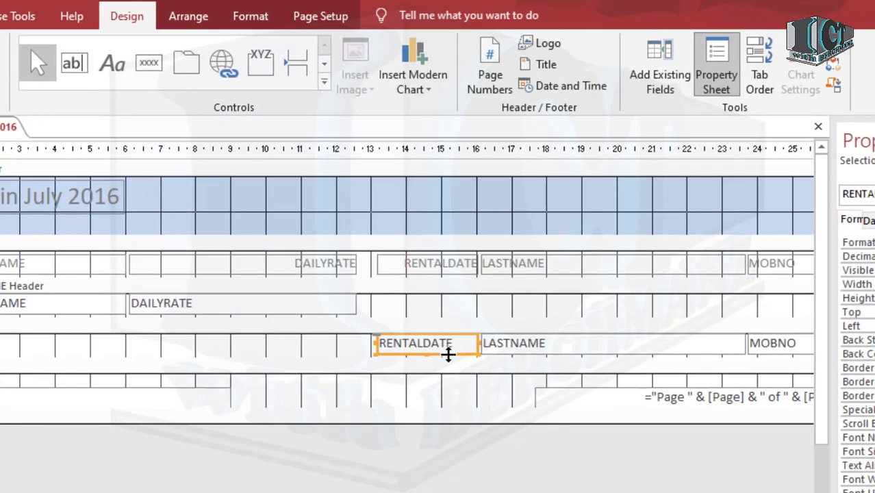
drag(449, 353, 449, 314)
click(515, 351)
drag(542, 356, 540, 315)
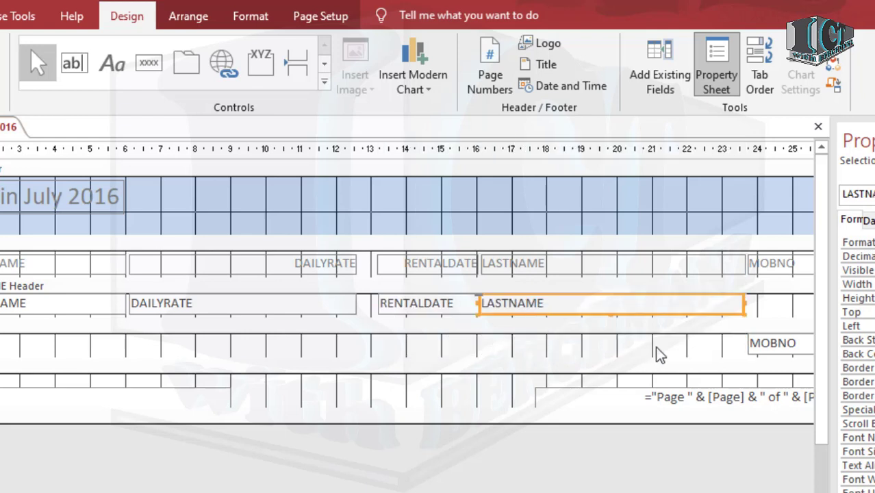
click(780, 346)
drag(784, 340, 782, 317)
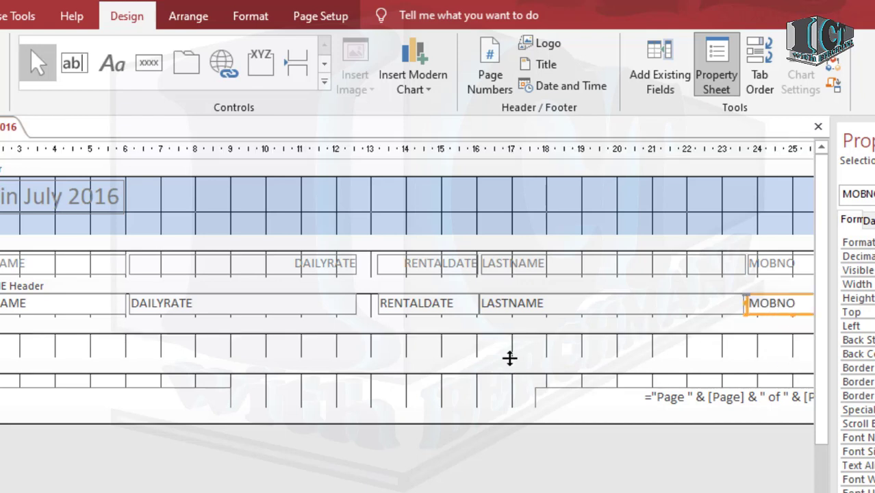
drag(509, 357, 513, 338)
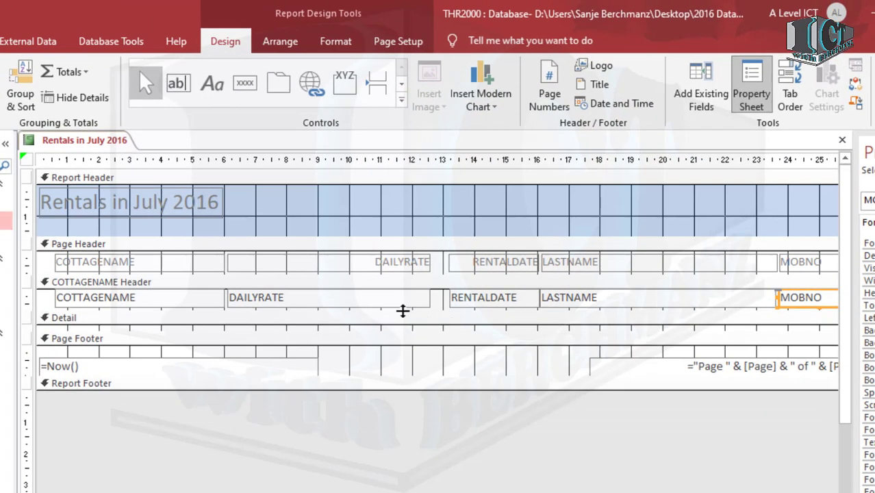
Step: Narrow the COTTAGENAME heading and field, and shift and narrow DAILYRATE's heading and field to match
click(185, 297)
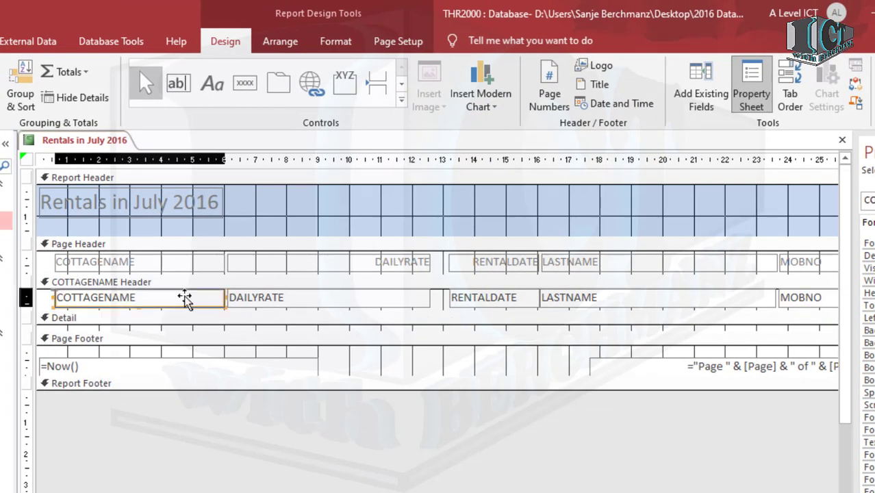
click(204, 263)
drag(207, 263, 177, 265)
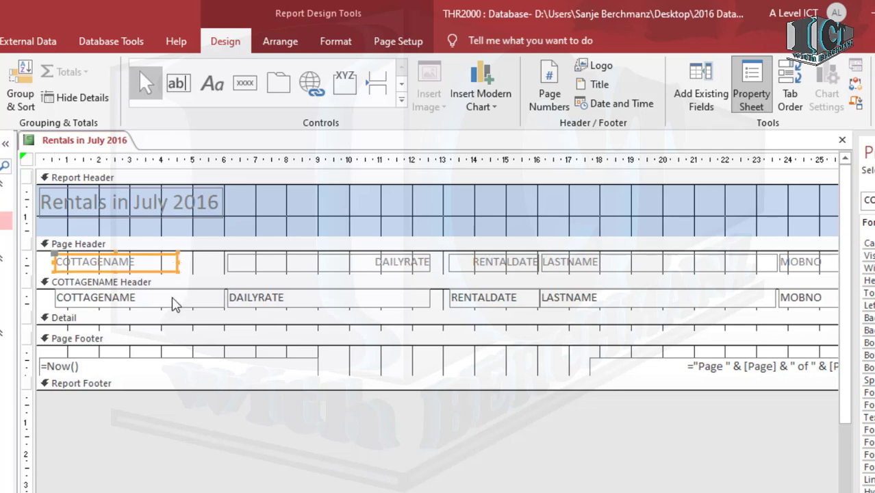
click(212, 298)
drag(222, 297, 176, 297)
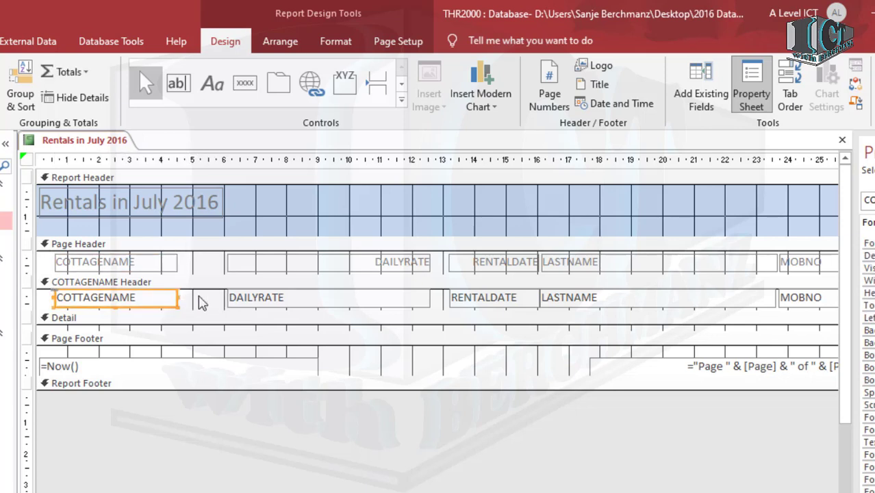
click(246, 267)
drag(268, 273, 225, 274)
click(280, 308)
drag(288, 306, 247, 308)
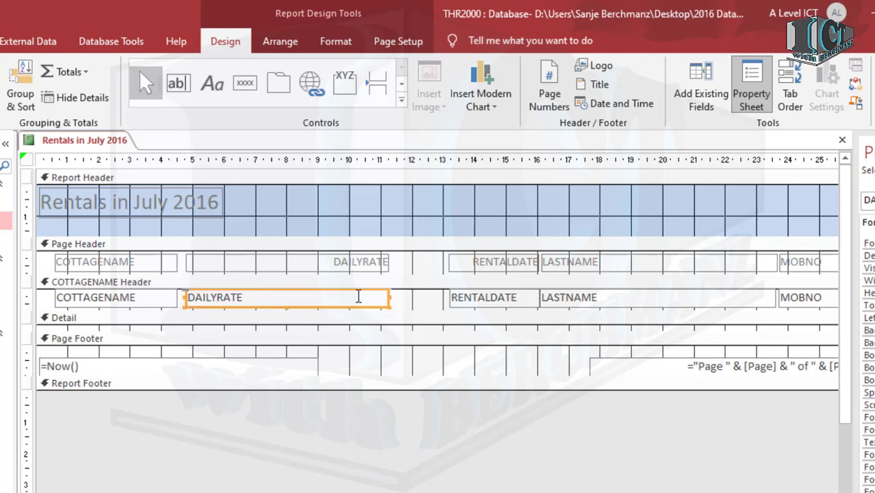
drag(389, 301, 328, 302)
click(383, 263)
drag(387, 262, 327, 263)
Step: Move the RENTALDATE and LASTNAME headings and fields left, resizing them to line up
click(471, 267)
drag(505, 273, 377, 274)
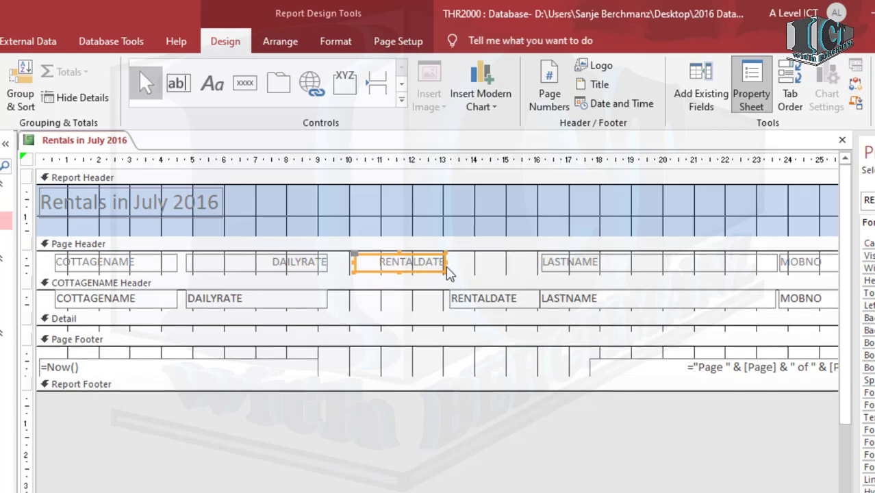
drag(446, 263, 474, 263)
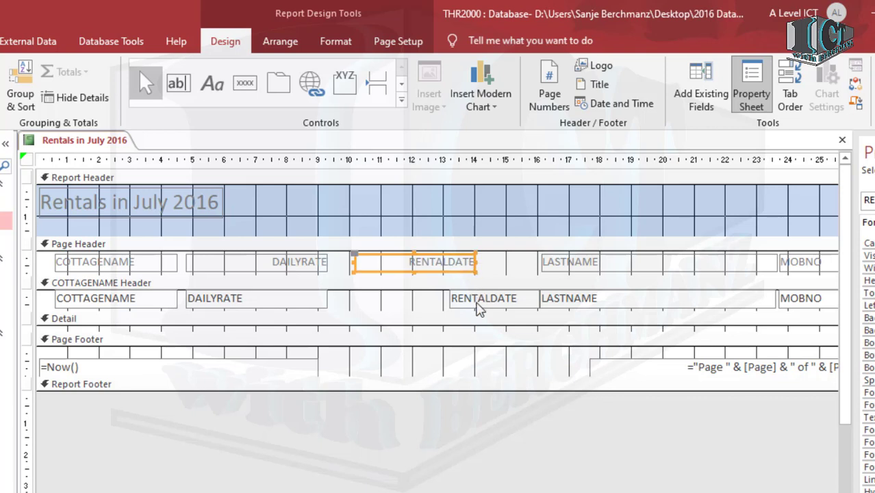
click(489, 303)
drag(503, 311, 476, 298)
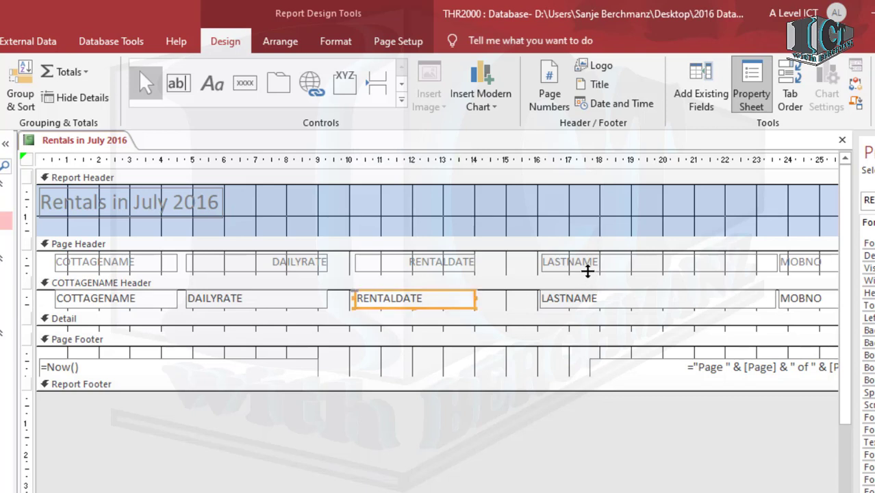
click(587, 271)
drag(611, 273, 560, 274)
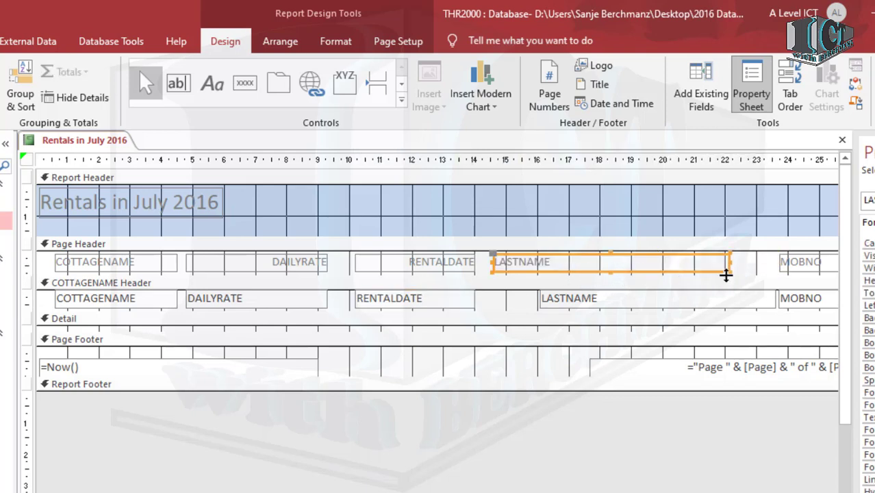
drag(729, 262, 654, 260)
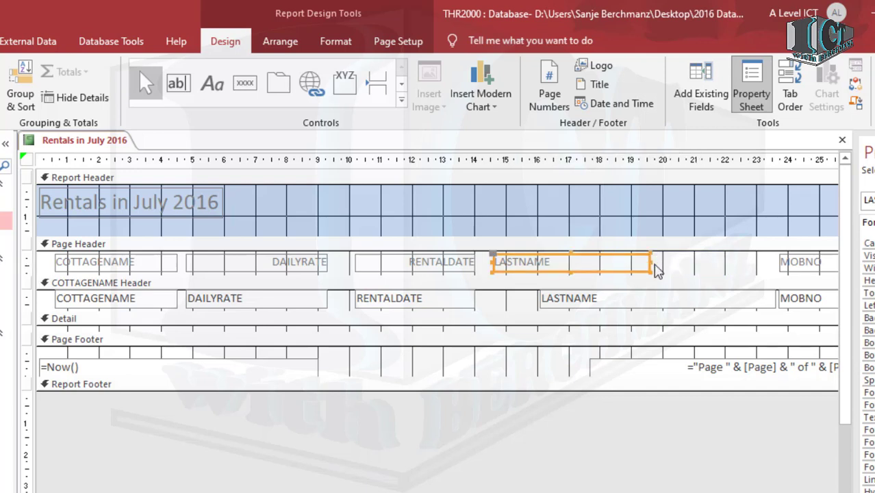
click(632, 307)
drag(630, 308, 580, 310)
drag(685, 298, 653, 299)
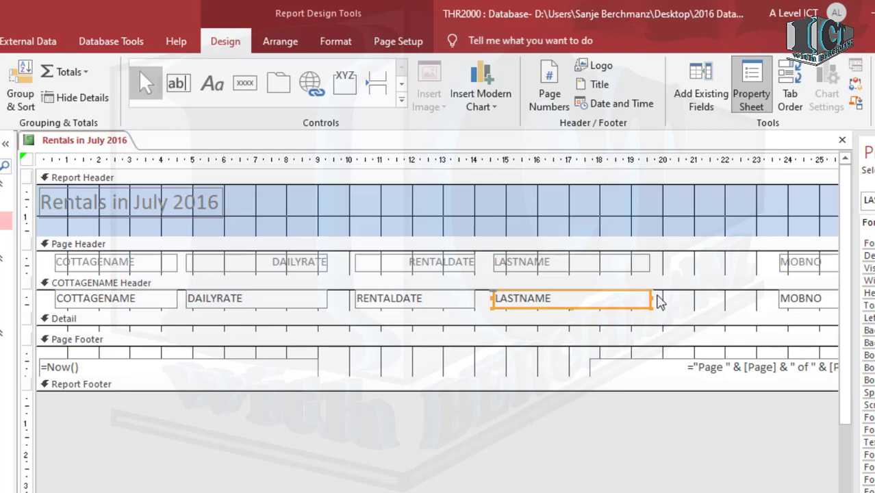
Step: Extend the MOBNO heading and field left beside LASTNAME
click(785, 265)
drag(778, 261, 671, 260)
click(780, 300)
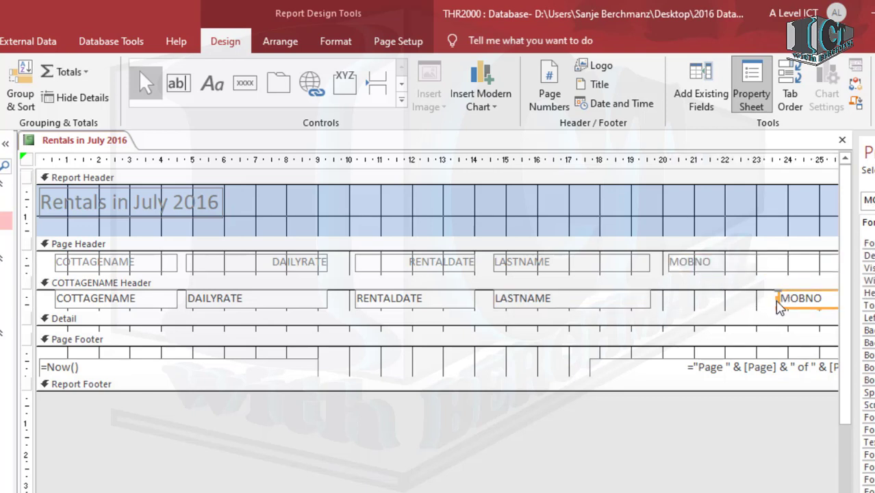
drag(776, 298, 665, 295)
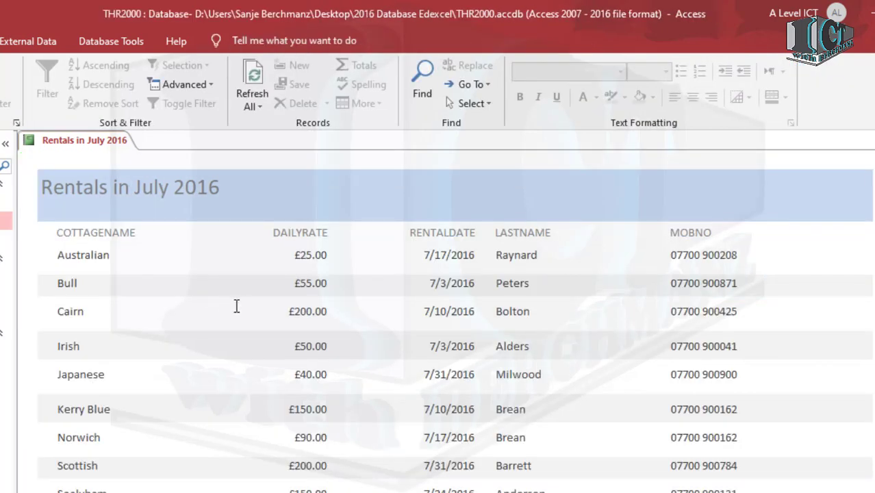
Step: Scroll through the report's single-line July rental rows, then bring the exam task PDF forward
scroll(246, 310, down, 5)
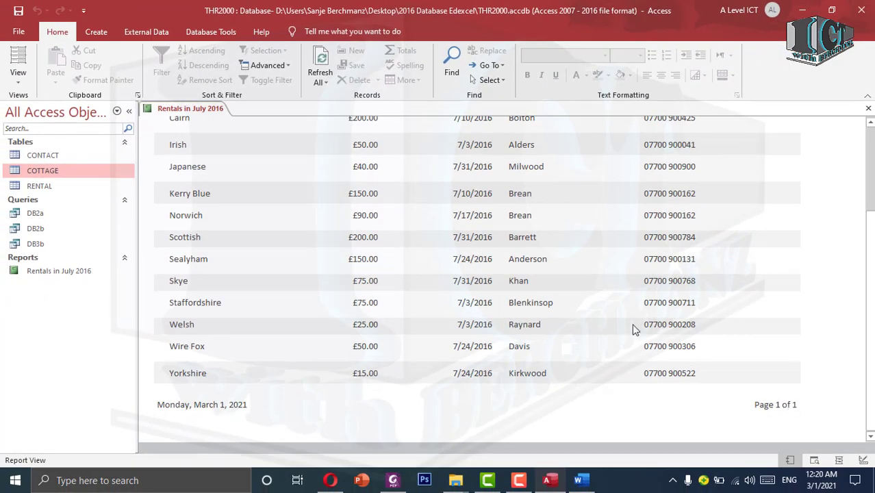
scroll(613, 316, up, 4)
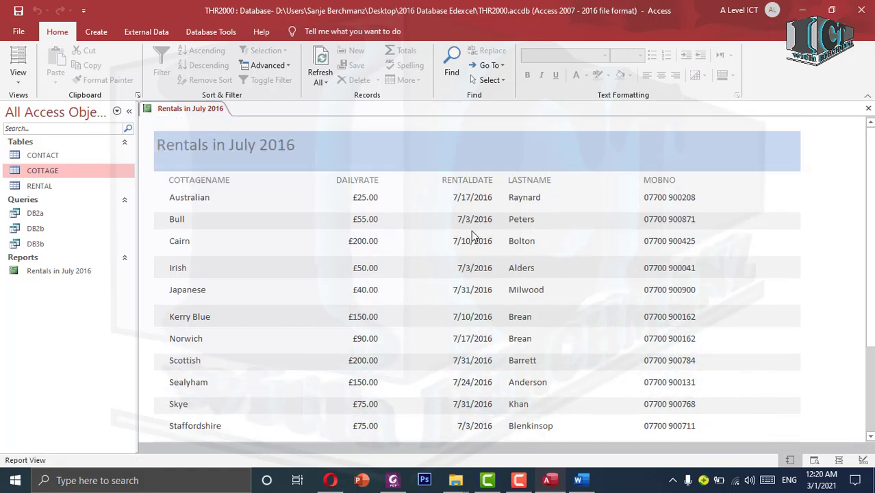
click(390, 479)
scroll(320, 302, down, 1)
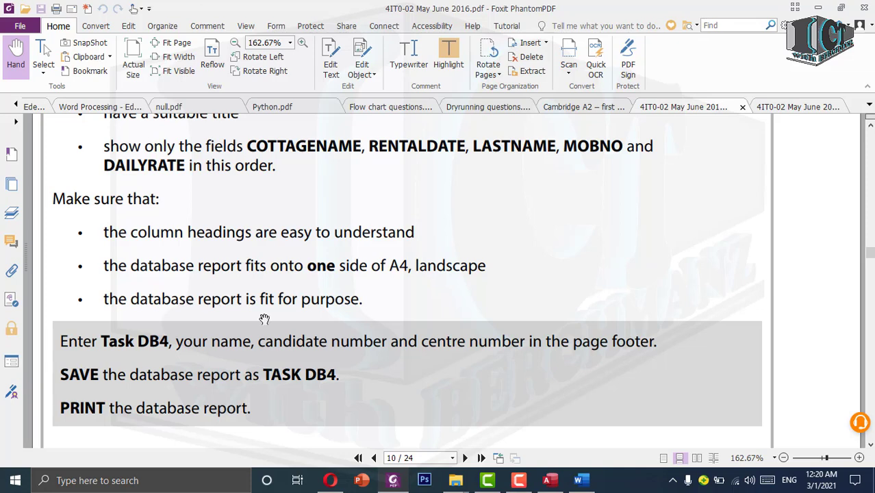
Step: Read the Task DB4 page footer, save and print requirements, then return to Access
scroll(264, 319, down, 2)
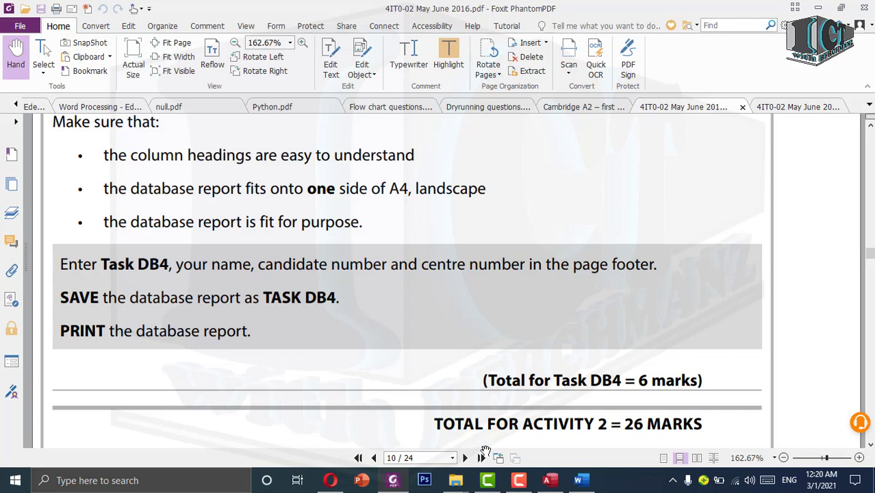
click(550, 480)
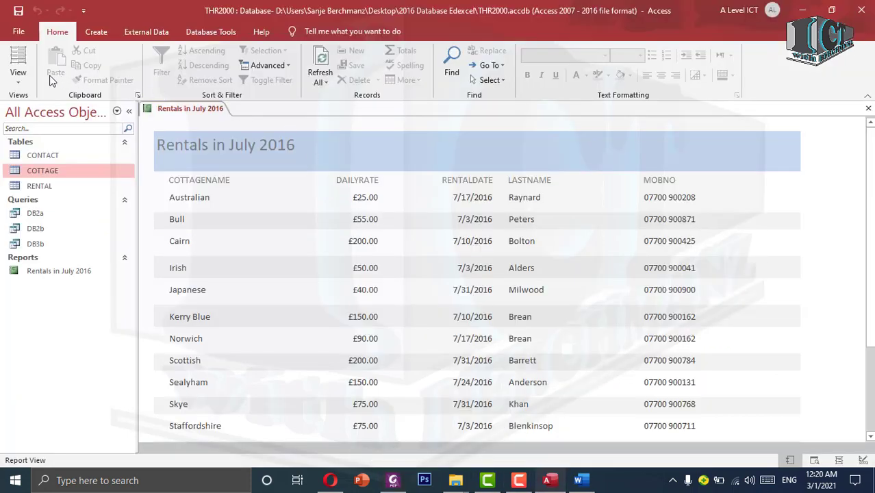
Step: In Design View, enlarge the Page Footer and draw the Task DB4 label in it
click(18, 79)
click(43, 186)
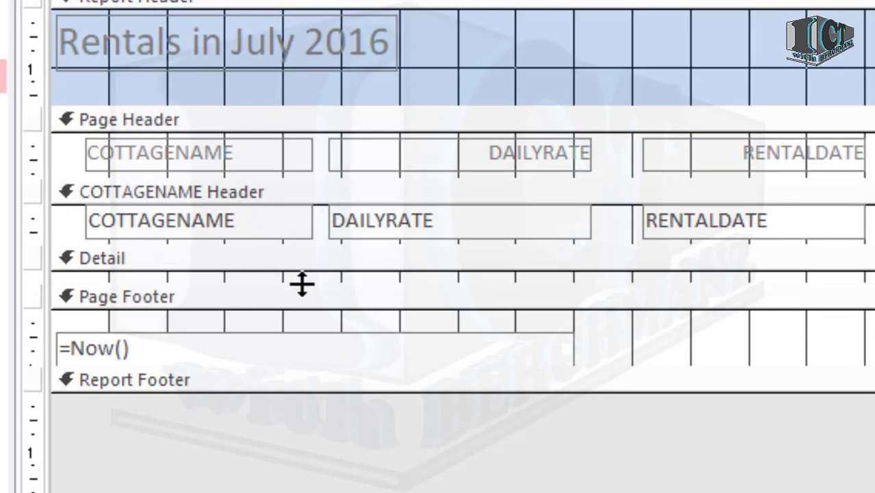
drag(648, 369, 625, 430)
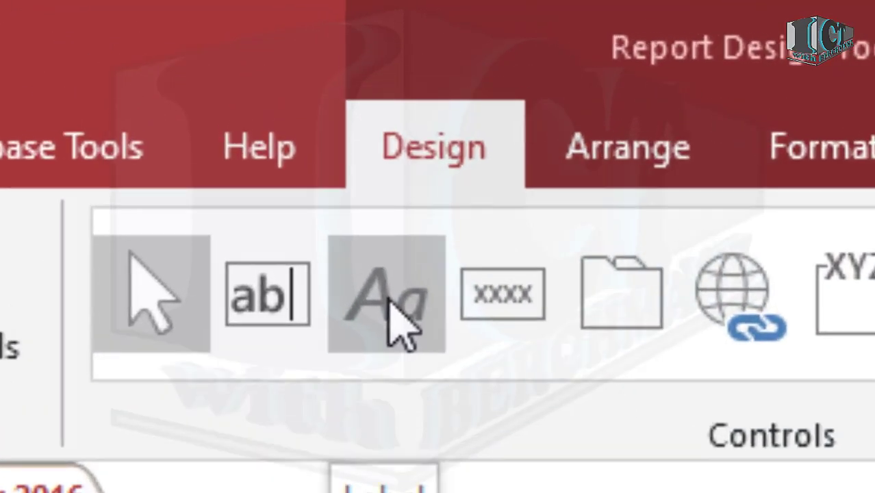
click(289, 66)
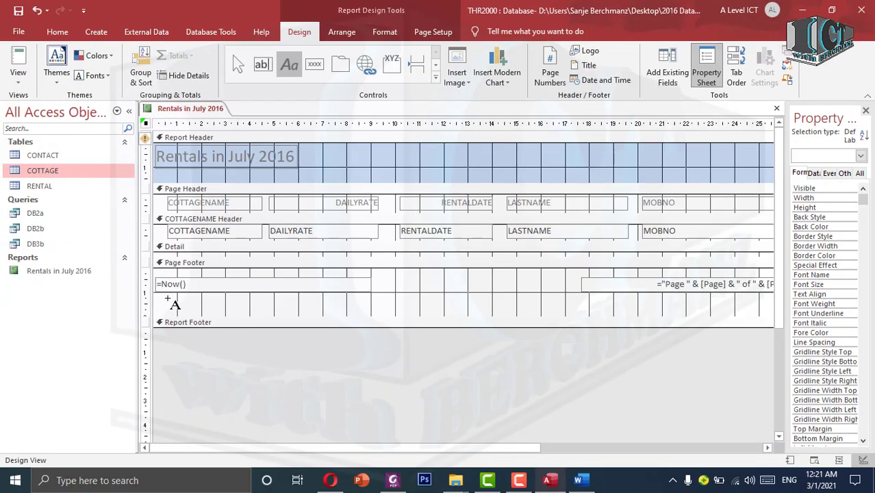
drag(167, 298, 254, 313)
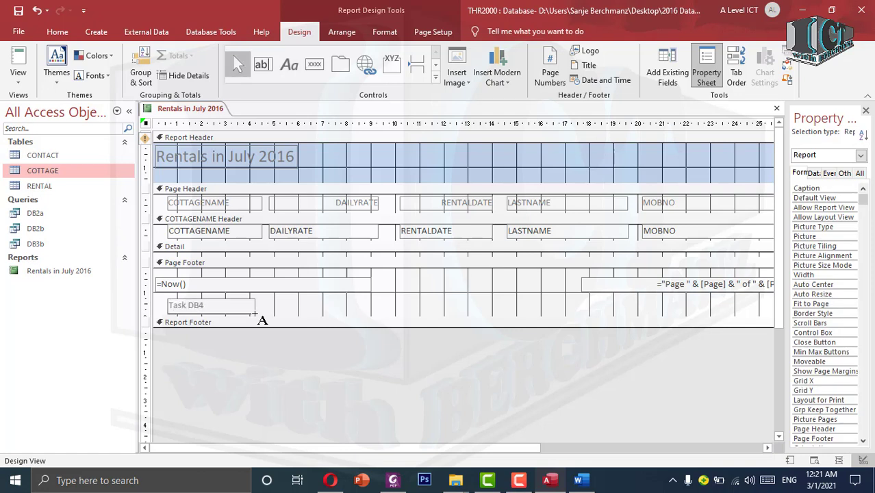
Step: Add footer labels holding the candidate's name and the candidate number
click(293, 64)
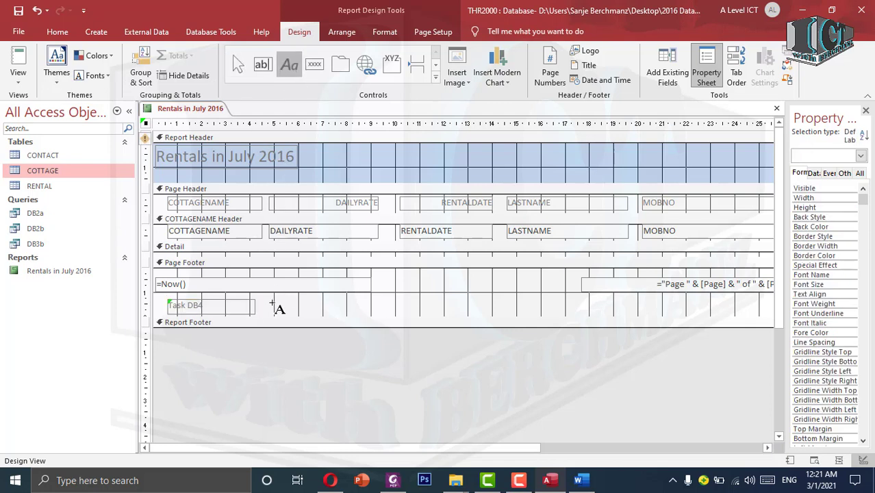
drag(272, 300, 400, 314)
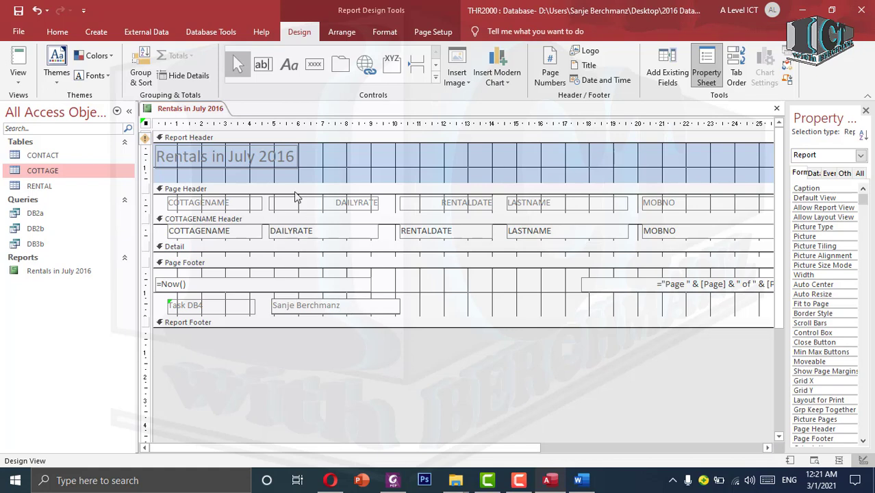
click(289, 64)
drag(451, 301, 539, 316)
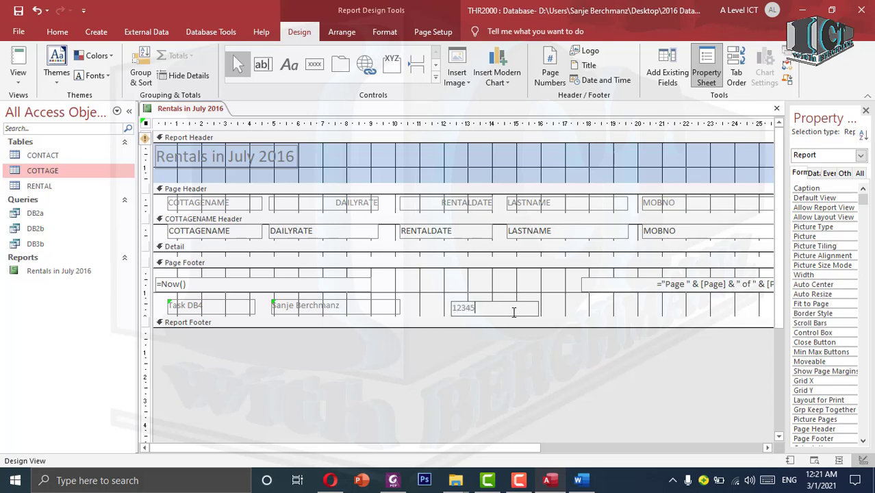
click(514, 302)
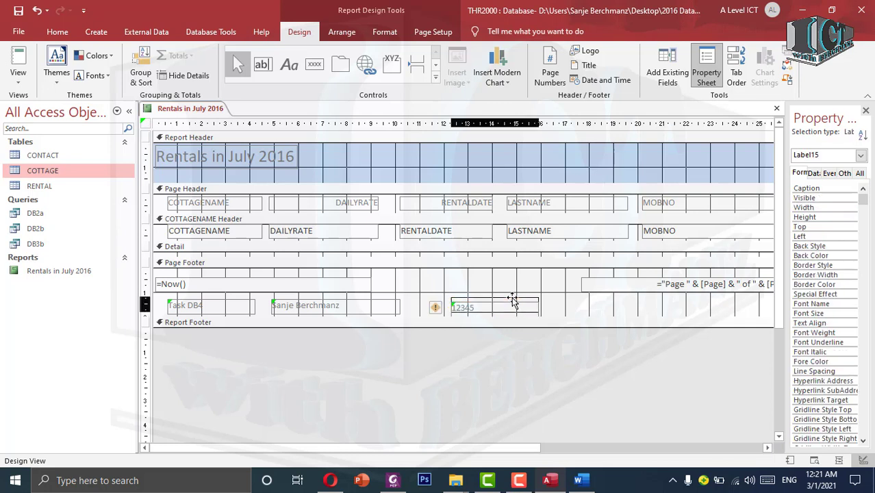
click(511, 298)
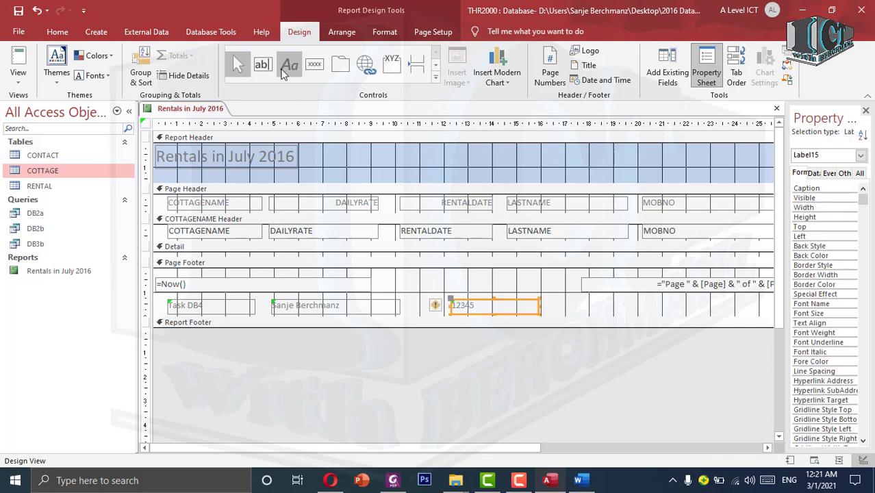
Step: Add a footer label holding the centre number
click(284, 72)
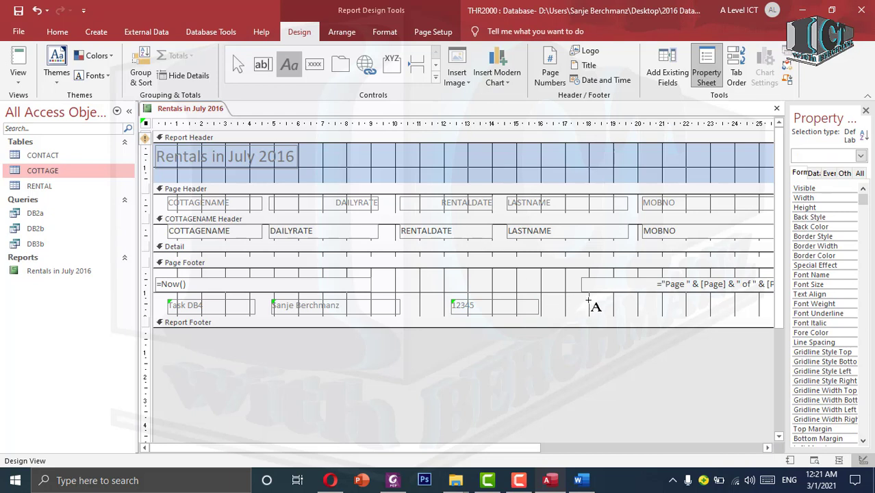
drag(598, 302, 699, 311)
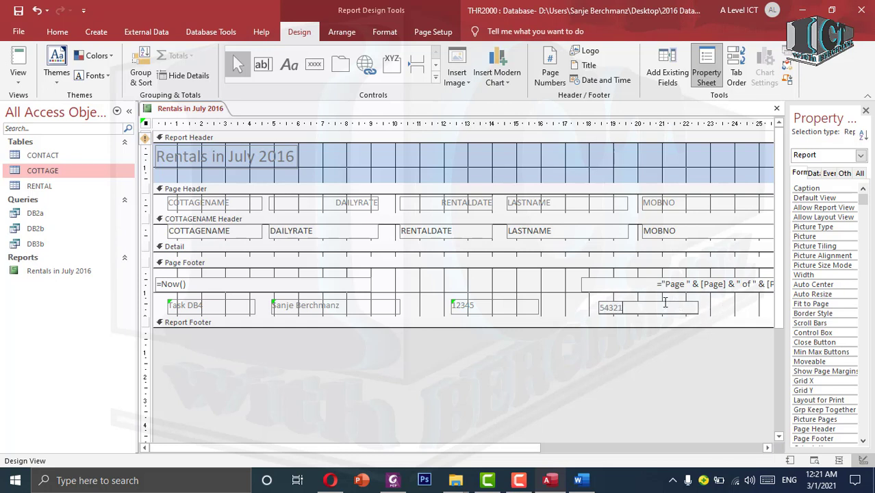
key(Return)
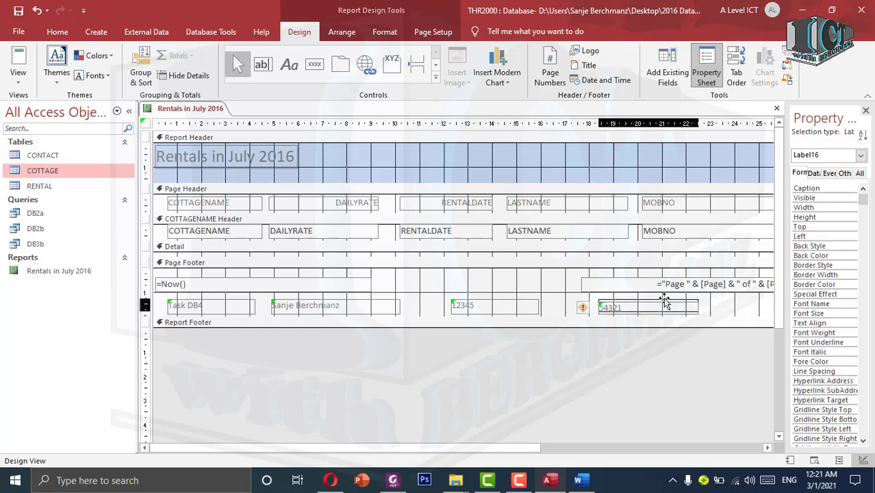
click(558, 295)
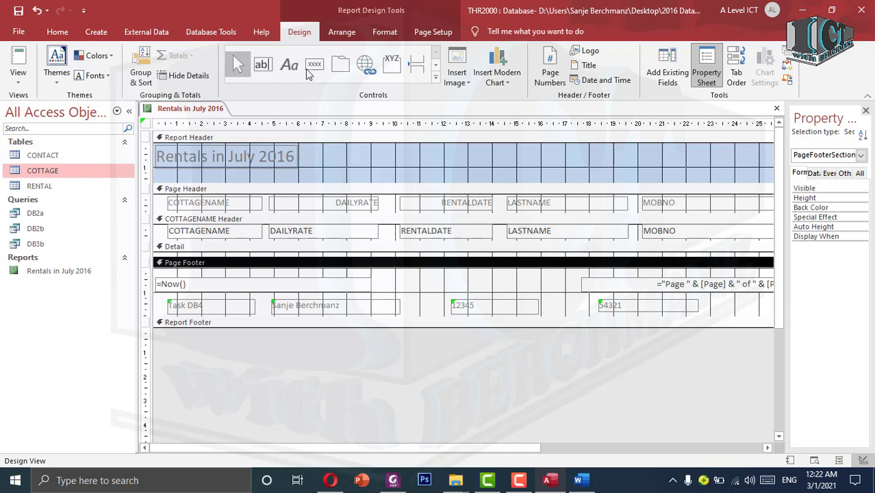
Step: Check the new page footer in Report View, glance at the exam PDF, and return
click(19, 79)
click(41, 106)
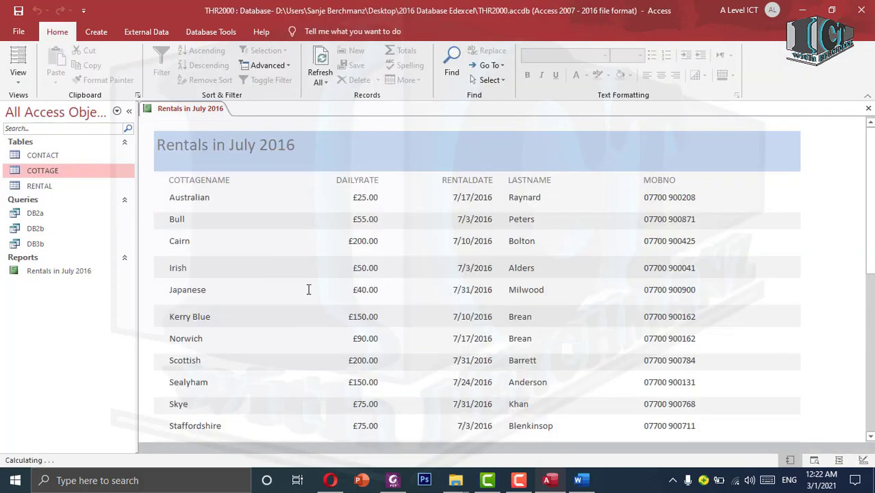
scroll(302, 284, down, 5)
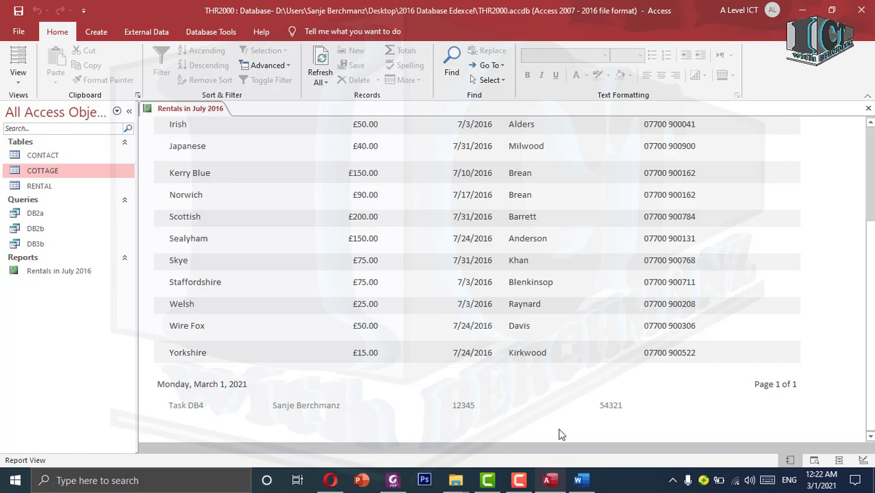
click(392, 480)
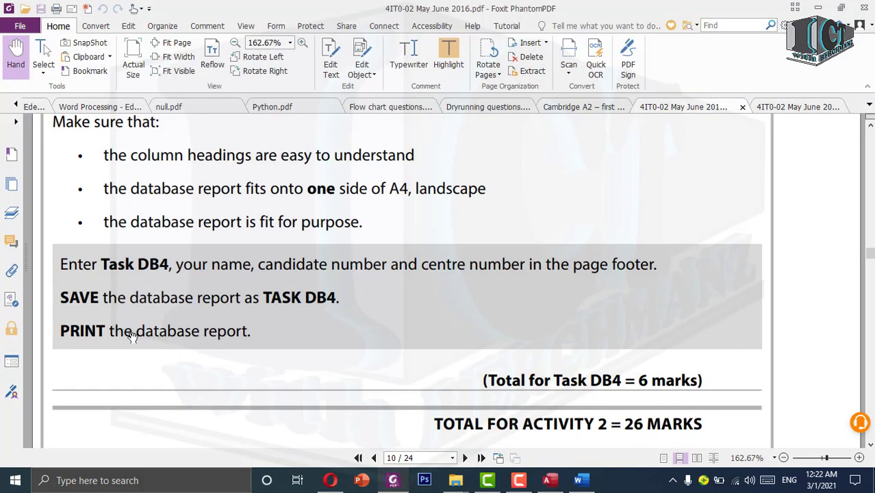
click(557, 484)
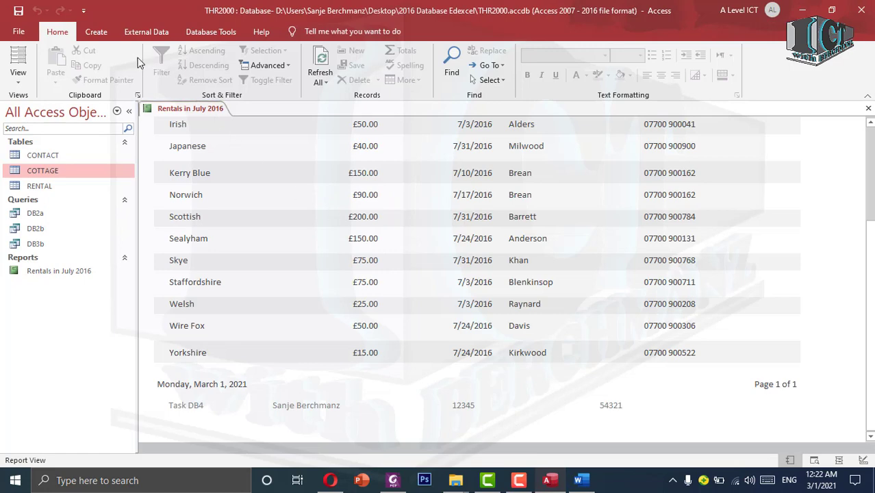
Step: Open the report in Print Preview and scroll through the page
click(25, 77)
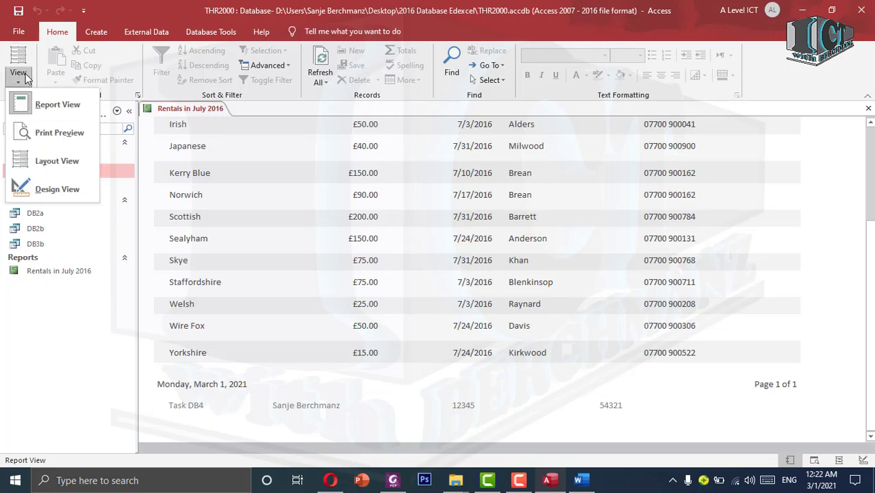
click(48, 134)
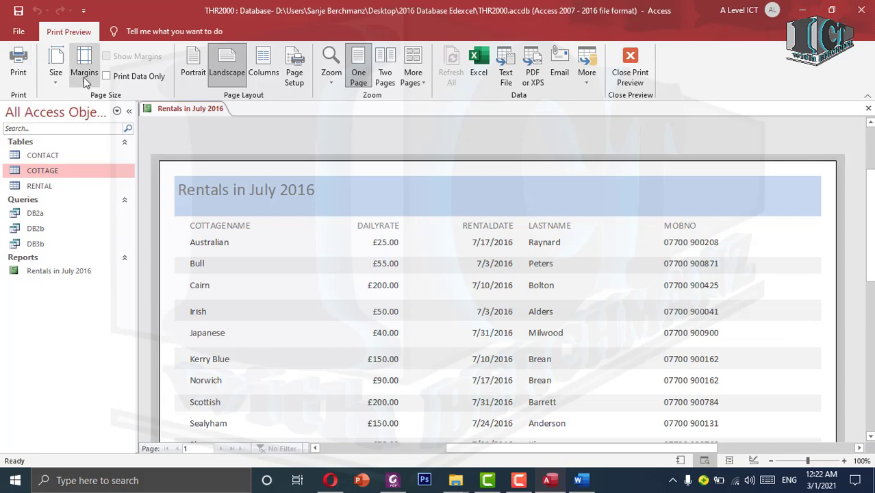
scroll(448, 264, down, 5)
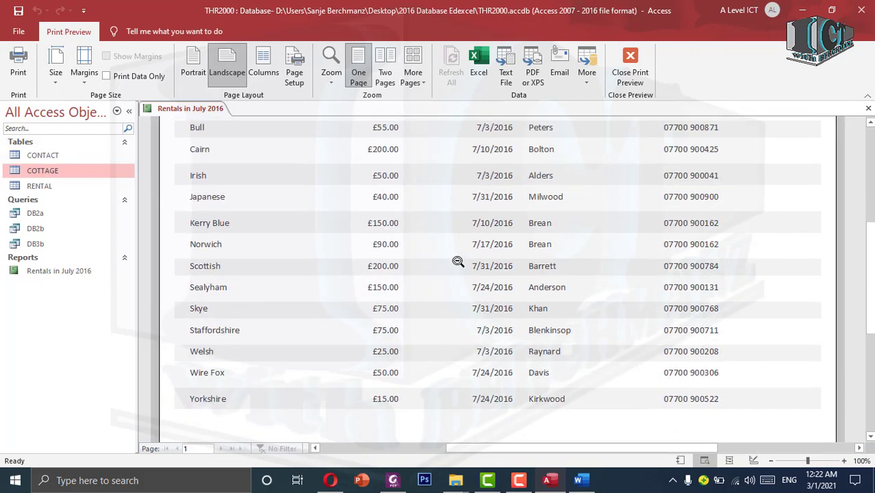
scroll(458, 262, down, 3)
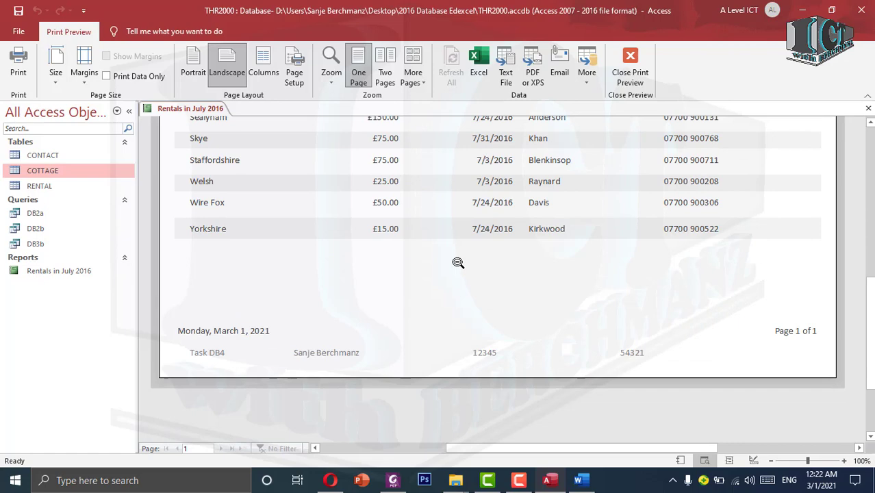
scroll(458, 262, up, 8)
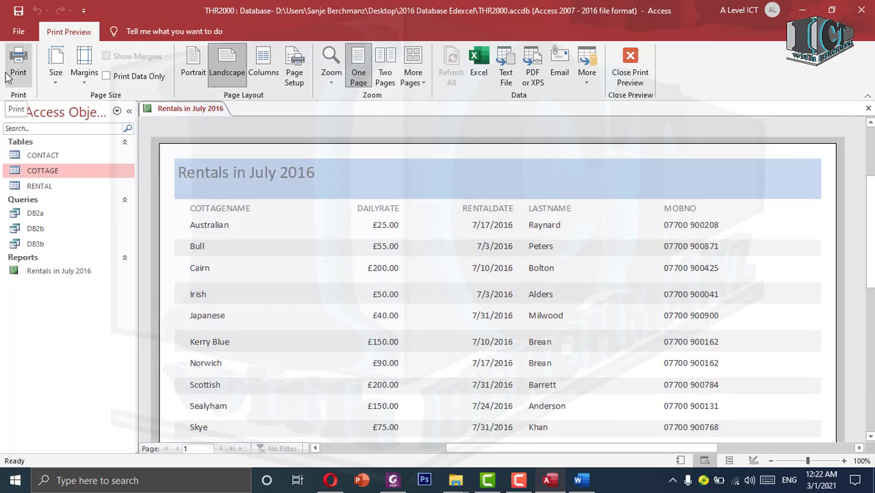
Step: Set the paper size to A4, recheck the page, and close Print Preview
click(48, 76)
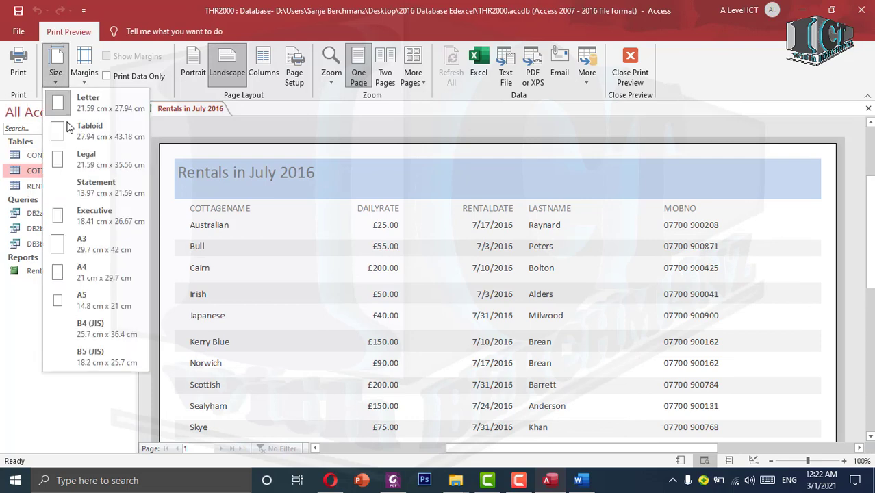
click(87, 269)
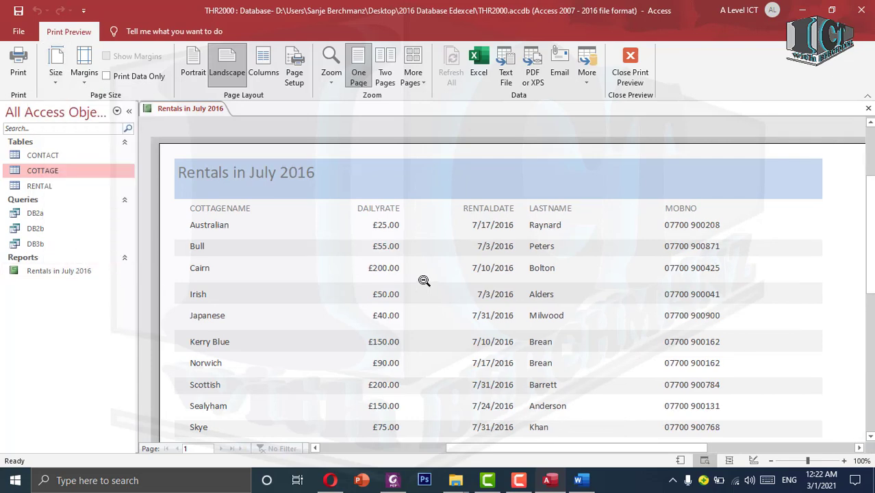
scroll(429, 278, down, 2)
scroll(429, 279, down, 3)
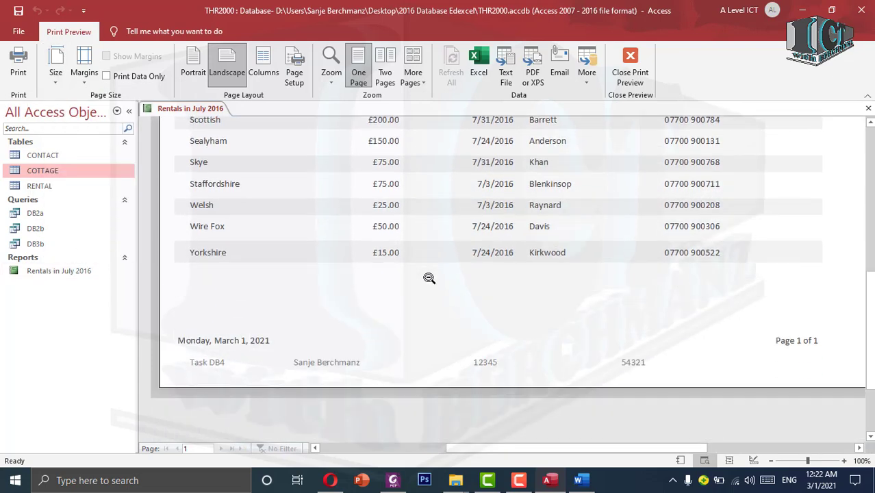
scroll(429, 279, up, 2)
scroll(429, 279, up, 5)
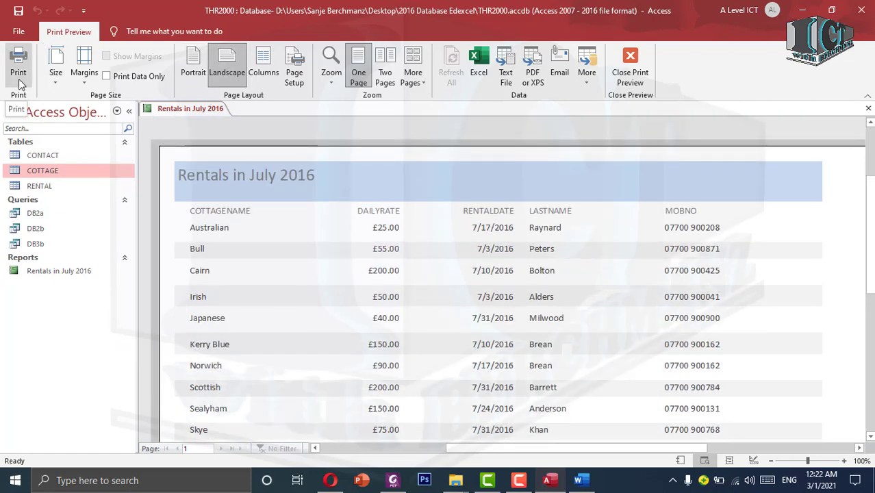
click(632, 72)
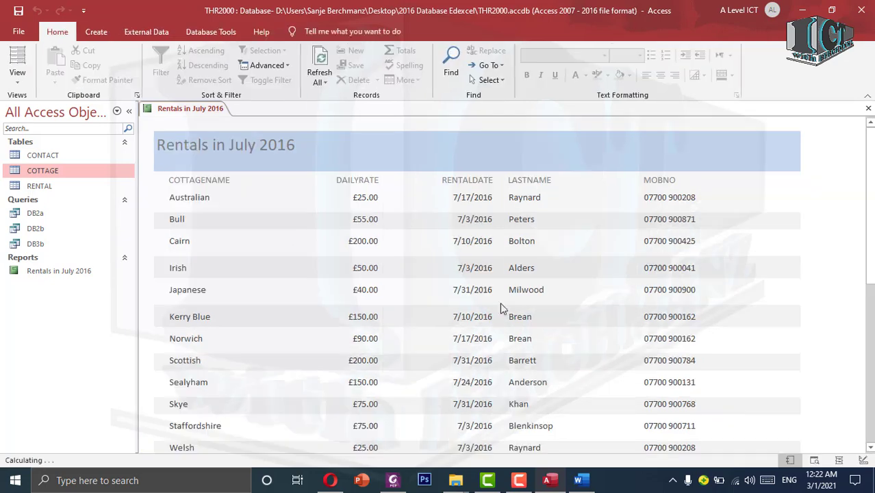
click(394, 479)
Step: Scroll page 10 to Task DB4's 6-mark save and print instructions ending Activity 2
scroll(430, 332, down, 1)
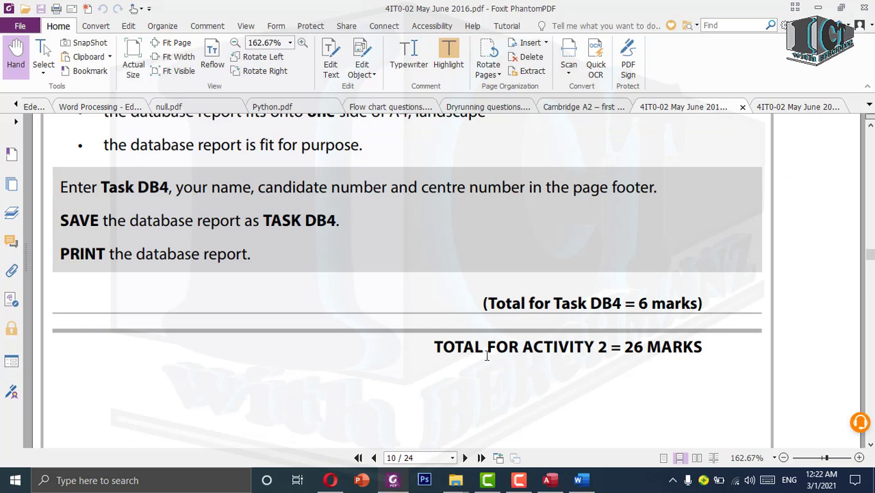
scroll(488, 355, down, 10)
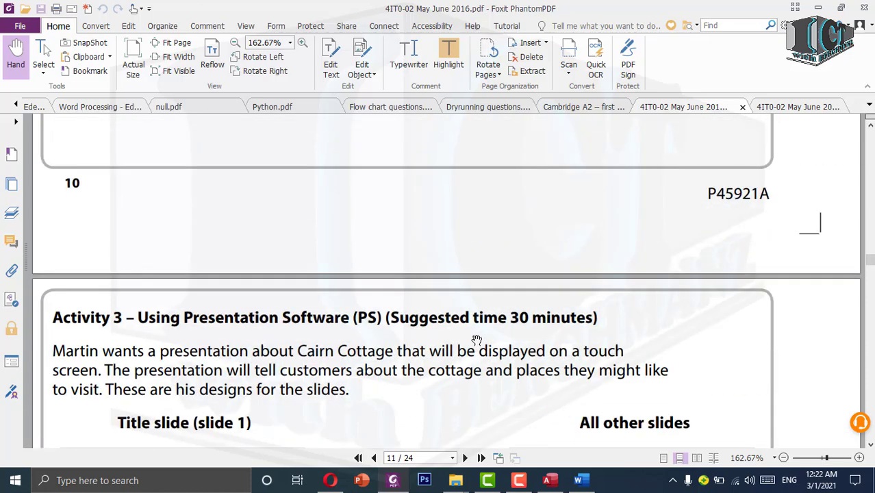
scroll(476, 341, up, 6)
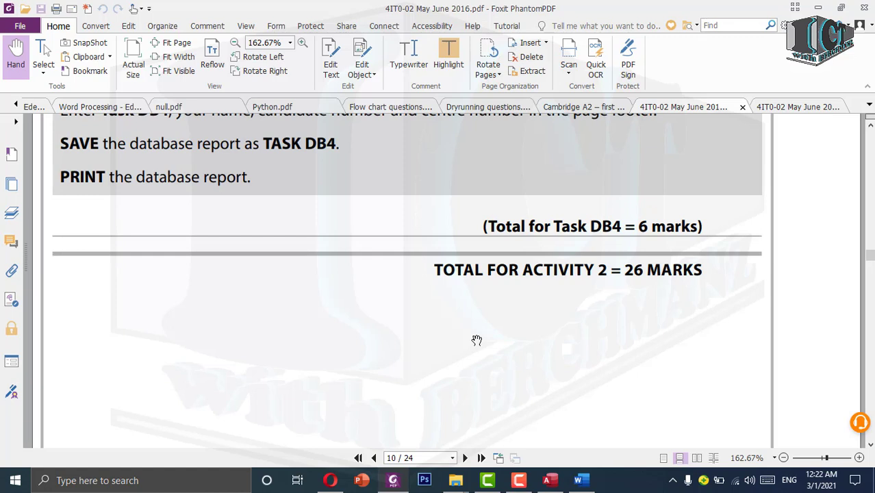
scroll(477, 340, up, 1)
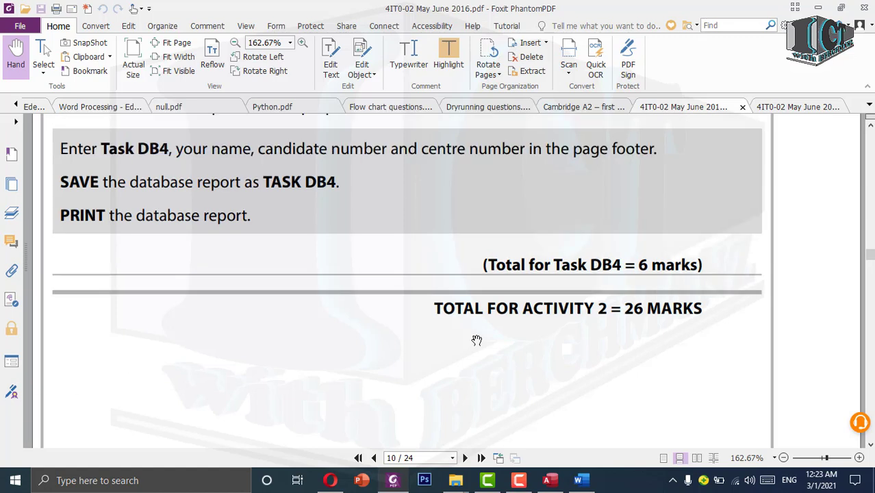